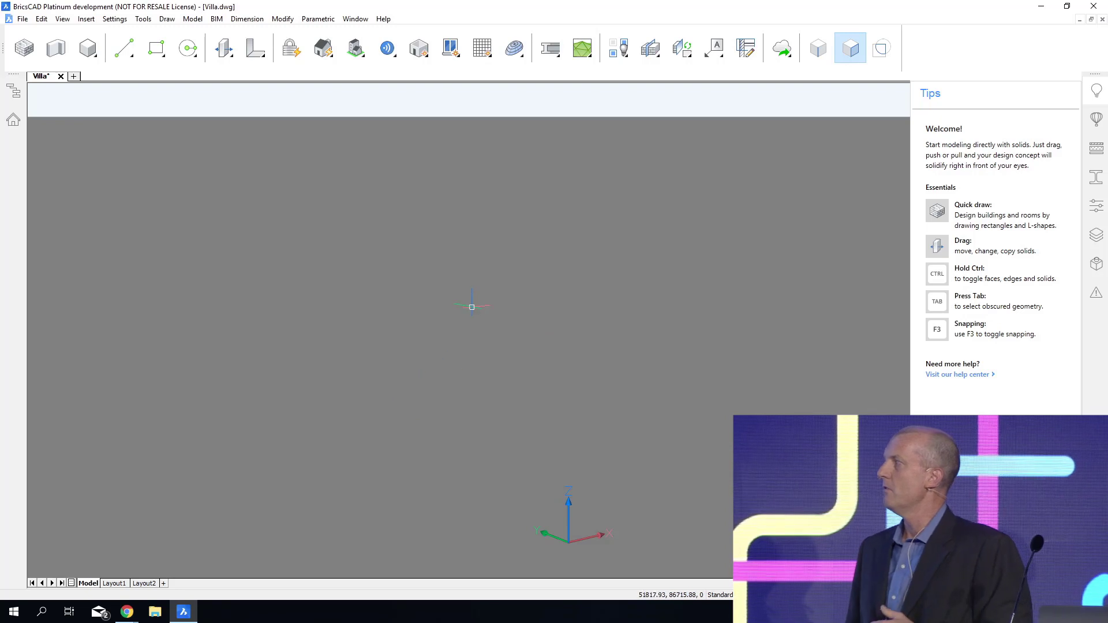
Draw the villa's rectangular main block with Quick Draw from the origin, 12000 by 16300, with walls and floor.
right_click(473, 307)
mouse_move(481, 344)
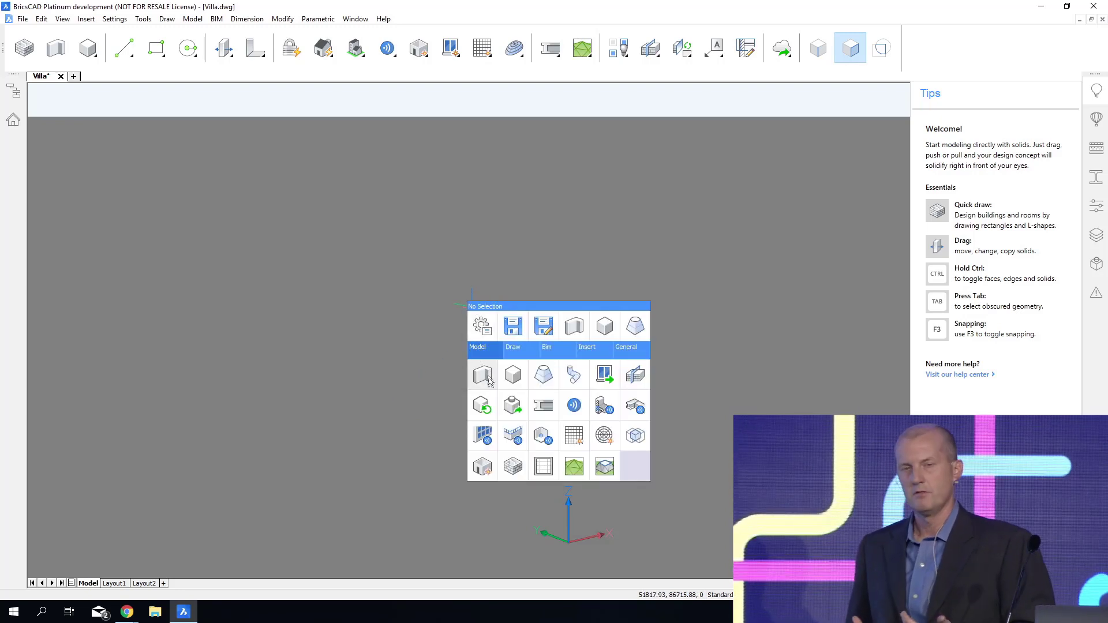
left_click(508, 466)
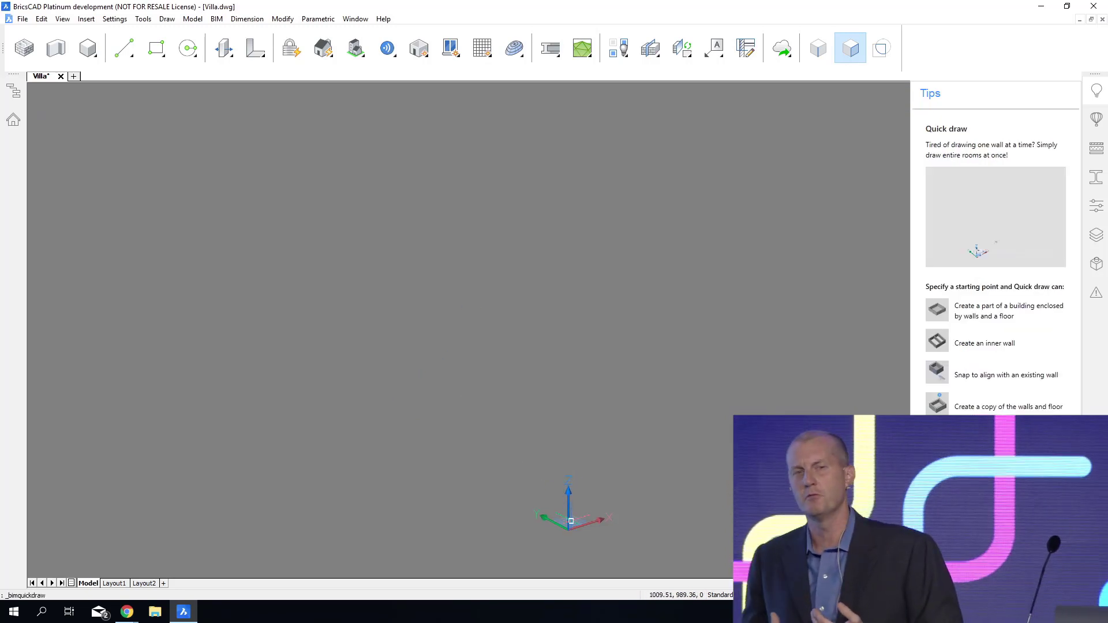
left_click(564, 458)
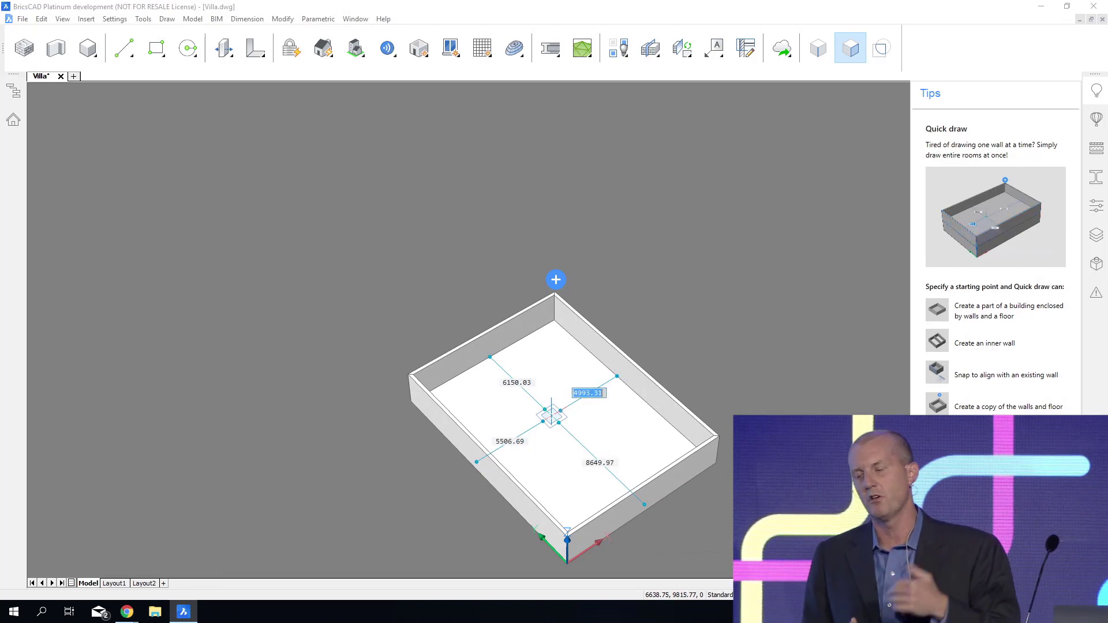
Add a 4500 by 15500 wing extending from the main block's back wall, aligned with its long side wall.
type("4500")
key("Tab")
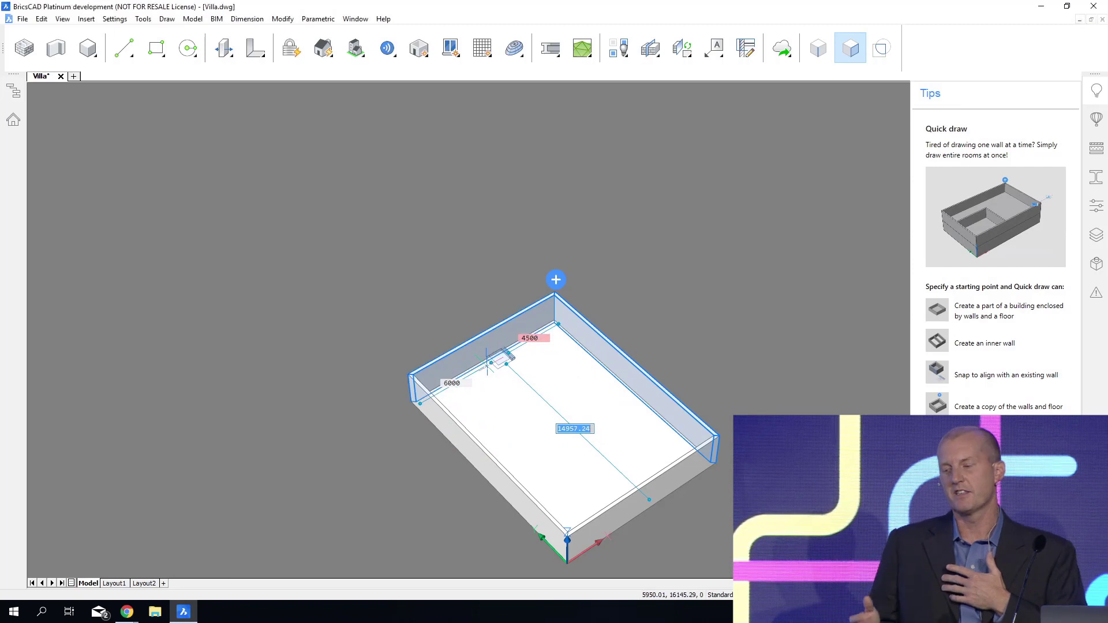
left_click(488, 364)
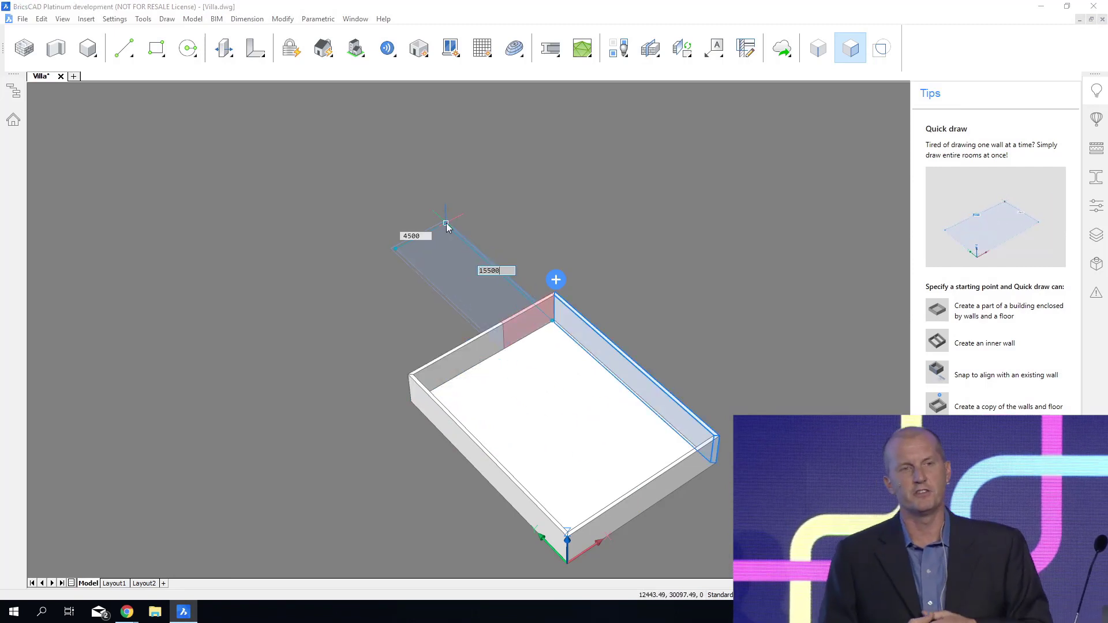
key("Return")
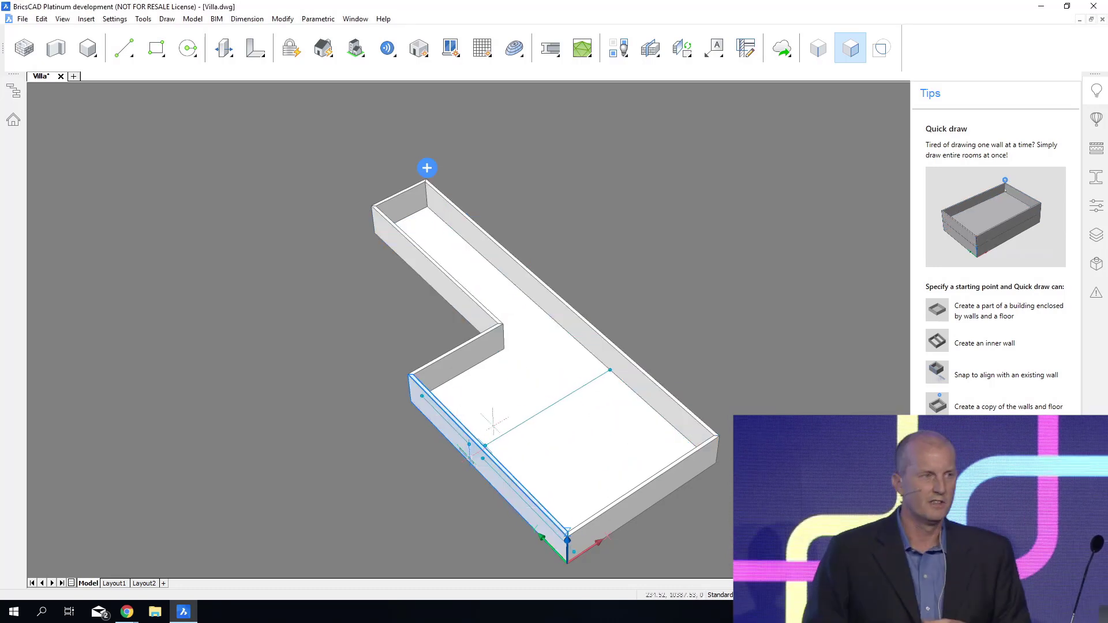
Divide the main block into inner rooms along both long sides, giving the rooms' corridor walls stepped corners.
left_click(555, 321)
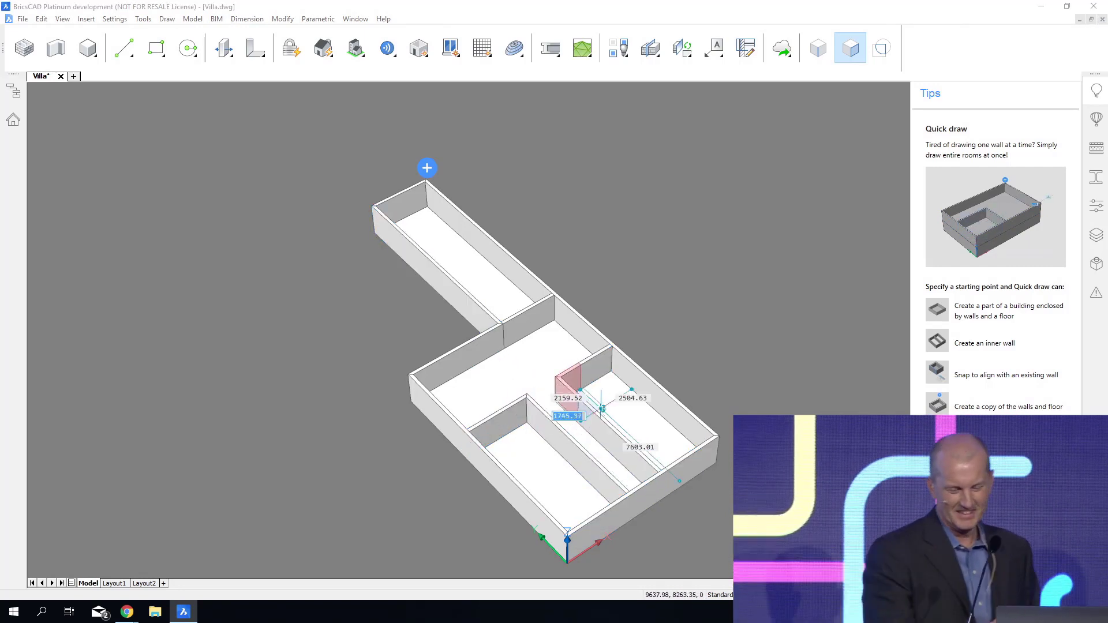
left_click(602, 409)
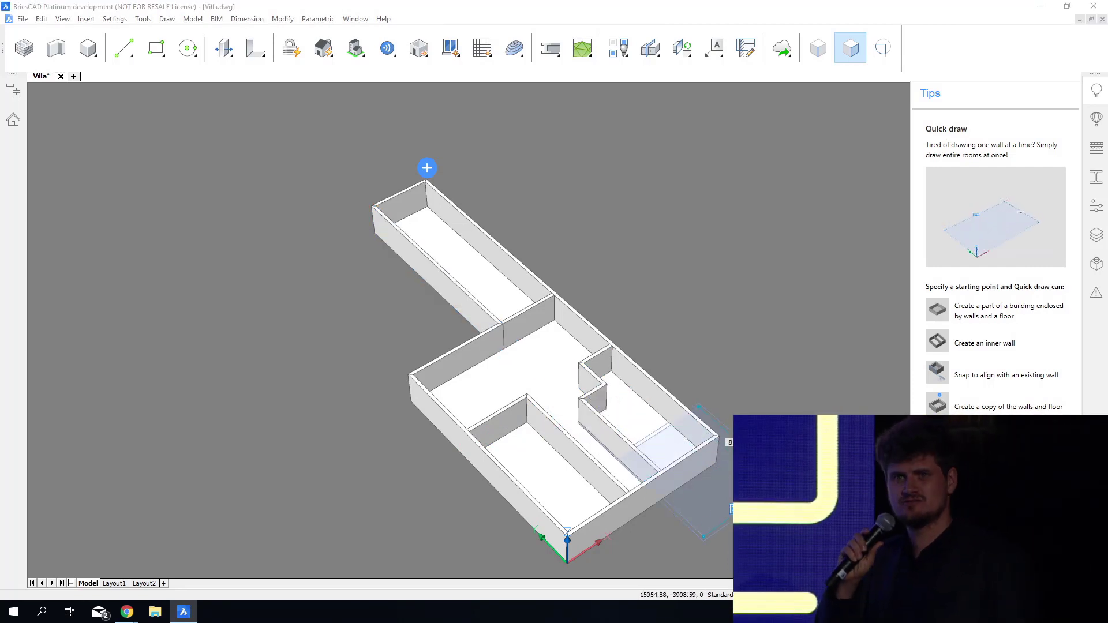
left_click(791, 486)
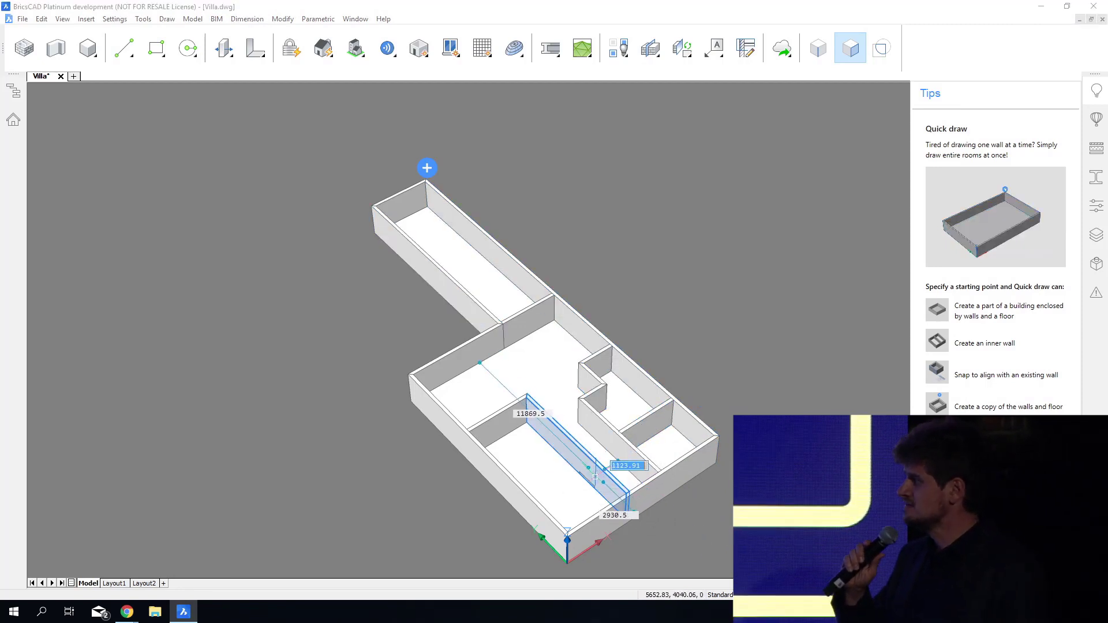
left_click(600, 483)
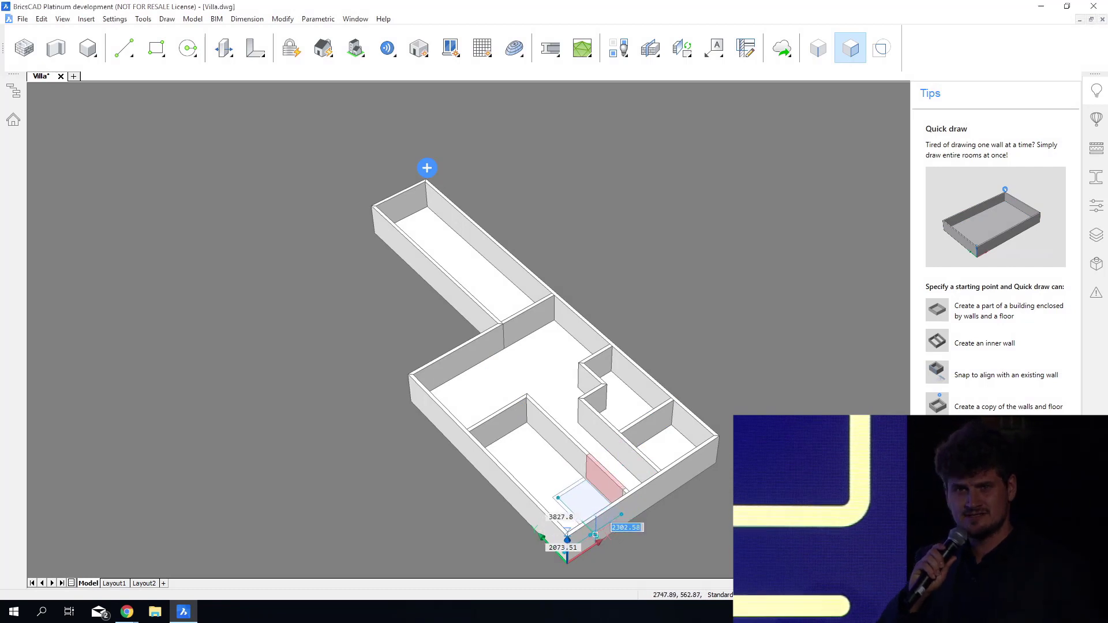
left_click(605, 534)
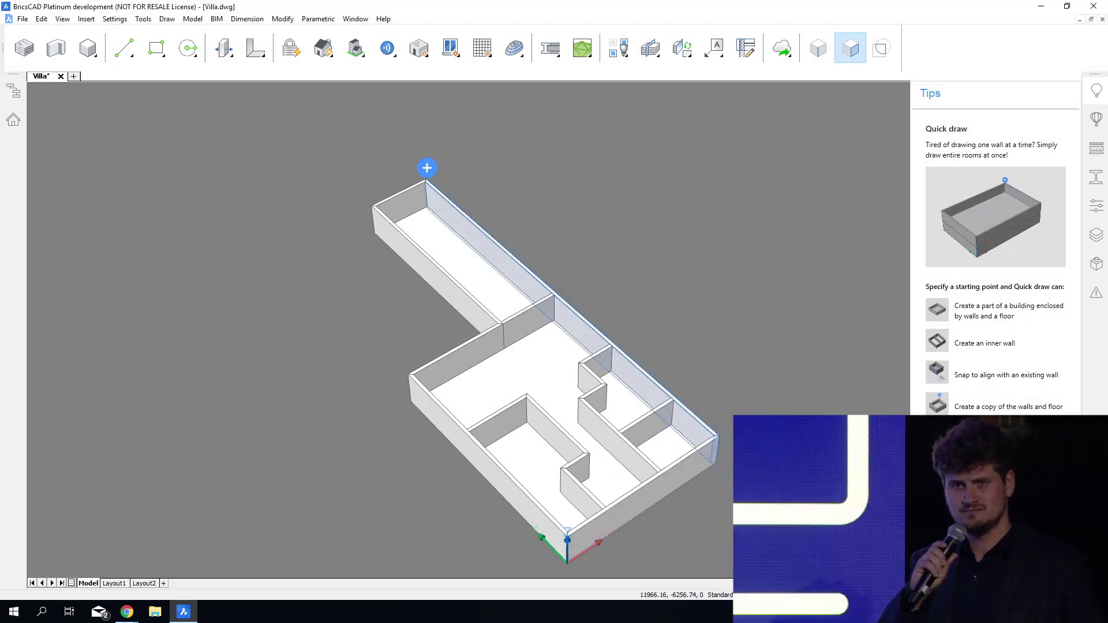
Copy the walls and floor up as a second storey, finish Quick Draw and close the Tips panel.
left_click(427, 168)
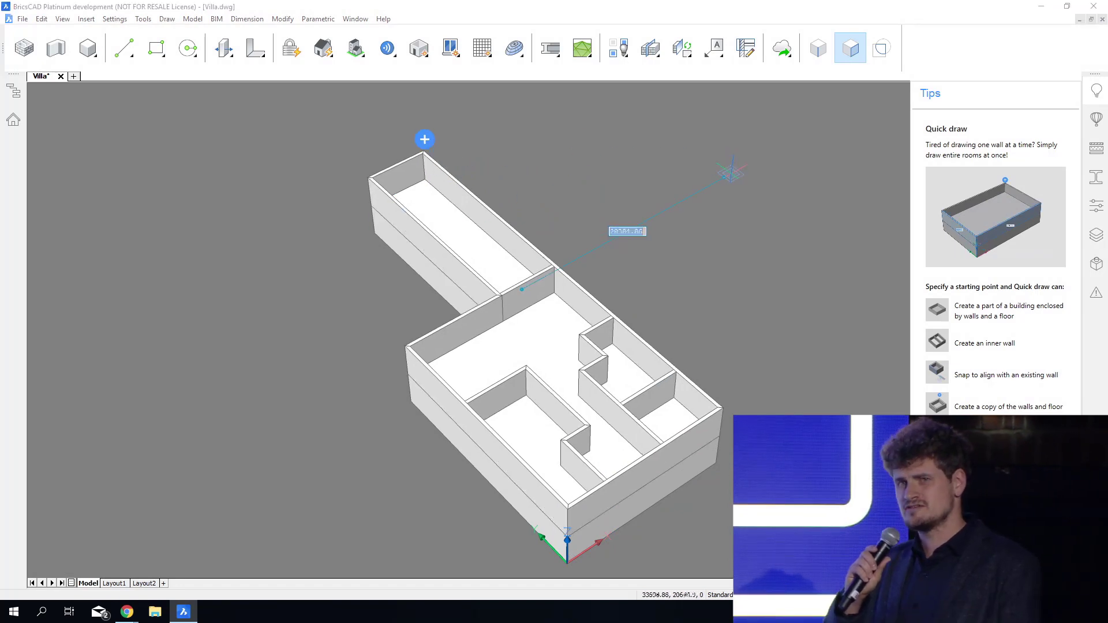
middle_click_drag(732, 173, 751, 195, "shift")
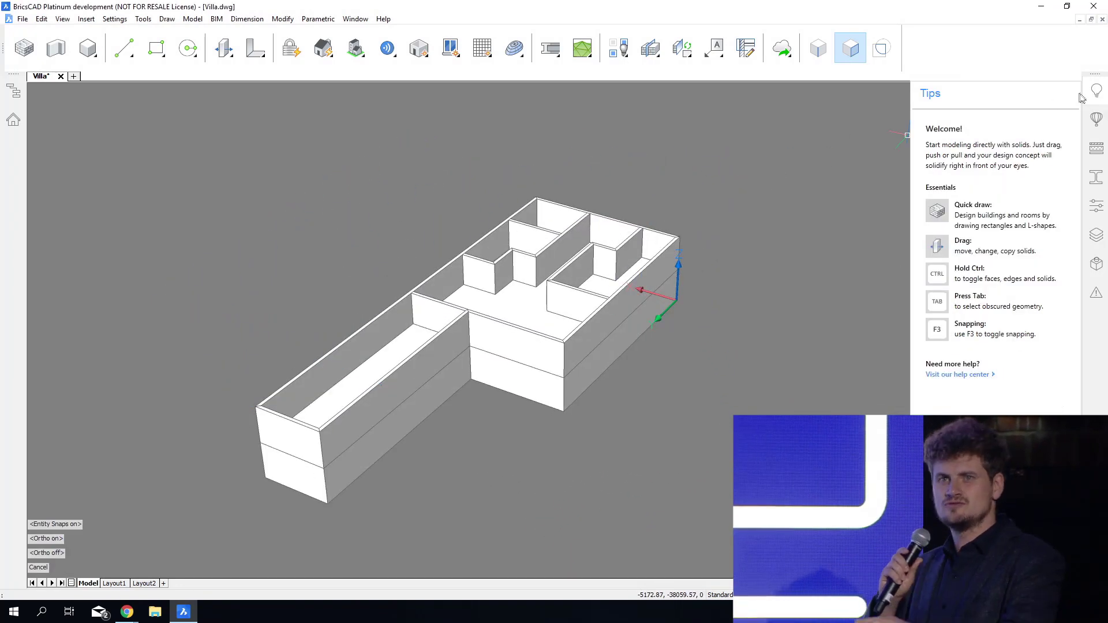
left_click(1097, 92)
middle_click_drag(1034, 496, 672, 486, "shift")
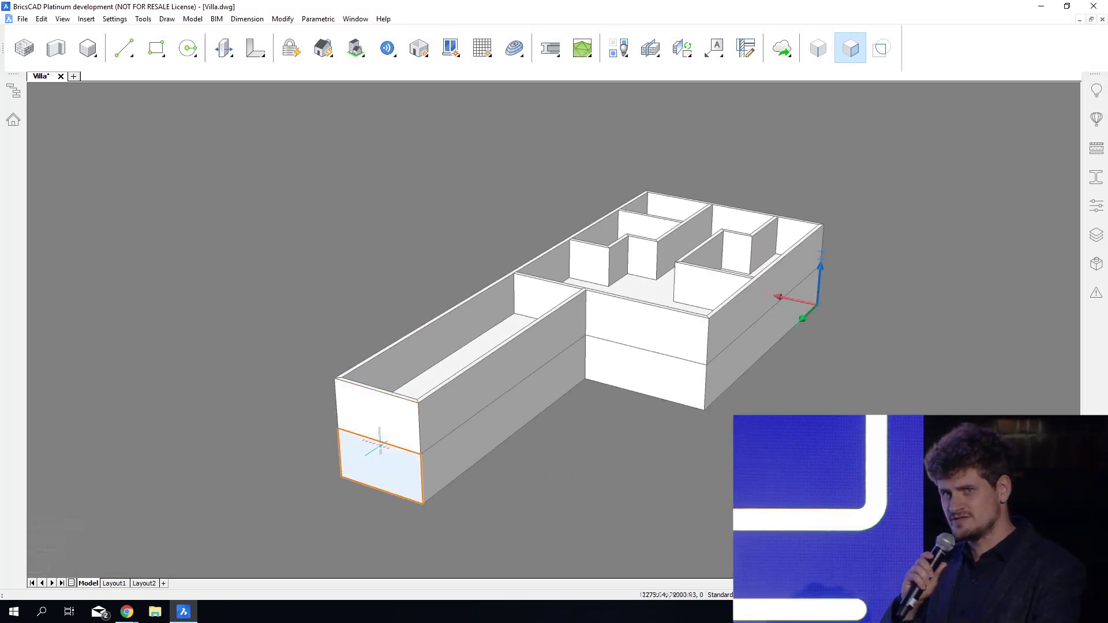
Offset the lower edge of the wing's upper end face upward, and subtract the boundary above it through the upper storey.
left_click(394, 448)
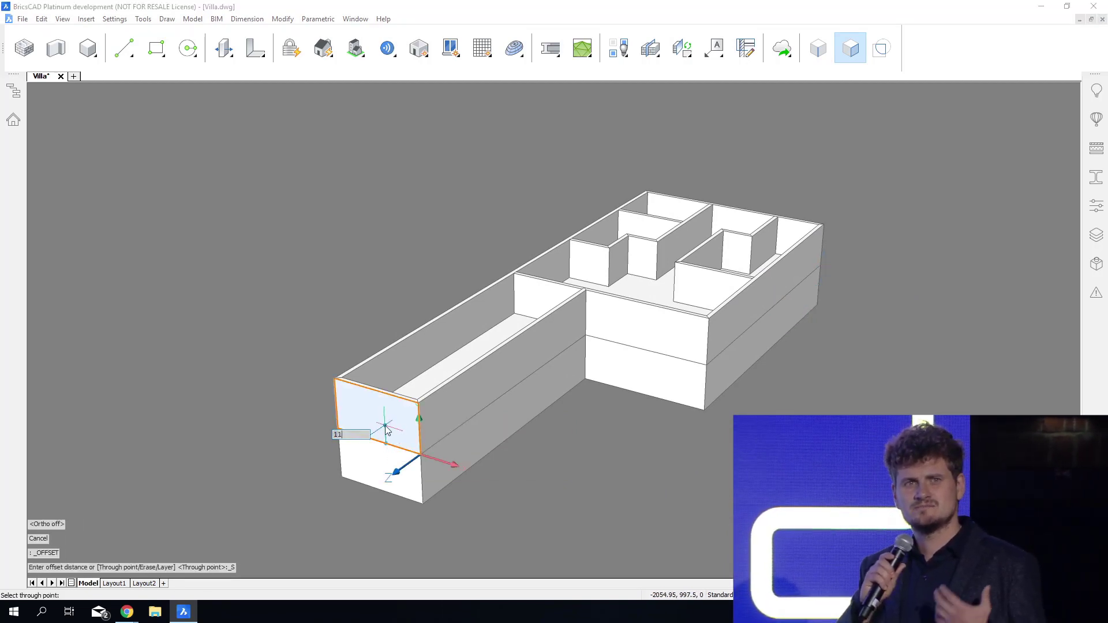
left_click(385, 426)
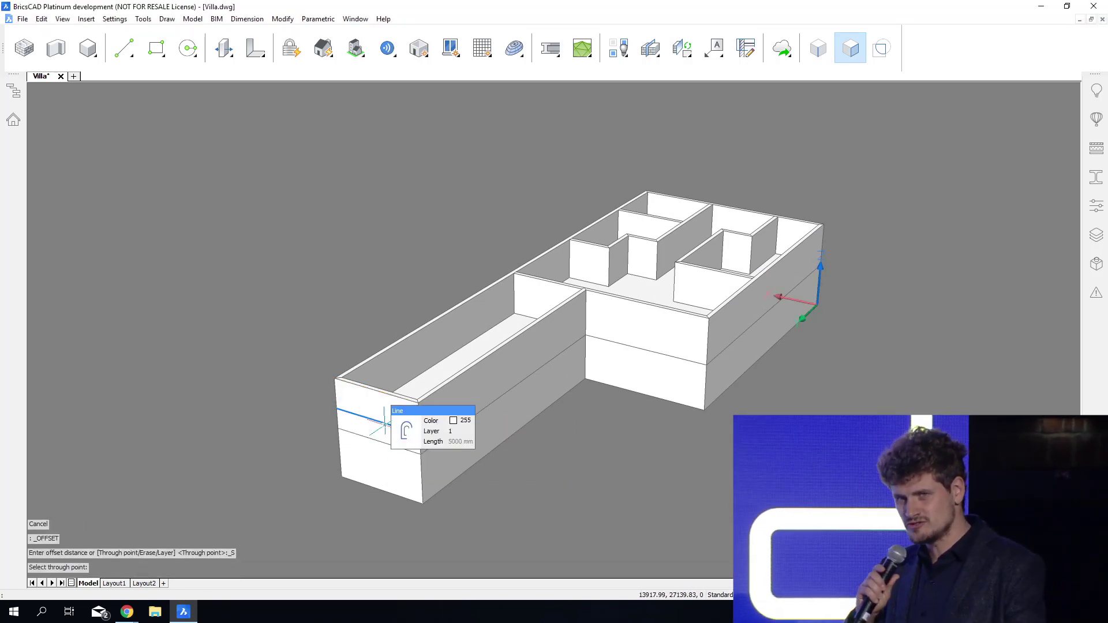
left_click(887, 57)
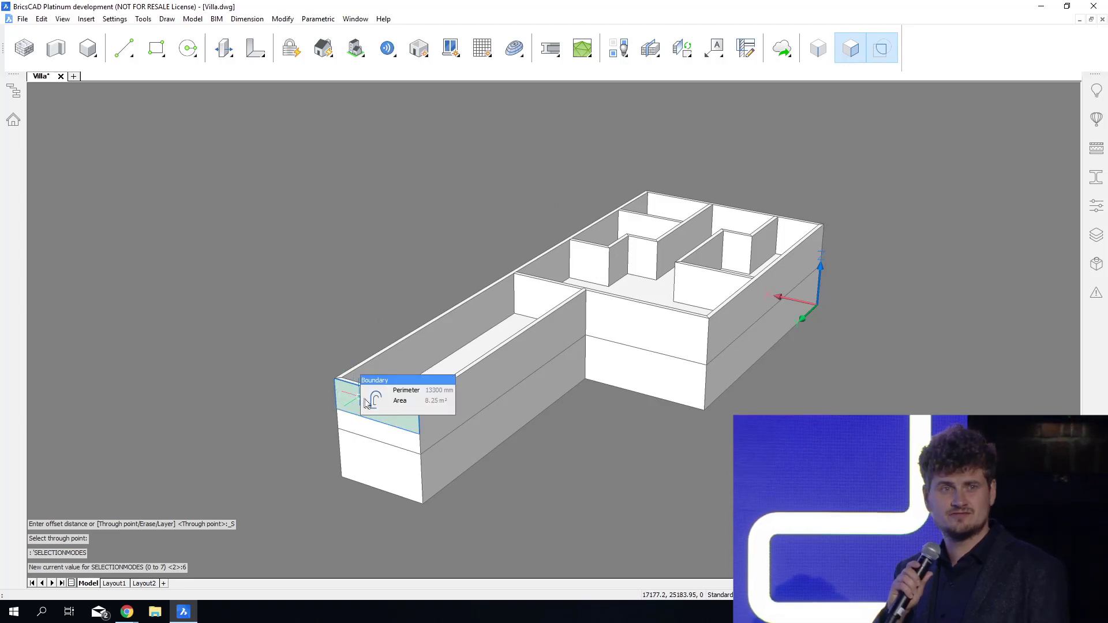
left_click(406, 400)
key("ctrl")
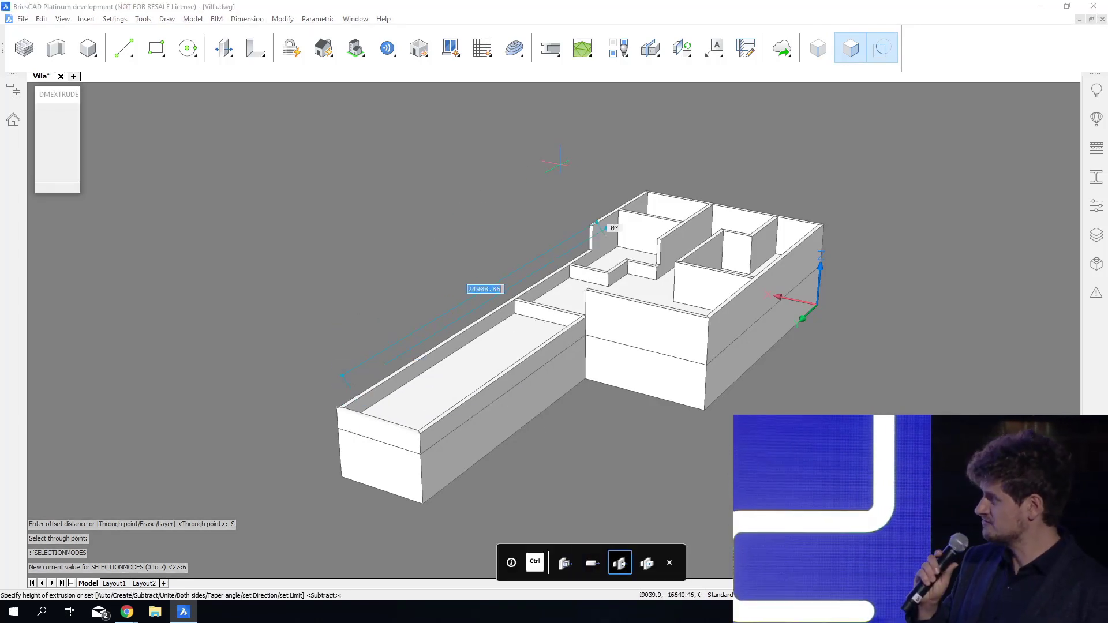
left_click(629, 121)
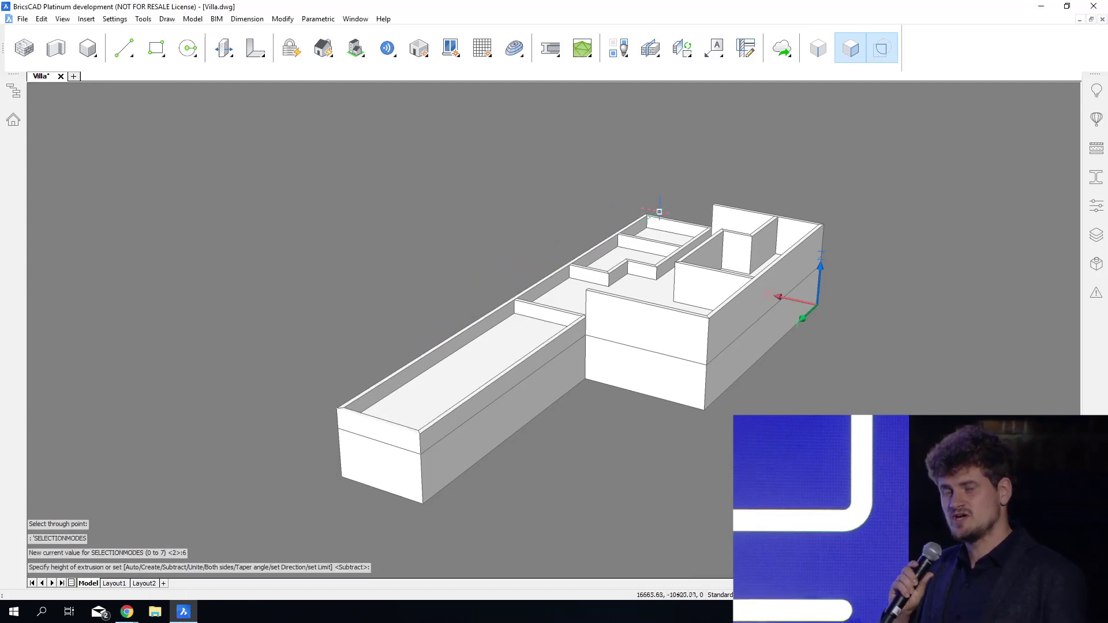
Subtract along the upper storey from the far low wall's inner face to remove the low cross walls between the outer walls.
left_click(678, 227)
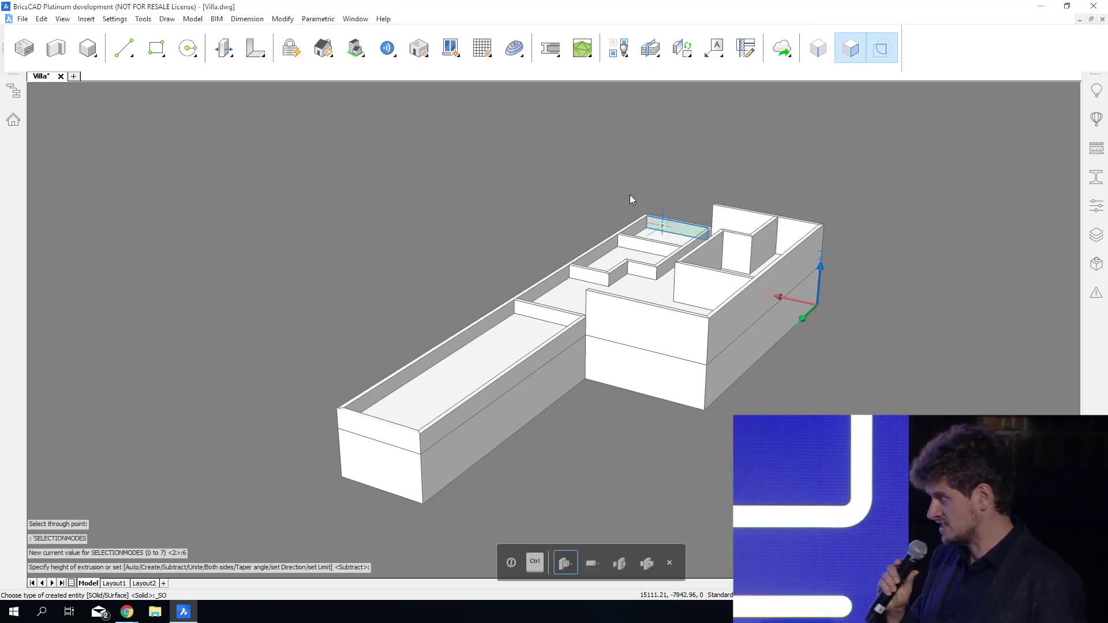
key("ctrl")
key("ctrl")
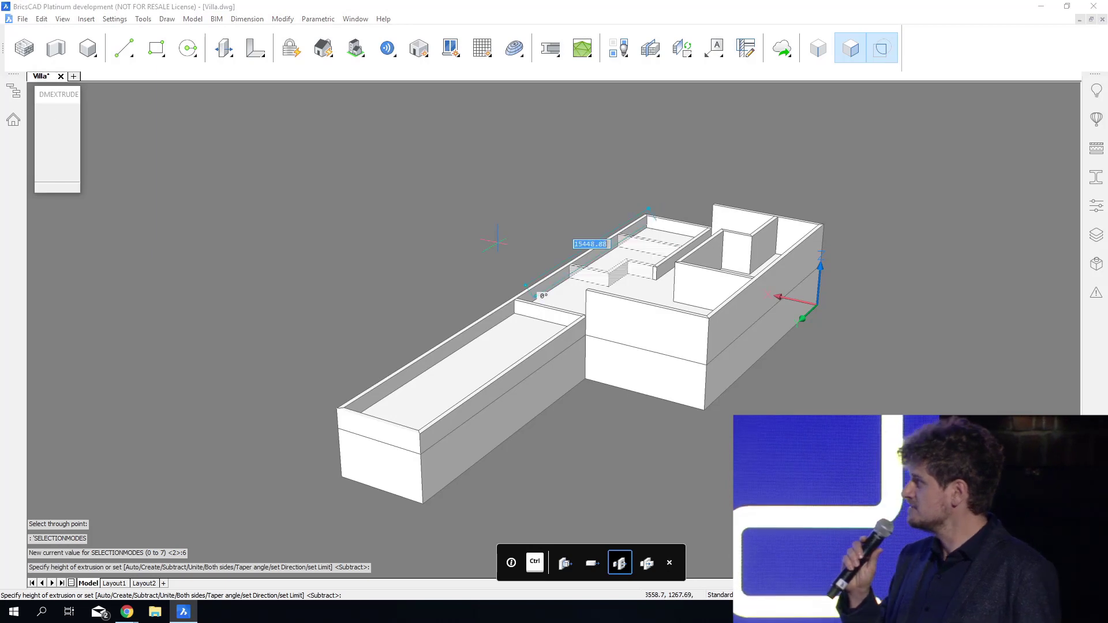
left_click(474, 260)
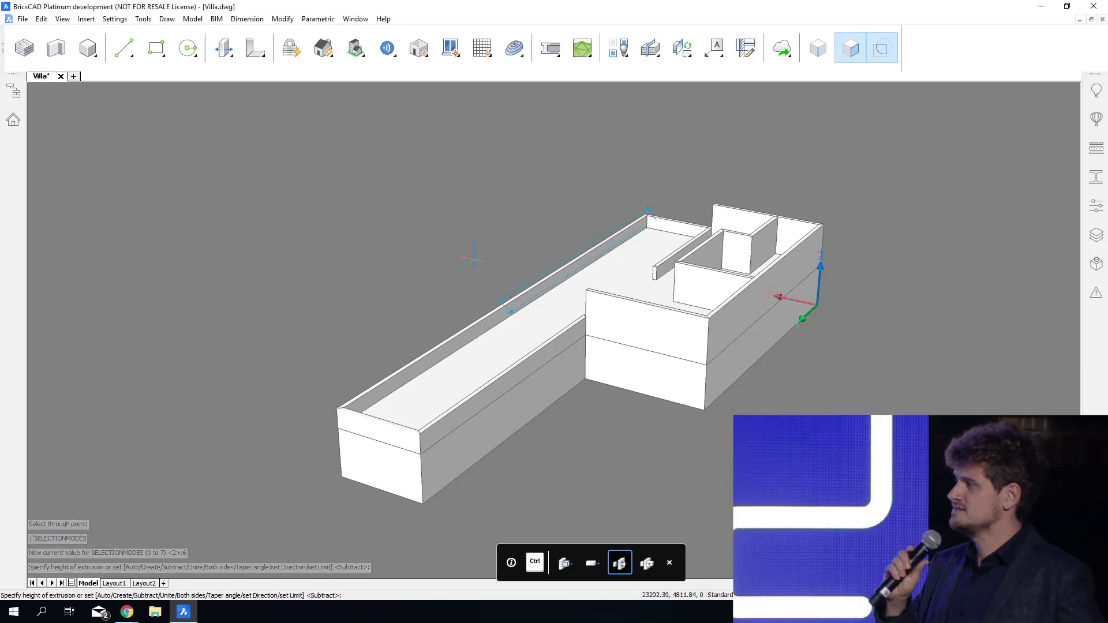
Quick-draw an upper-floor room with its corner 18000 from the wing's end wall and 2000 from the long outer wall, plus a 2250-wide room inside.
middle_click_drag(610, 286, 485, 372, "shift")
middle_click_drag(661, 315, 667, 347, "shift")
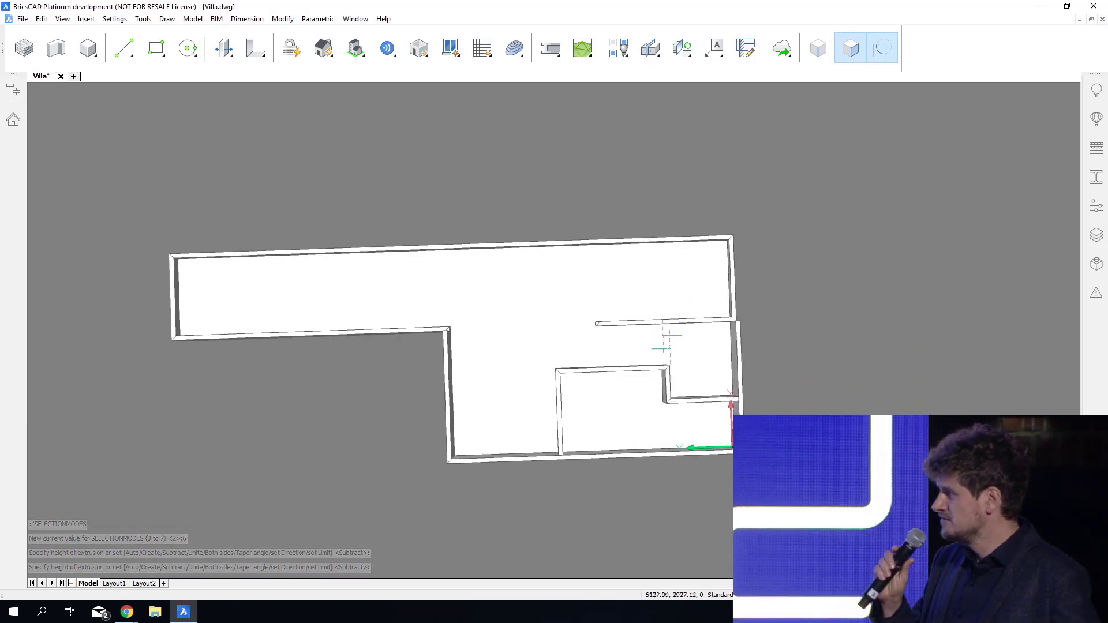
right_click(538, 185)
left_click(546, 209)
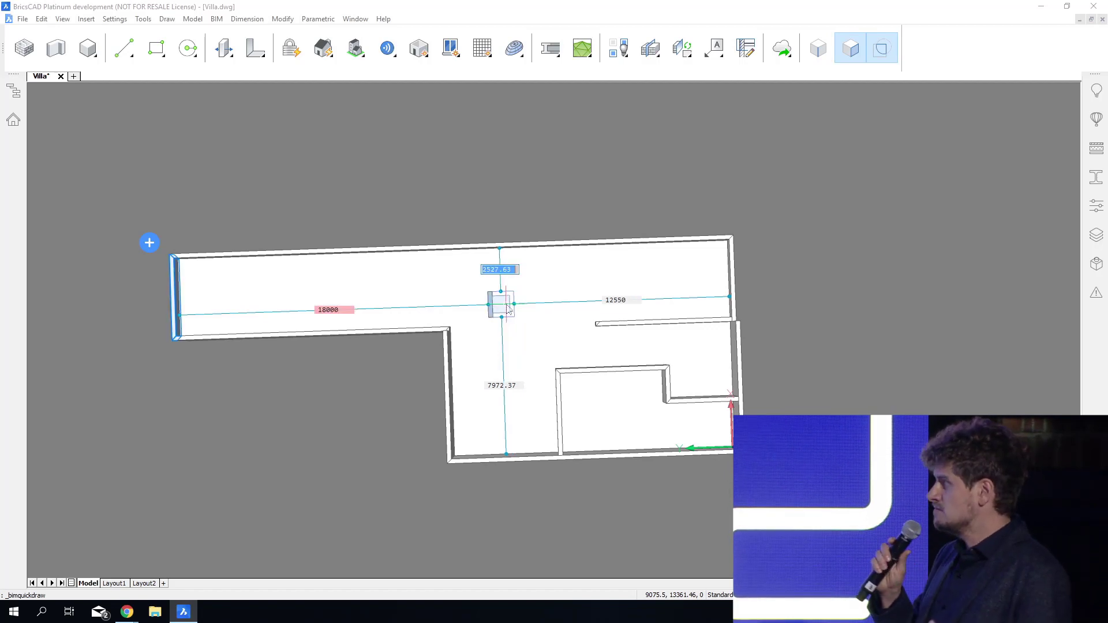
key("Tab")
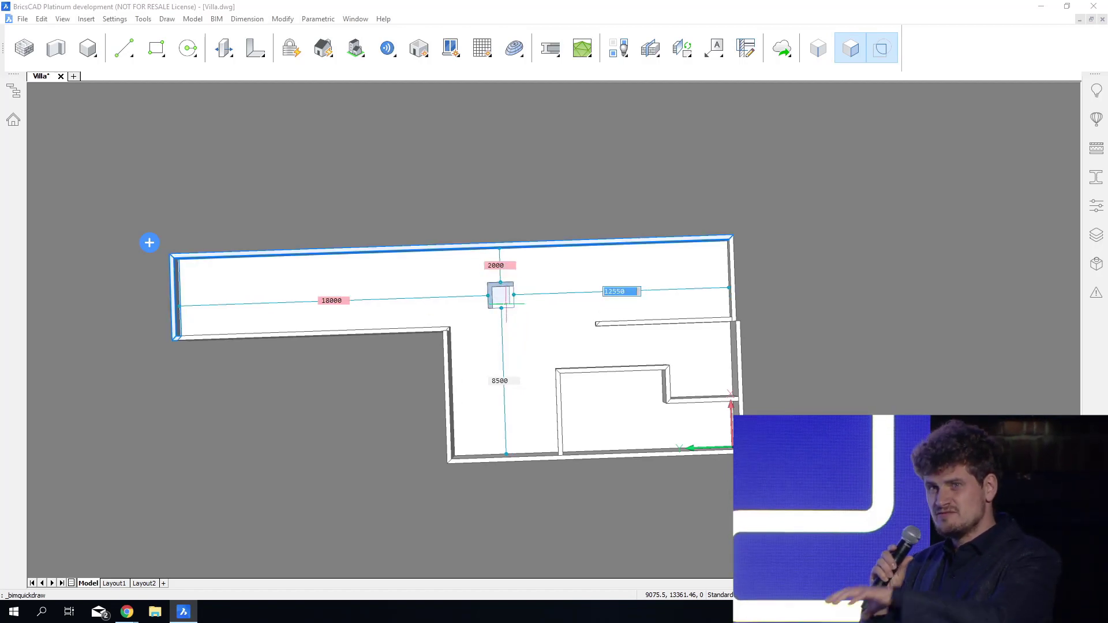
left_click(506, 304)
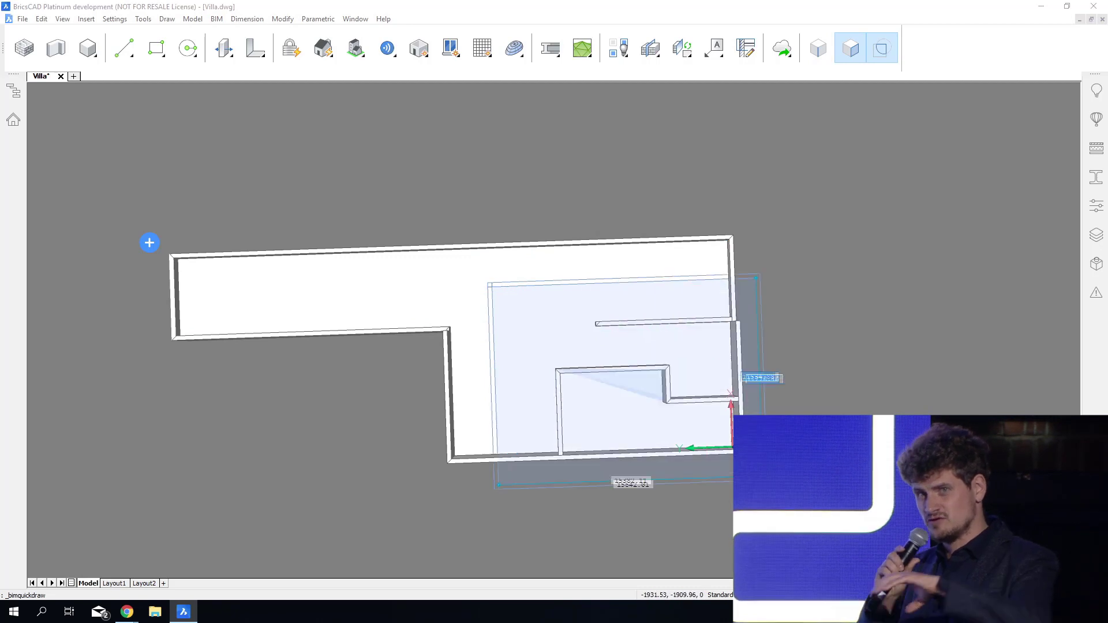
left_click(773, 484)
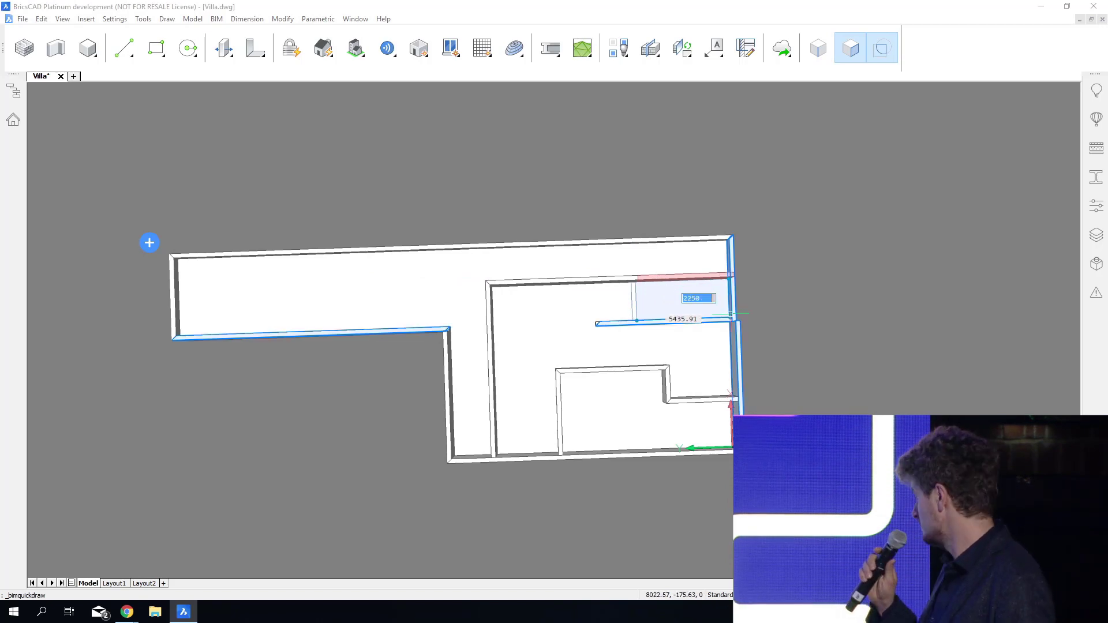
left_click(730, 314)
key("Escape")
Raise the top face of the low inner wall by 1600 to the adjoining wall's top endpoint.
middle_click_drag(792, 340, 1057, 245, "shift")
scroll(596, 375, "up", 10)
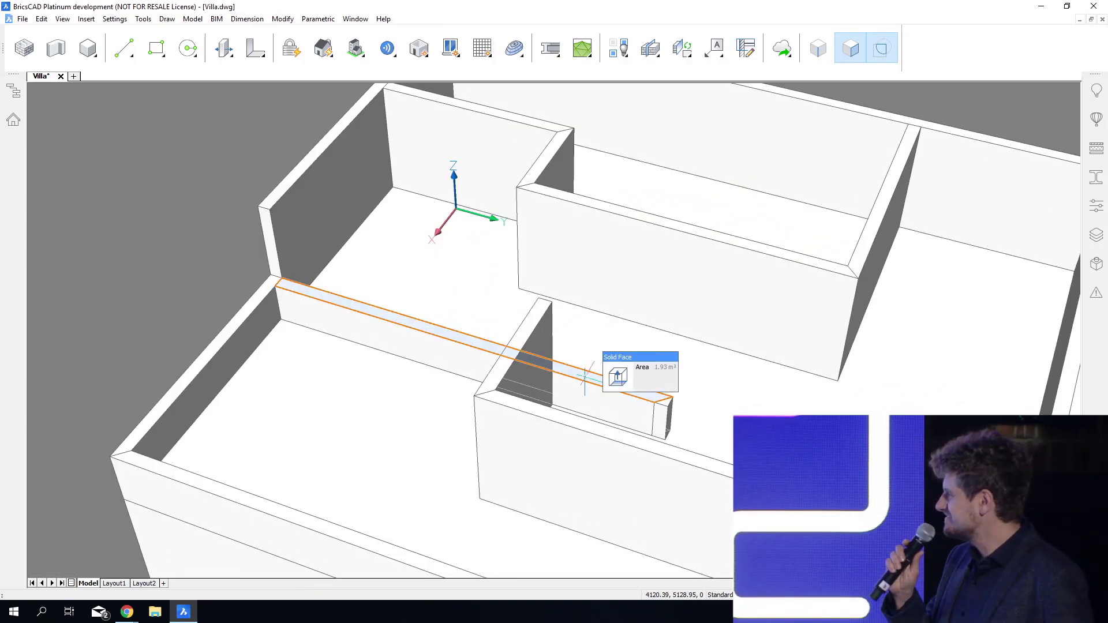
mouse_move(609, 389)
left_click(672, 376)
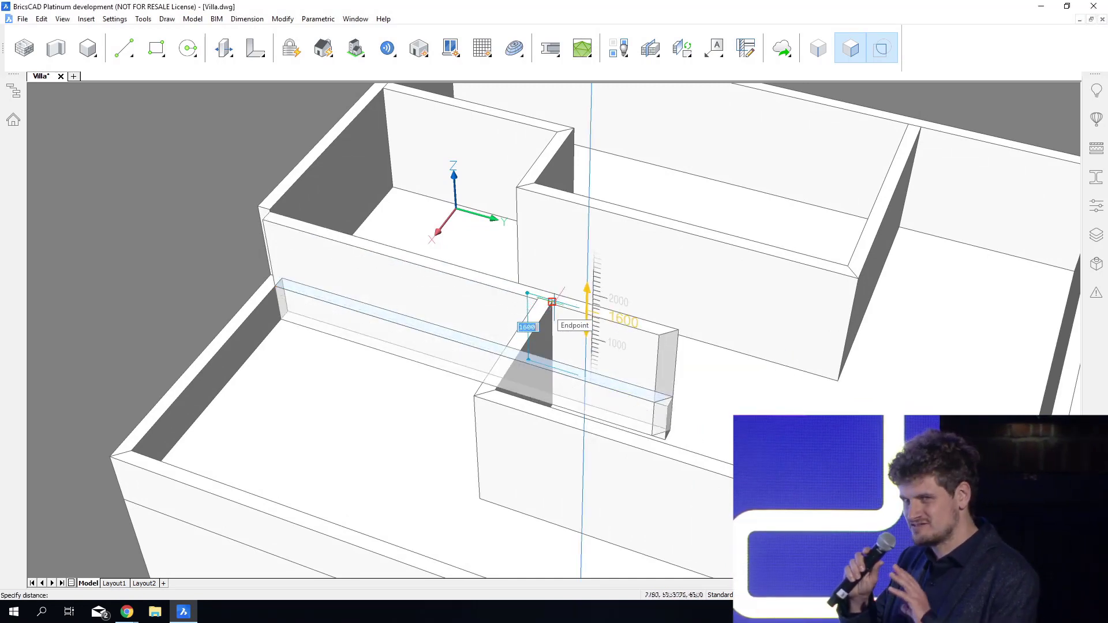
left_click(551, 301)
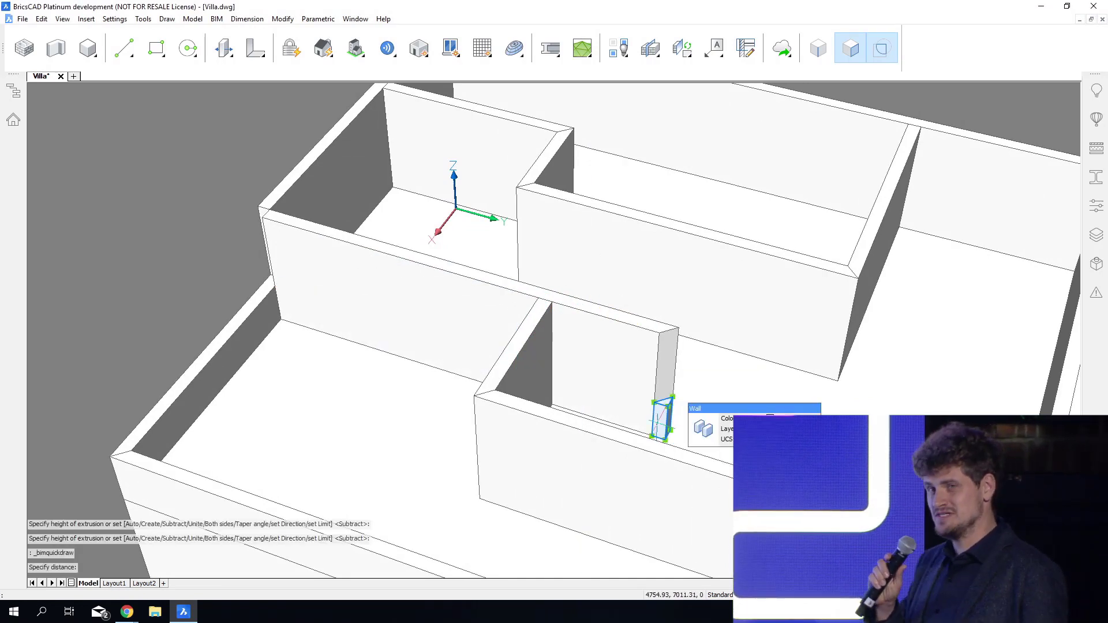
Erase the leftover wall stub beneath the raised wall, and L-connect the raised wall with the short crossing wall.
left_click(596, 352)
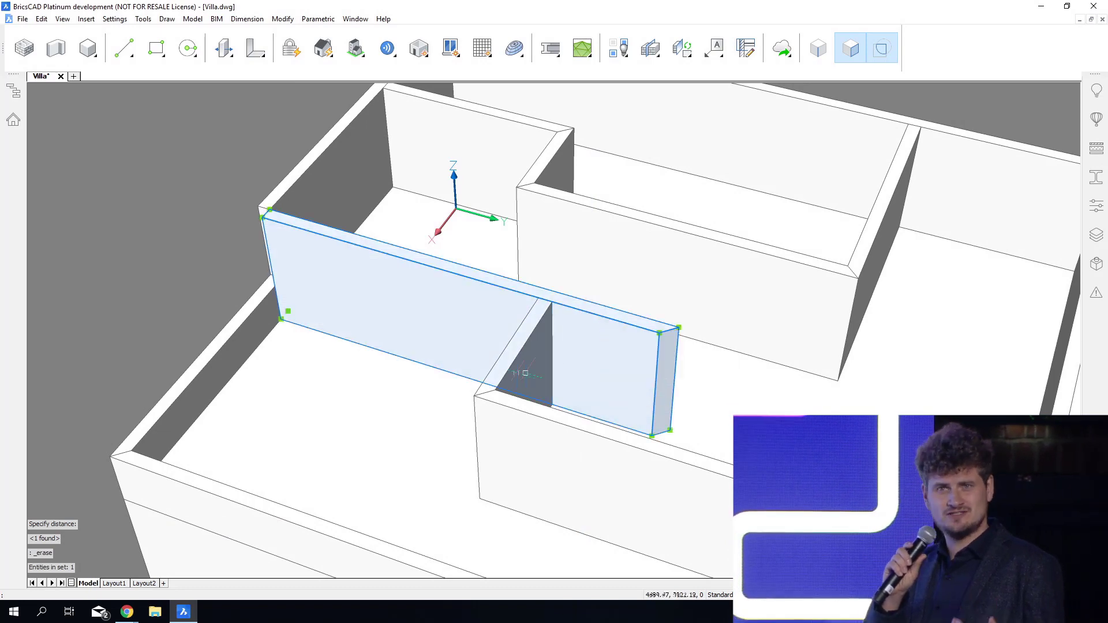
left_click(531, 379)
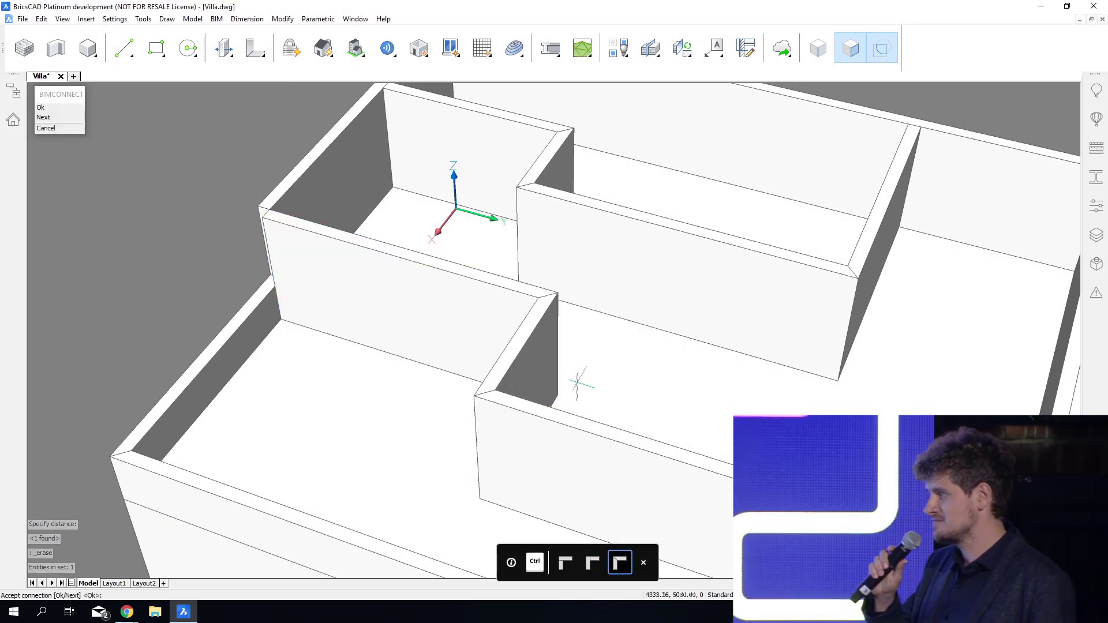
key("Return")
Extend the end face of the upper outer wall to the outer corner of the raised inner wall.
middle_click_drag(589, 497, 450, 388, "shift")
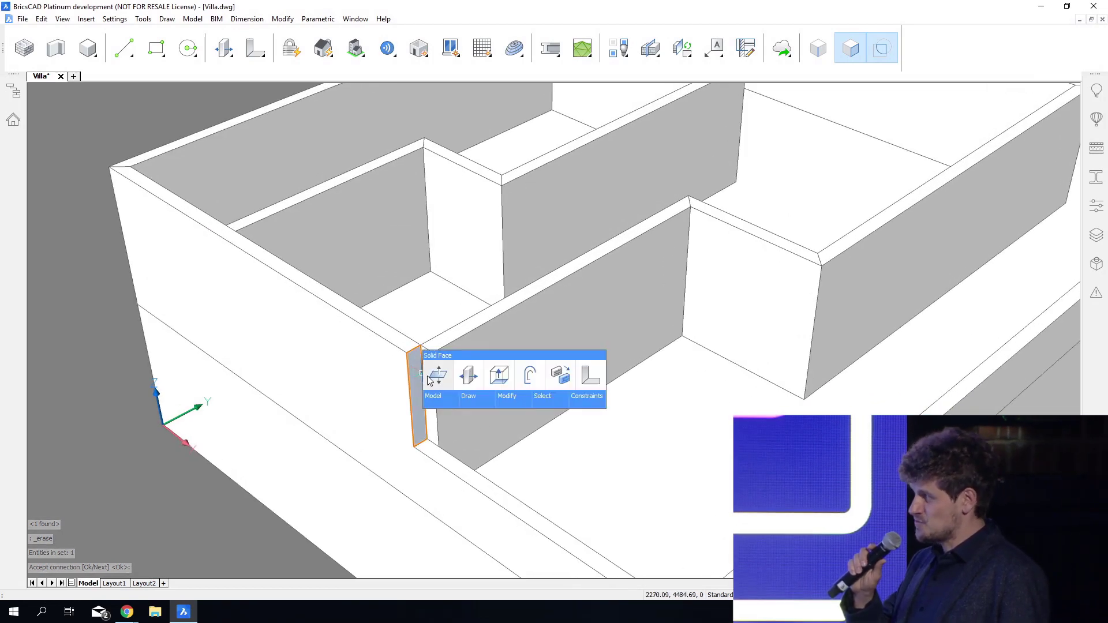
left_click(436, 376)
left_click(433, 353)
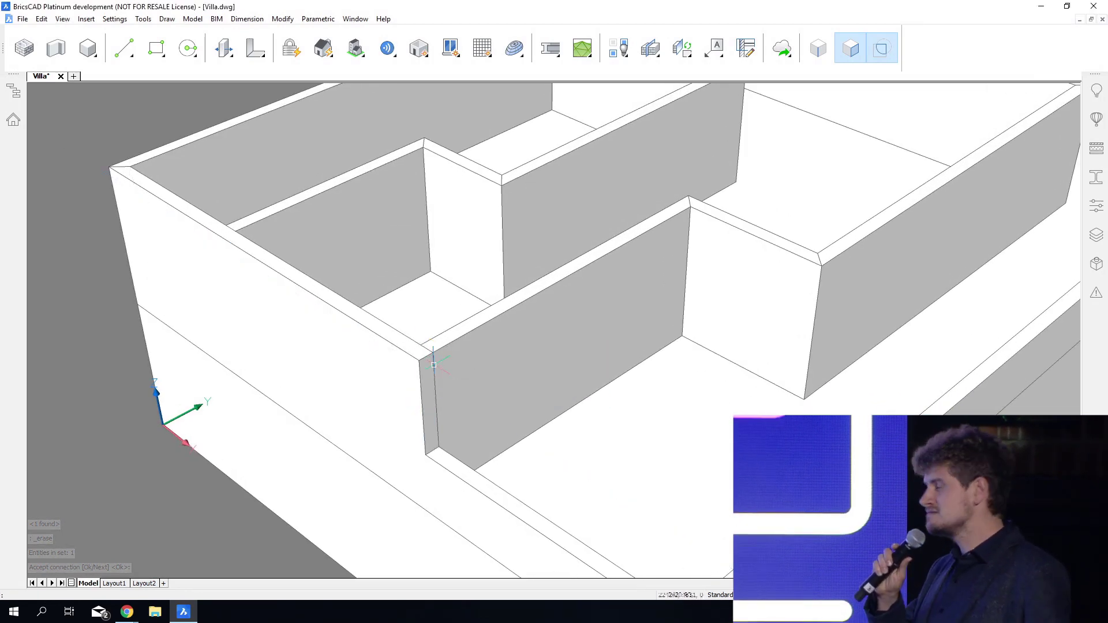
Slice the upper outer wall along the raised inner wall's side face, keeping both sides, and L-connect the two upper walls at the corner.
mouse_move(402, 406)
left_click(449, 412)
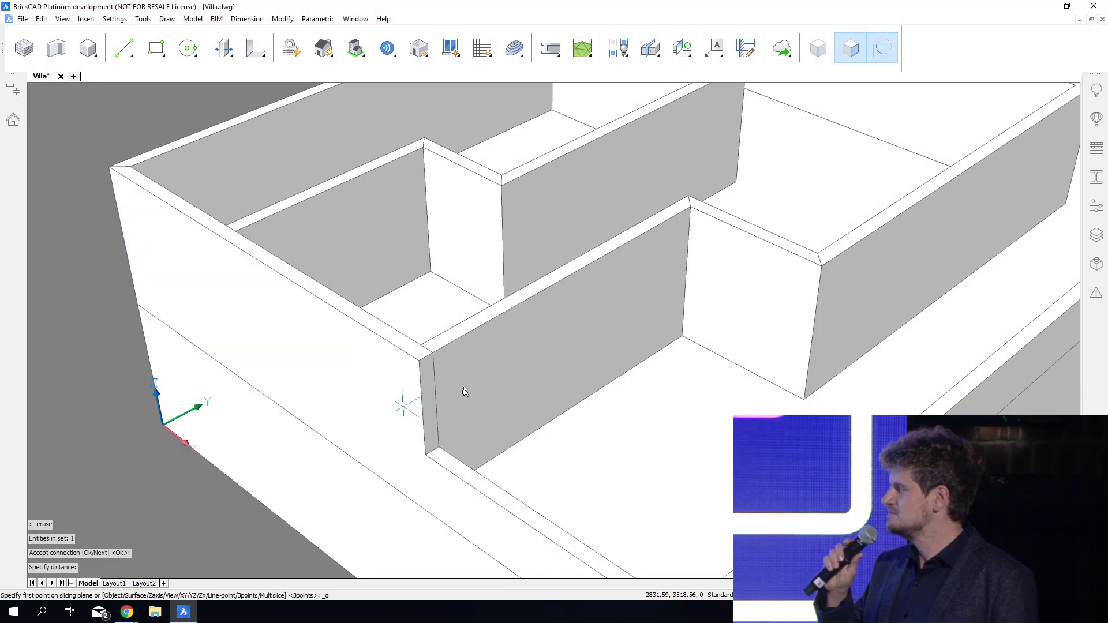
left_click(469, 379)
left_click(468, 380)
mouse_move(383, 414)
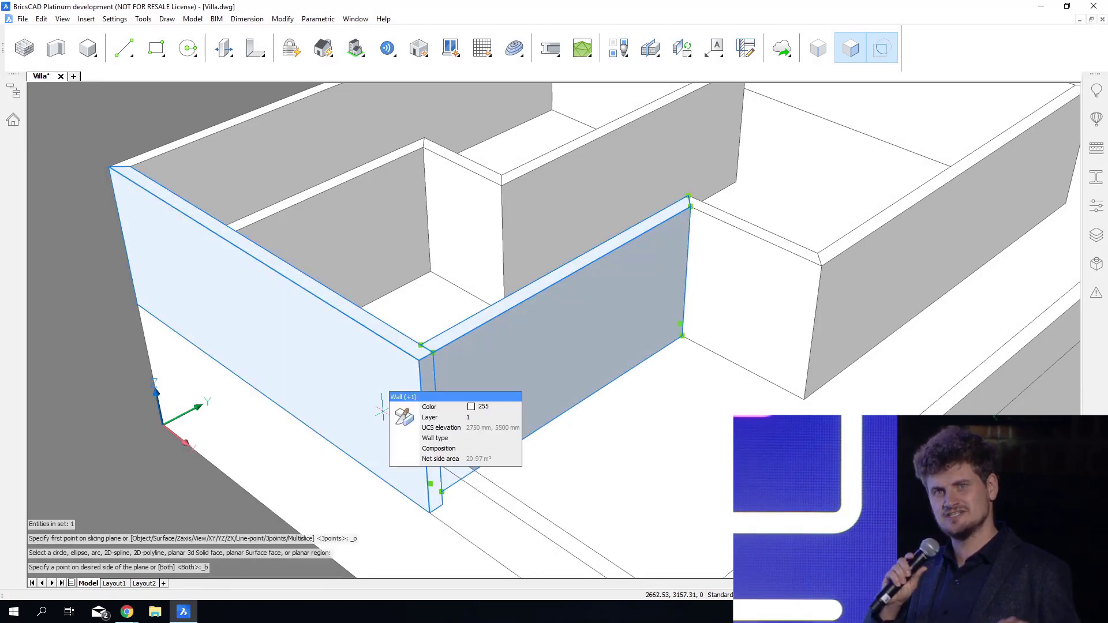
left_click(430, 422)
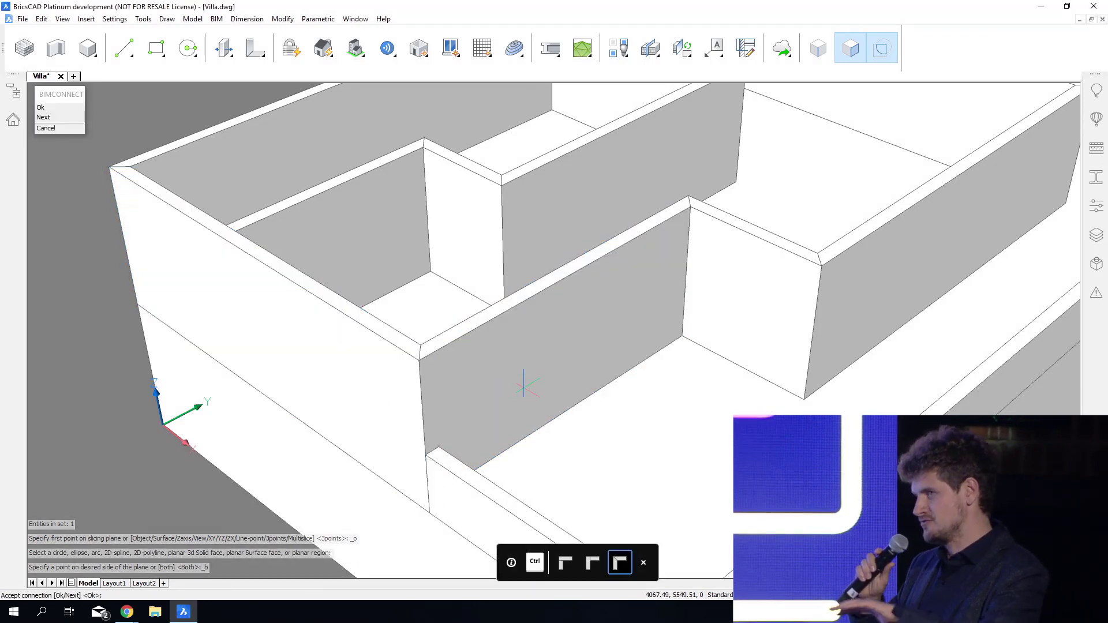
key("Return")
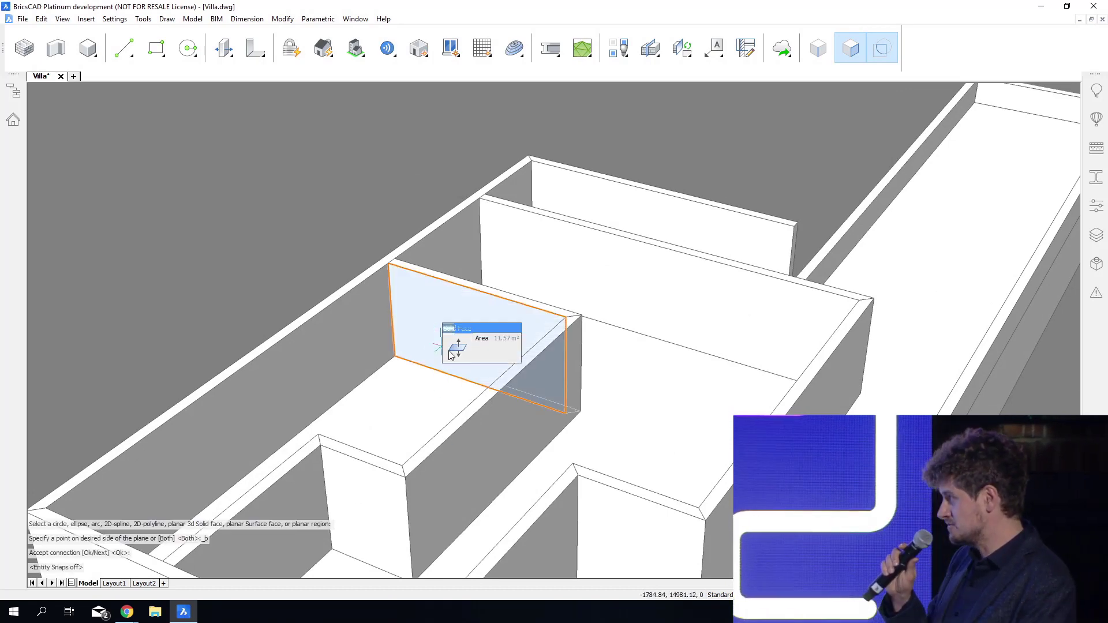
Move the upper-floor partition wall about 2100 towards the end wall, and shift its adjoining side wall closer to the long outer wall.
mouse_move(472, 353)
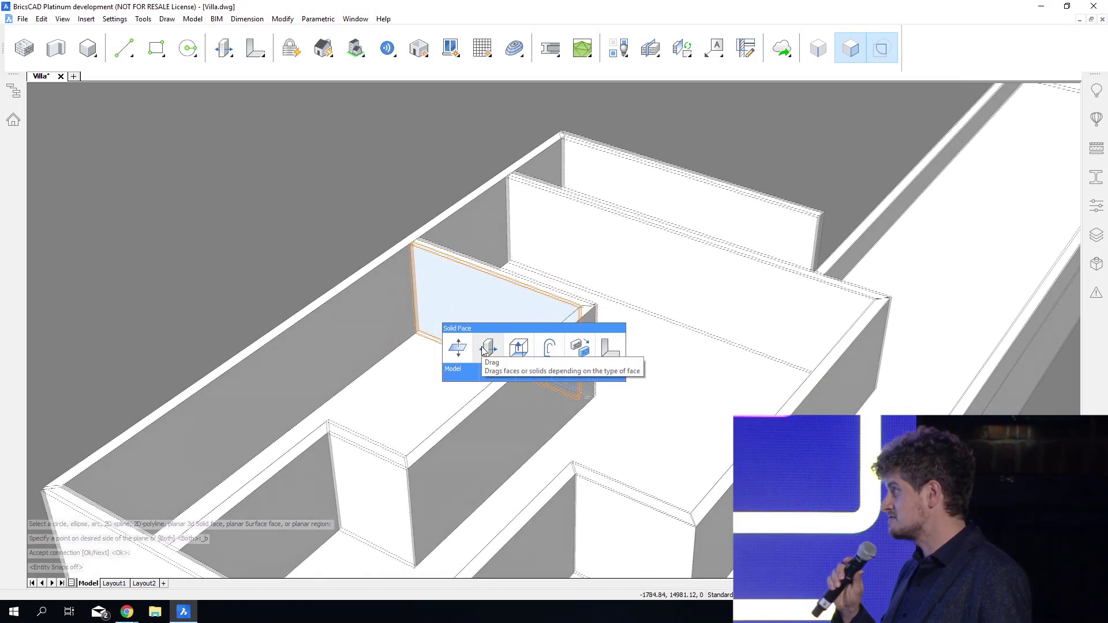
left_click(486, 348)
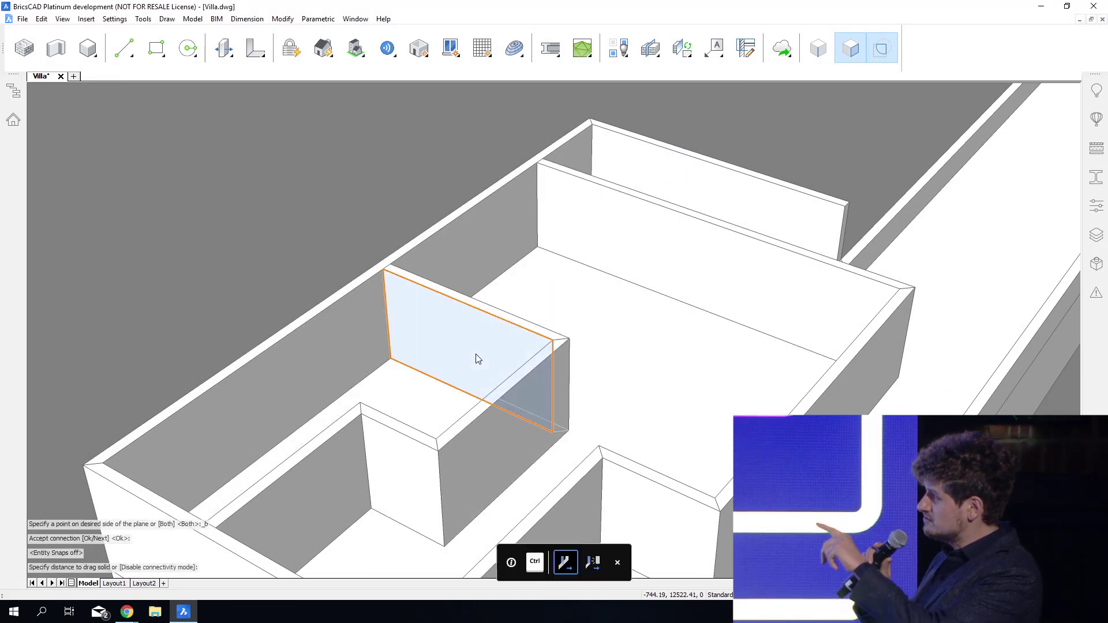
mouse_move(491, 361)
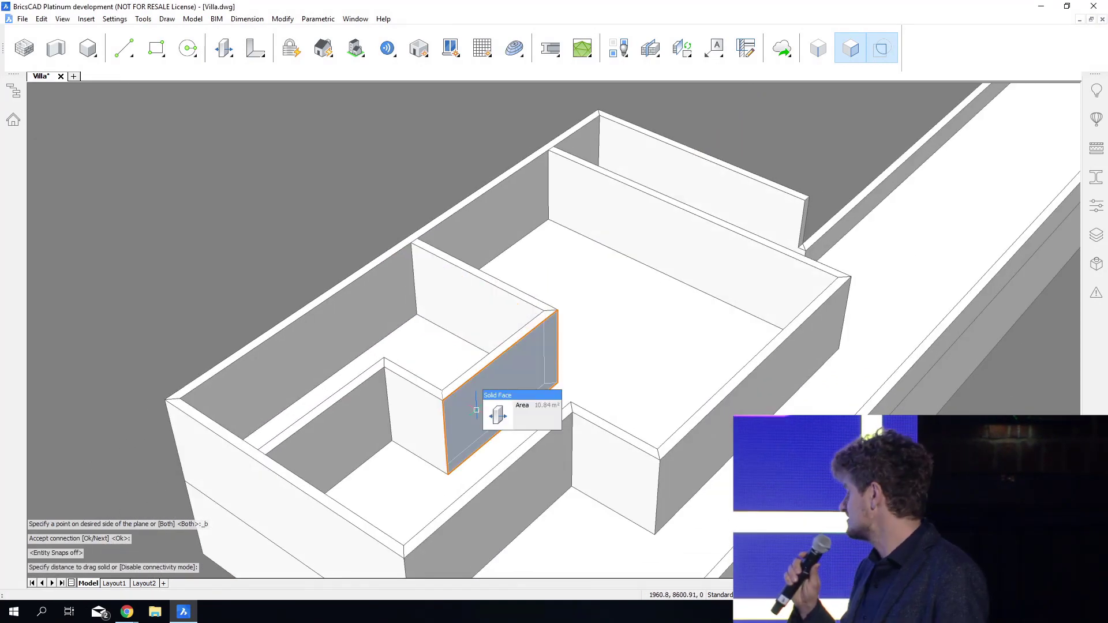
left_click(501, 417)
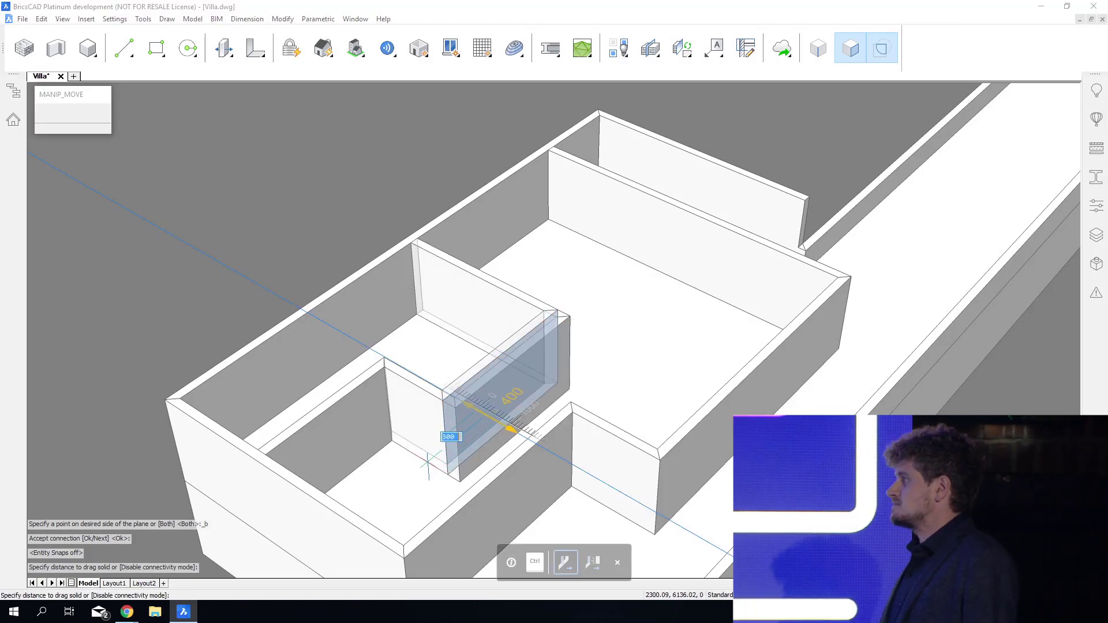
left_click(396, 437)
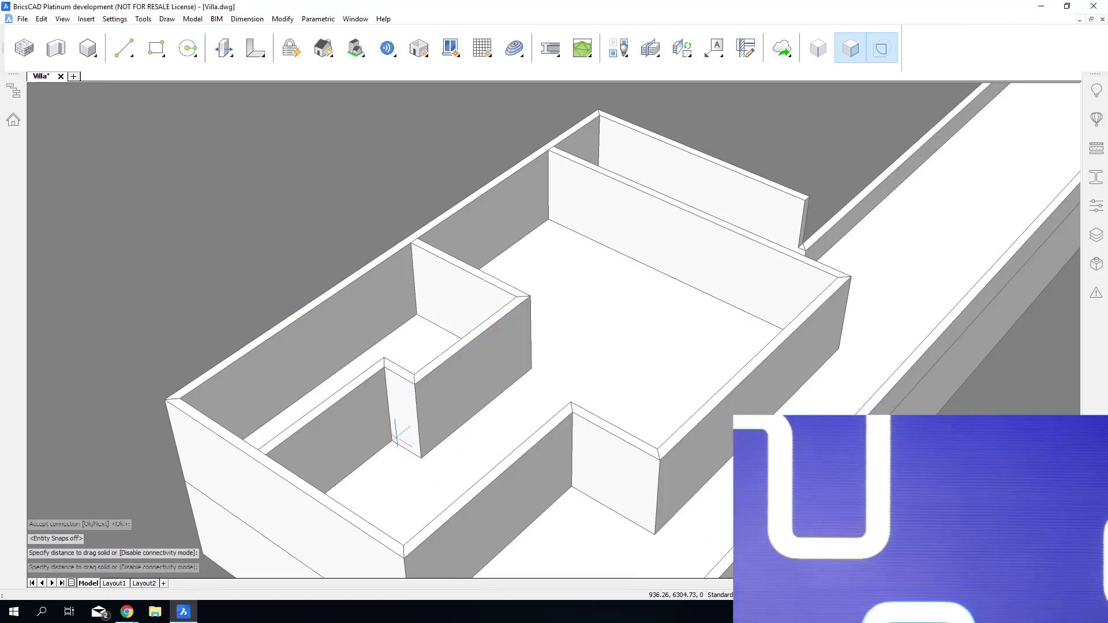
Quick-draw a room in the large upper space, with its corner on the cross wall about 2131 from the long outer wall and about 5637 deep.
middle_click_drag(462, 485, 514, 555, "shift")
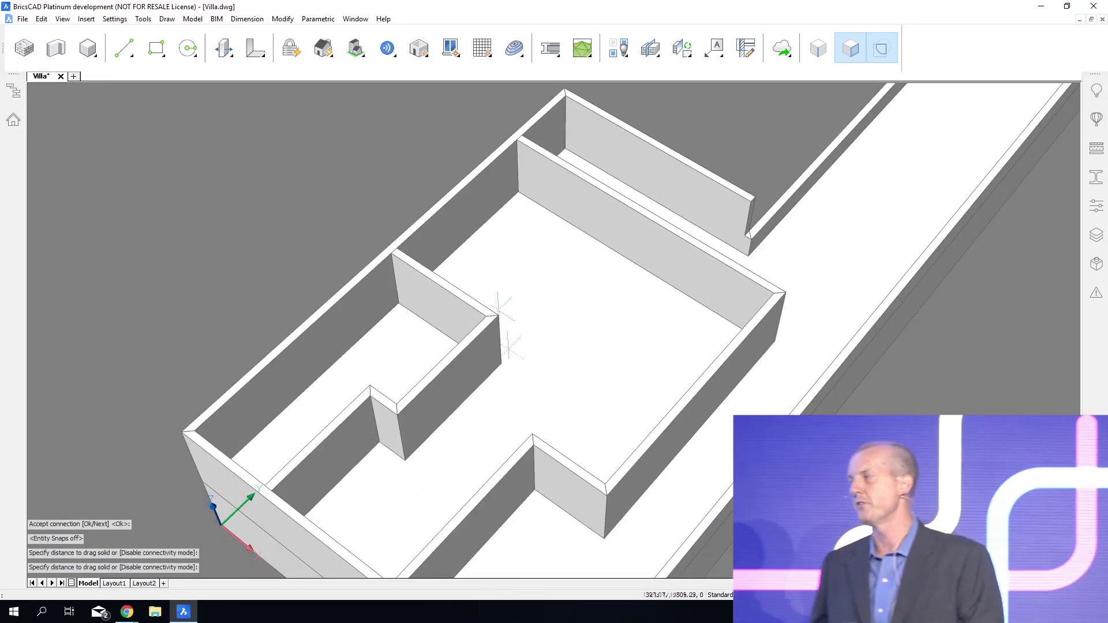
left_click(451, 198)
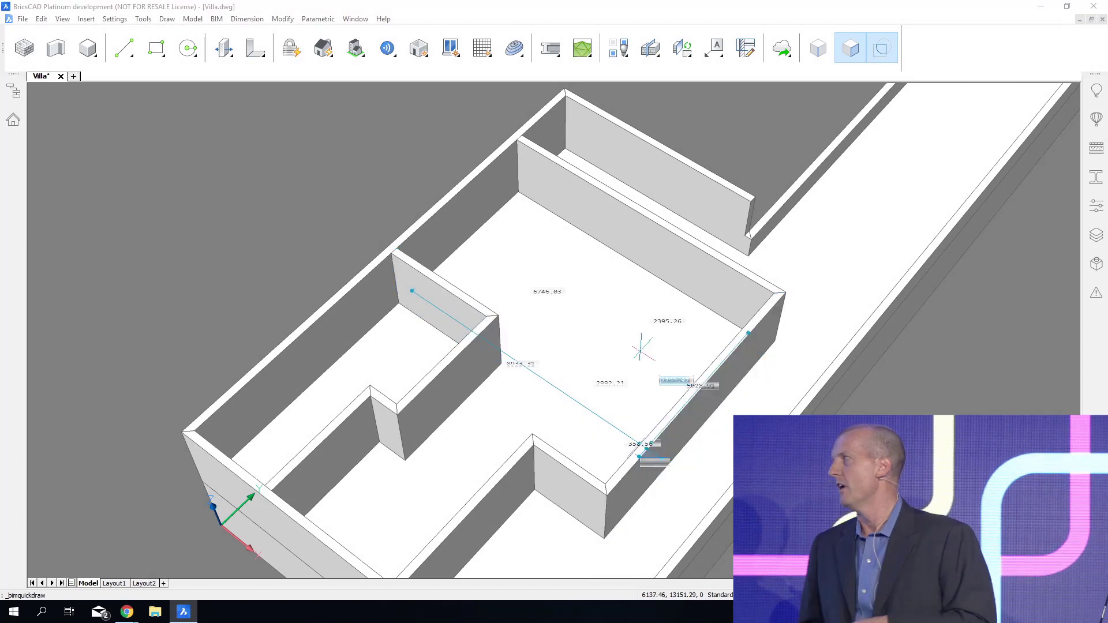
left_click(574, 228)
key("Escape")
Move the corridor's inner wall near the end wall about 600 towards the long outer wall, with connectivity enabled.
middle_click_drag(549, 302, 537, 606, "shift")
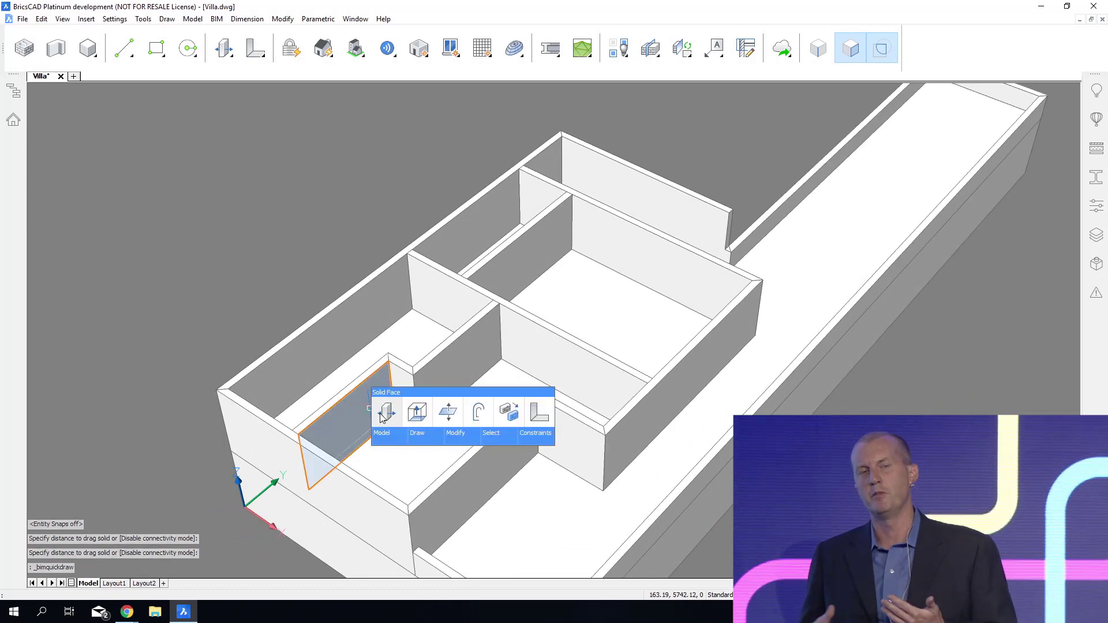
left_click(383, 415)
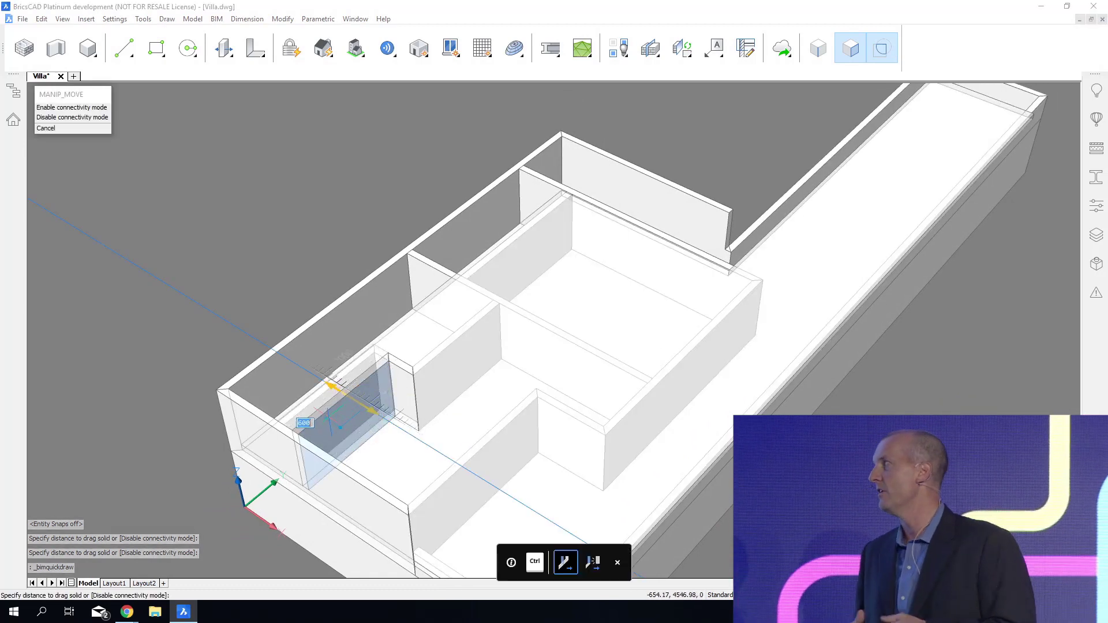
left_click(327, 417)
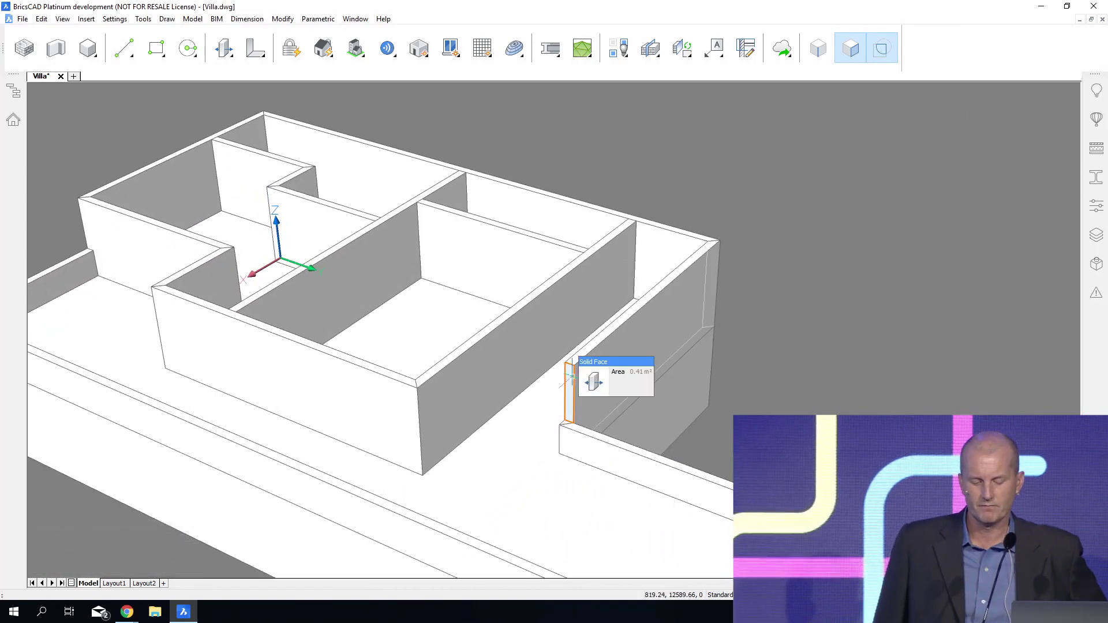
Remove the free-standing upper end wall above the terrace parapet by extruding its end face subtractively through the whole wall length.
mouse_move(583, 386)
left_click(617, 388)
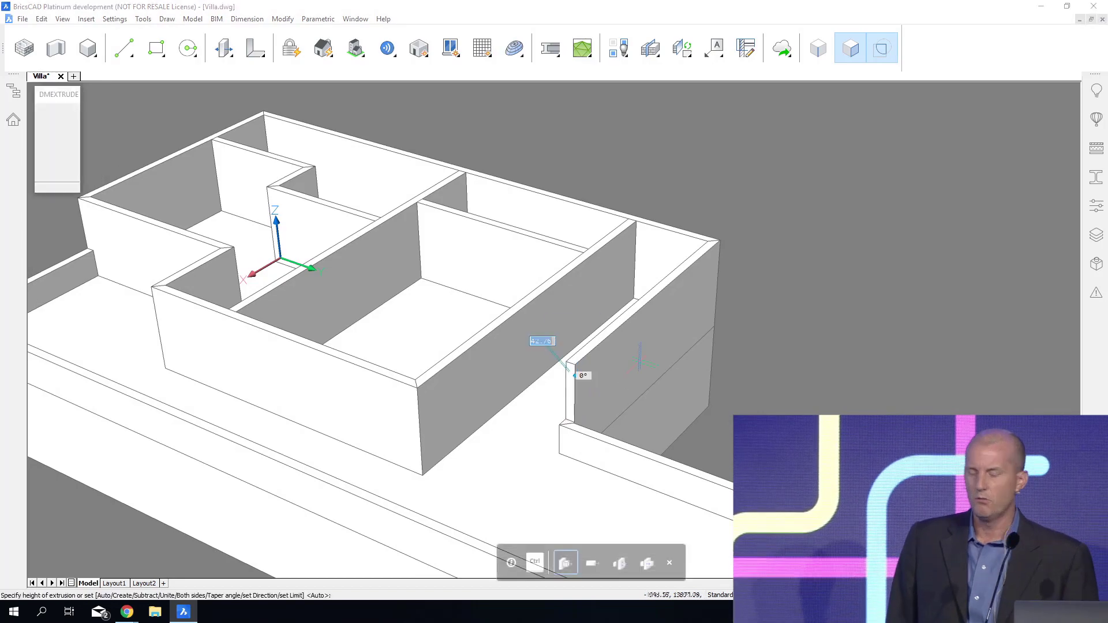
left_click(754, 262)
Shorten the long upper outer wall by extruding its end face back to the outer corner of the room's end wall.
mouse_move(795, 350)
middle_mouse_down("shift")
mouse_move(786, 358)
mouse_move(784, 339)
middle_mouse_up("shift")
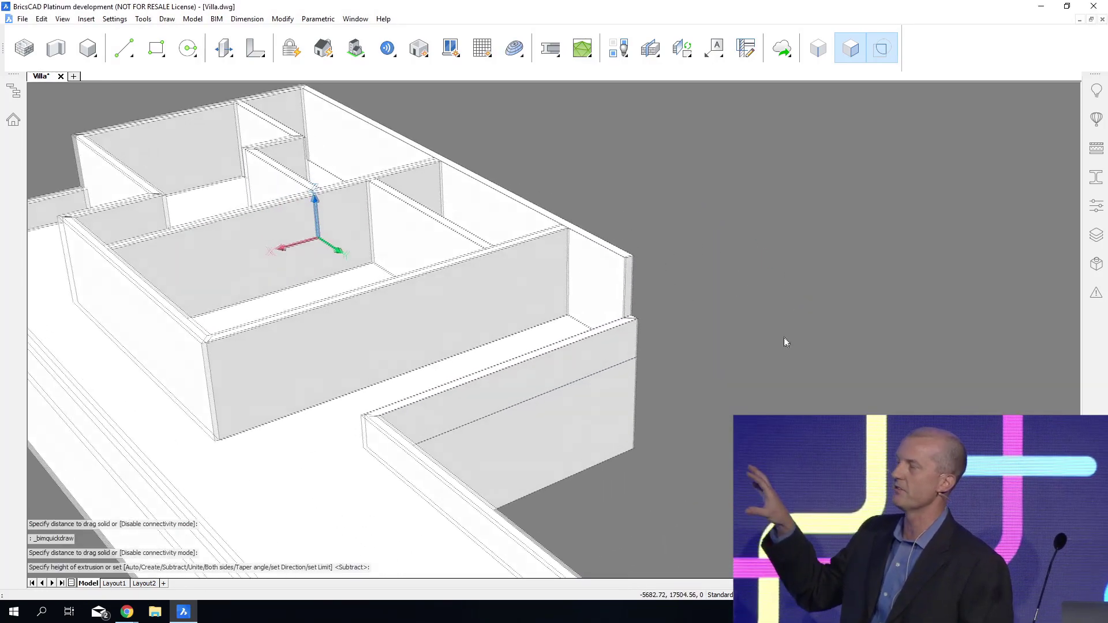
scroll(712, 307, "up", 3)
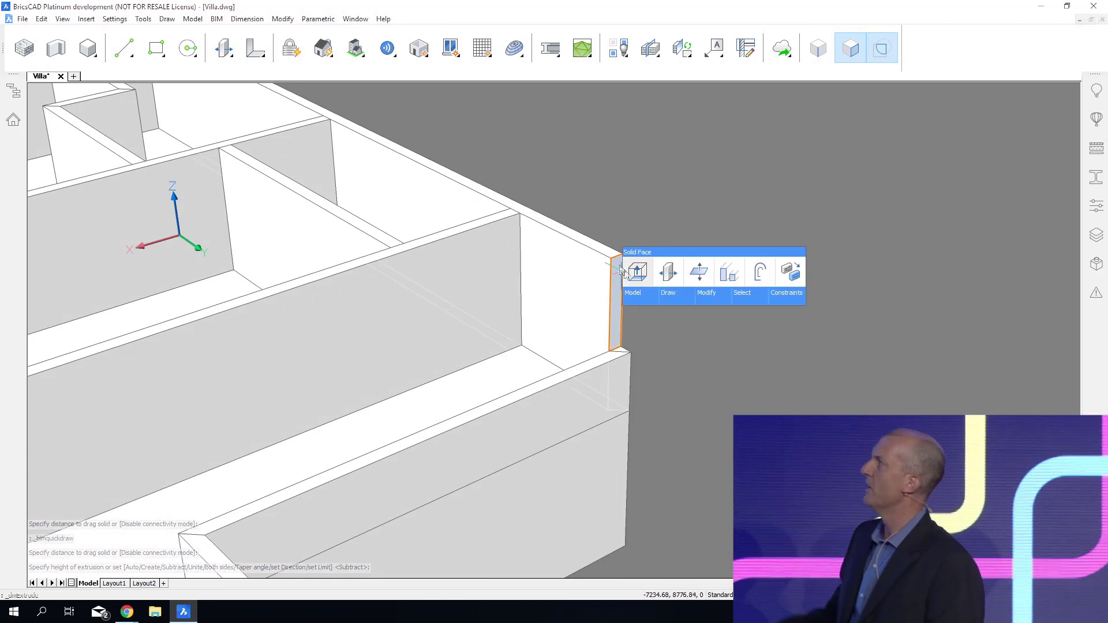
left_click(637, 272)
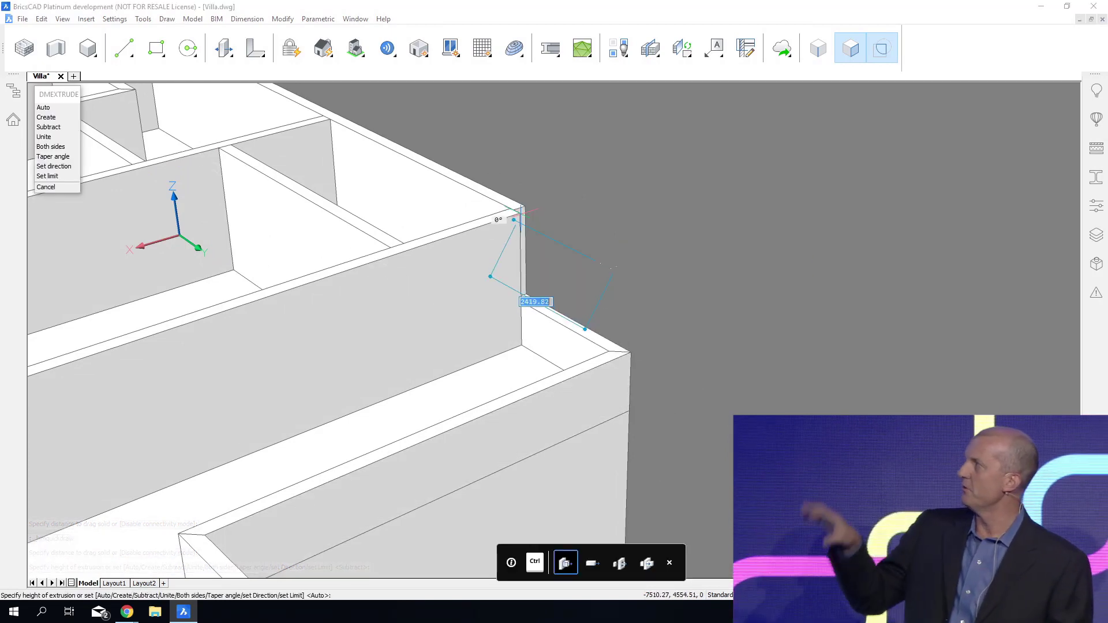
left_click(529, 209)
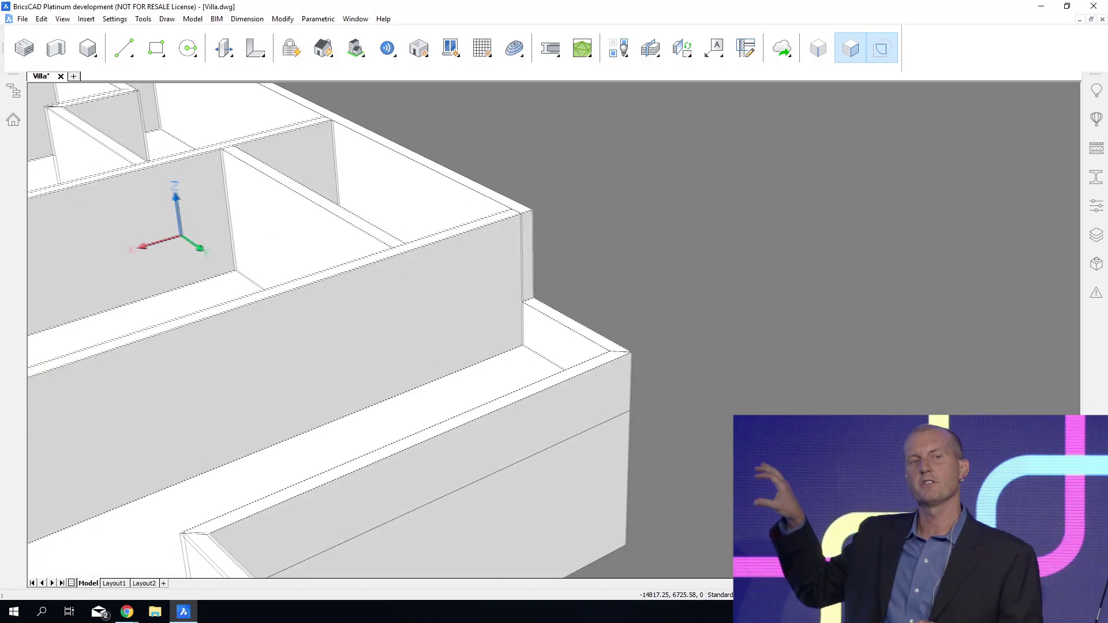
Select the ground-floor entities beneath the upper storey and hide them.
middle_click_drag(769, 165, 600, 171, "shift")
middle_click_drag(762, 242, 761, 118, "shift")
middle_click_drag(735, 438, 732, 389, "shift")
left_click_drag(733, 391, 404, 338)
middle_click_drag(388, 383, 289, 417, "shift")
right_click(256, 383)
left_click(268, 410)
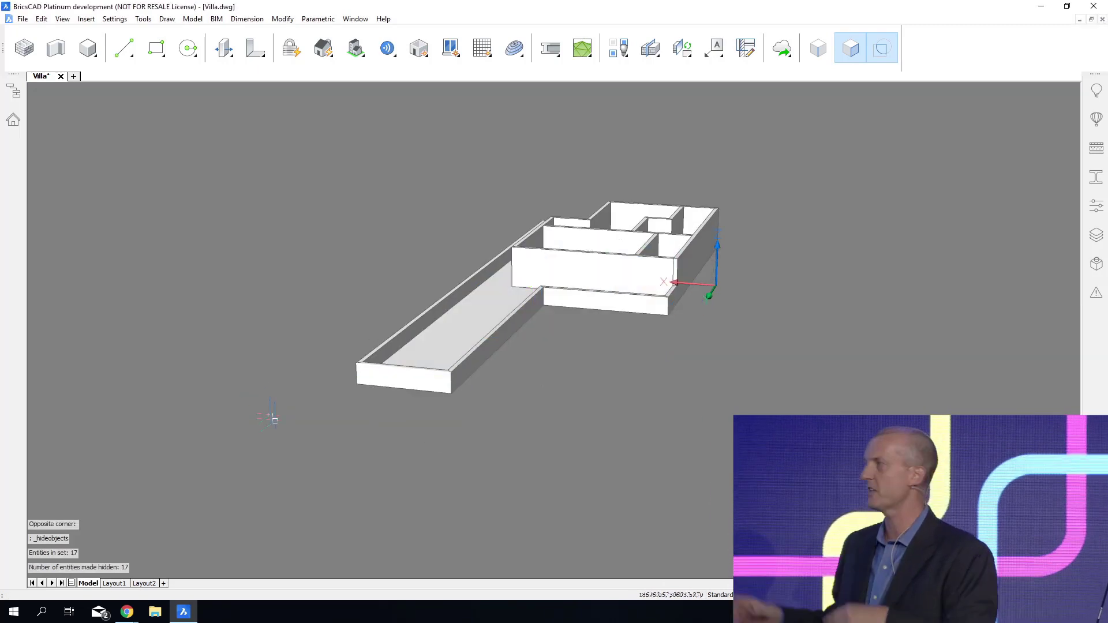
Move the low front parapet wall beside the long wing outward by 1200, with connectivity enabled.
middle_click_drag(916, 404, 889, 428, "shift")
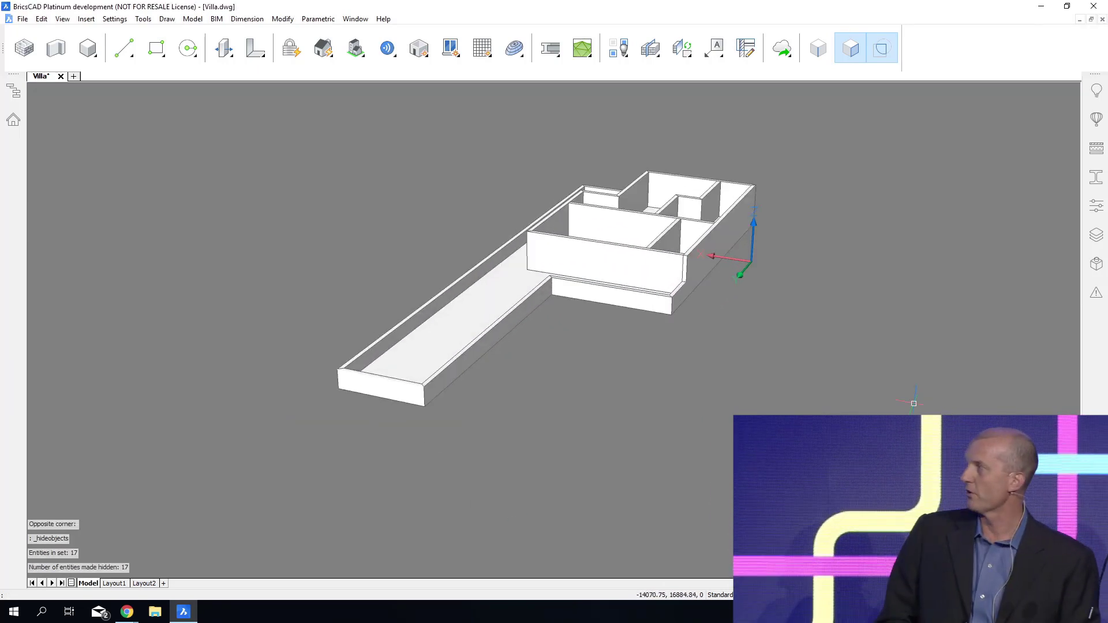
scroll(909, 397, "up", 5)
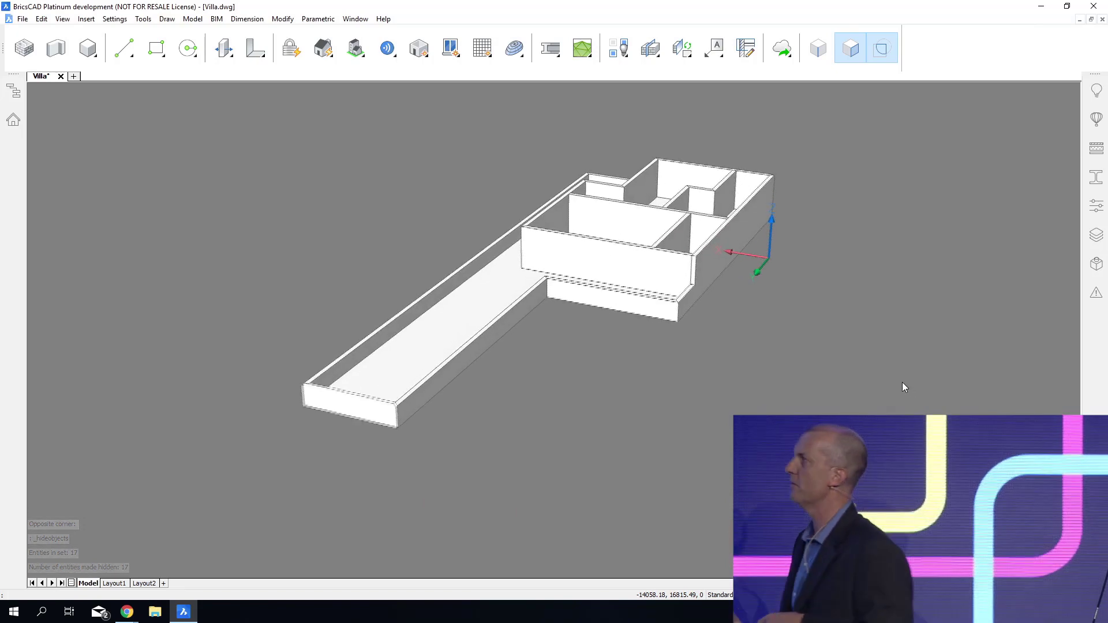
middle_click_drag(909, 386, 914, 365, "shift")
middle_click_drag(914, 364, 902, 373, "shift")
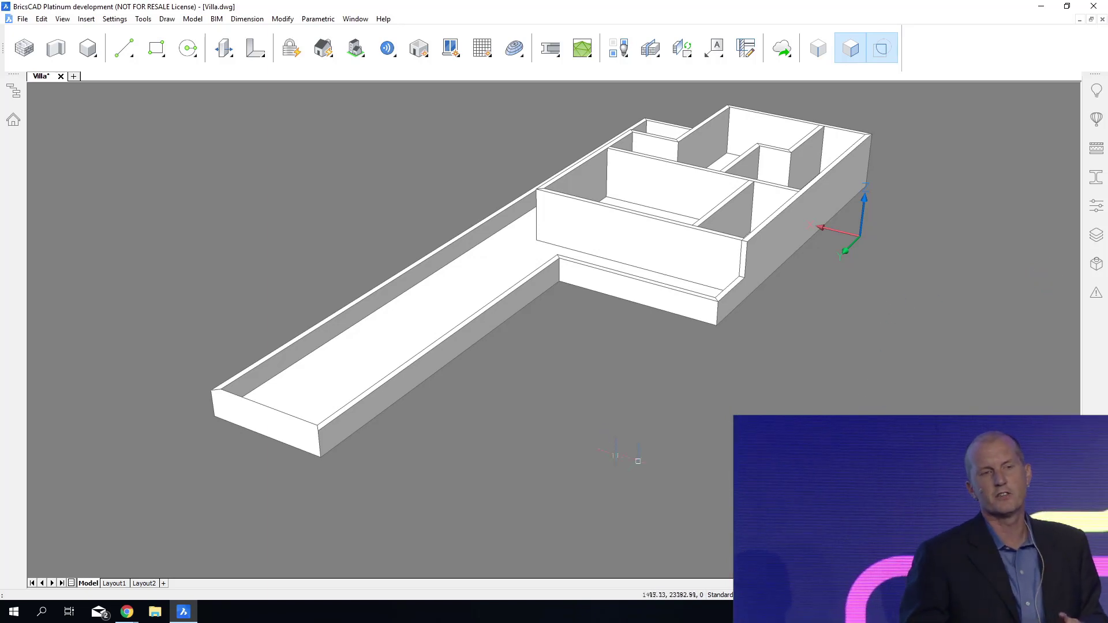
middle_click_drag(103, 178, 120, 154, "shift")
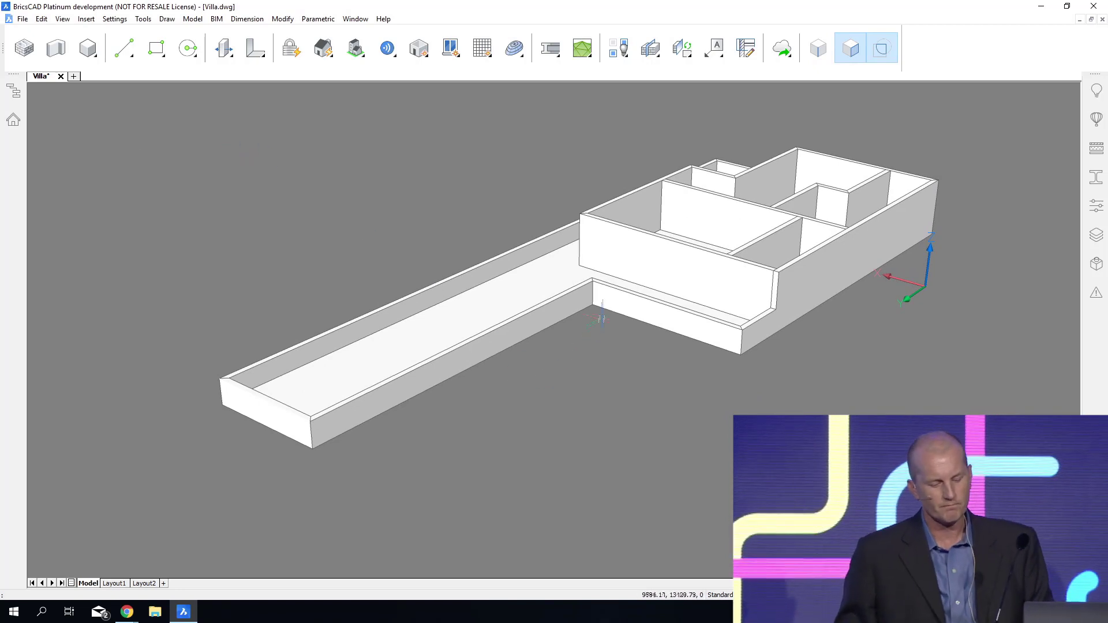
mouse_move(612, 297)
mouse_move(663, 310)
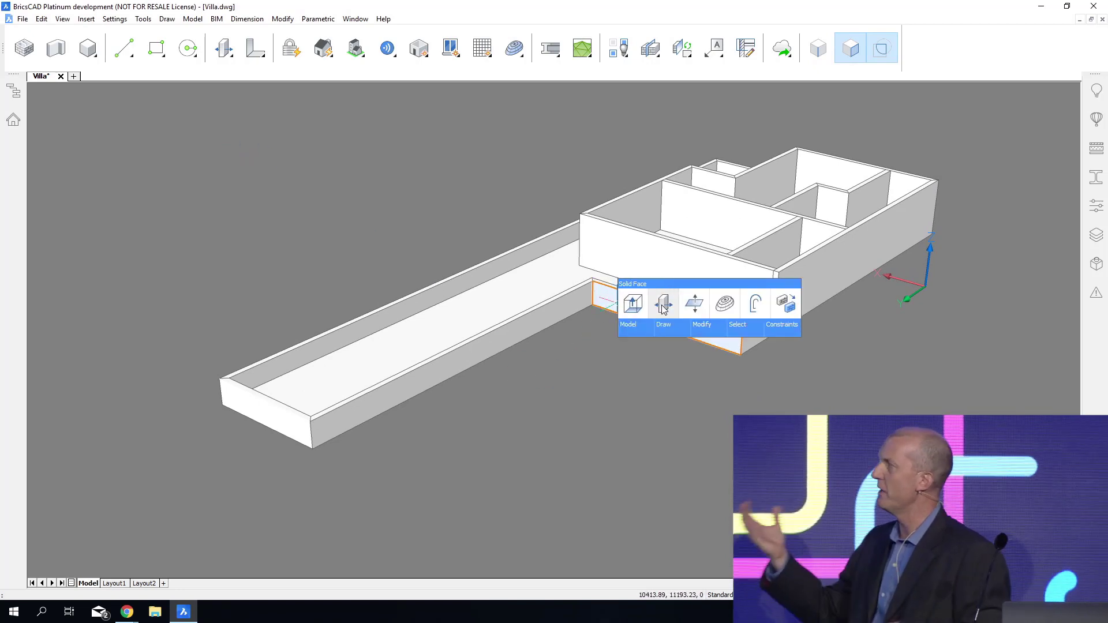
left_click(662, 310)
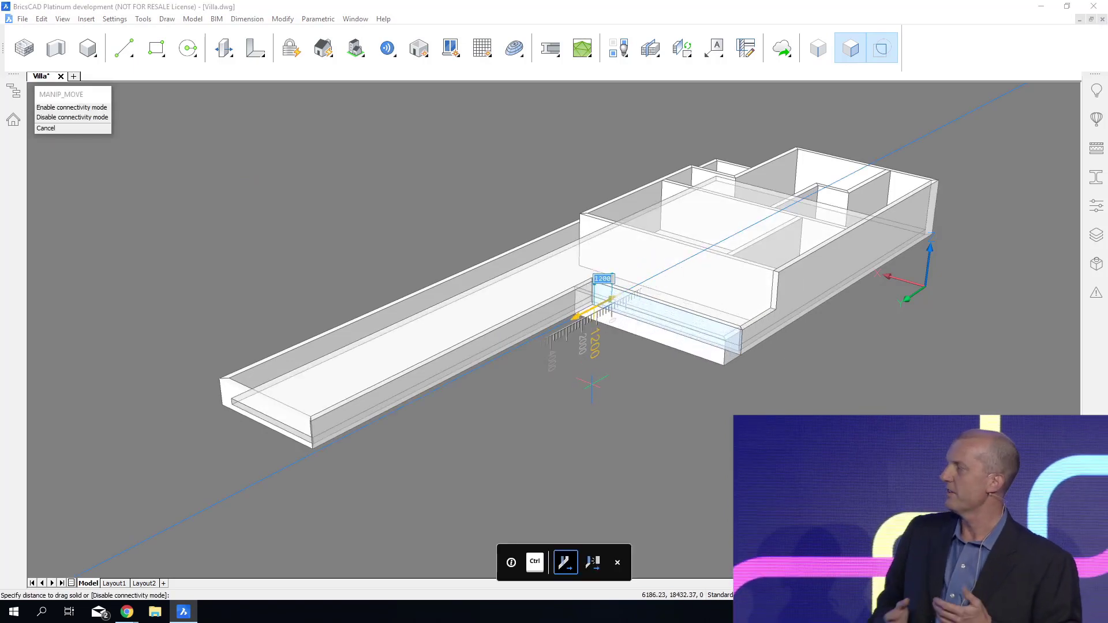
left_click(592, 384)
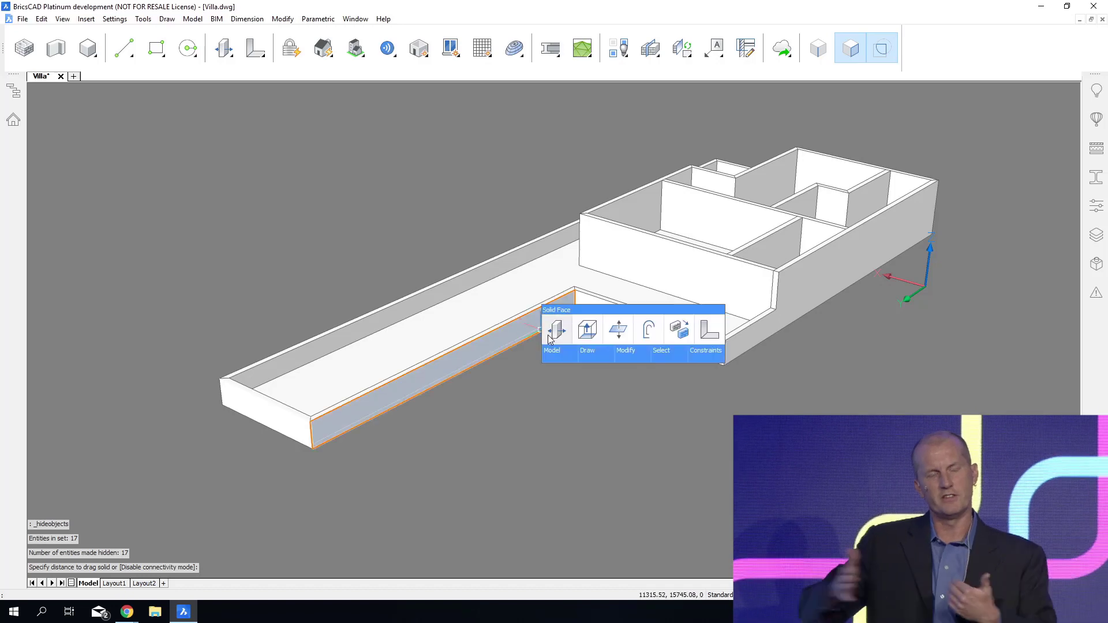
Move the long wing's low side wall outward by about 800, keeping the connected walls and floor attached.
left_click(549, 340)
scroll(557, 340, "up", 5)
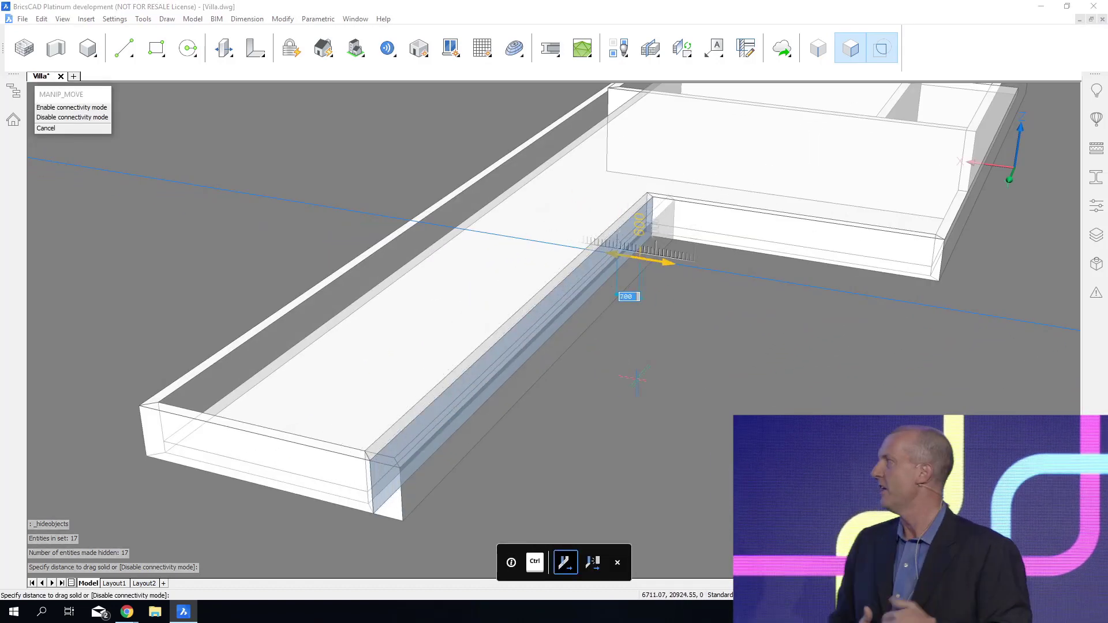
left_click(636, 380)
Move the long wing's low end wall outward with its connections, and erase the stray line left near its old position.
middle_click_drag(774, 358, 711, 358, "shift")
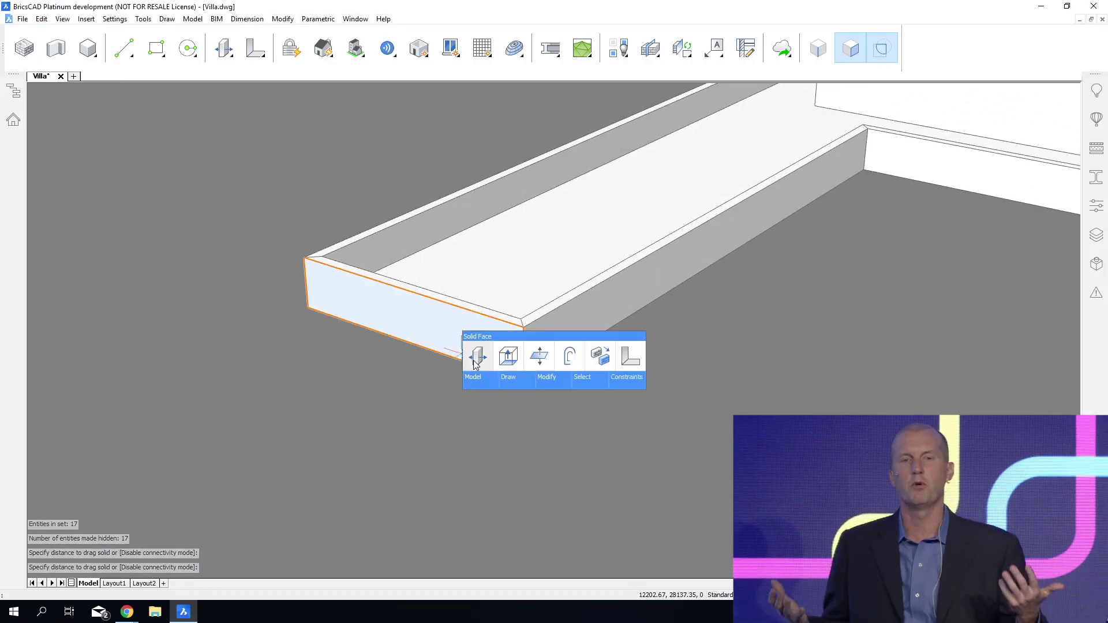
left_click(466, 359)
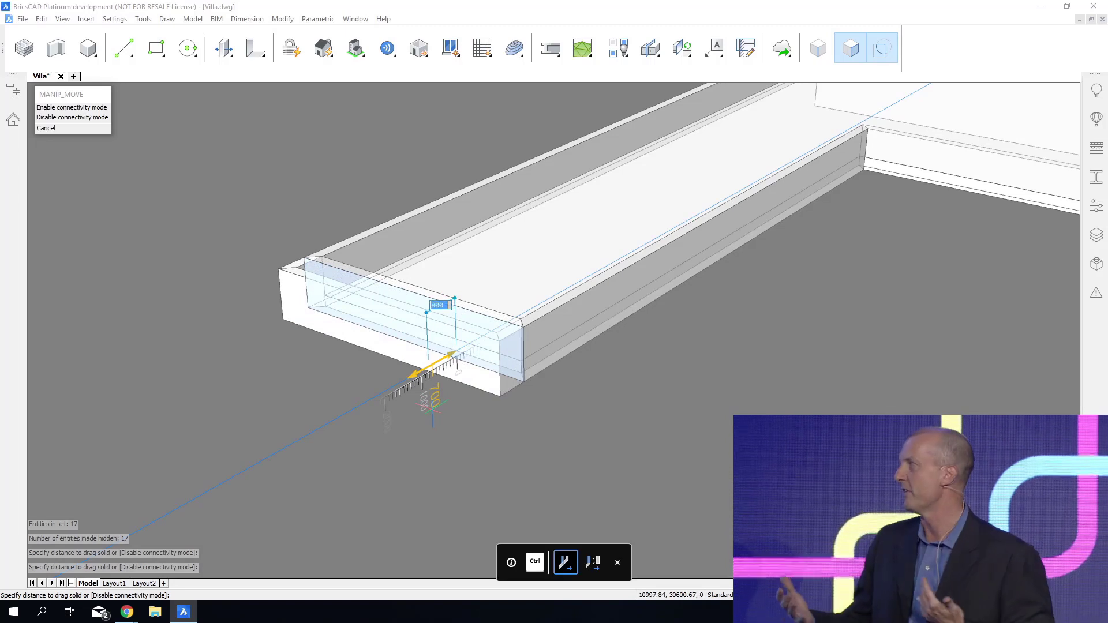
left_click(423, 415)
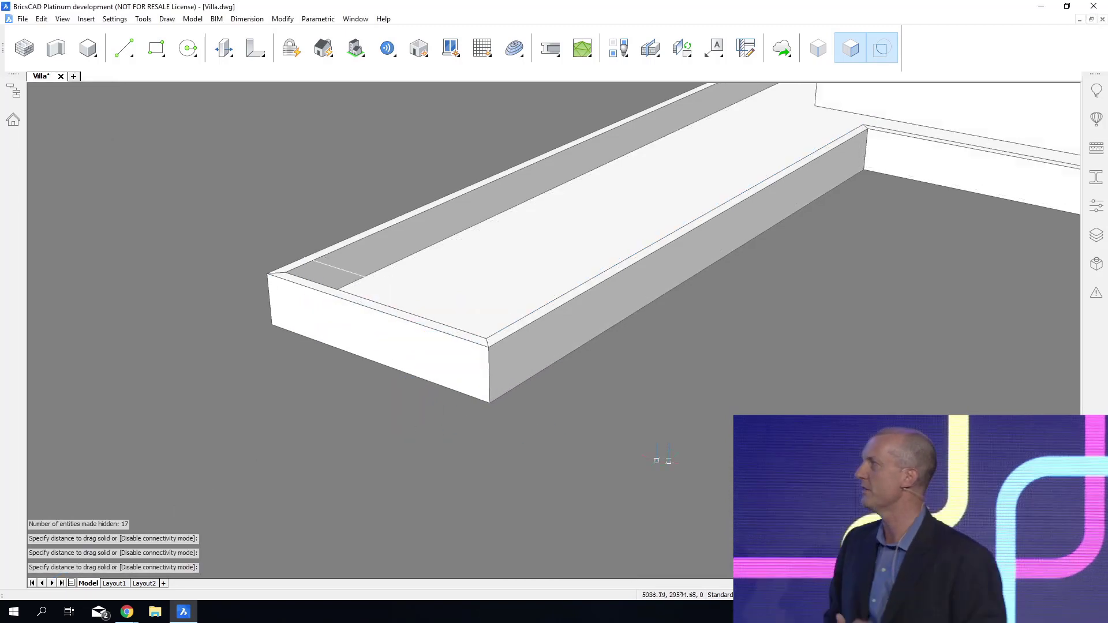
left_click(331, 268)
key("Delete")
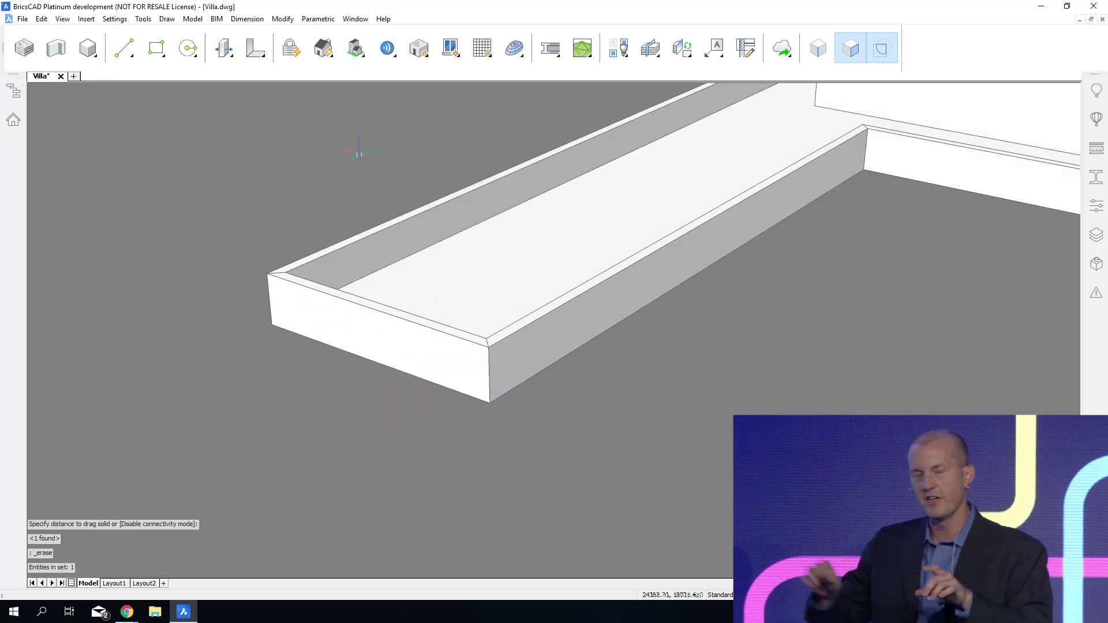
Unhide all hidden entities to show the ground floor beneath the upper storey again.
scroll(362, 151, "down", 5)
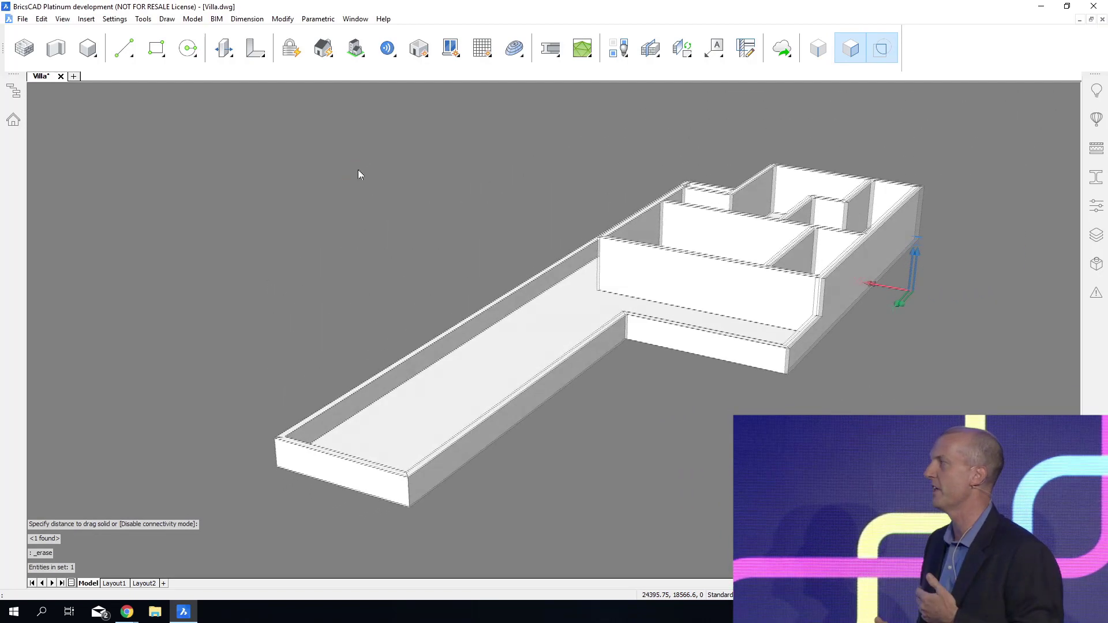
right_click(381, 190)
mouse_move(396, 220)
mouse_move(542, 229)
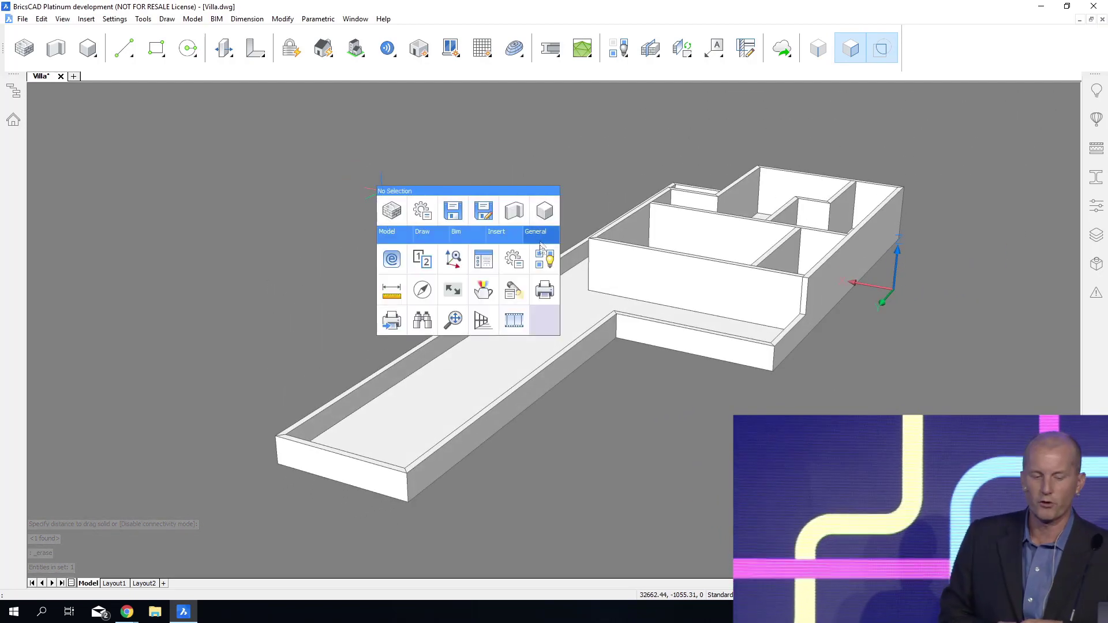
left_click(545, 258)
middle_click_drag(670, 518, 924, 516, "shift")
scroll(572, 361, "up", 6)
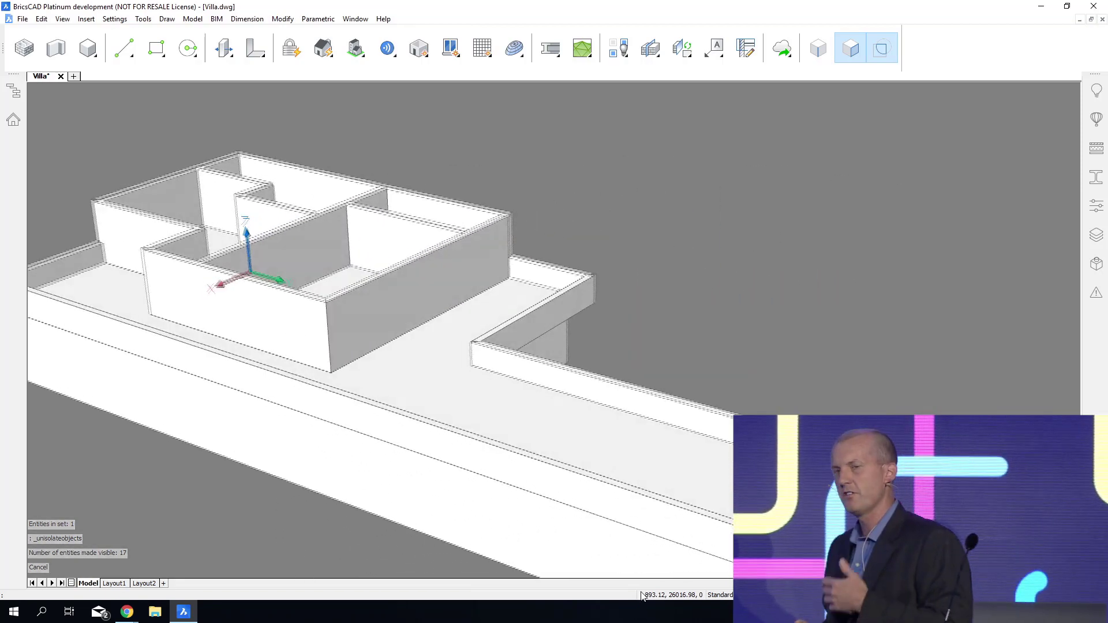
L-connect the low terrace parapet walls at the inner and outer corners, with the short parapet running through at the inner corner.
scroll(572, 360, "down", 1)
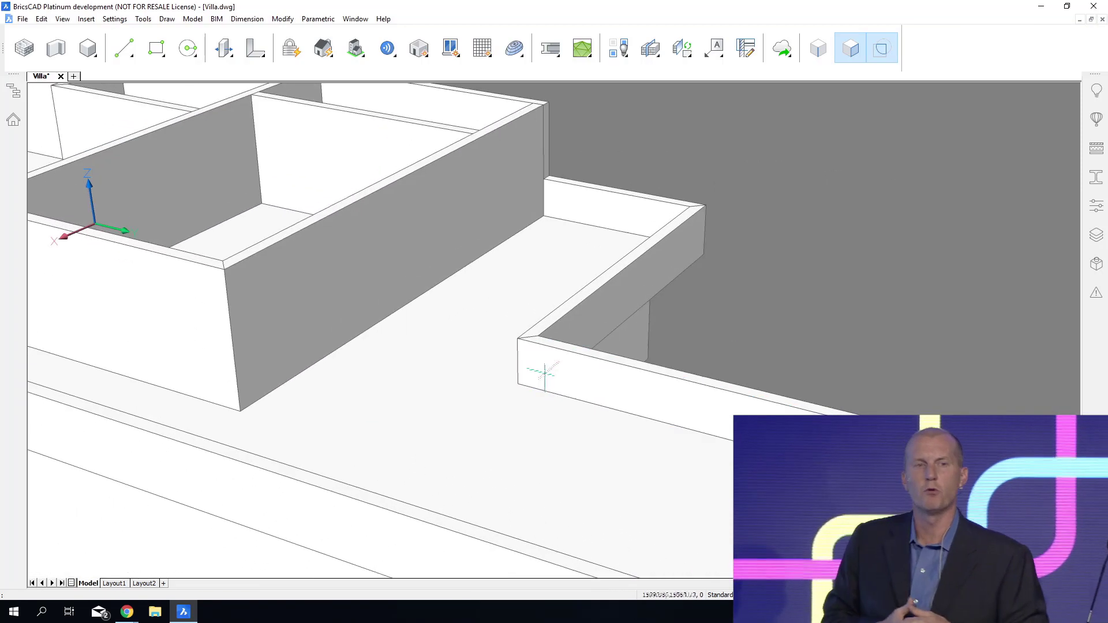
left_click(554, 369)
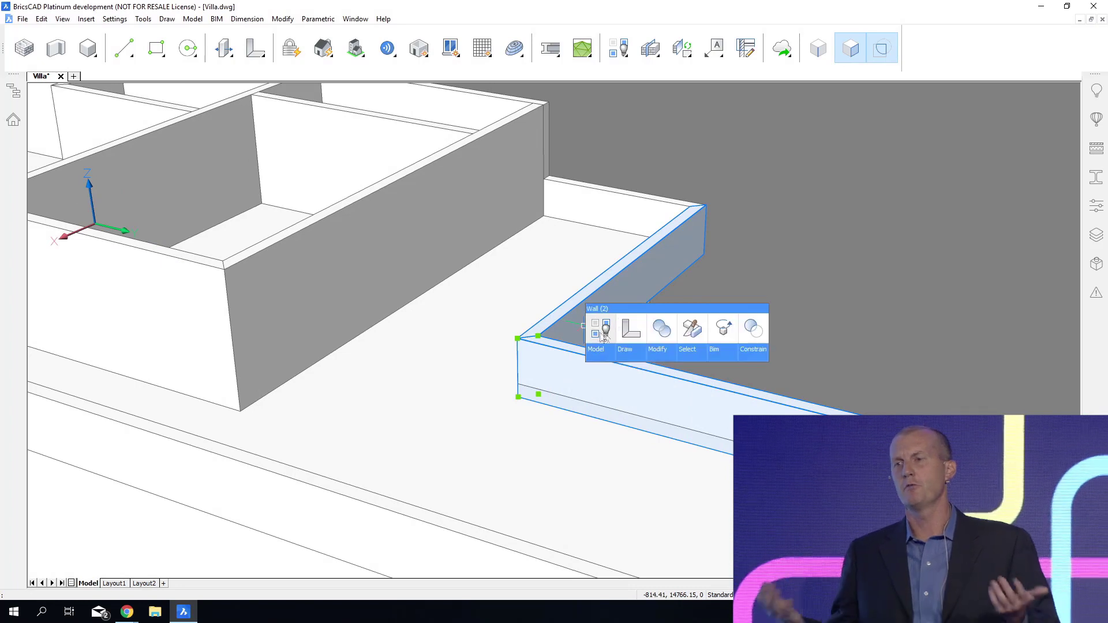
left_click(628, 335)
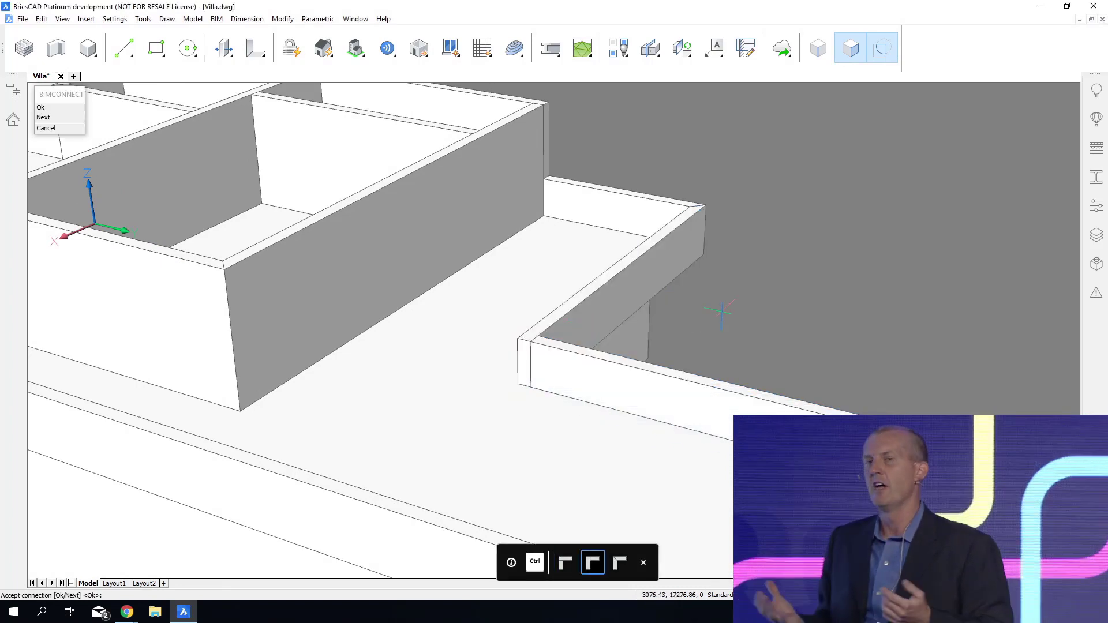
key("Escape")
left_click(693, 246)
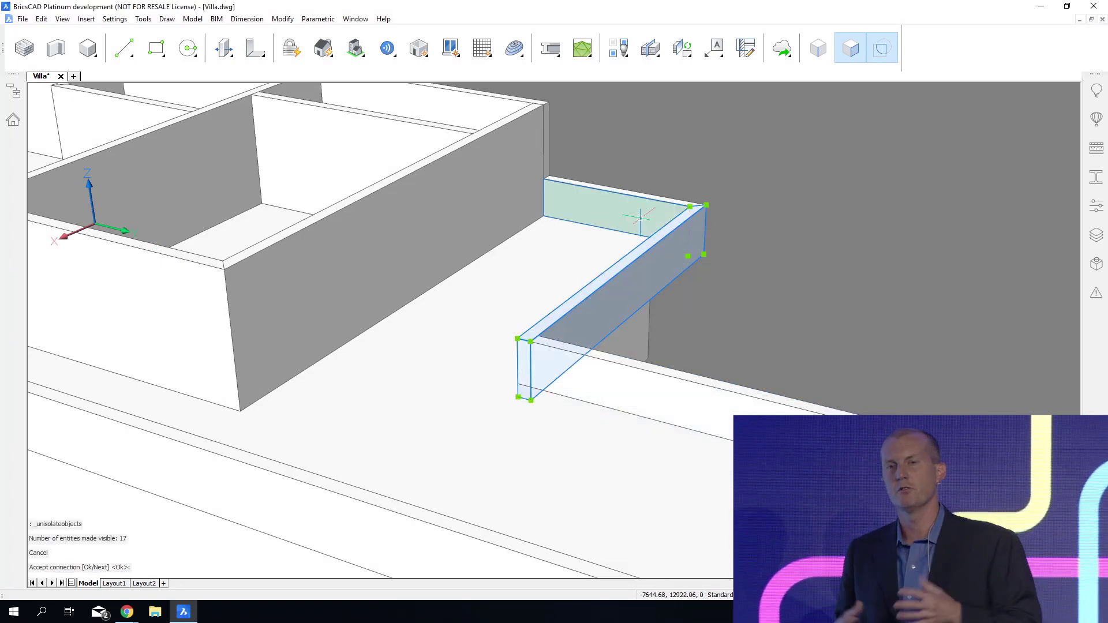
left_click(658, 225)
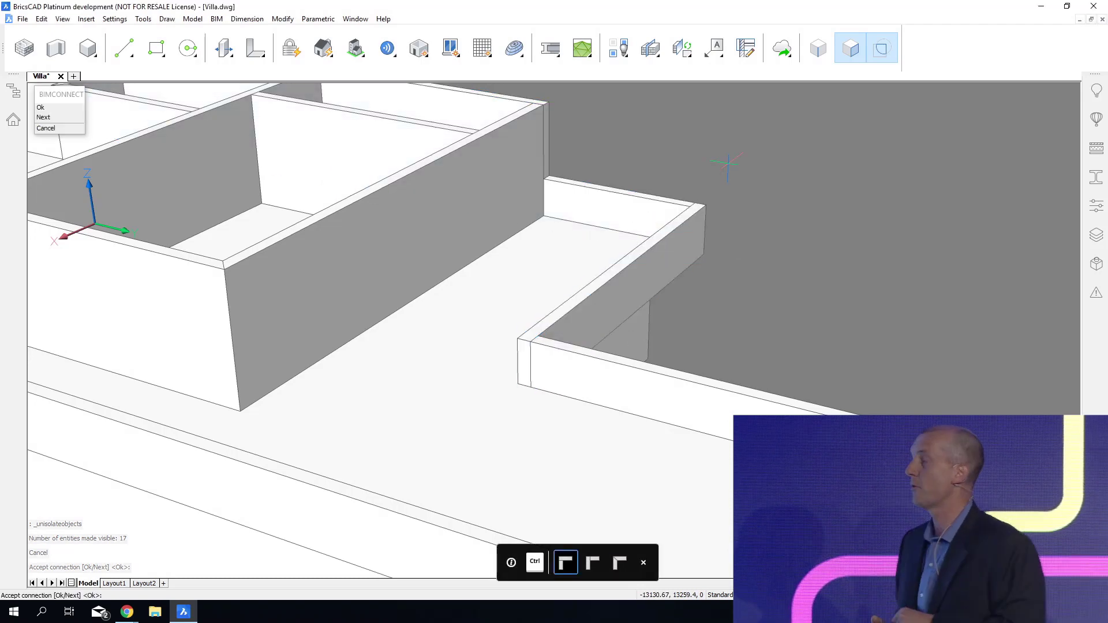
key("Return")
Push/pull the end face of the short parapet across the terrace until it meets the opposite low wall.
mouse_move(617, 606)
middle_mouse_down("shift")
mouse_move(637, 372)
mouse_move(588, 327)
middle_mouse_up("shift")
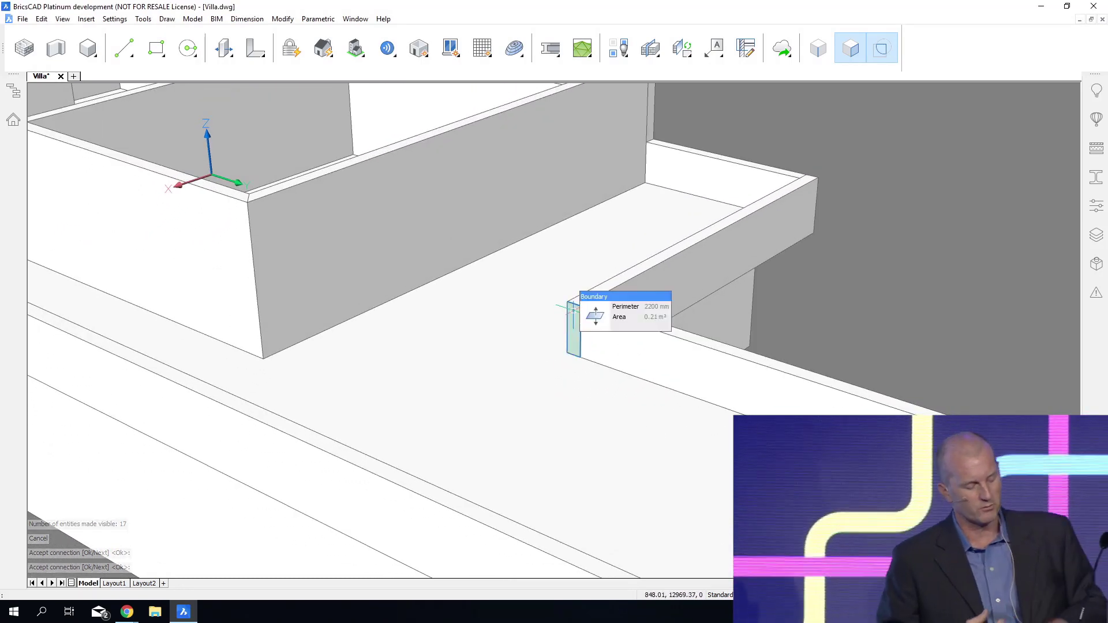
mouse_move(588, 326)
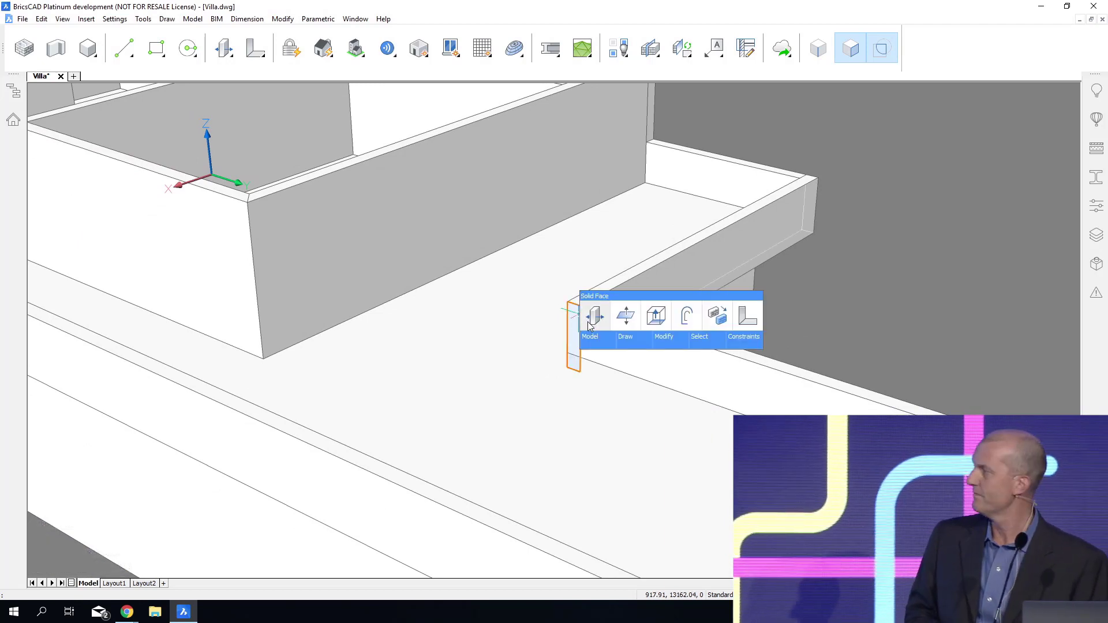
left_click(628, 327)
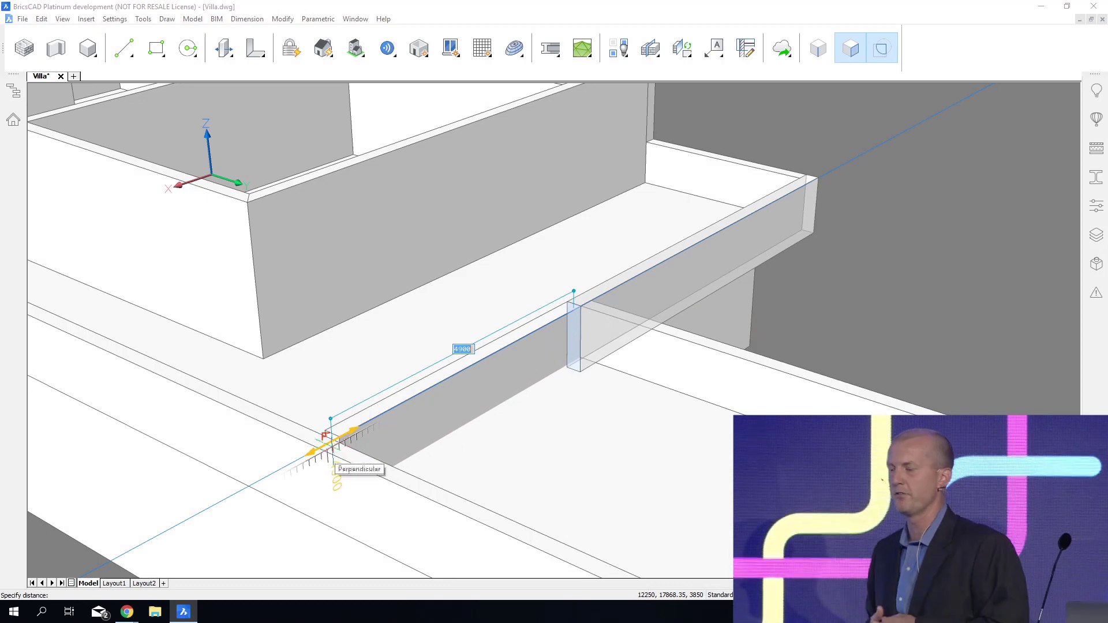
left_click(329, 436)
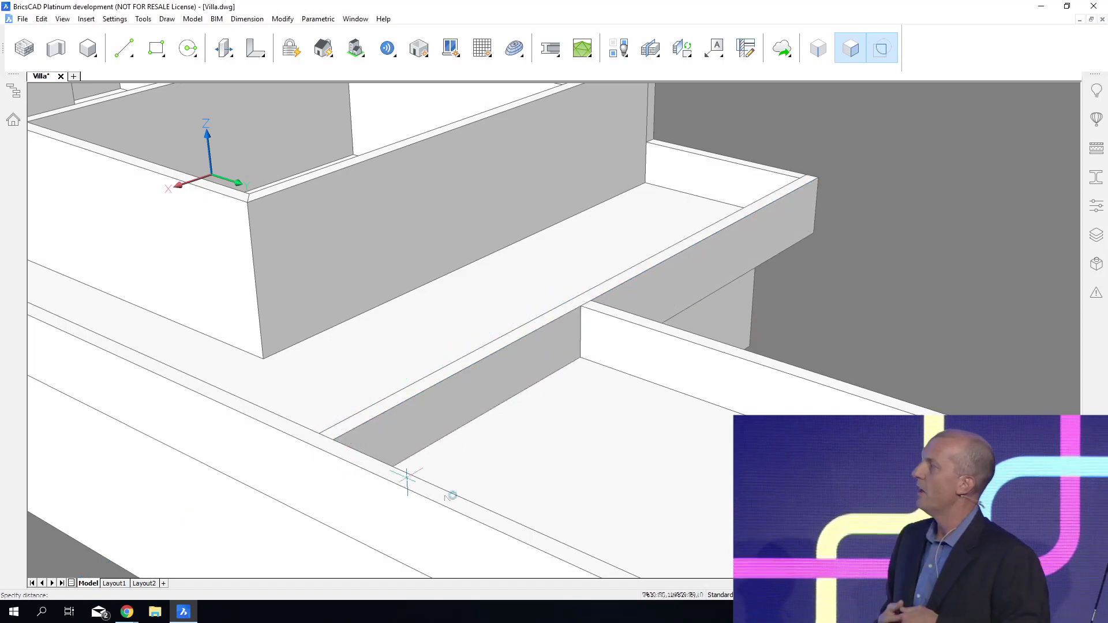
Separate the divided upper slab into individual solids, and save the drawing.
middle_click_drag(329, 436, 369, 355)
left_click(616, 343)
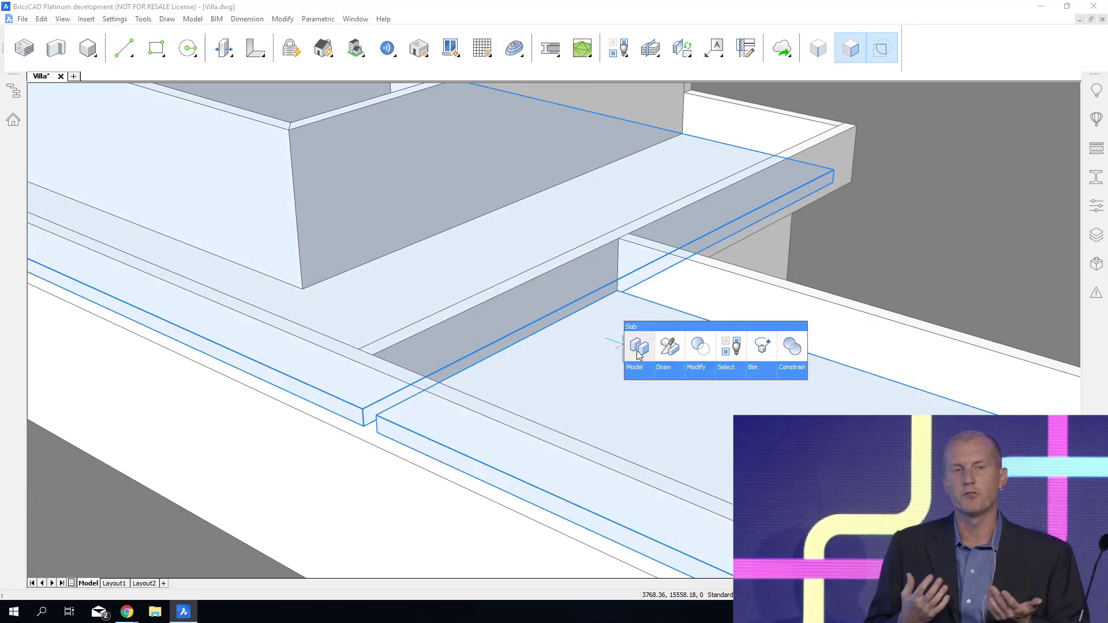
left_click(639, 346)
middle_click_drag(960, 220, 700, 463, "shift")
key("ctrl+s")
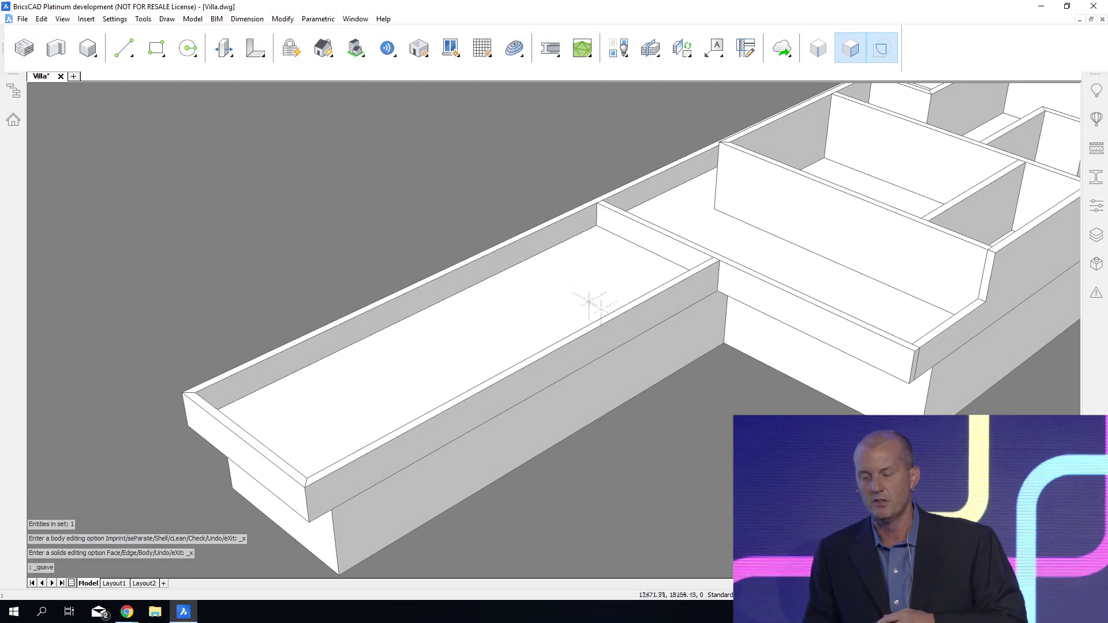
Try to raise the long wing's slab with connectivity enabled, and undo the move.
mouse_move(562, 281)
left_click(597, 287)
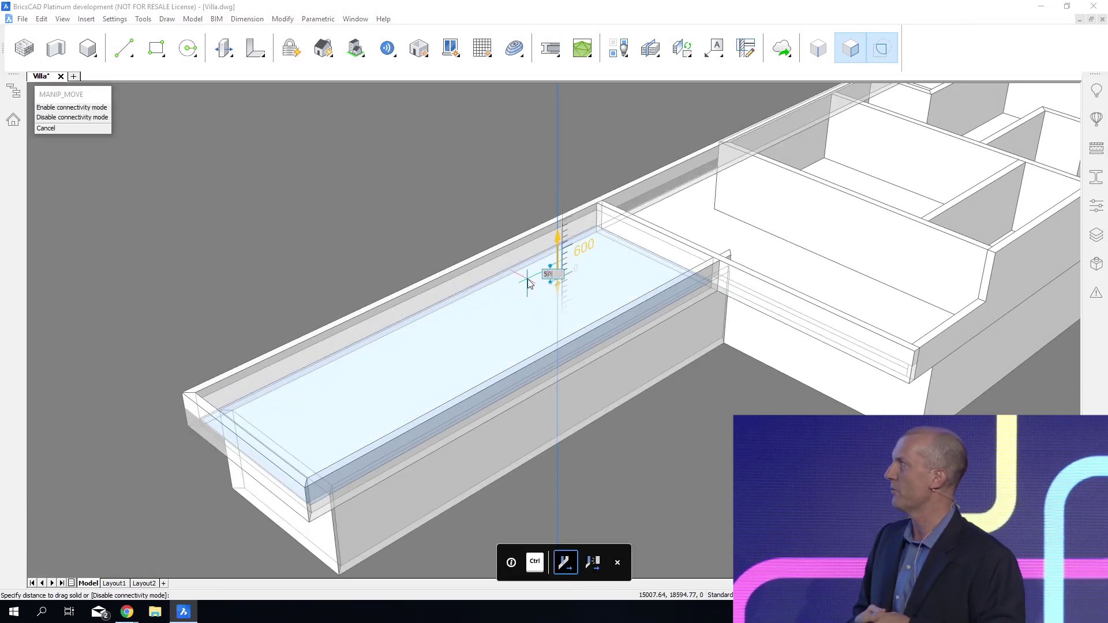
key("Return")
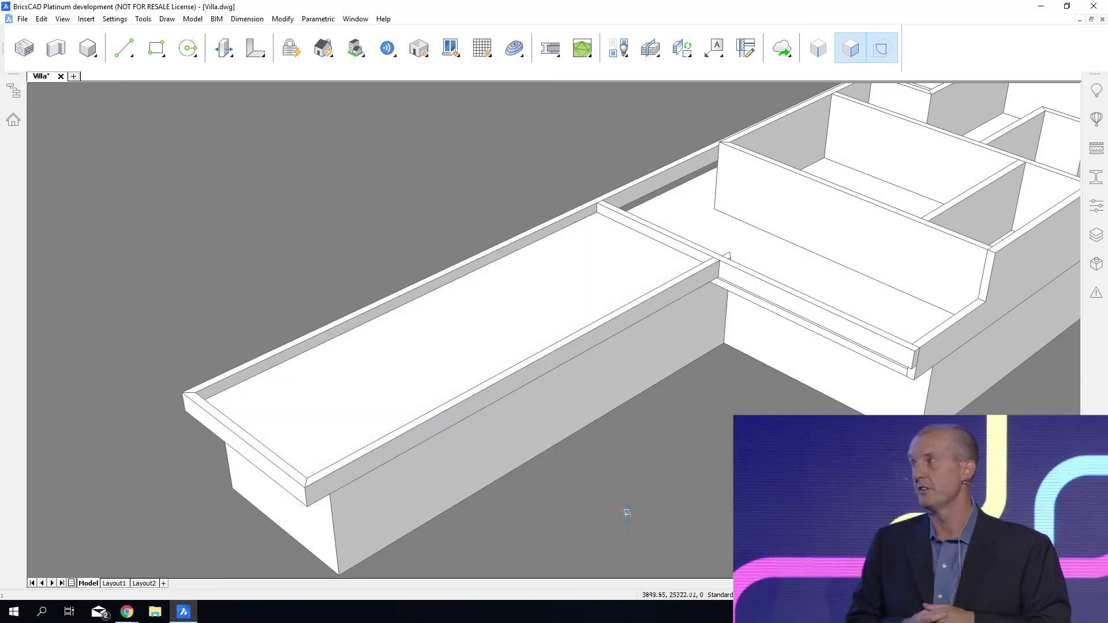
key("ctrl+z")
Raise the long wing's slab inside its parapets with connectivity disabled.
mouse_move(539, 324)
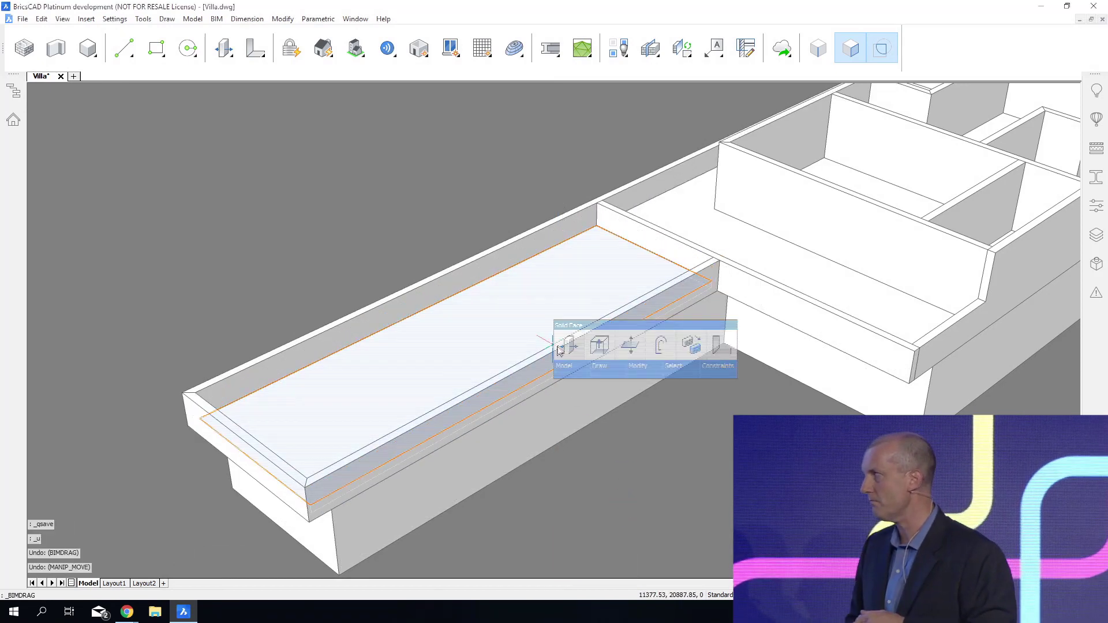
left_click(569, 345)
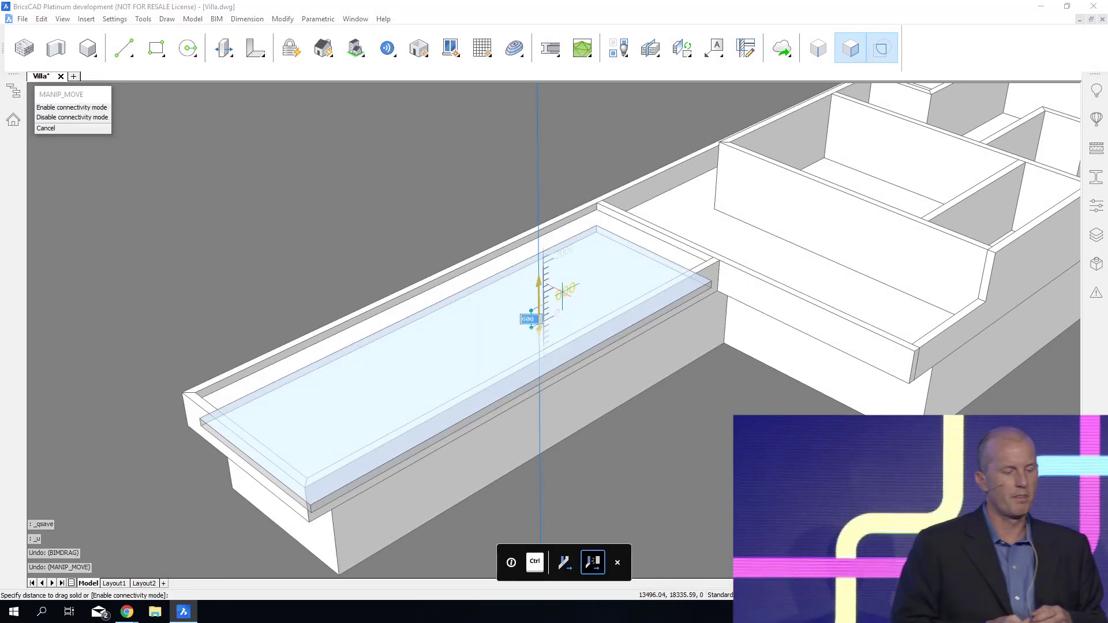
key("Return")
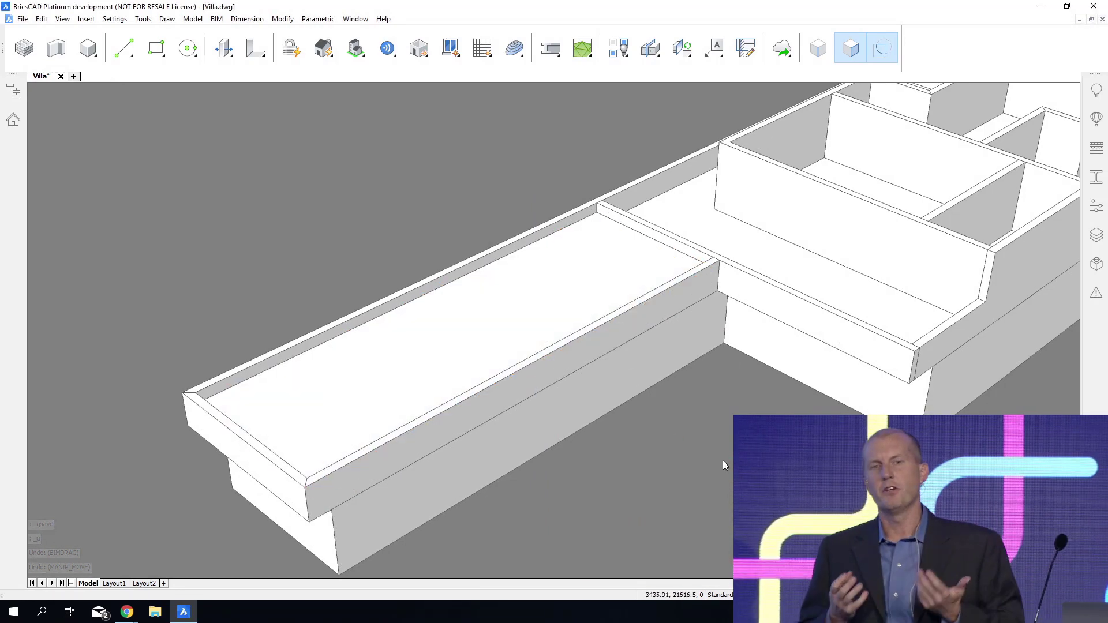
Slice the long wing's ground-floor side wall in two along the plane of the adjoining terrace parapet's face.
middle_click_drag(724, 461, 722, 444, "shift")
mouse_move(619, 331)
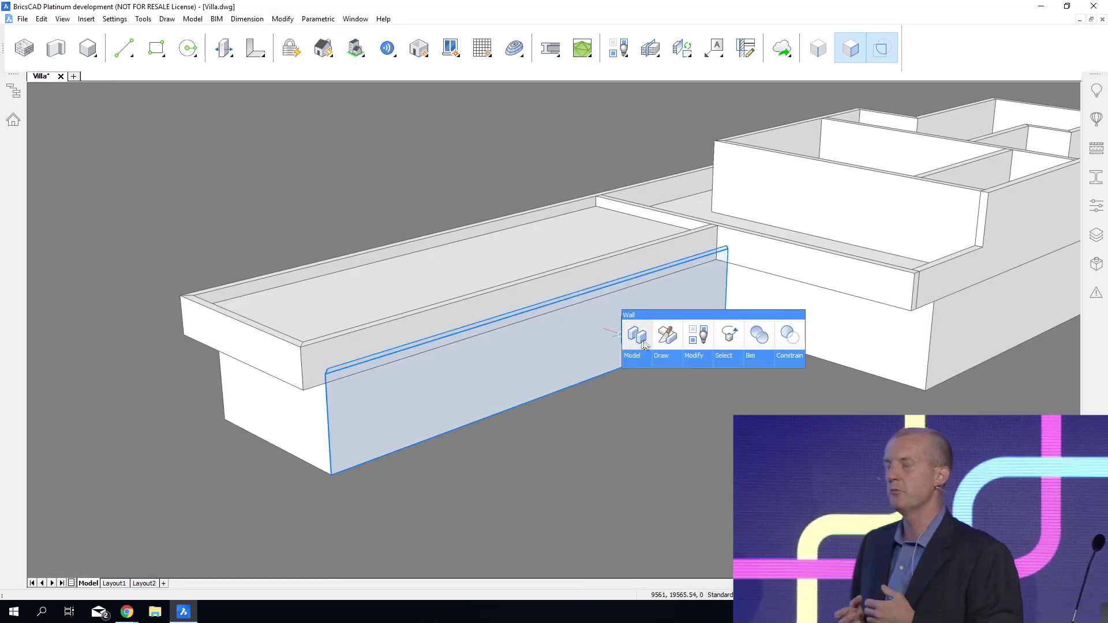
left_click(666, 342)
left_click(750, 251)
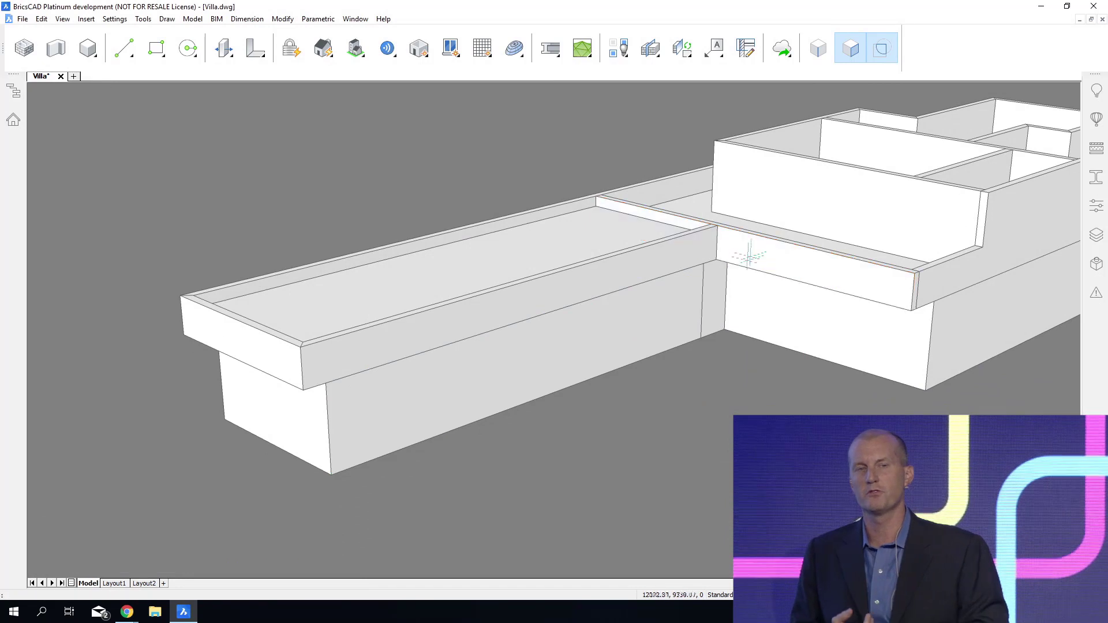
L-connect the outer piece of the split side wall to the wing's end wall, with the end wall running through the corner.
left_click(419, 392)
mouse_move(275, 430)
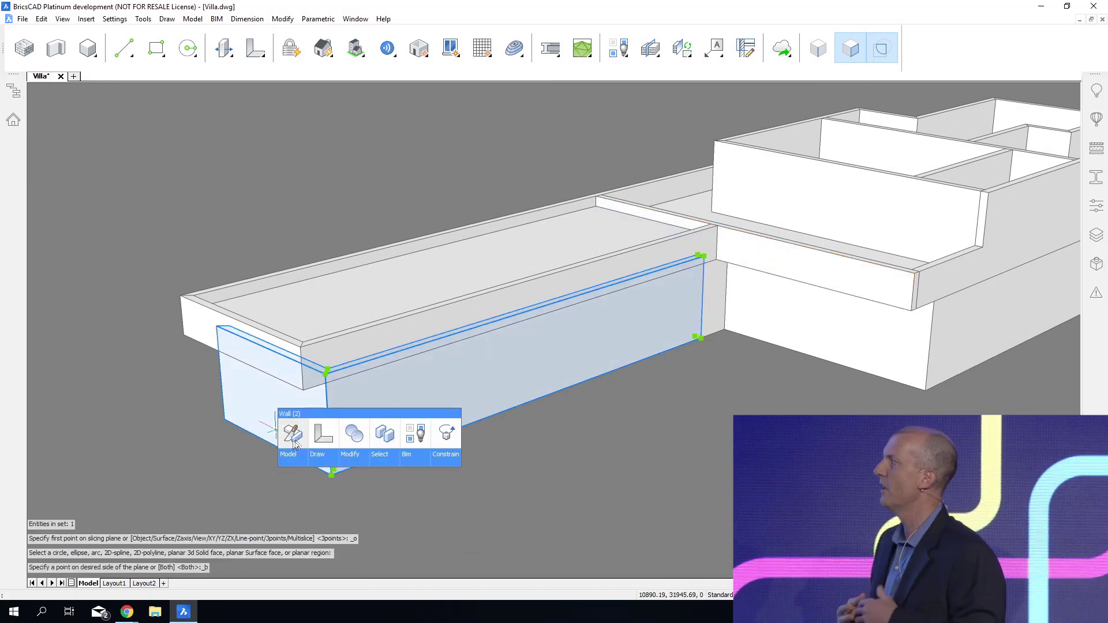
left_click(333, 443)
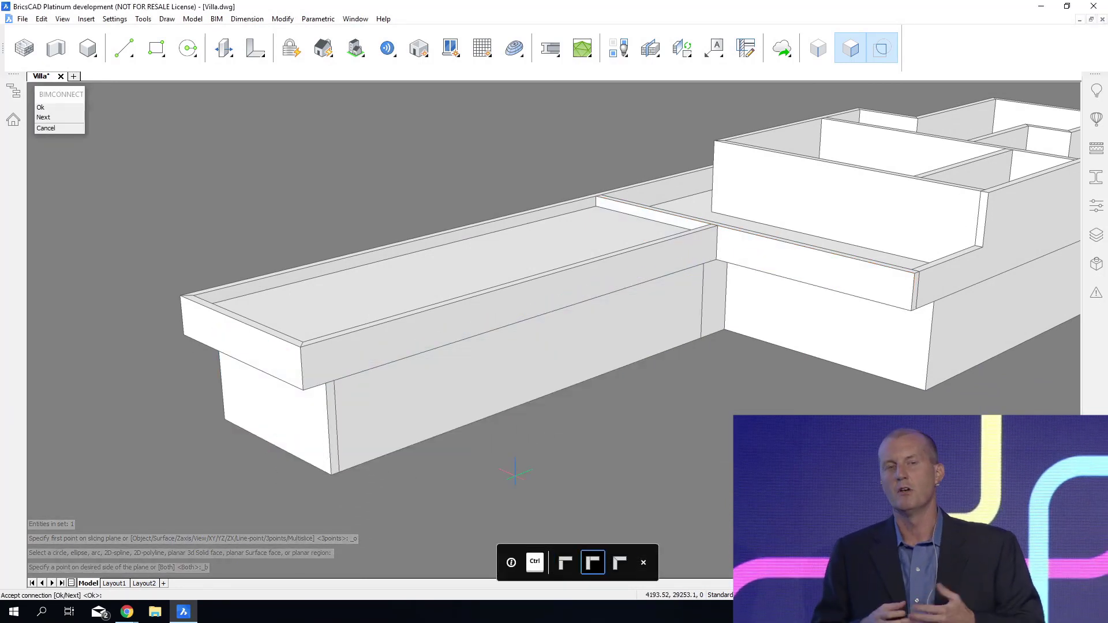
key("Return")
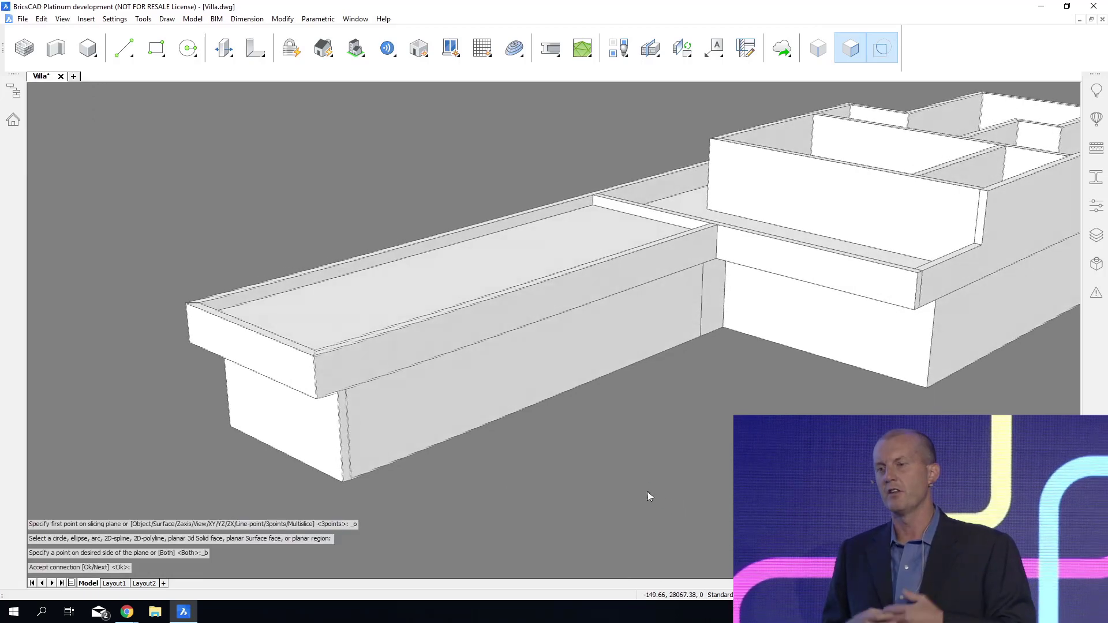
Hide the wing's side parapet, and push the tops of the side and end walls down to the slab's underside.
mouse_move(450, 407)
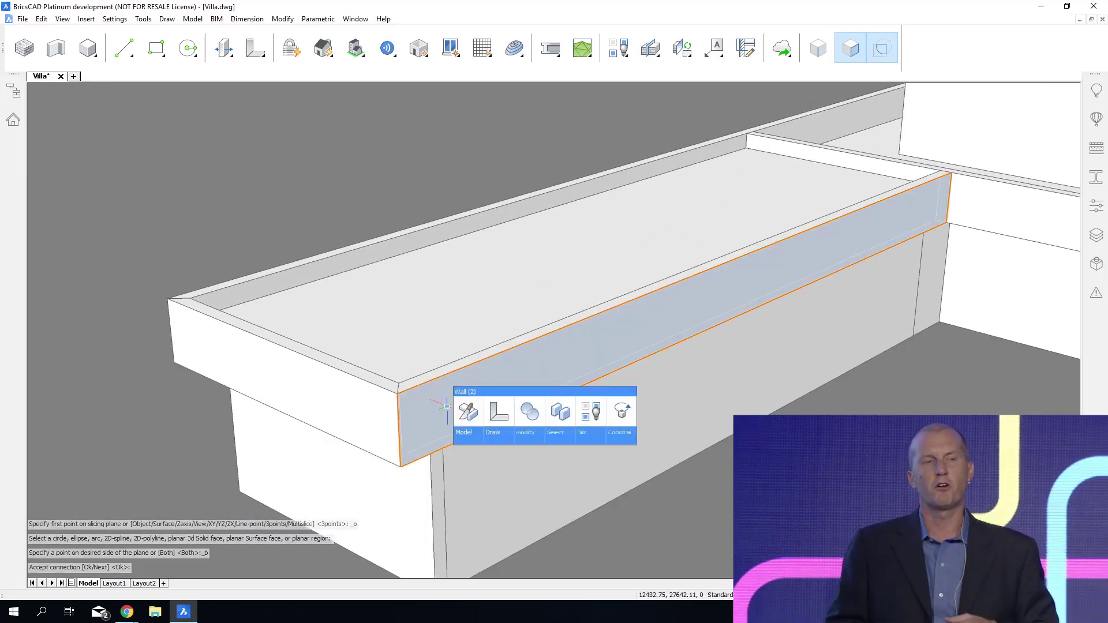
left_click(528, 412)
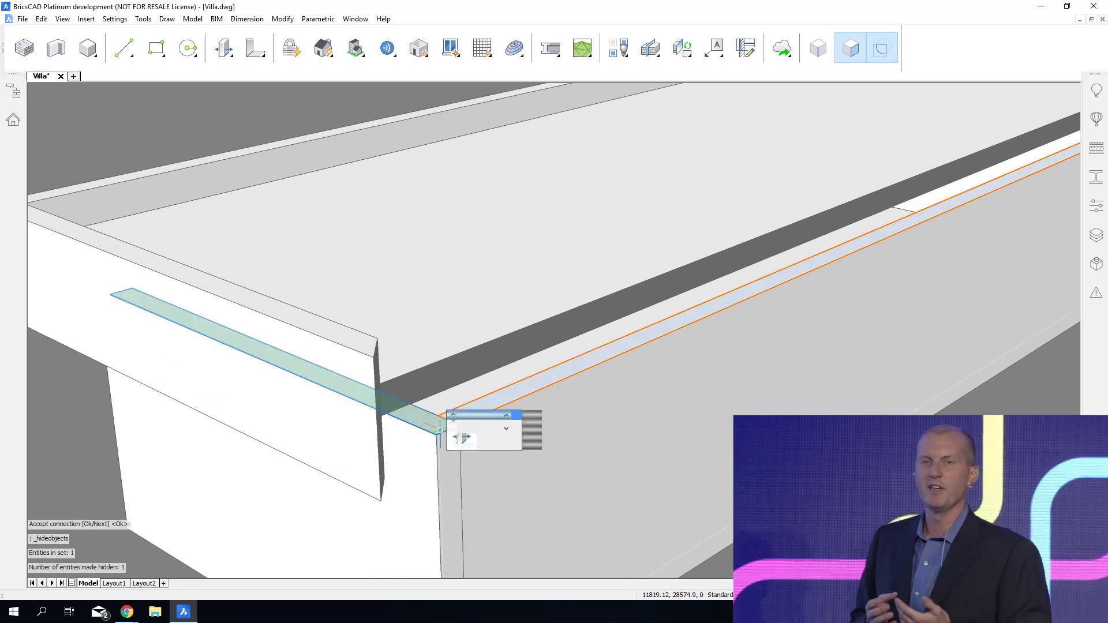
left_click(460, 436)
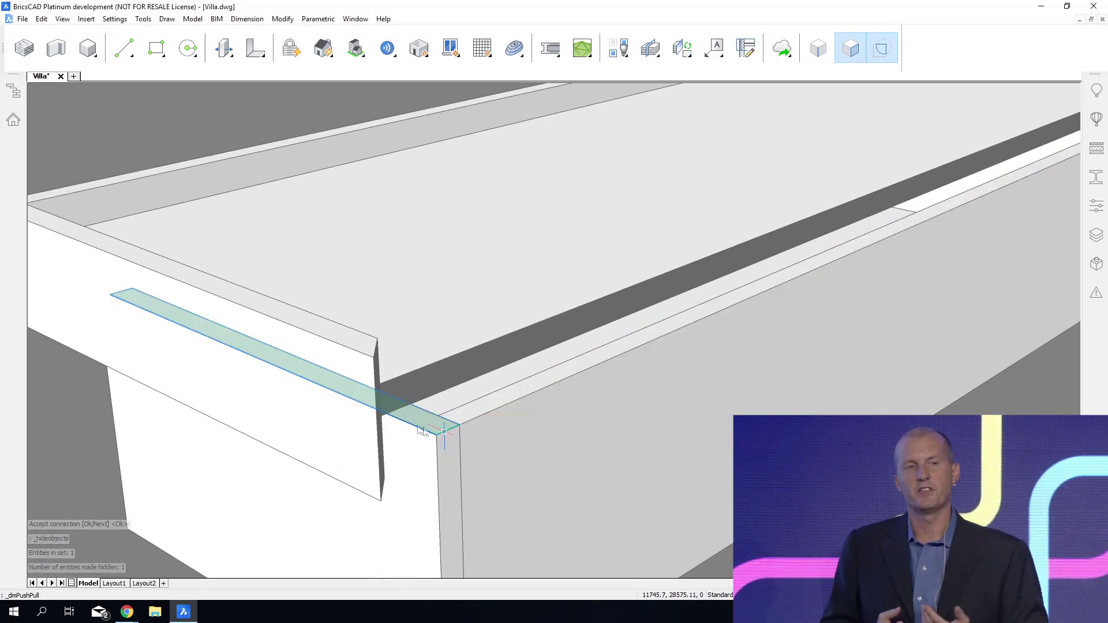
left_click(381, 416)
Unhide the wing's side parapet to show the whole villa again, and save the drawing.
scroll(779, 497, "down", 2)
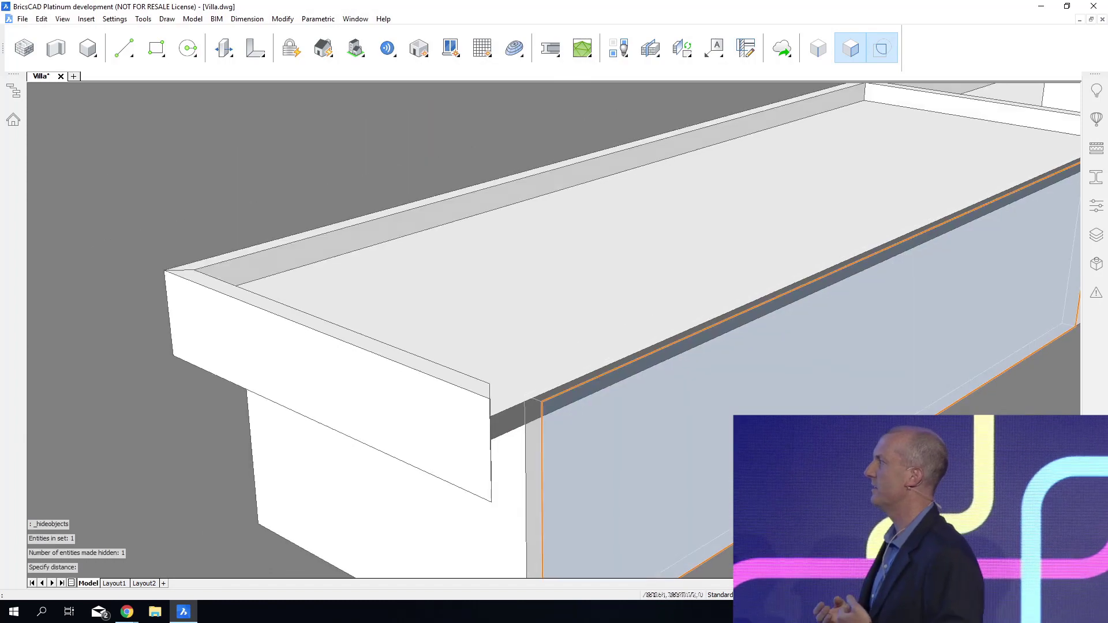
scroll(348, 330, "down", 2)
scroll(430, 283, "down", 2)
middle_click_drag(673, 566, 643, 402, "shift")
right_click(644, 402)
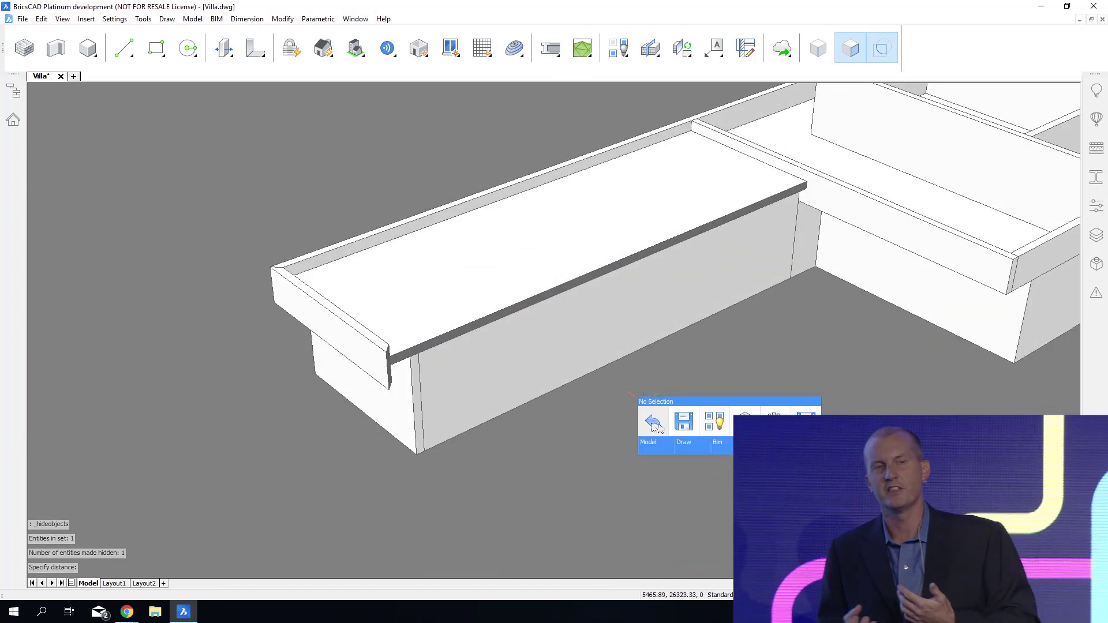
left_click(713, 423)
middle_click_drag(776, 484, 756, 459, "shift")
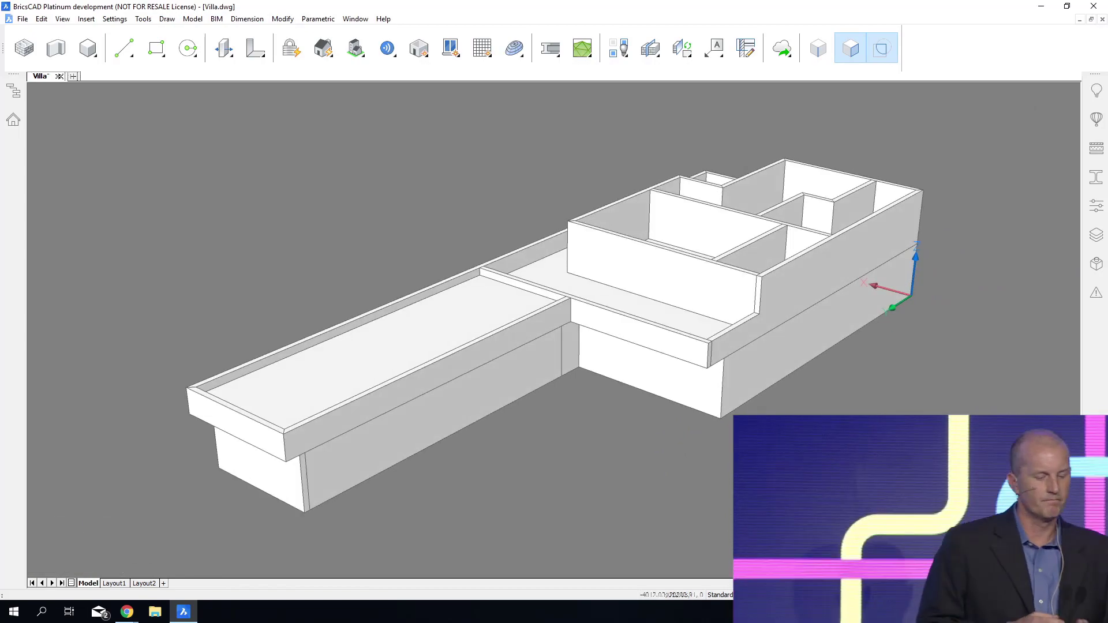
key("ctrl+s")
Cut away the low wall section at the terrace's open side by extruding its boundary through the upper storey's outer wall.
scroll(572, 312, "up", 10)
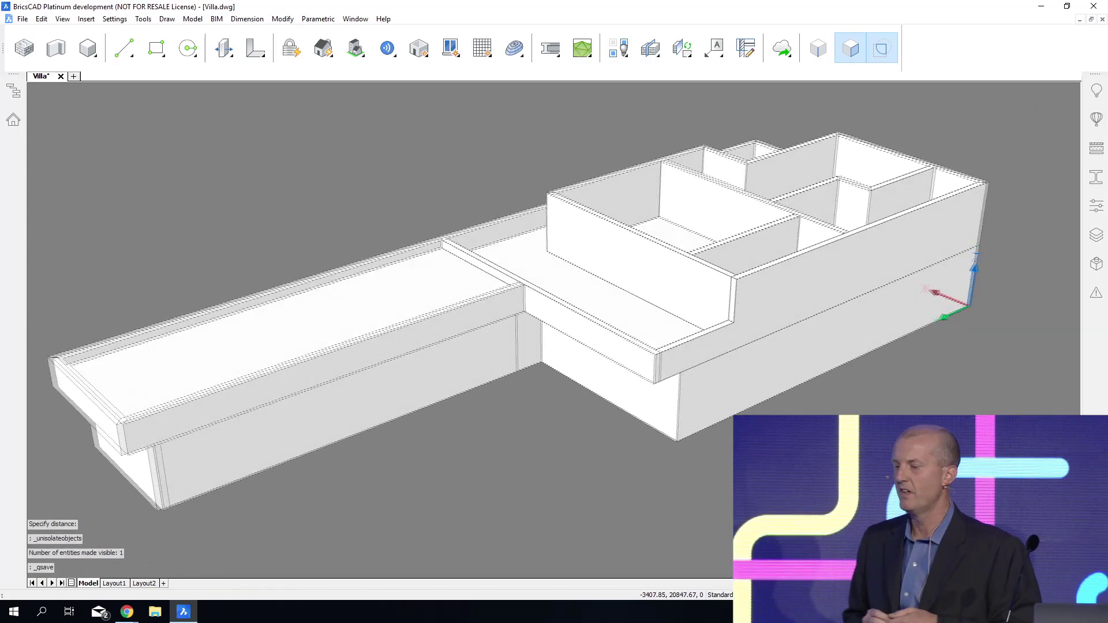
scroll(687, 312, "up", 3)
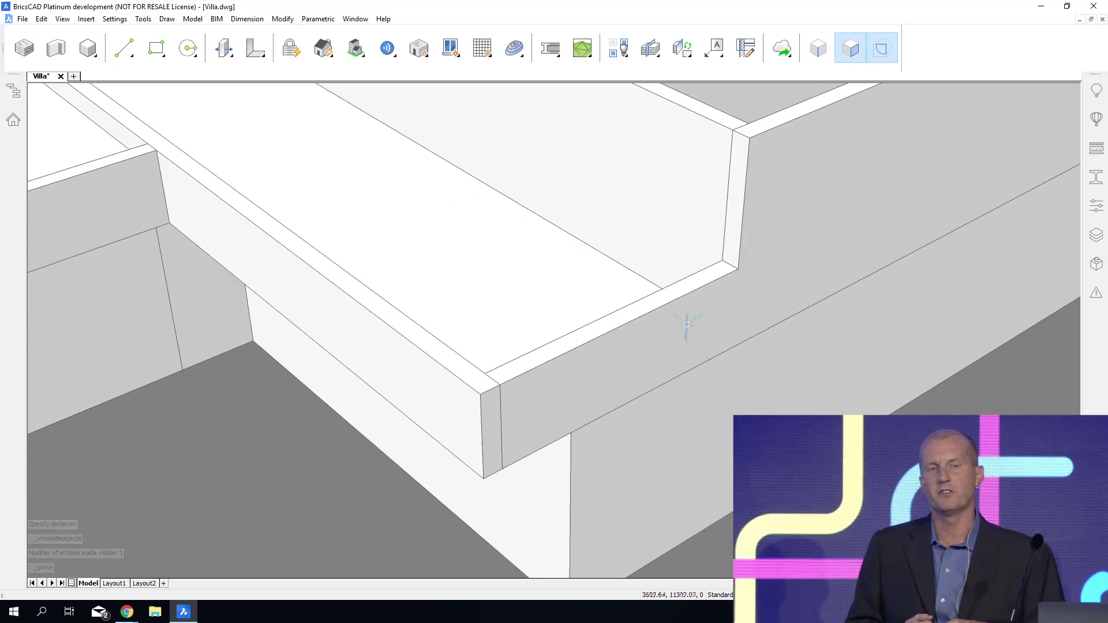
left_click(711, 307)
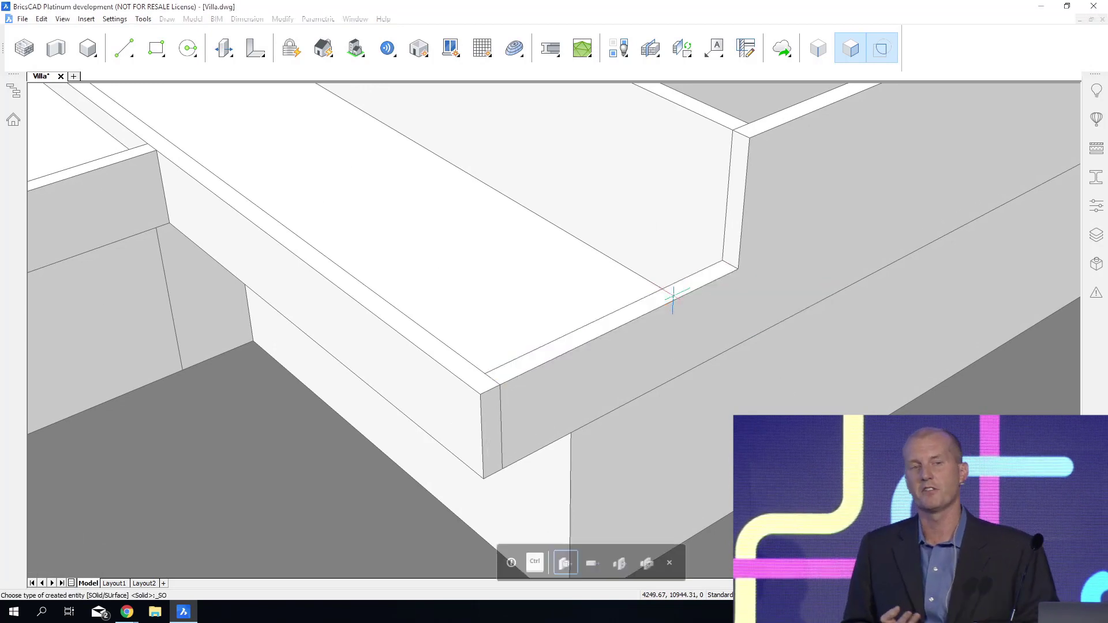
left_click(669, 362)
Push/pull the exposed terrace slab edge outward until it is flush with the end of the remaining parapet.
mouse_move(667, 358)
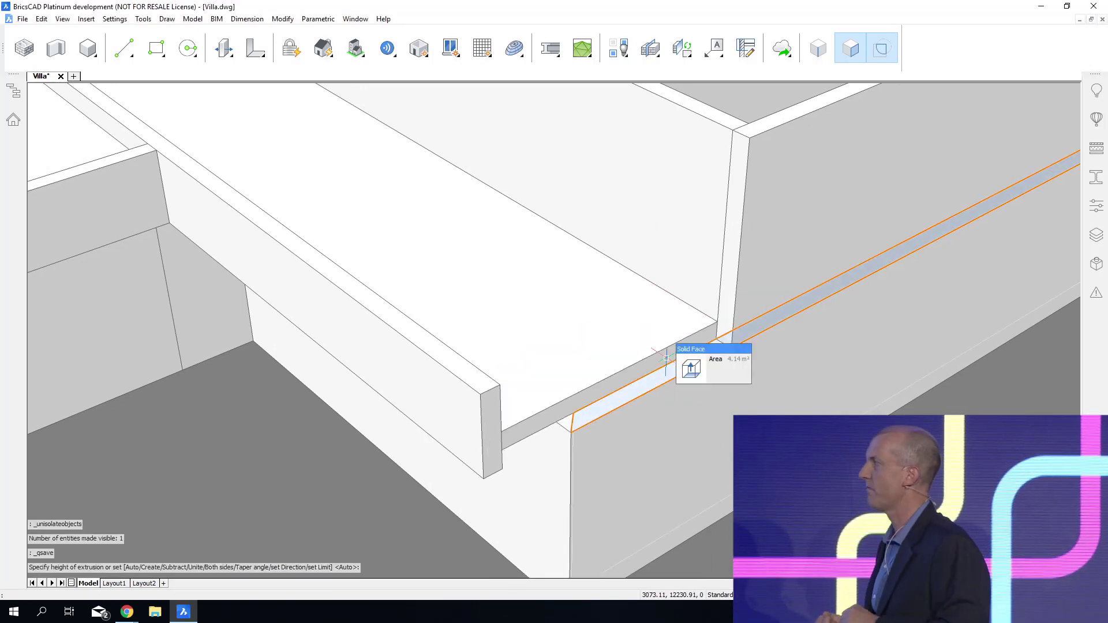
left_click(690, 365)
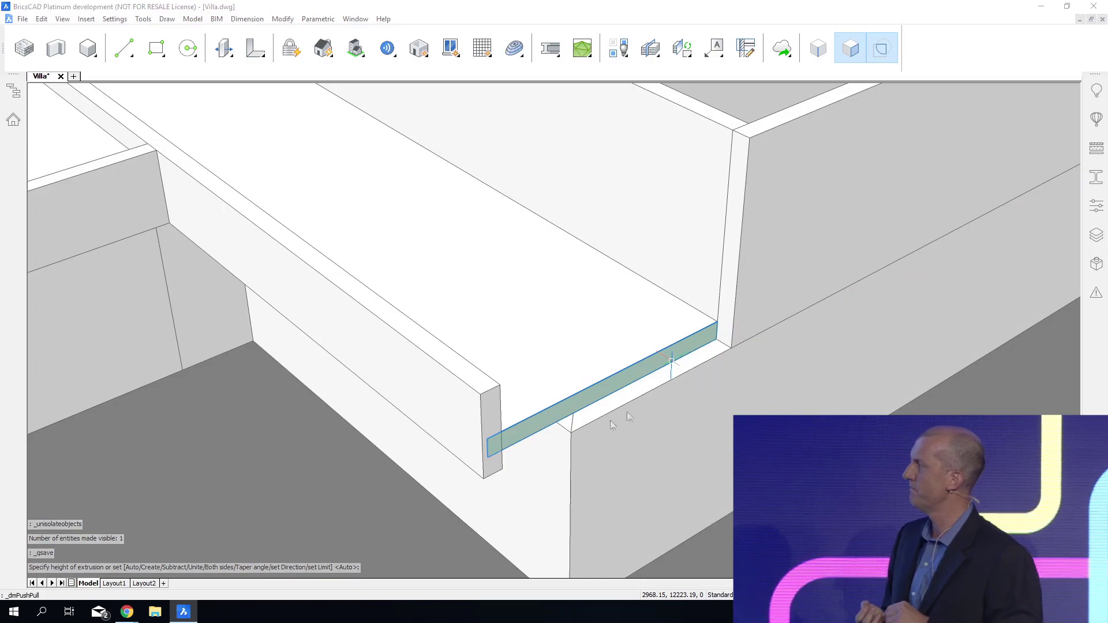
left_click(504, 468)
Draw a roof box over the upper storey, from the back wall corner to the opposite front corner, with a height of 400 mm.
middle_click_drag(504, 469, 837, 448, "shift")
middle_click_drag(806, 331, 792, 329, "shift")
right_click(723, 167)
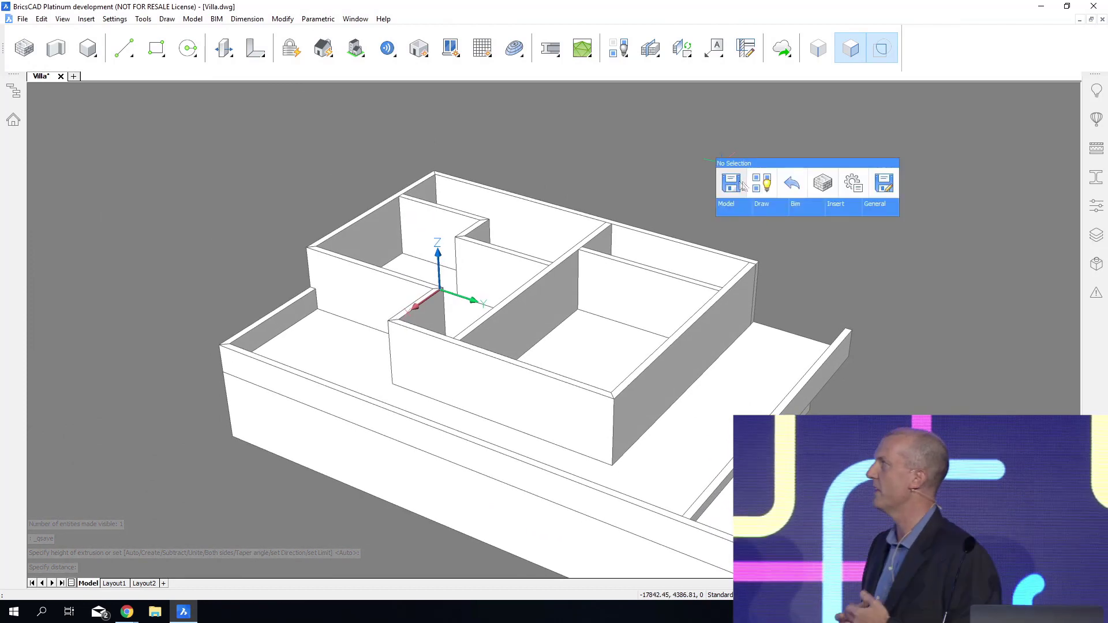
mouse_move(735, 211)
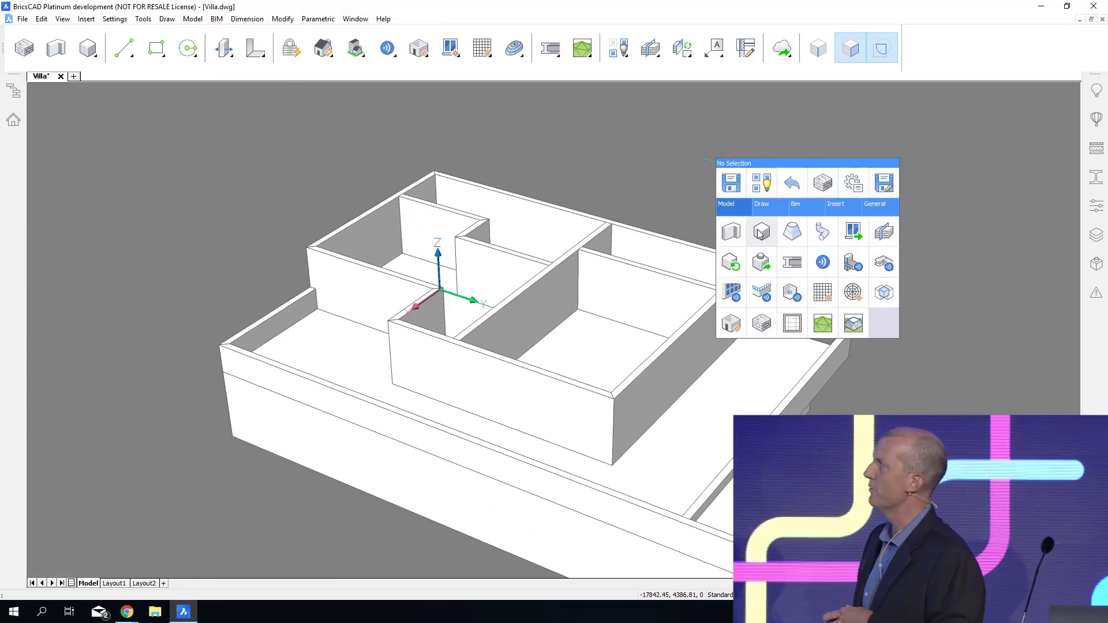
left_click(762, 231)
left_click(434, 170)
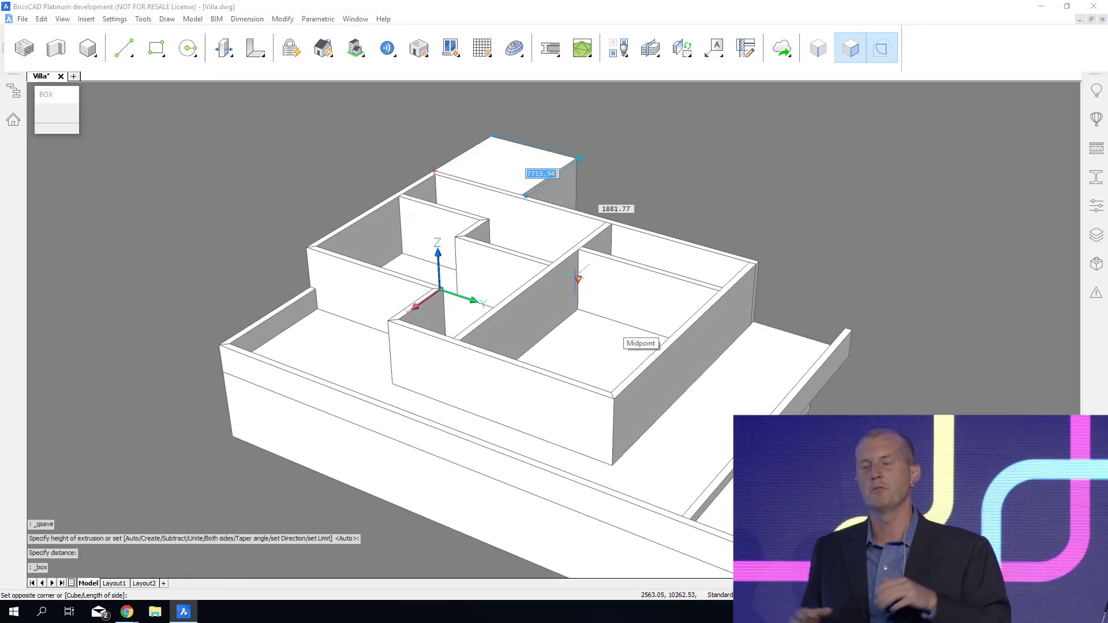
left_click(611, 399)
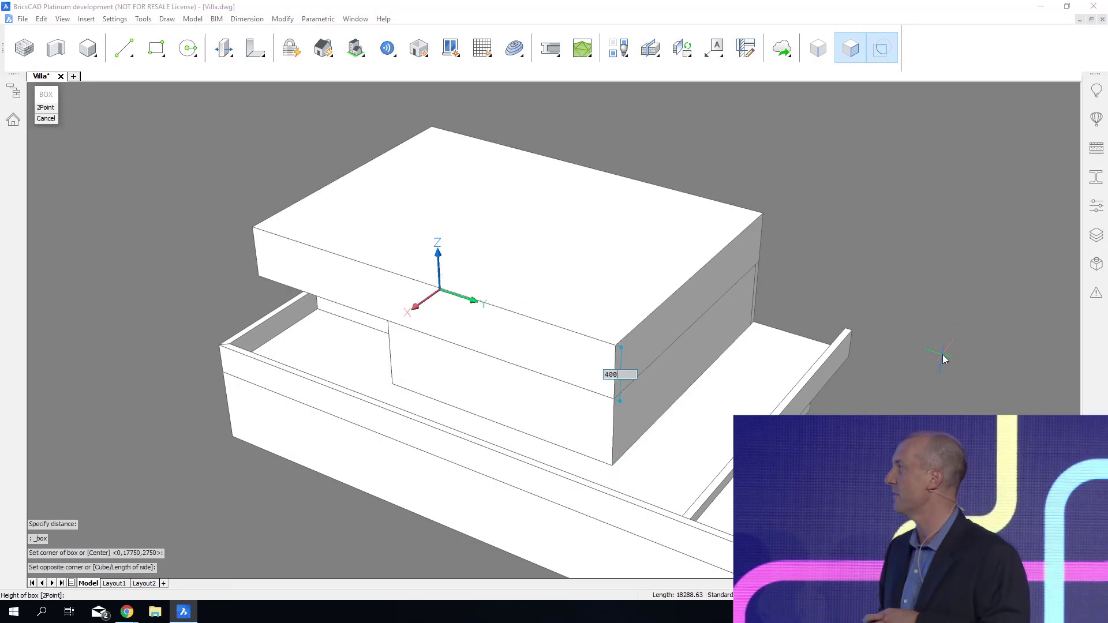
key("Return")
Extrude the narrow boundary at the far end of the upper storey's side wall outward by 400 mm as a new solid.
middle_click_drag(943, 355, 927, 362, "shift")
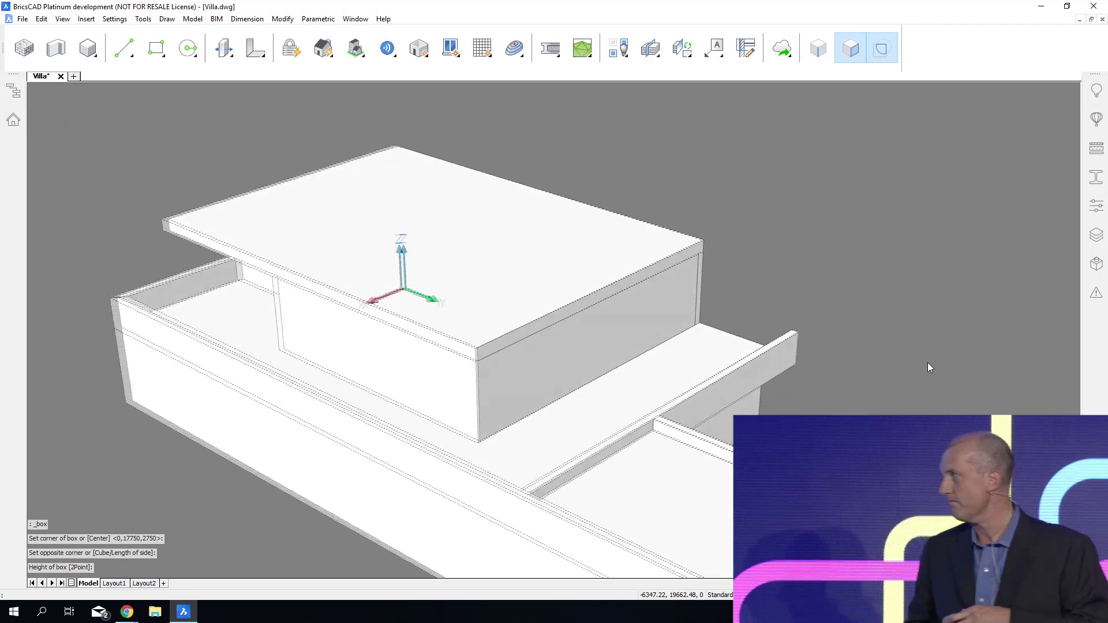
scroll(912, 351, "up", 5)
mouse_move(667, 241)
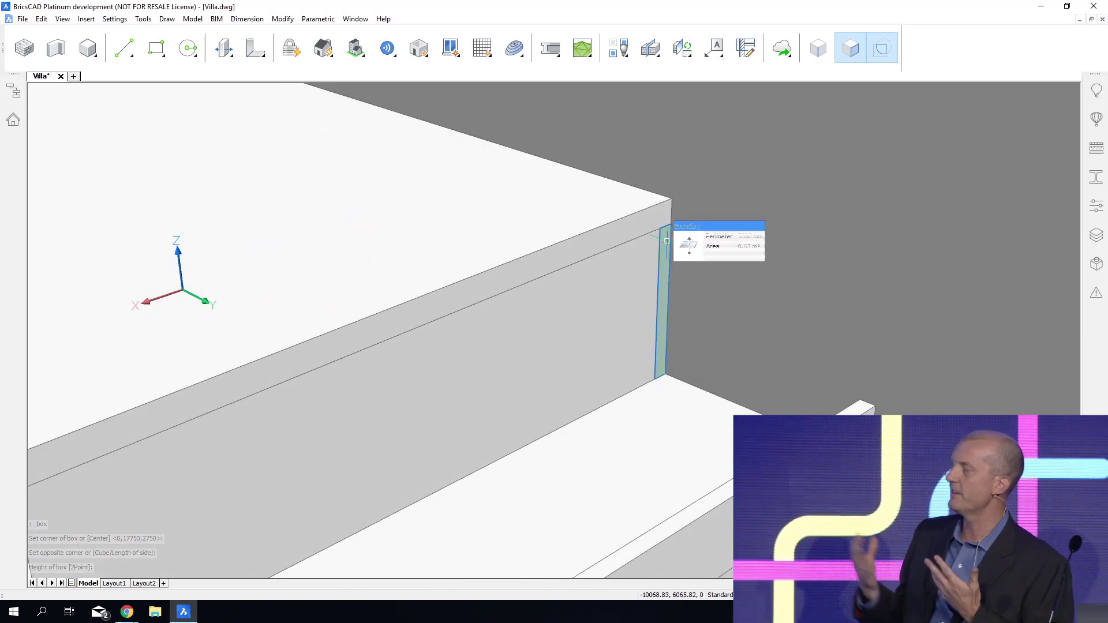
left_click(712, 255)
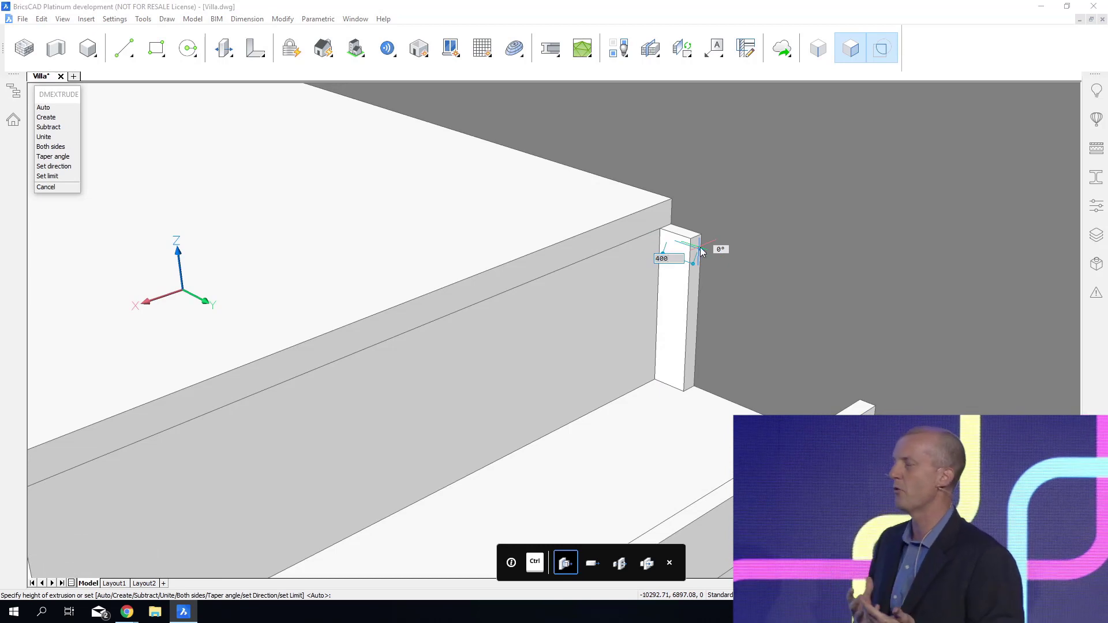
left_click(702, 252)
Push/pull the new column's top face up 600 mm, and pull its side face along the building to form a wall.
scroll(702, 248, "up", 1)
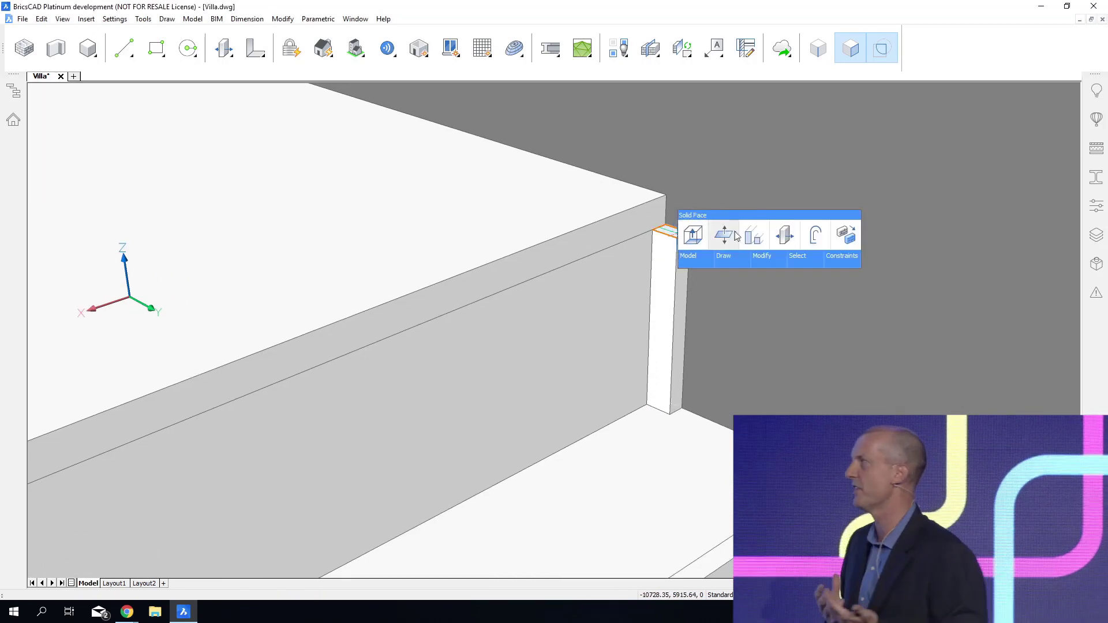
left_click(726, 235)
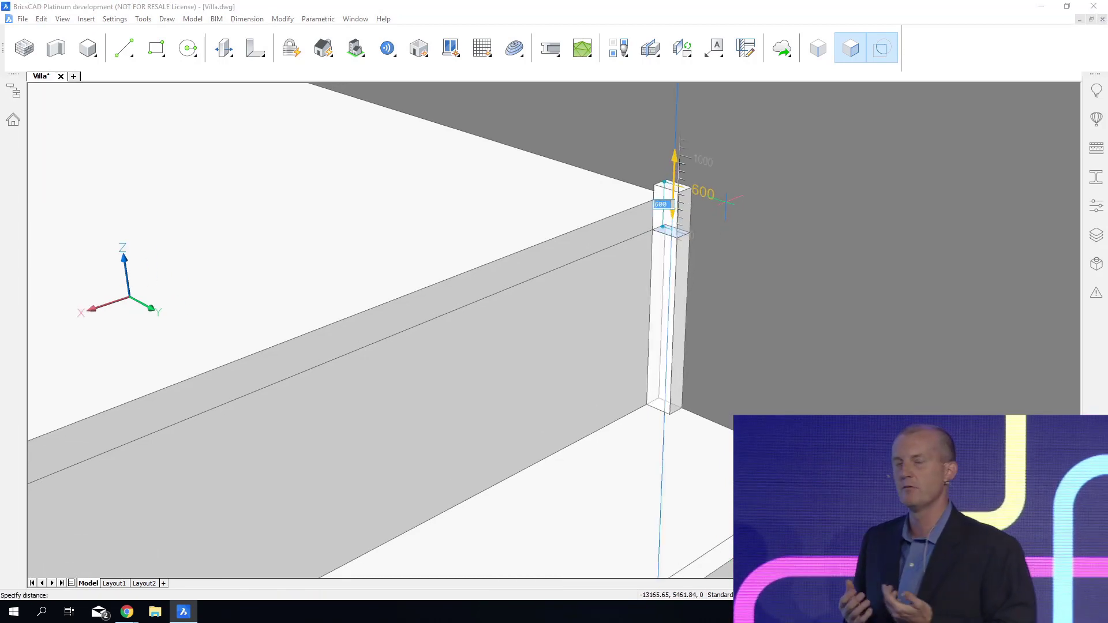
left_click(726, 202)
mouse_move(671, 214)
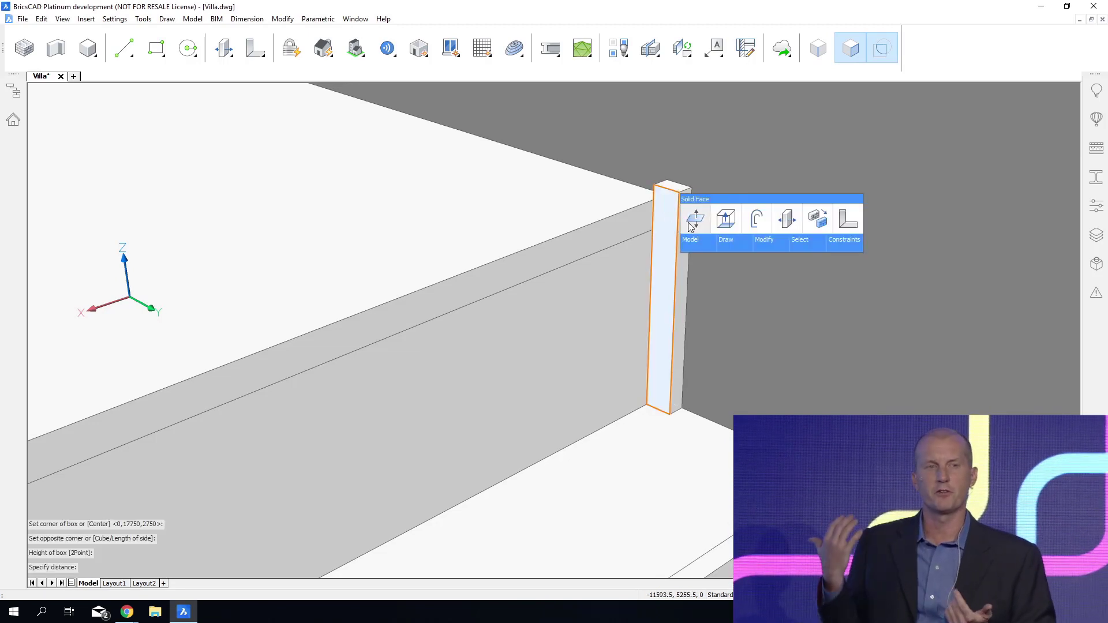
left_click(691, 226)
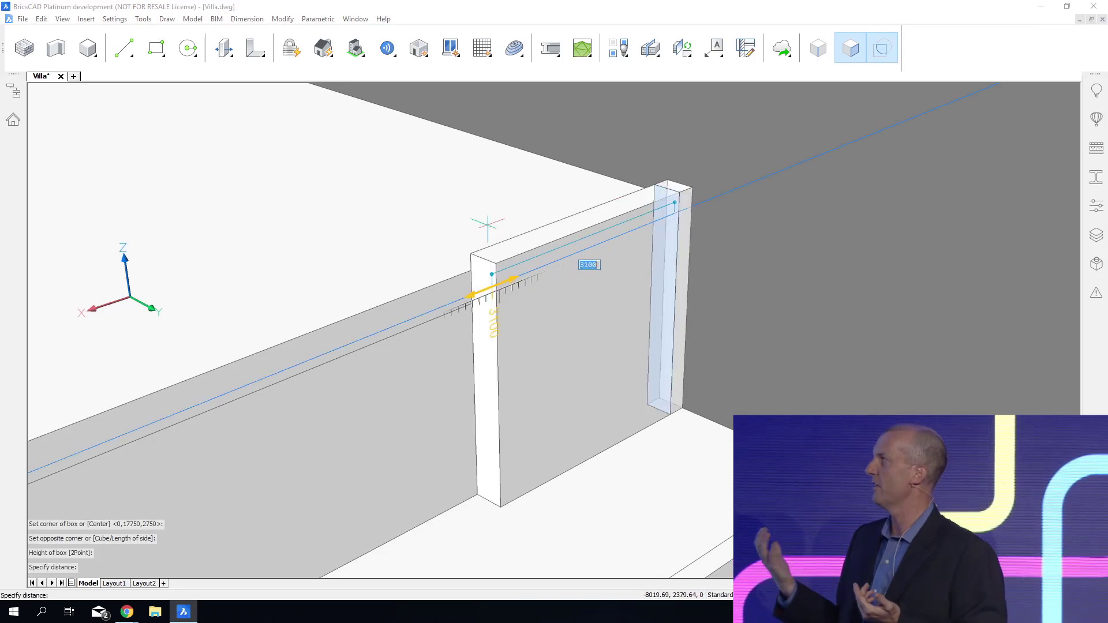
left_click(460, 233)
Split the new wall's end face by offsetting its top edge downward on that face.
middle_click_drag(460, 234, 884, 249)
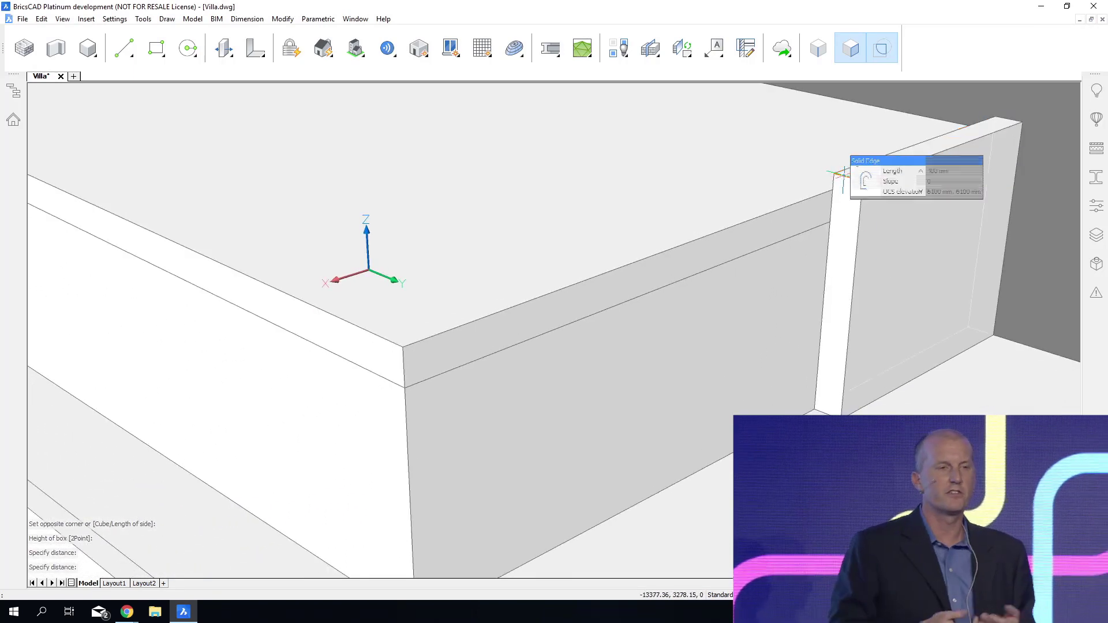
left_click(857, 189)
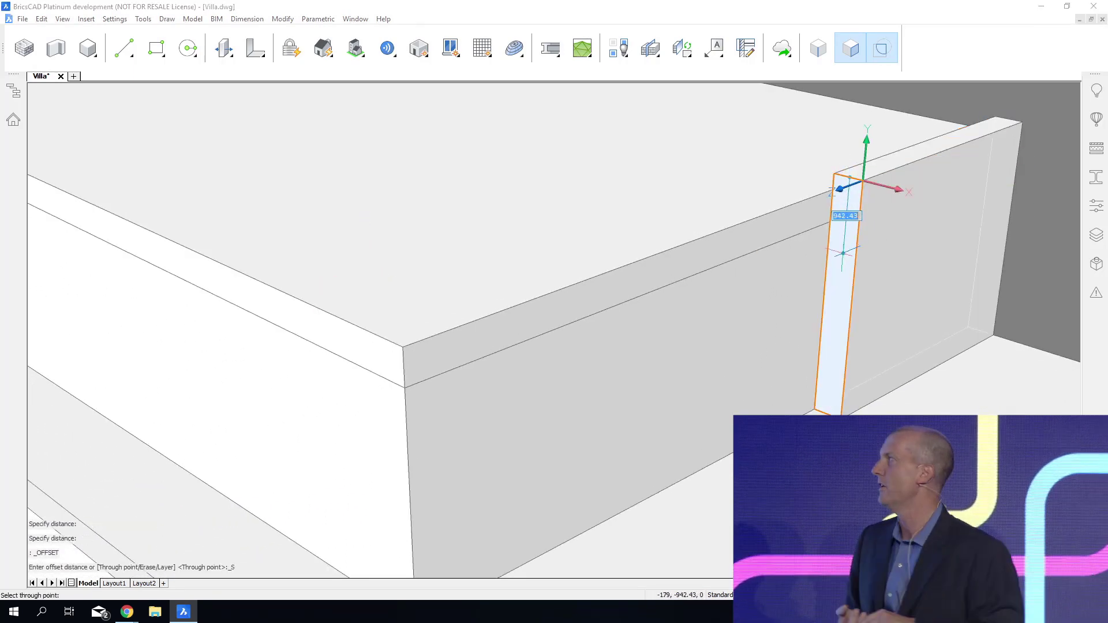
left_click(843, 255)
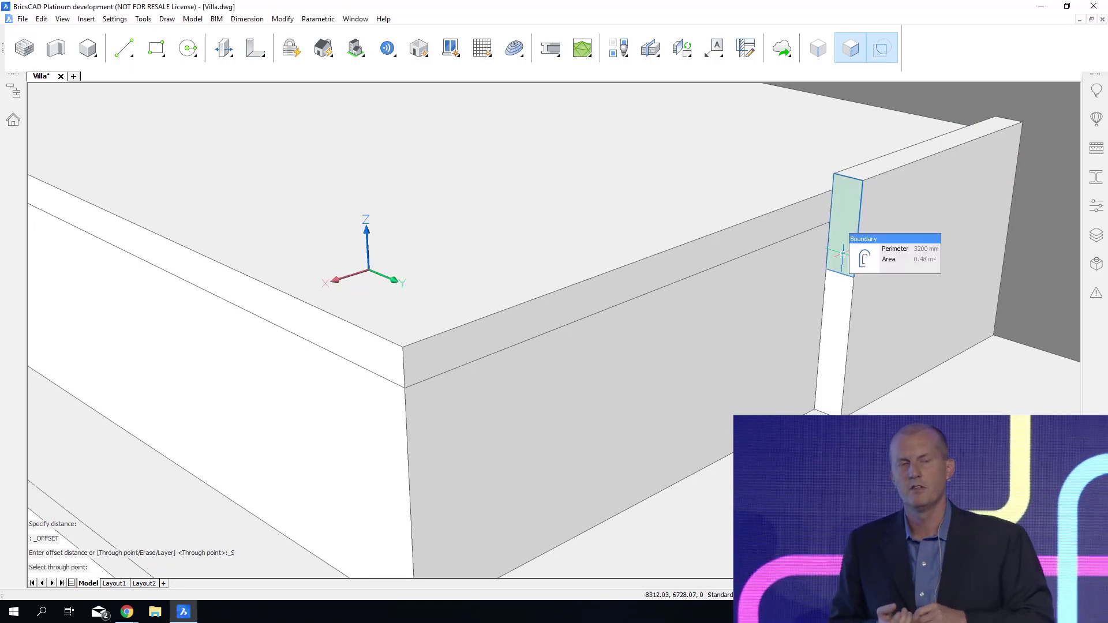
Push/pull the upper part of the split end face along the roof's long side, and adjust the extended band's end beyond the roof corner.
mouse_move(862, 268)
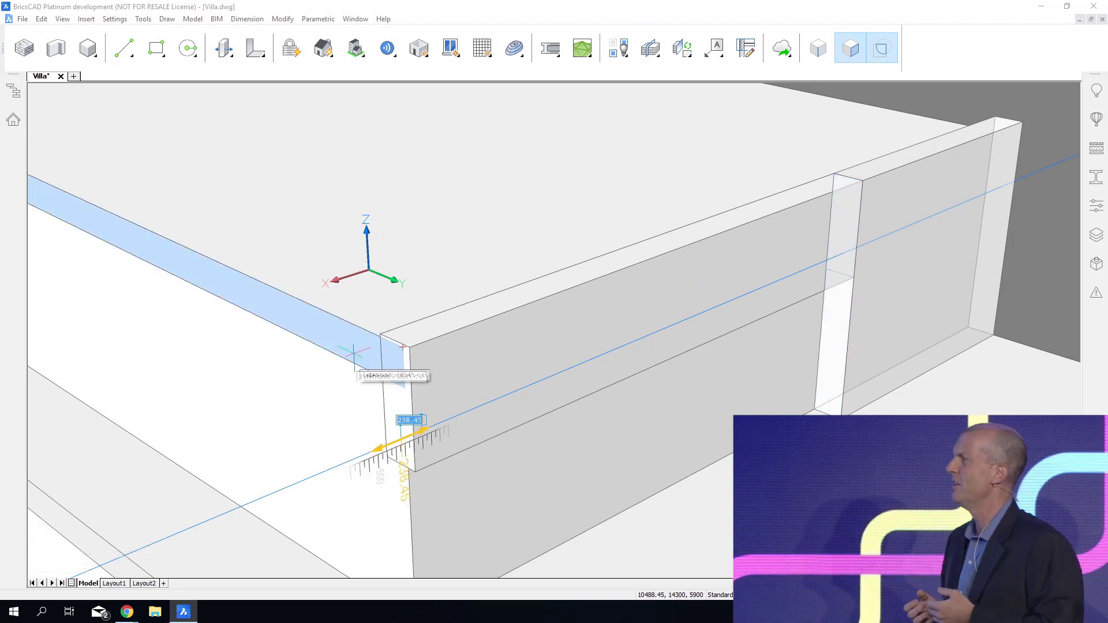
left_click(335, 410)
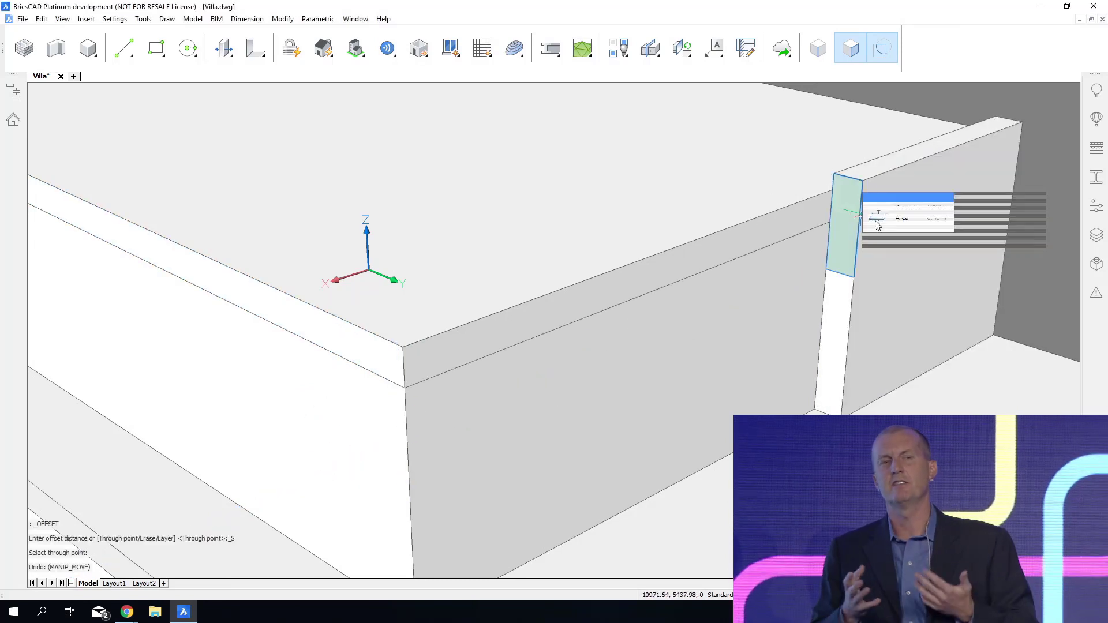
left_click(873, 225)
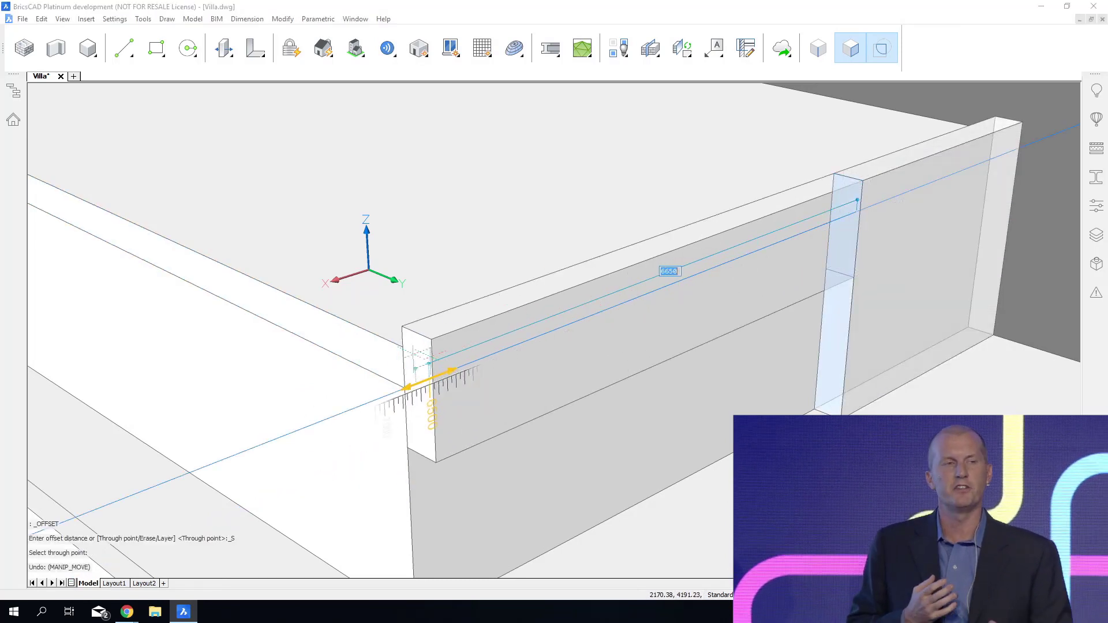
left_click(402, 347)
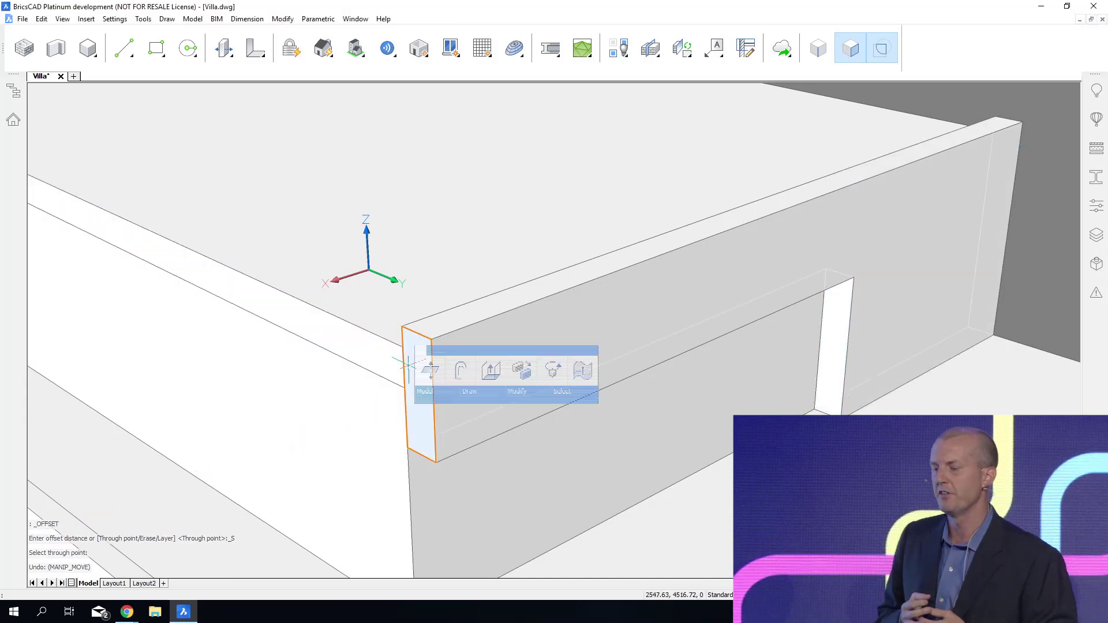
left_click(398, 346)
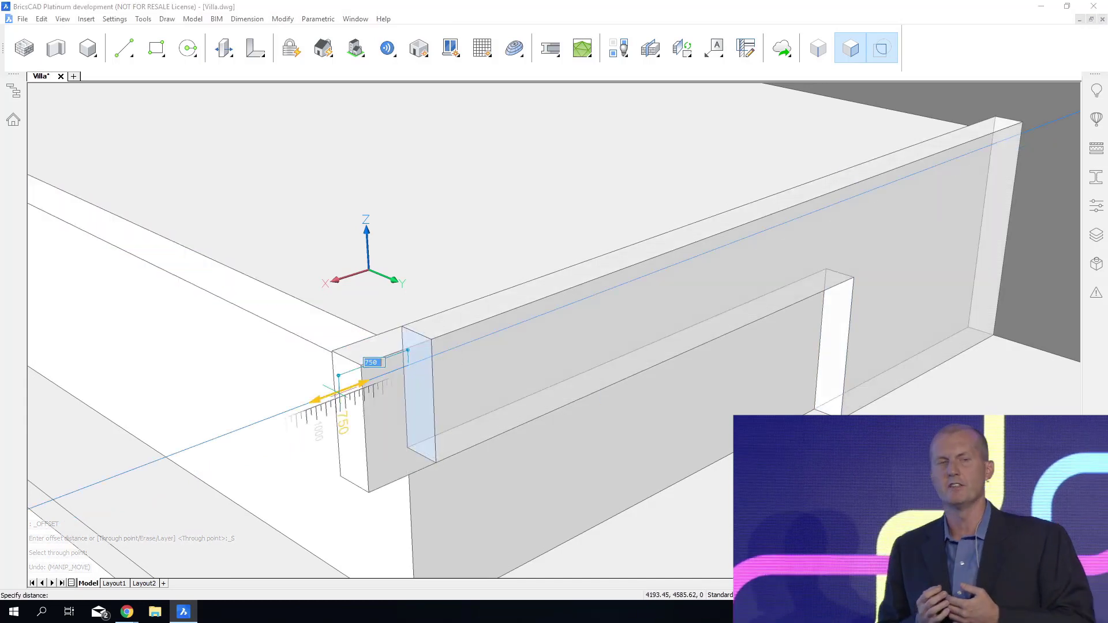
key("Return")
middle_click_drag(398, 421, 378, 568, "shift")
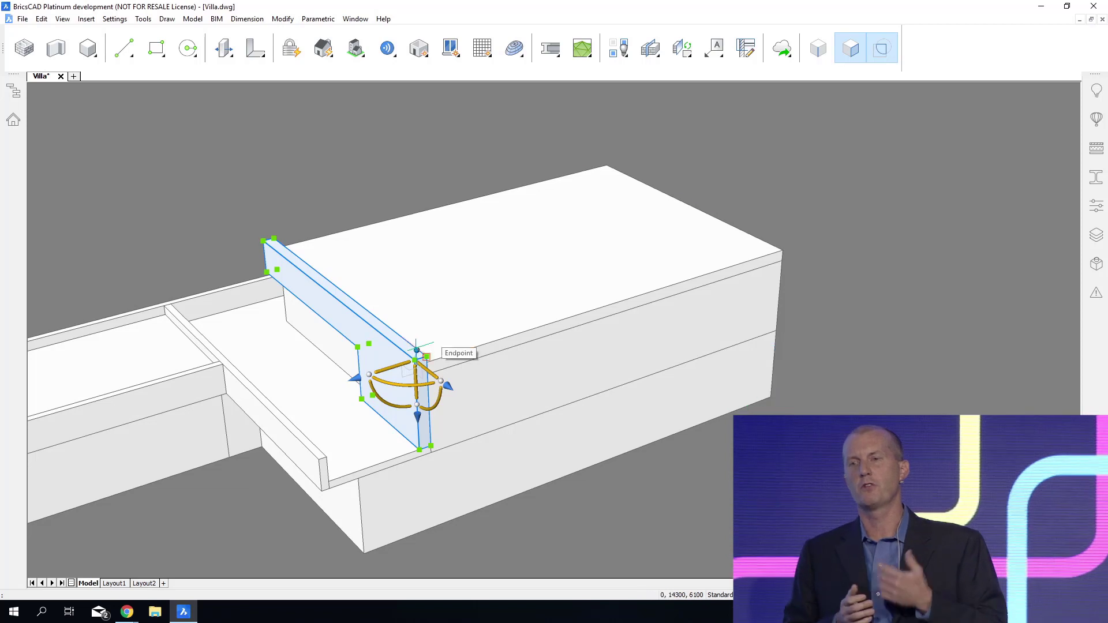
left_click_drag(417, 350, 595, 281)
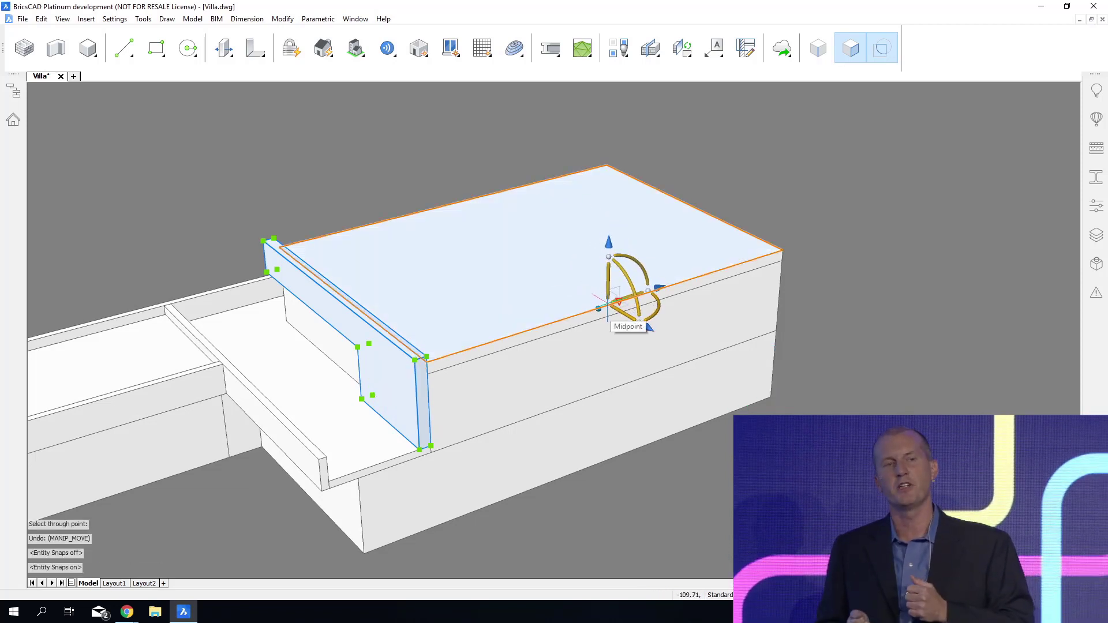
left_click_drag(609, 303, 619, 299)
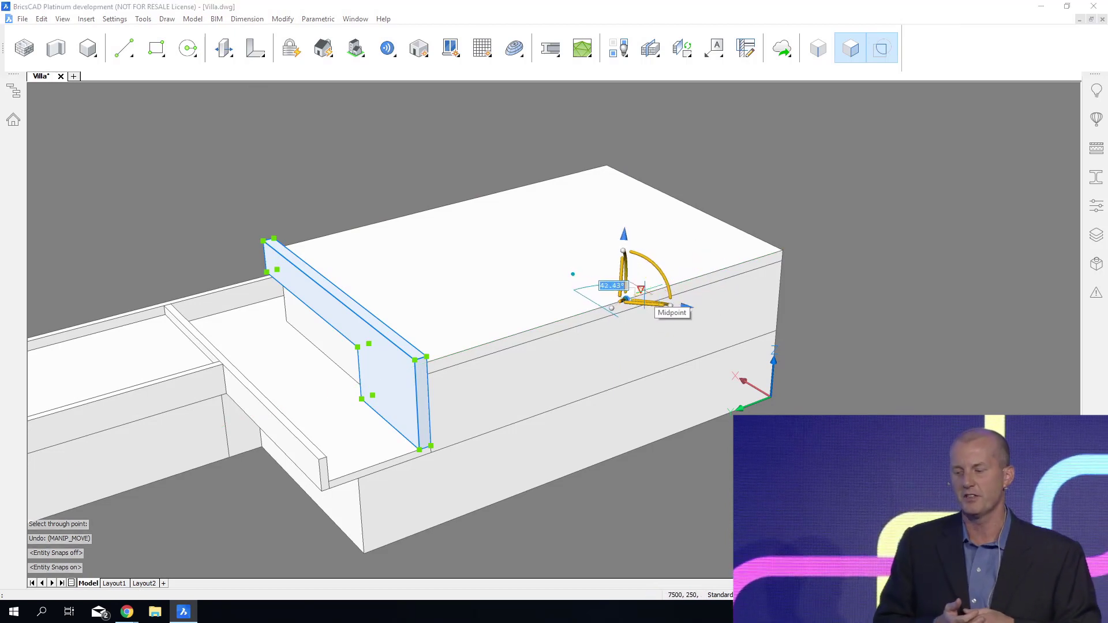
key("Escape")
key("Escape")
left_click(387, 380)
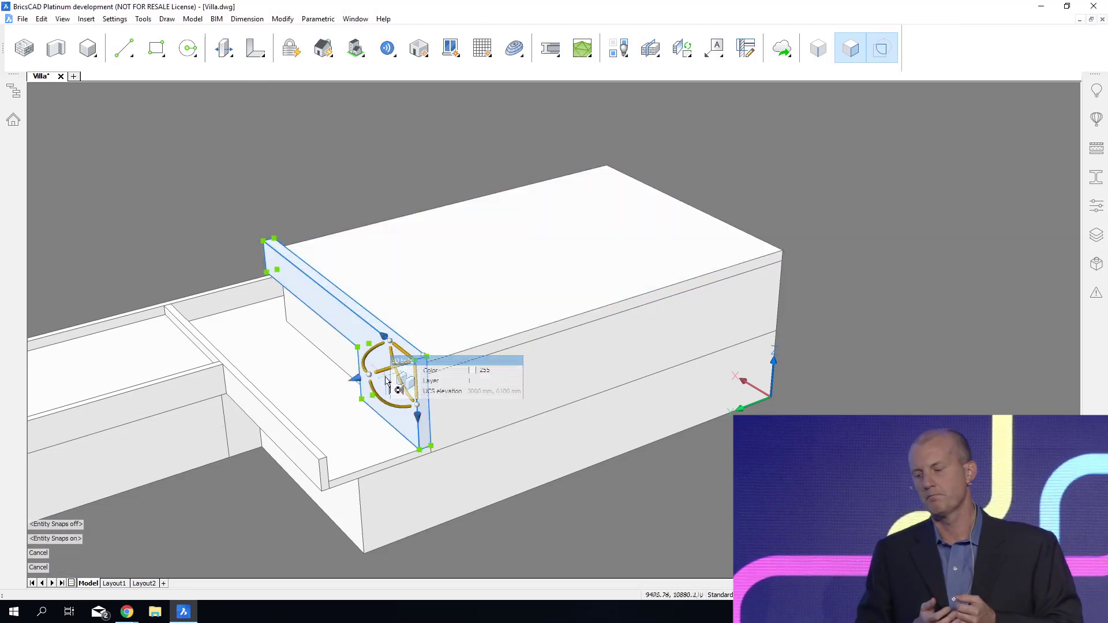
left_click(626, 269, "ctrl")
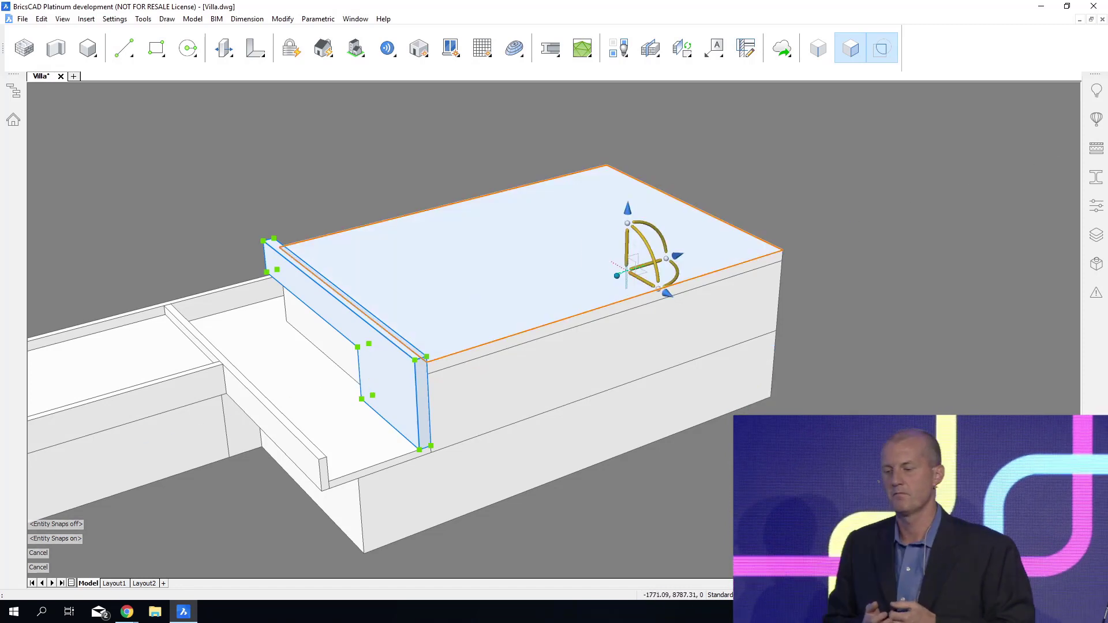
left_click_drag(619, 300, 615, 298)
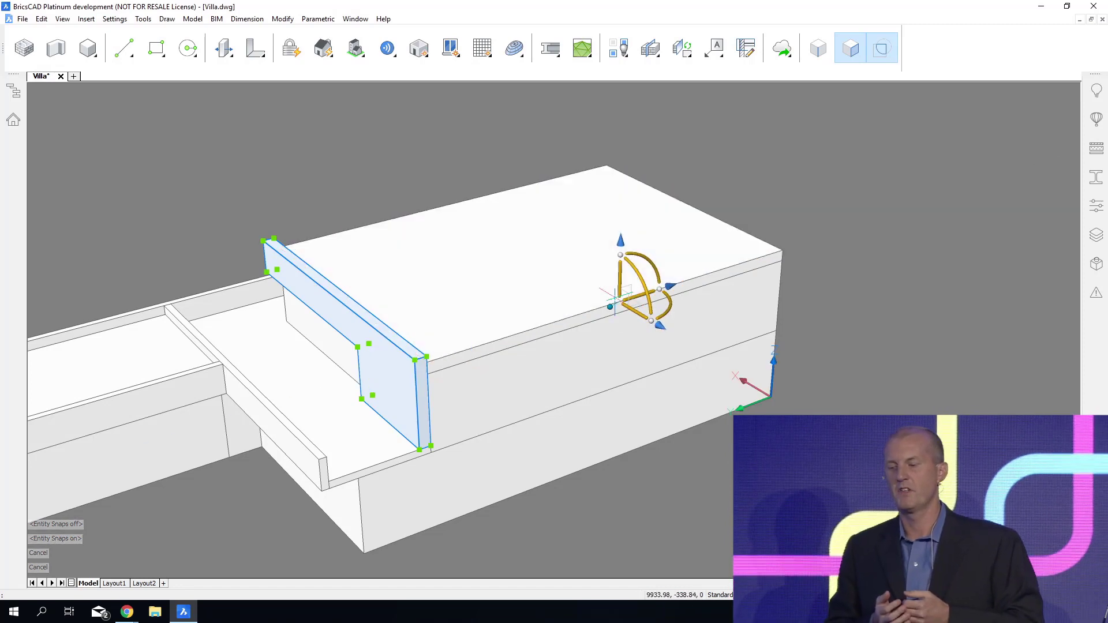
left_click(667, 287)
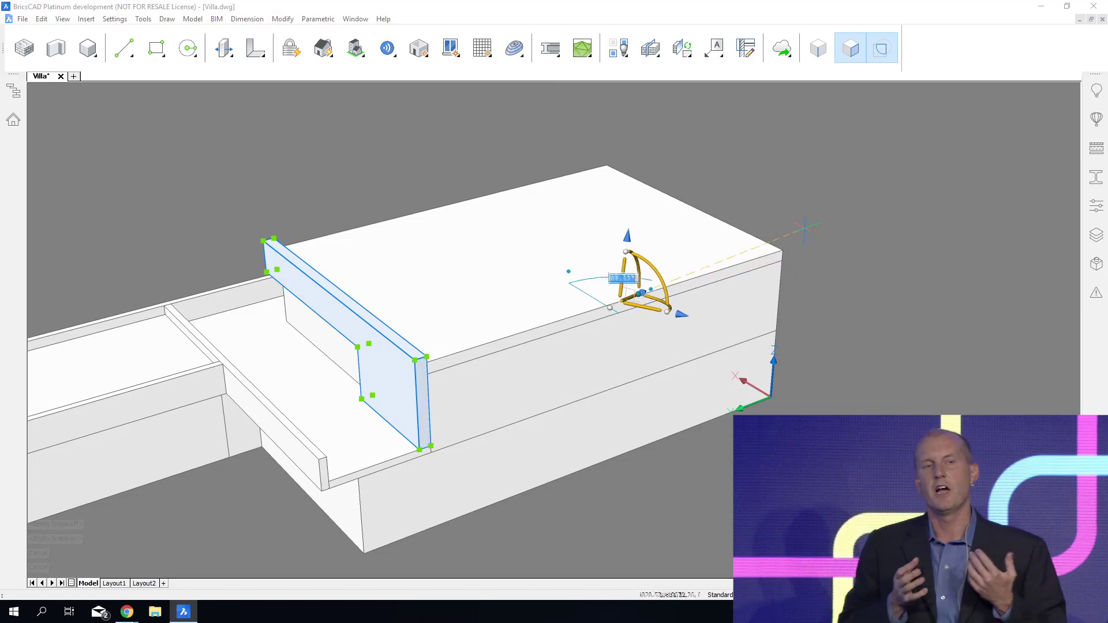
middle_click_drag(788, 264, 523, 416, "shift")
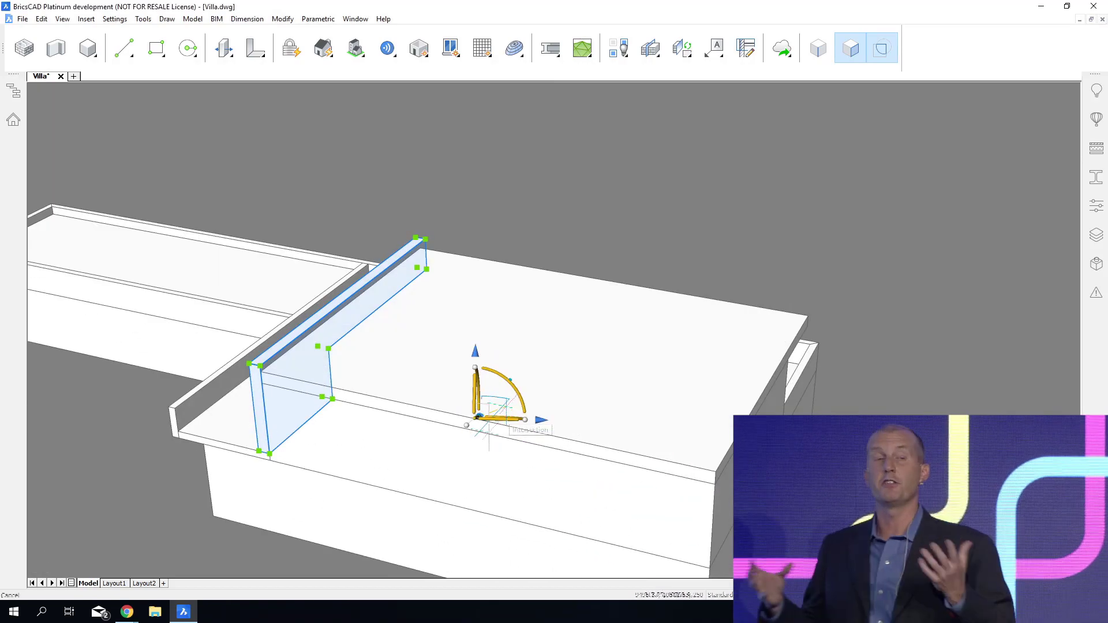
key("Escape")
middle_click_drag(434, 607, 535, 560)
key("Escape")
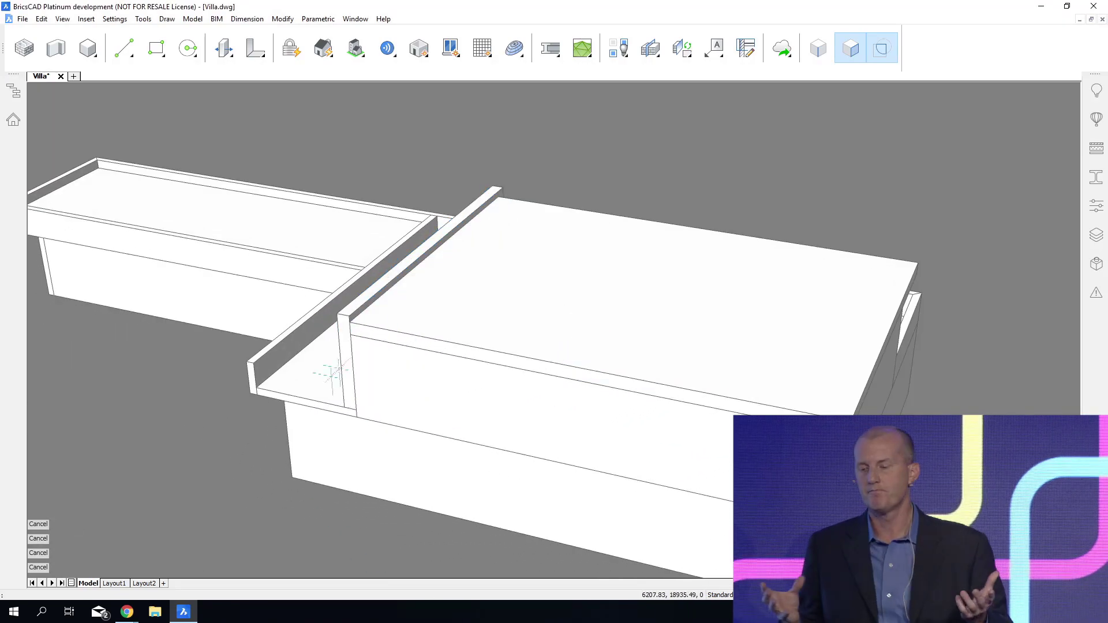
Mirror a copy of the L-shaped side wall to the roof's opposite side about the midpoint of the roof's end edge.
scroll(342, 338, "up", 1)
left_click(343, 343)
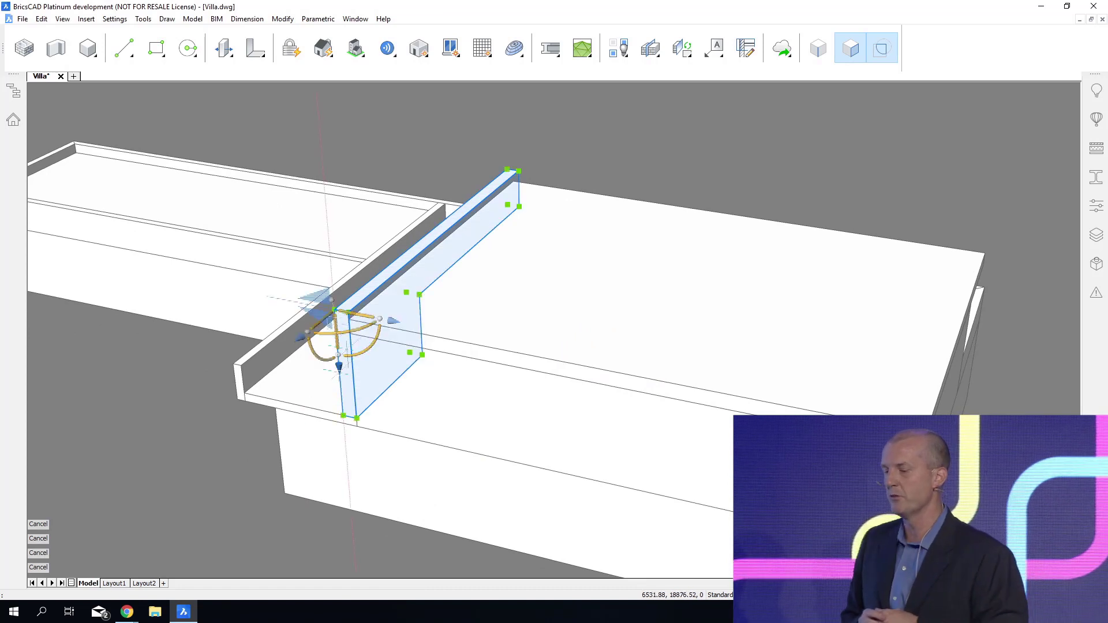
left_click_drag(334, 309, 617, 371)
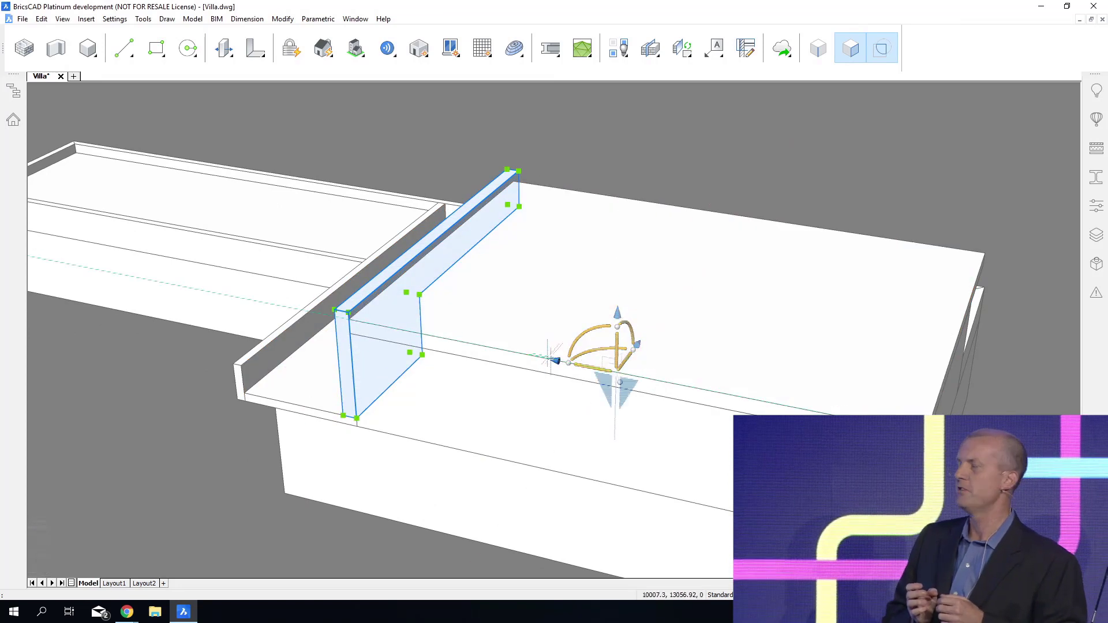
left_click(553, 360)
key("ctrl")
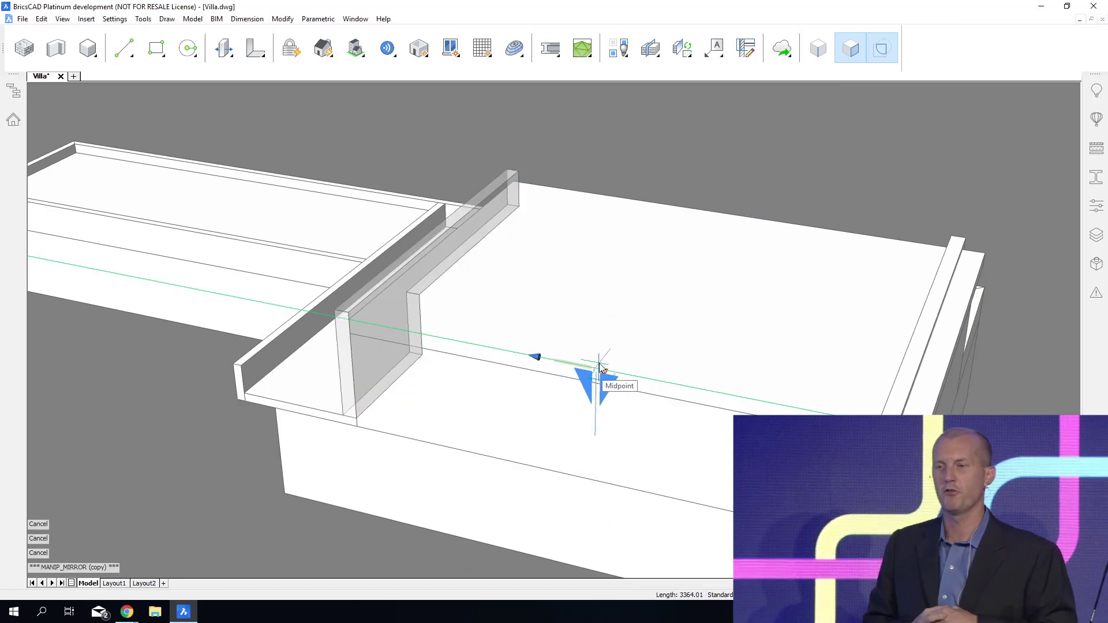
left_click(599, 365)
key("Escape")
Push/pull the underside of the mirrored wall's lower leg down to be flush with the upper floor slab's underside.
middle_click_drag(636, 564, 173, 274, "shift")
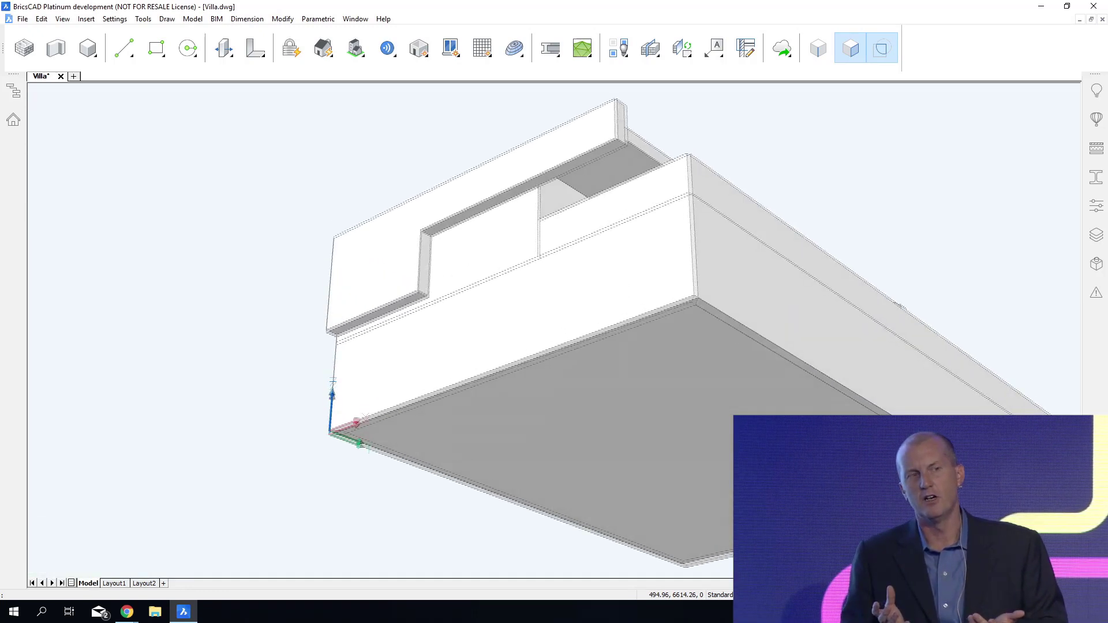
scroll(309, 244, "up", 5)
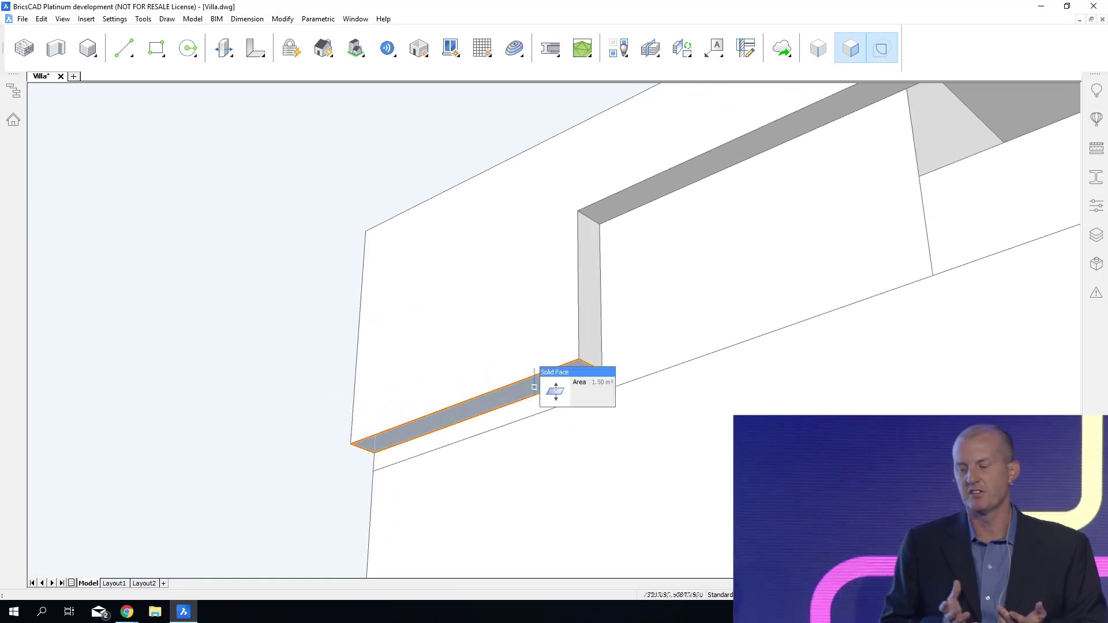
left_click(555, 391)
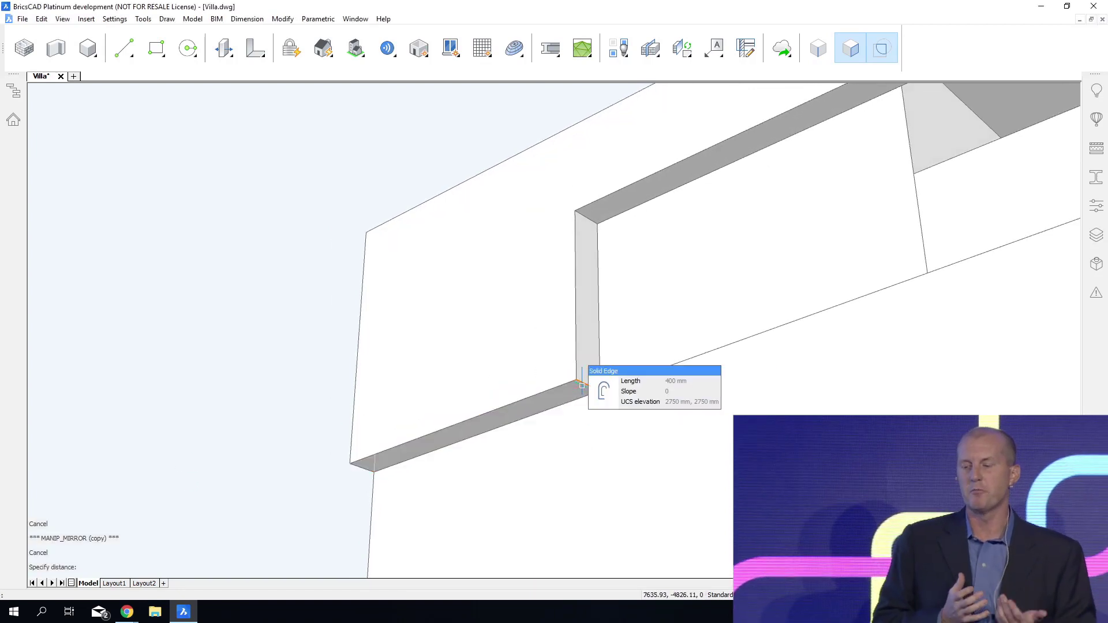
Split the L-shaped wall's lower-leg end face by offsetting its bottom edge upward, and push/pull the upper portion into the wall as a slot.
left_click(601, 392)
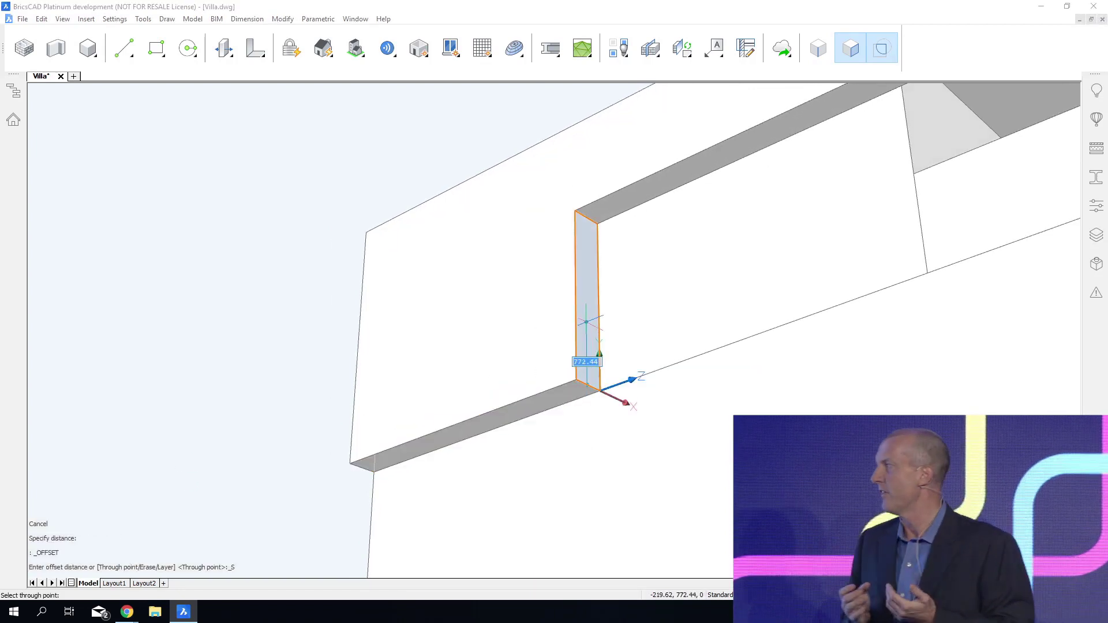
left_click(588, 326)
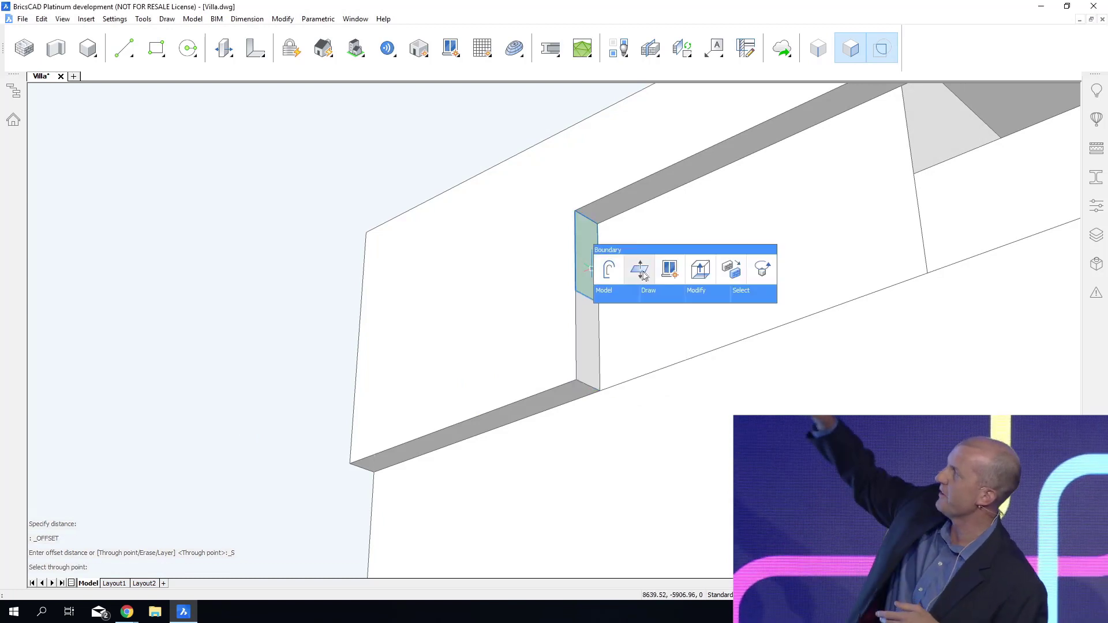
left_click(622, 275)
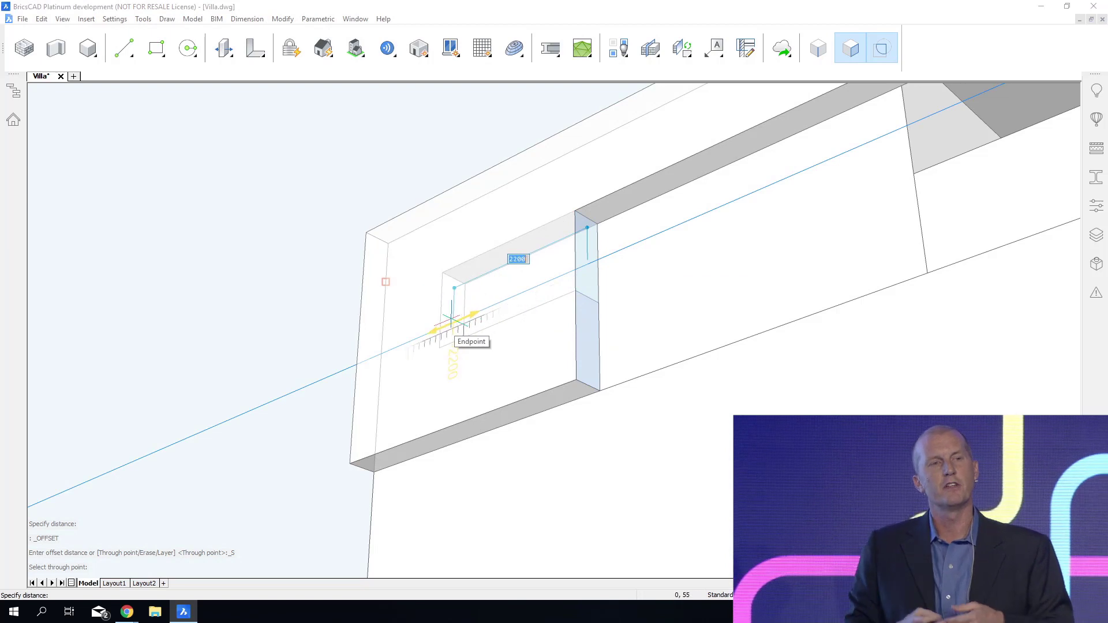
left_click(435, 329)
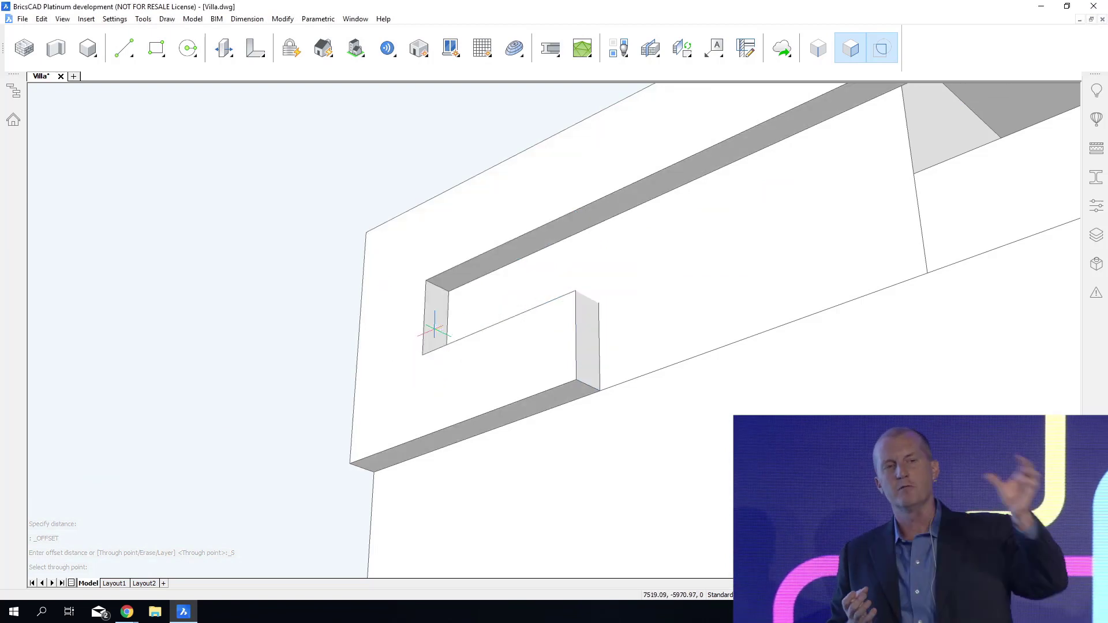
Push/pull the remaining lower portion of the split end face outward by 2500 mm along the wall.
left_click(616, 347)
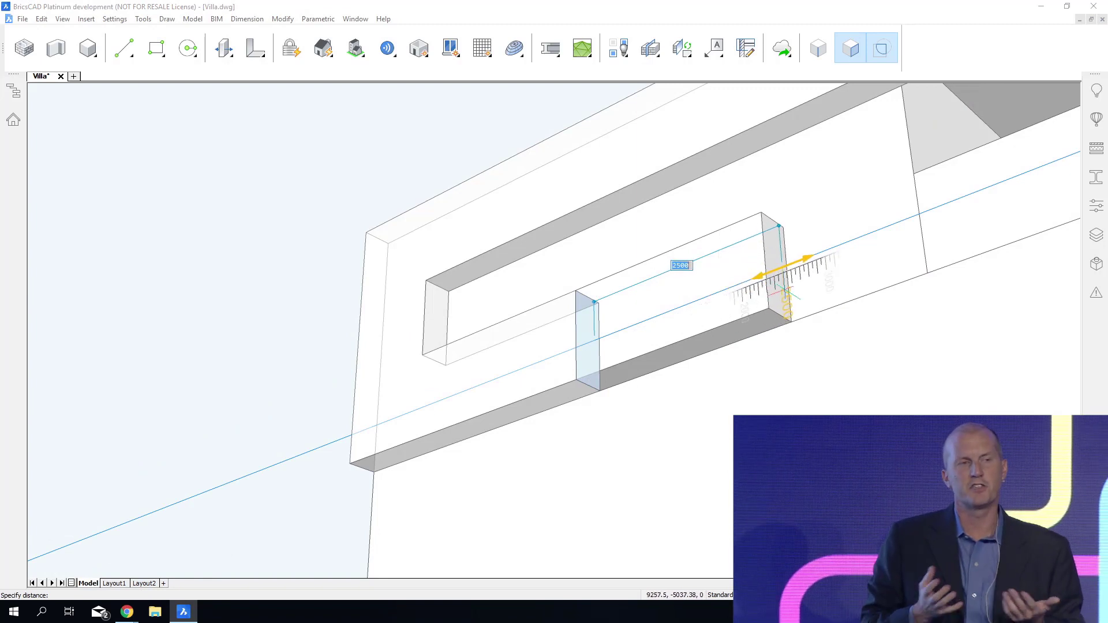
left_click(786, 289)
middle_click_drag(712, 575, 735, 519, "shift")
left_click(673, 246)
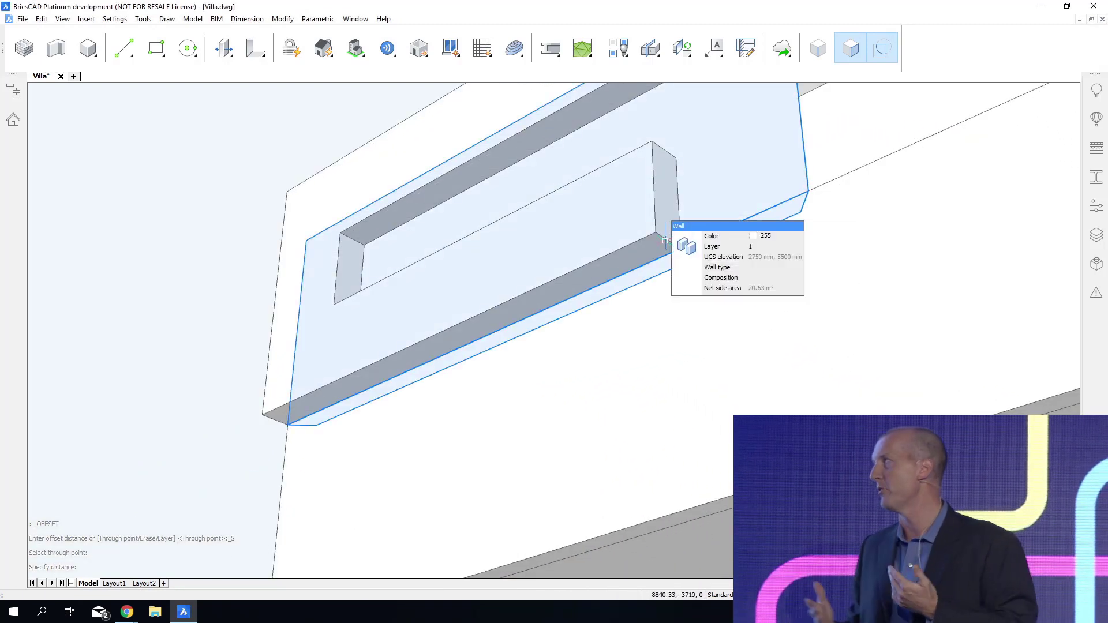
key("Escape")
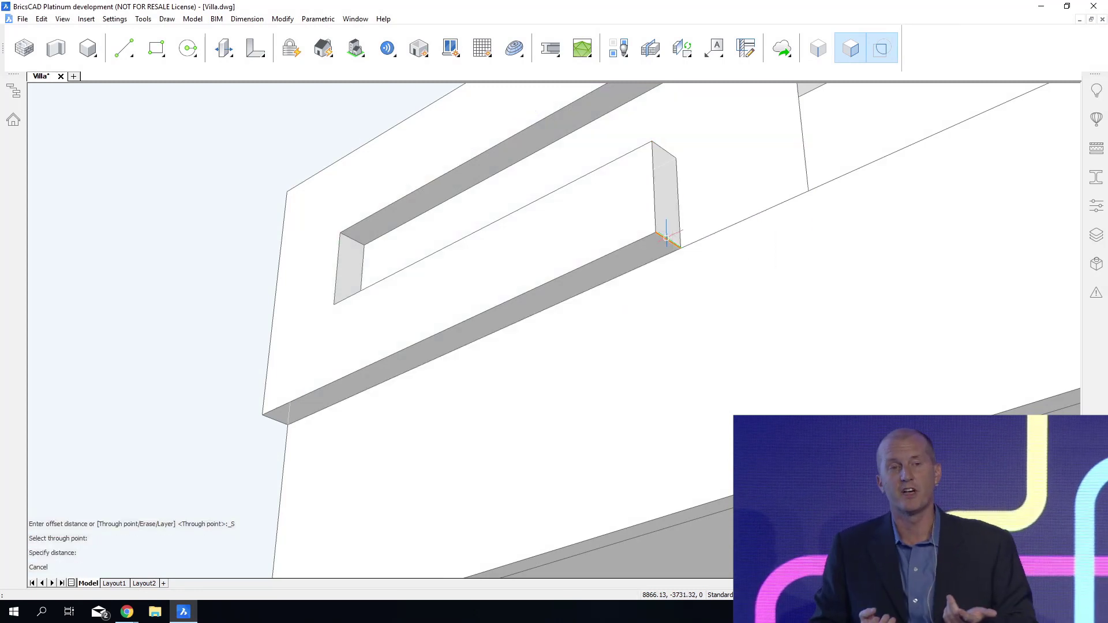
Offset the end edge 1600 mm on the extended band's underside, and push/pull the resulting area 2500 mm downward as a leg.
left_click(611, 271)
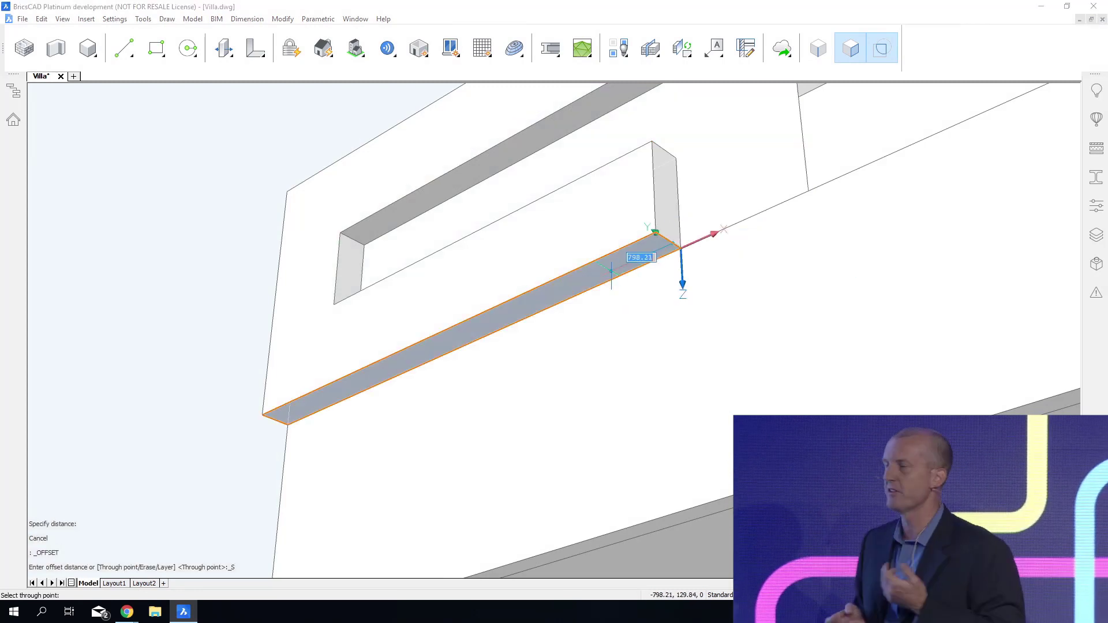
type("1600")
key("Return")
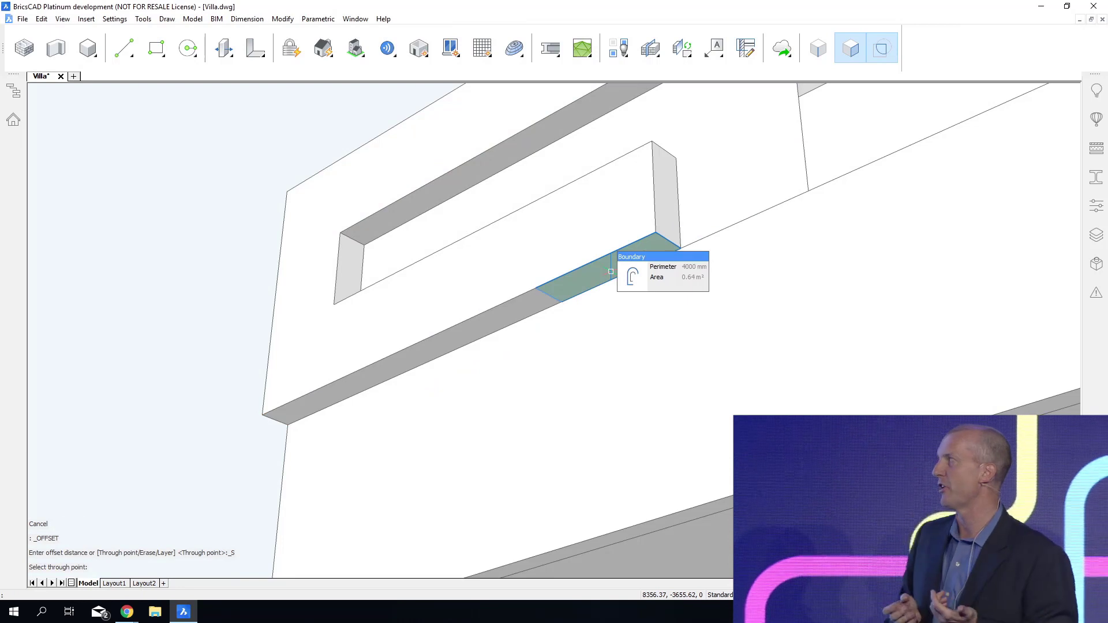
left_click(662, 289)
scroll(660, 290, "down", 1)
middle_click_drag(660, 289, 644, 235)
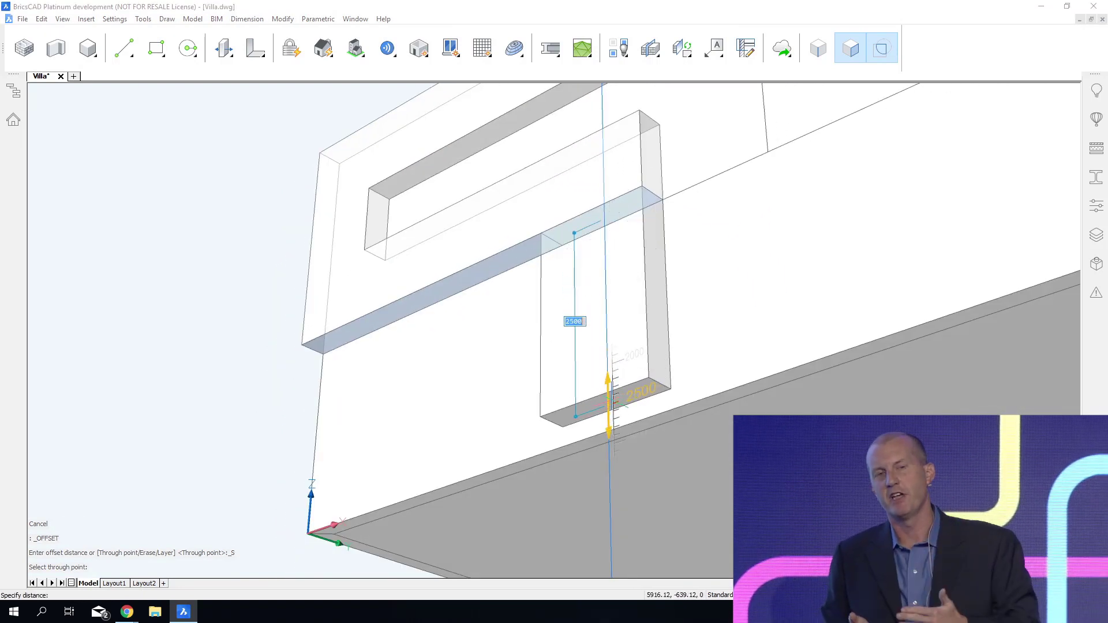
left_click(610, 403)
Rotate the new vertical leg's inner side face by 12° about its top edge so that the leg tapers downward.
middle_click_drag(616, 403, 540, 229, "shift")
left_click(538, 227)
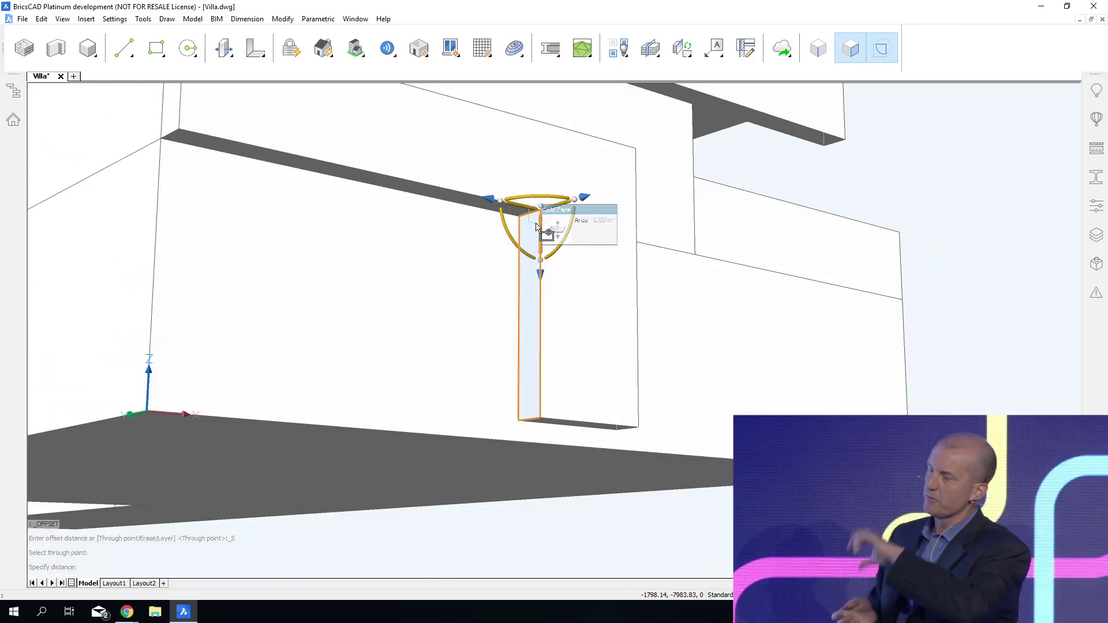
left_click(505, 225)
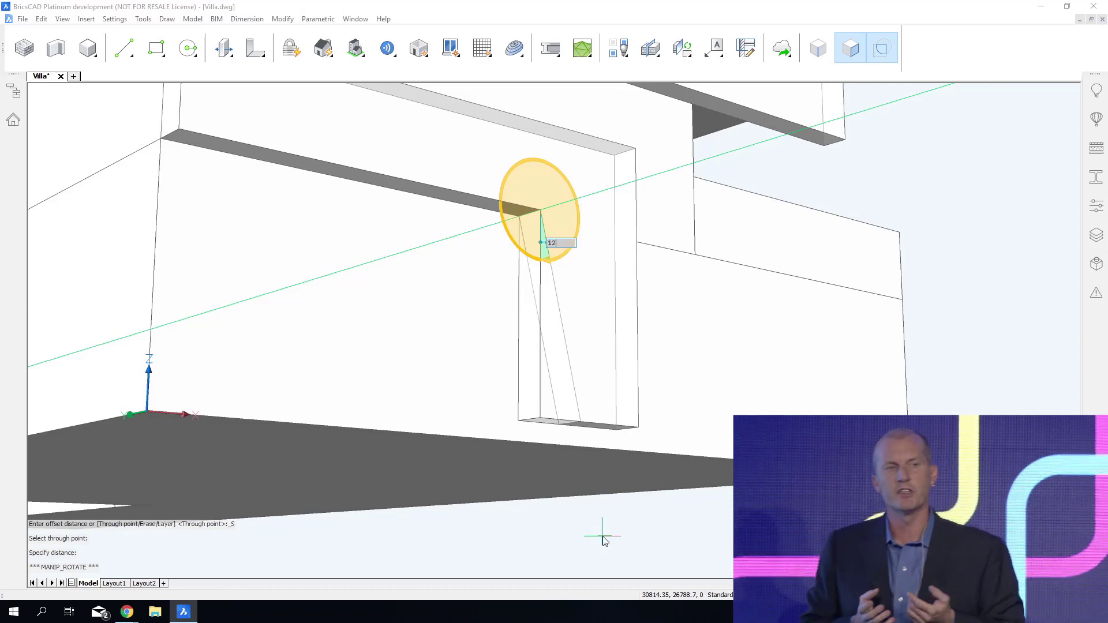
key("Return")
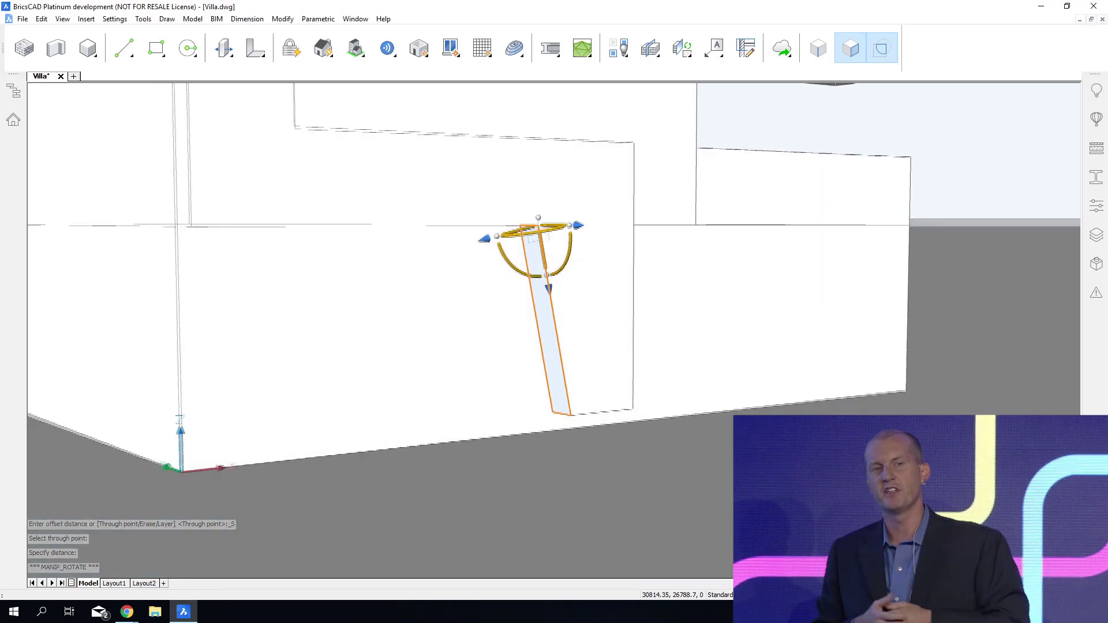
key("Escape")
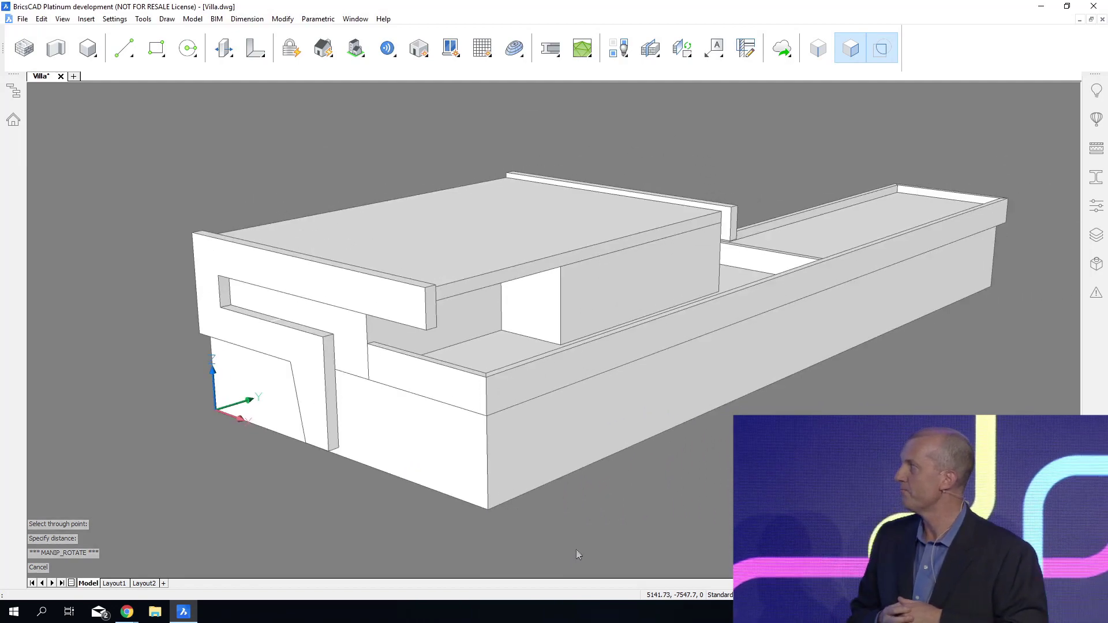
Offset the side wall's vertical end edge on its inner face through the adjacent roof slab corner to outline a strip.
middle_click_drag(598, 538, 375, 534, "shift")
scroll(533, 316, "up", 5)
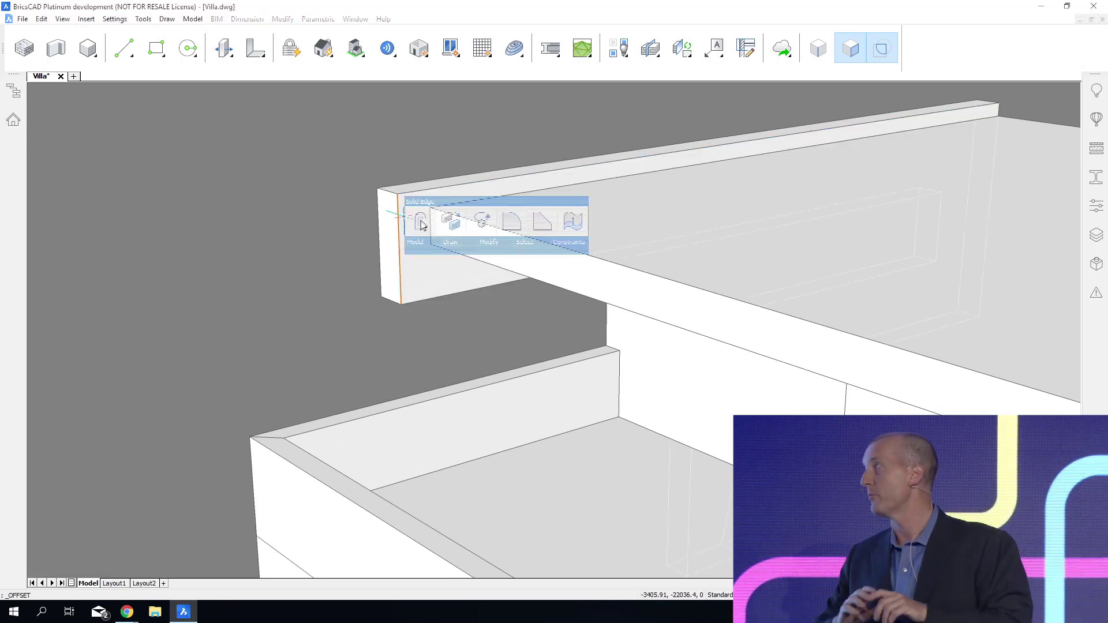
left_click(426, 221)
key("F3")
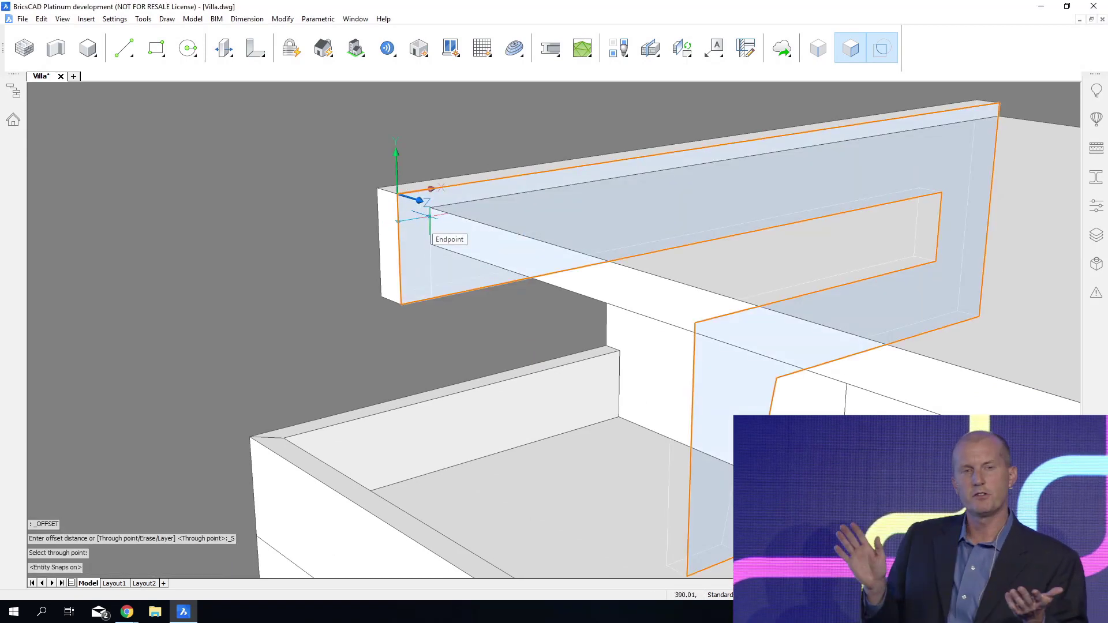
left_click(430, 216)
Extrude the offset strip along the roof edge to the opposite side wall as a fascia, and save the drawing.
mouse_move(440, 232)
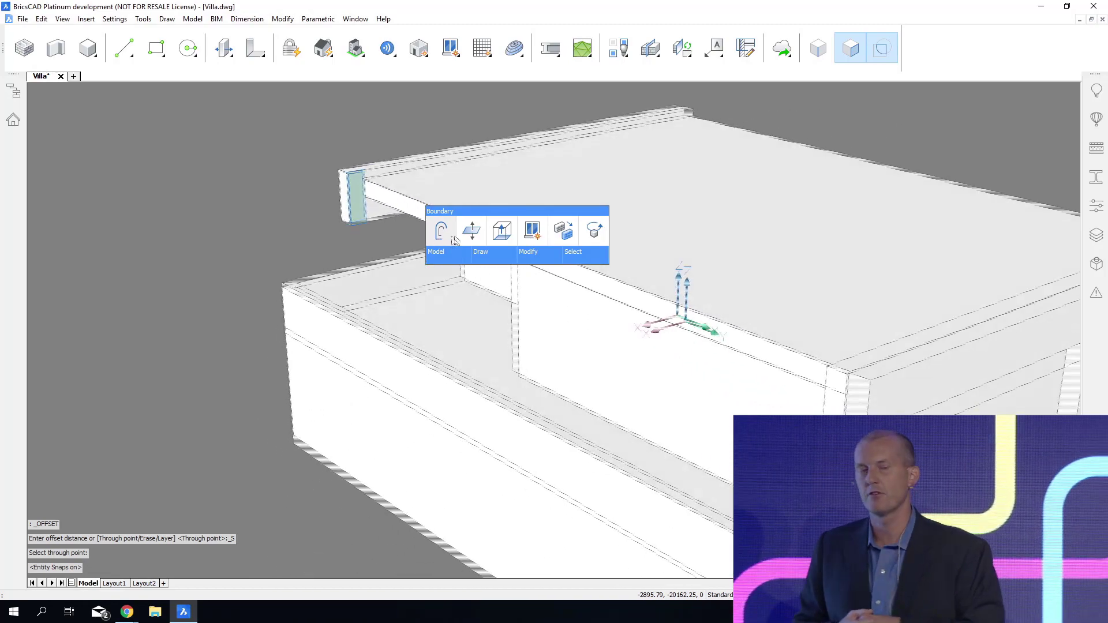
left_click(501, 232)
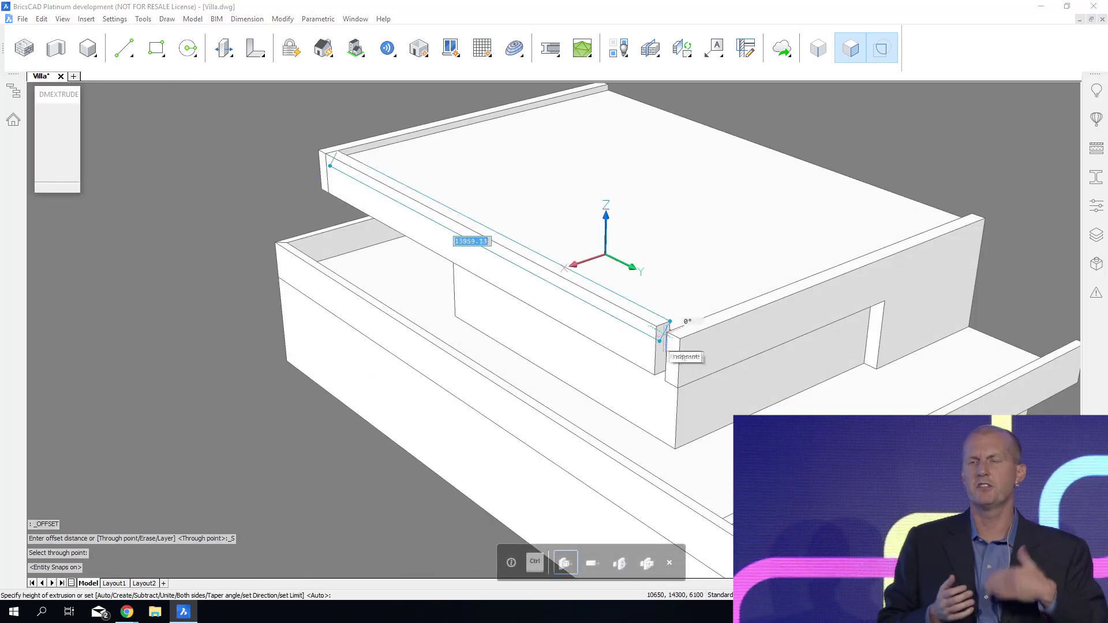
left_click(670, 333)
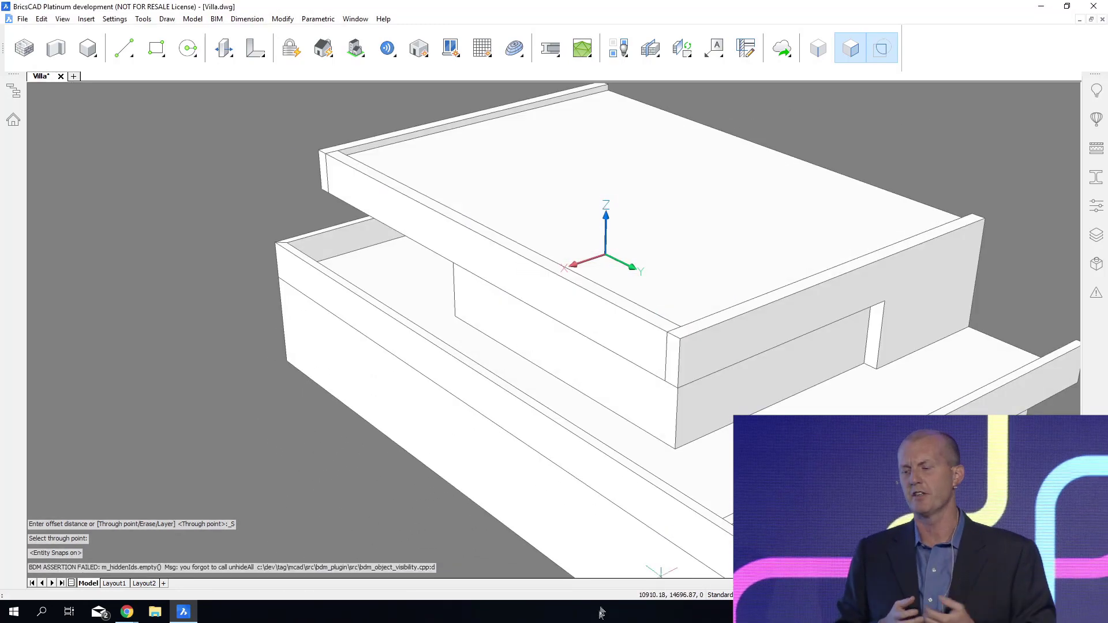
mouse_move(671, 333)
middle_mouse_down("shift")
mouse_move(924, 338)
mouse_move(917, 375)
middle_mouse_up("shift")
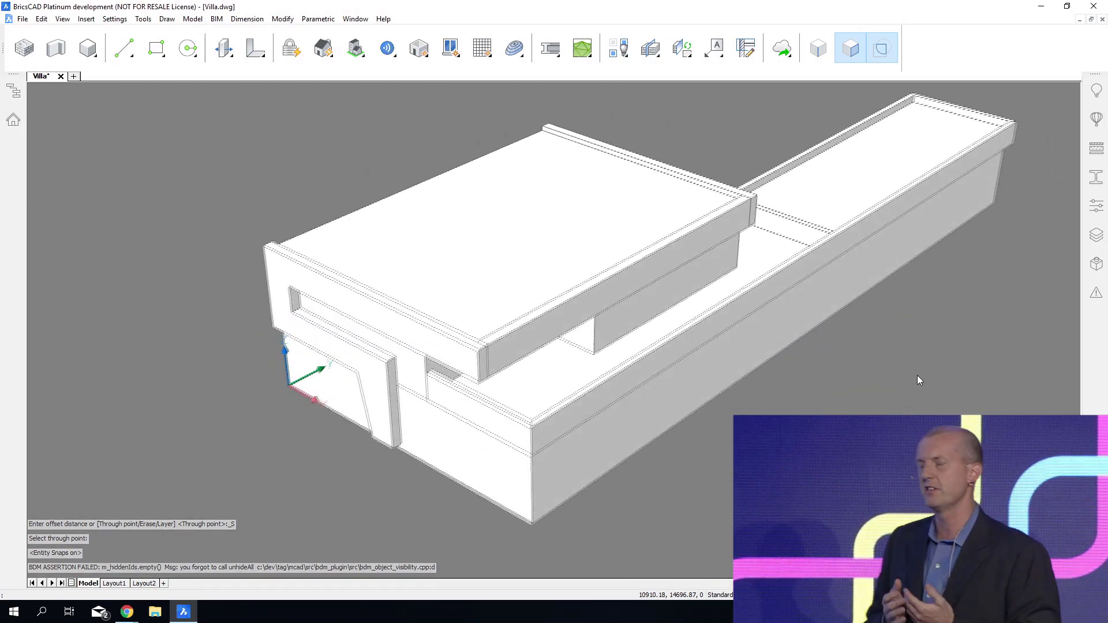
key("ctrl+s")
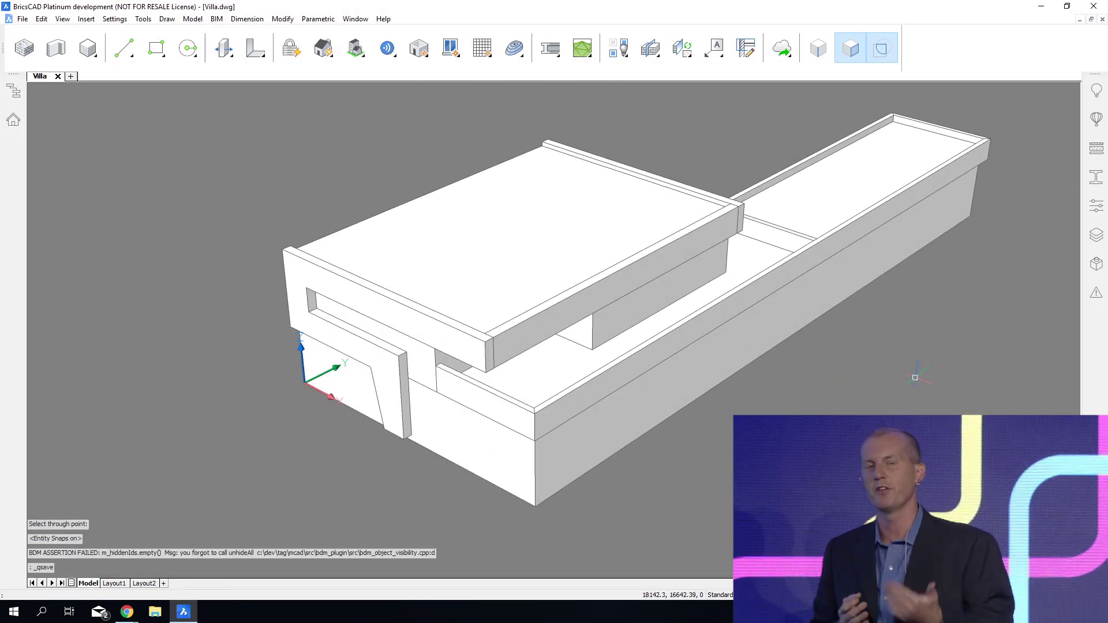
Rotate the top and underside faces of the roof slab, fascia and side-wall upper bands together by 6° about the roof's far long edge.
middle_click_drag(915, 377, 924, 388, "shift")
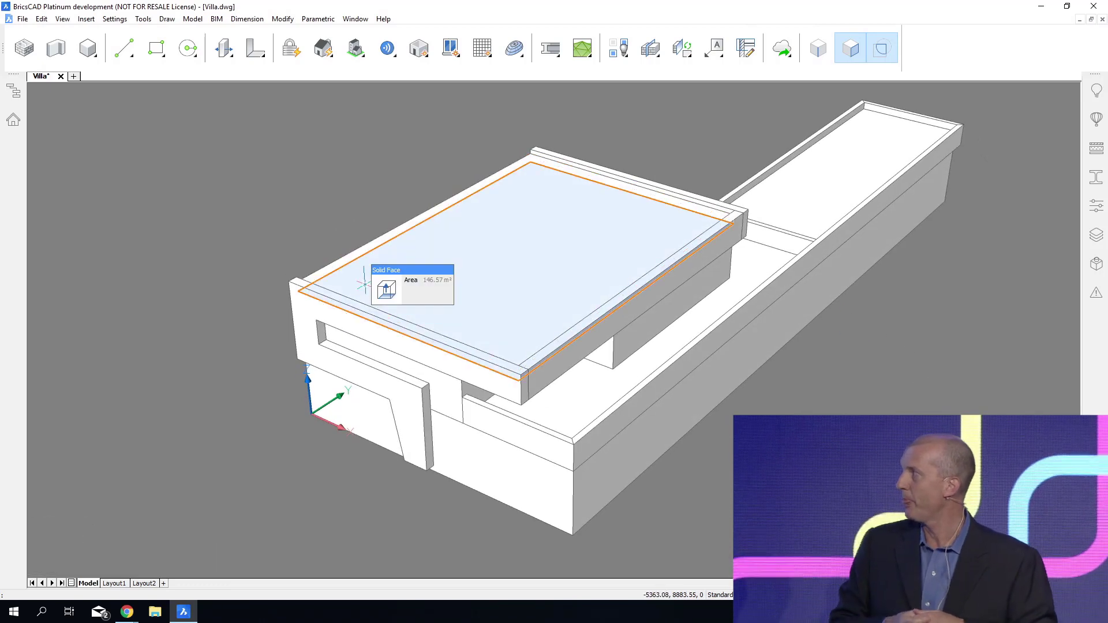
left_click(366, 288)
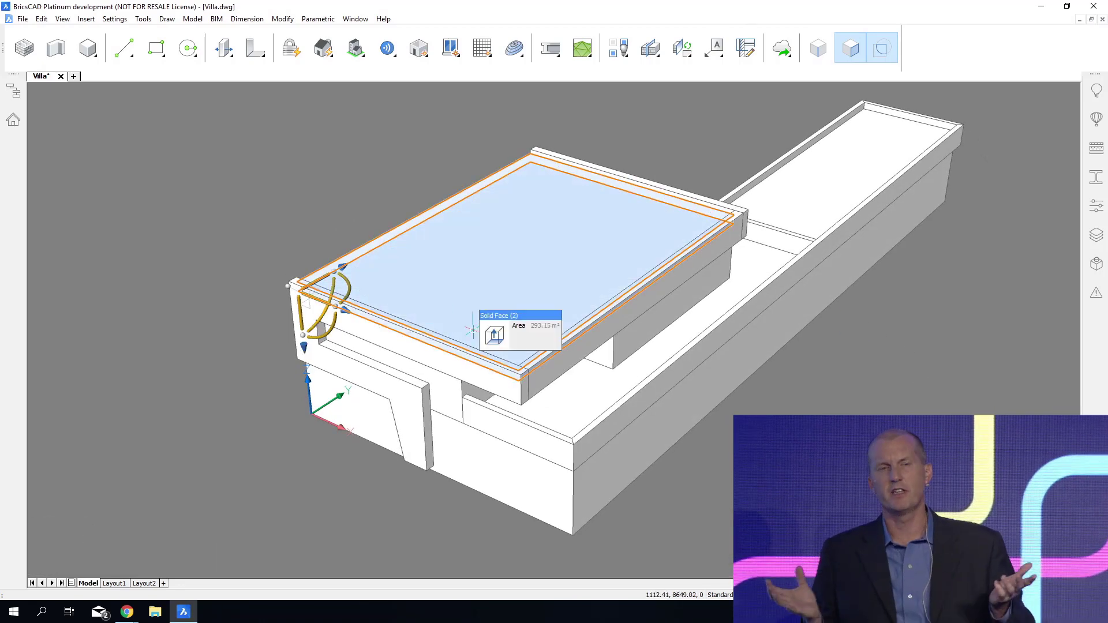
scroll(472, 329, "up", 1)
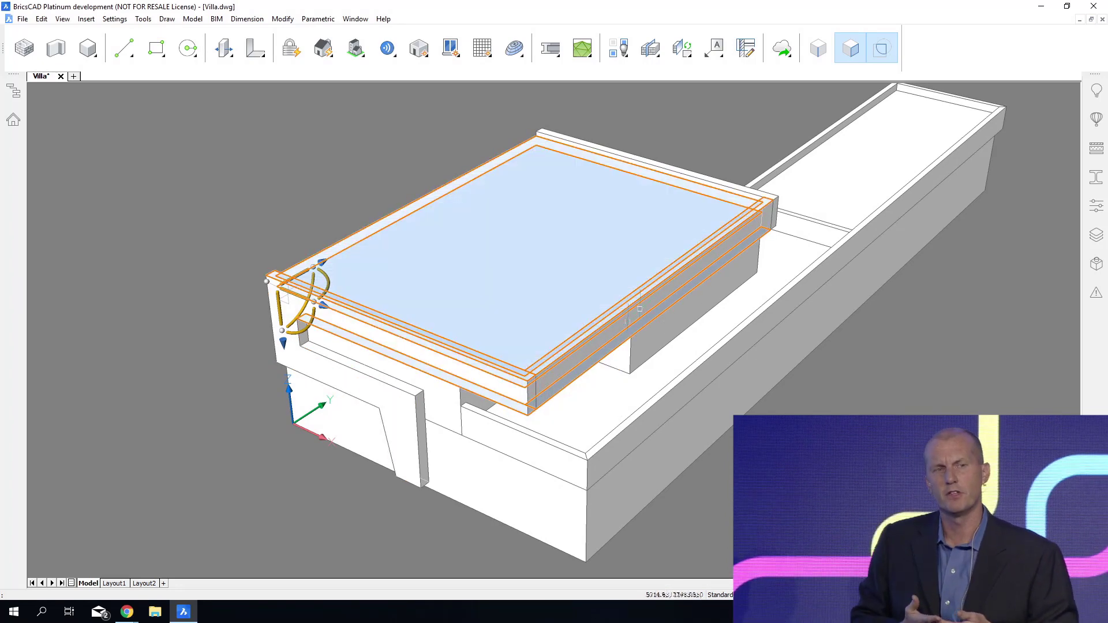
scroll(763, 202, "up", 3)
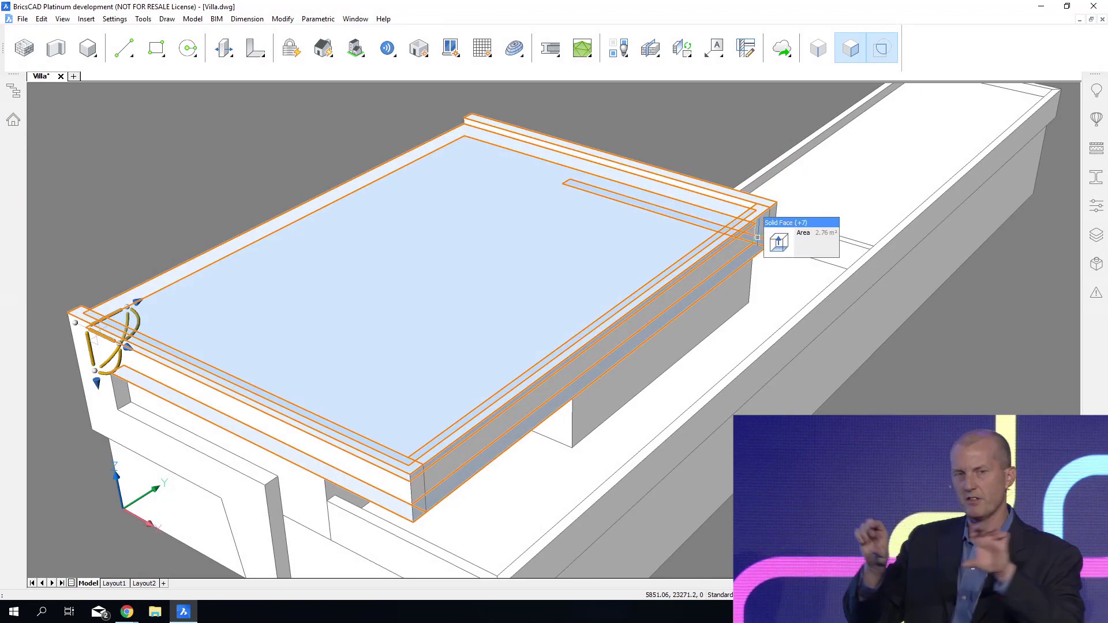
scroll(534, 564, "down", 2)
middle_click_drag(534, 565, 632, 539)
left_click(251, 333)
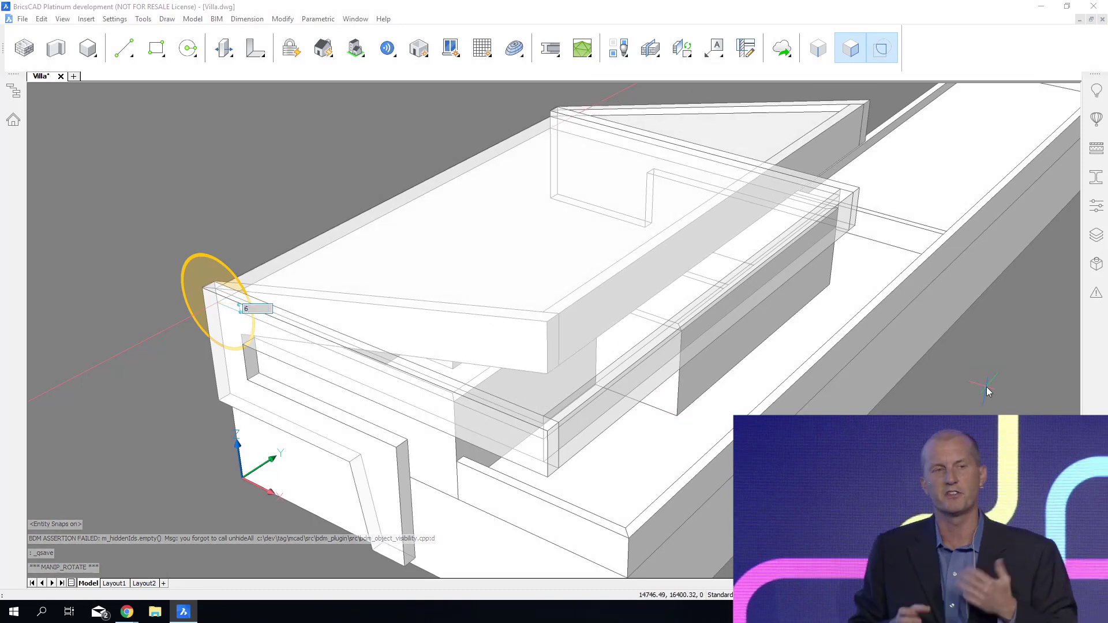
key("Escape")
key("Escape")
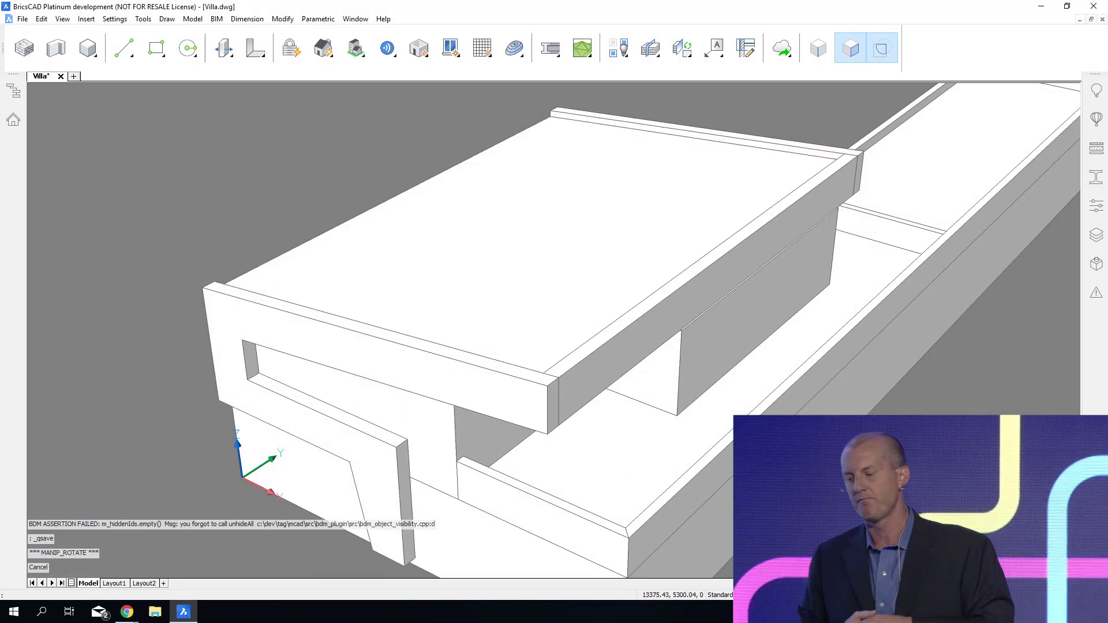
Erase the stray vertical line hanging below the roof's corner.
middle_click_drag(520, 565, 751, 589, "shift")
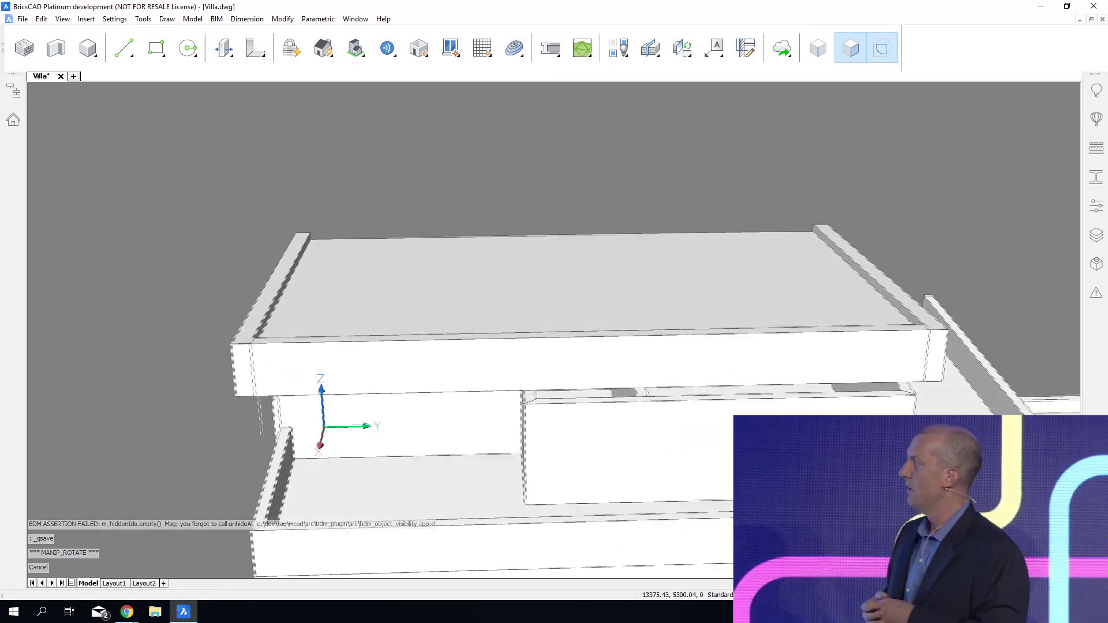
middle_click_drag(200, 560, 192, 496, "shift")
scroll(192, 497, "up", 2)
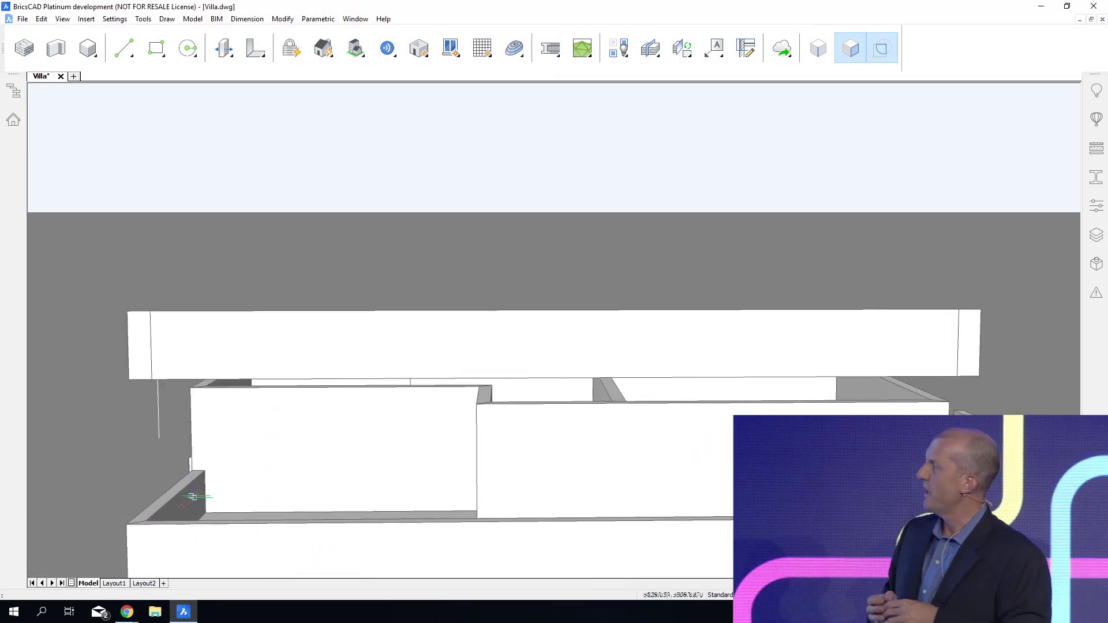
key("Delete")
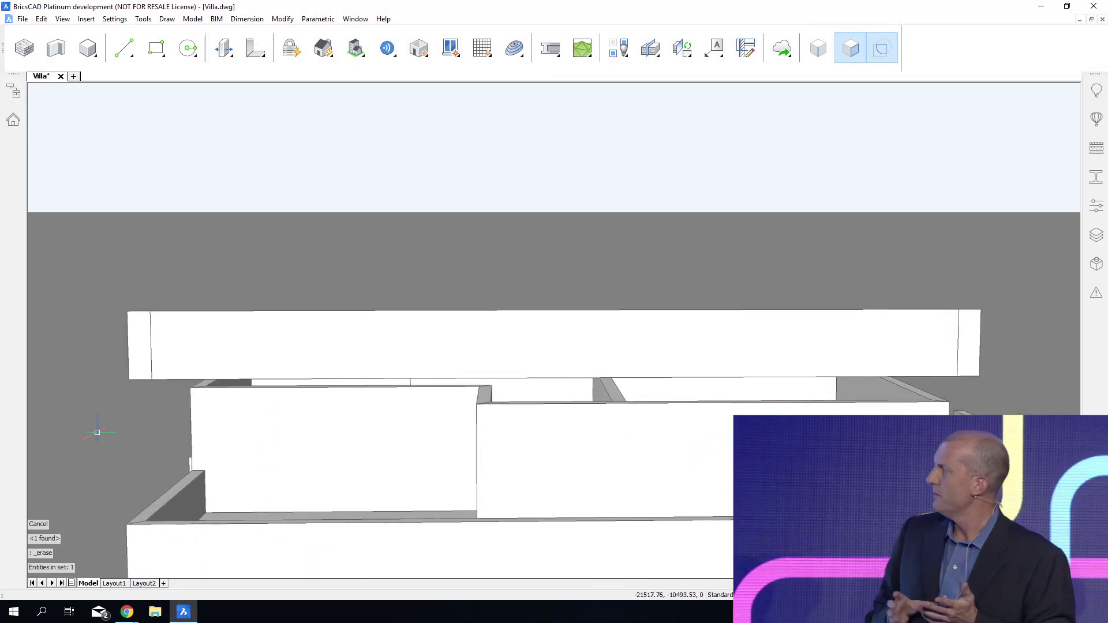
Select the aligned top faces of the upper-floor walls, connect them to the sloped roof's underside, and save the drawing.
scroll(97, 432, "up", 6)
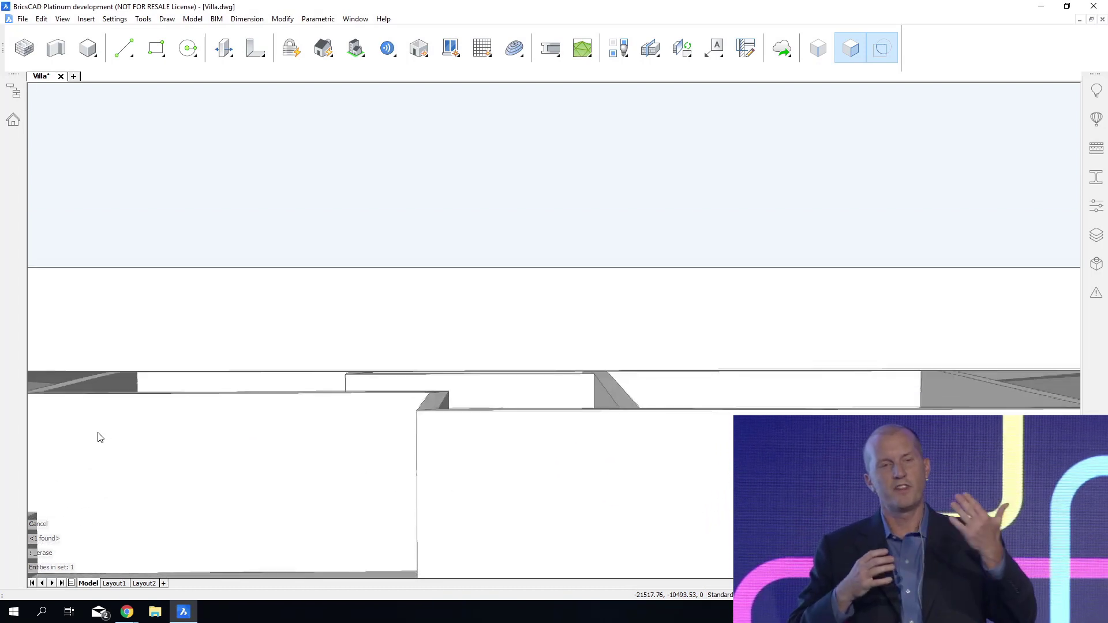
mouse_move(604, 377)
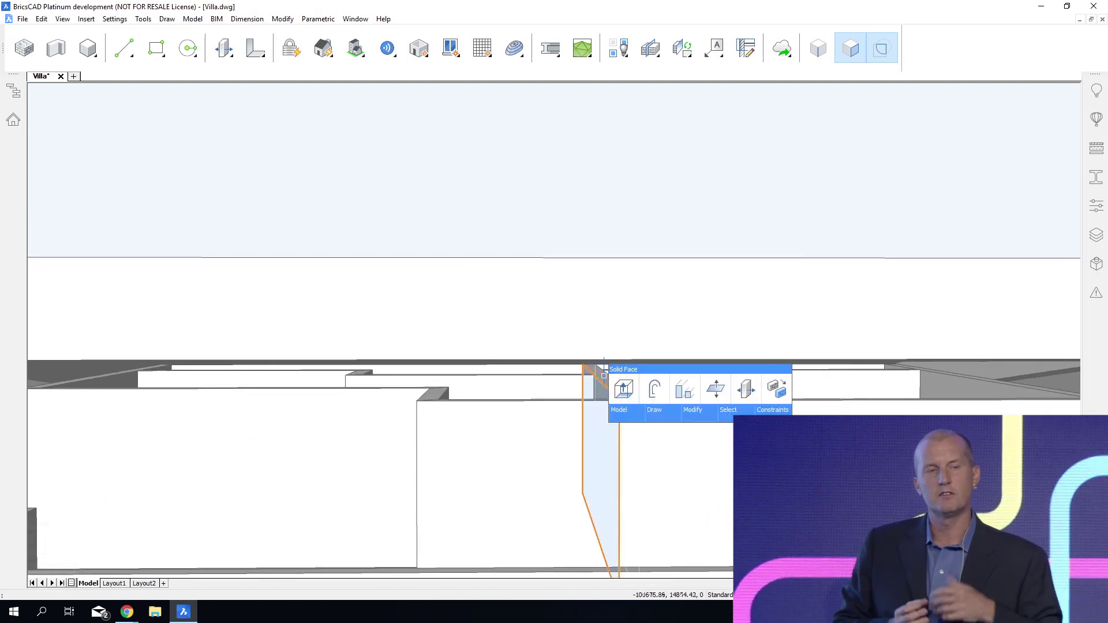
left_click(670, 380)
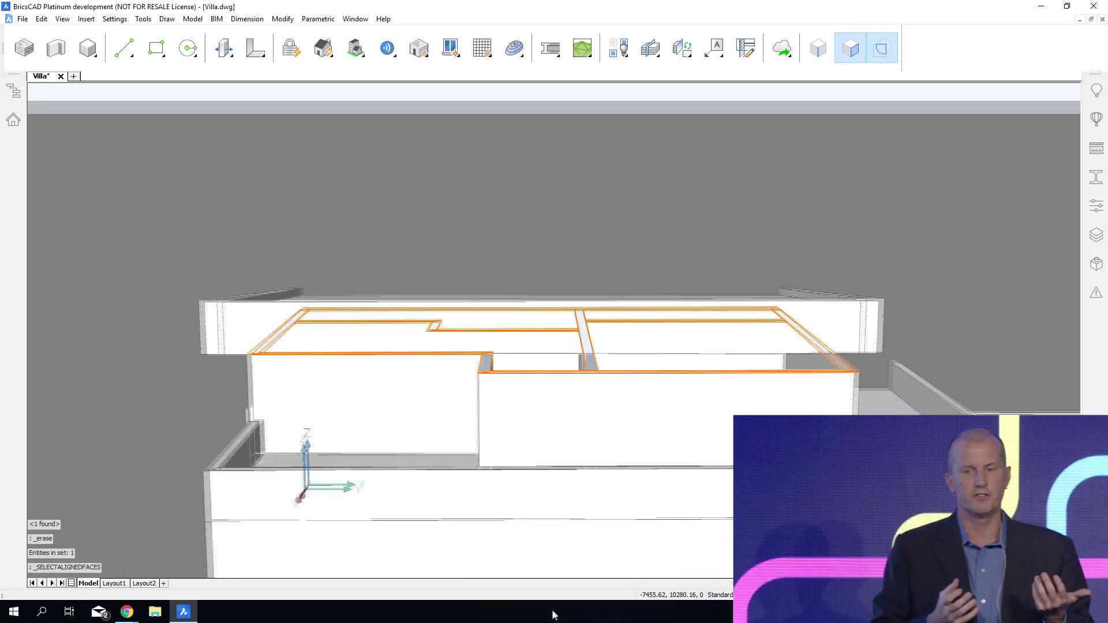
middle_click_drag(554, 615, 580, 142, "shift")
mouse_move(522, 142)
left_click(576, 164)
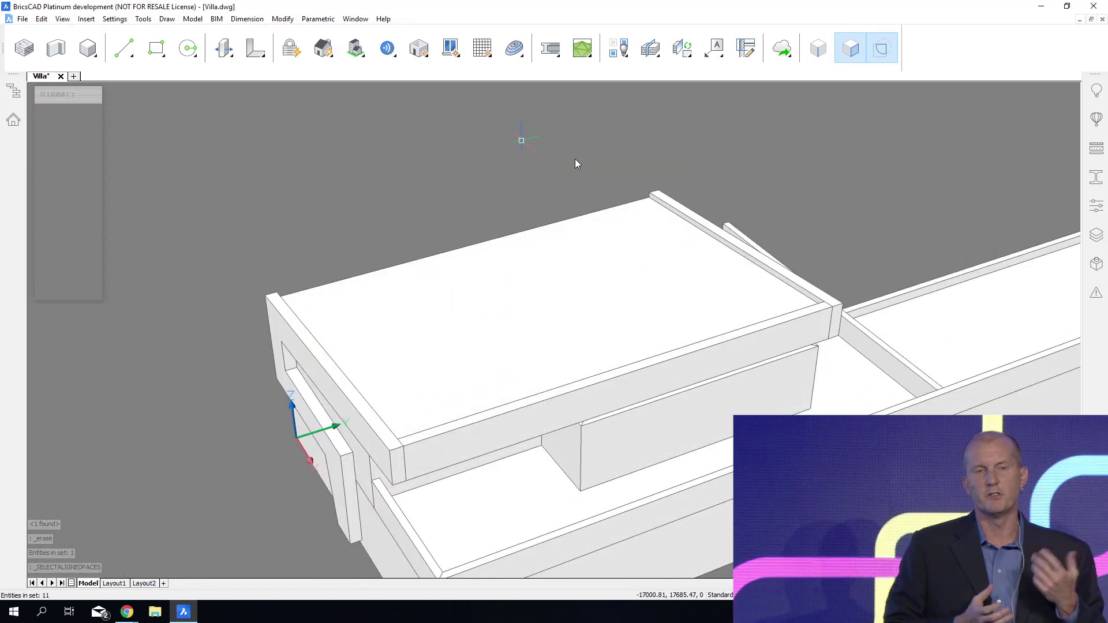
key("ctrl+s")
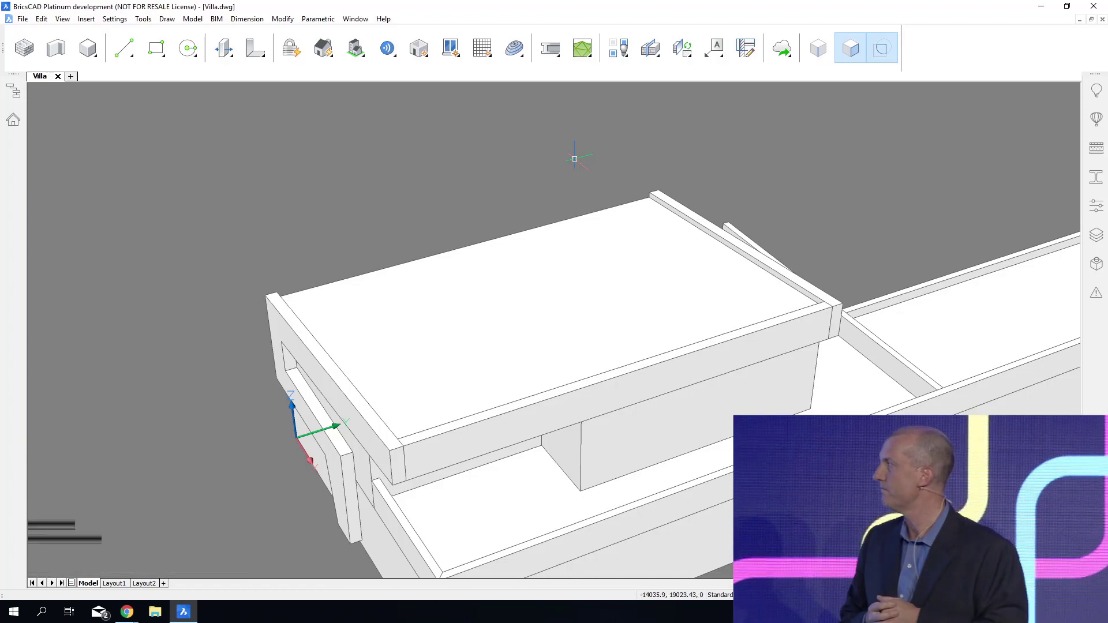
Draw a 2000 mm wide rectangle from the vertical edge of the upper-floor side wall and extrude it through the wall as an opening.
middle_click_drag(574, 158, 272, 137, "shift")
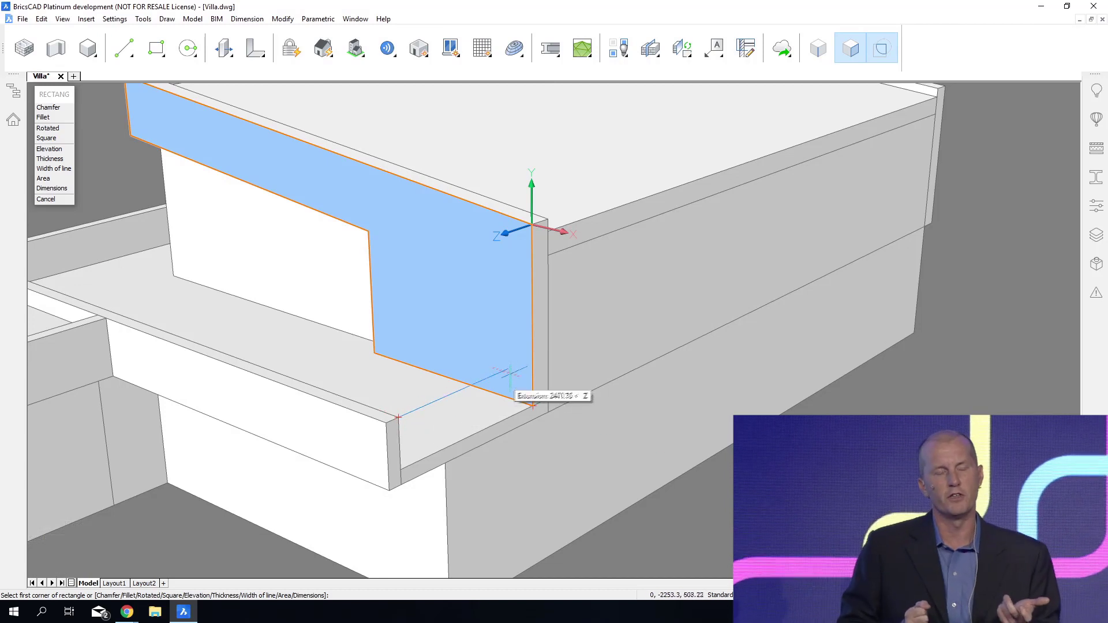
left_click(532, 357)
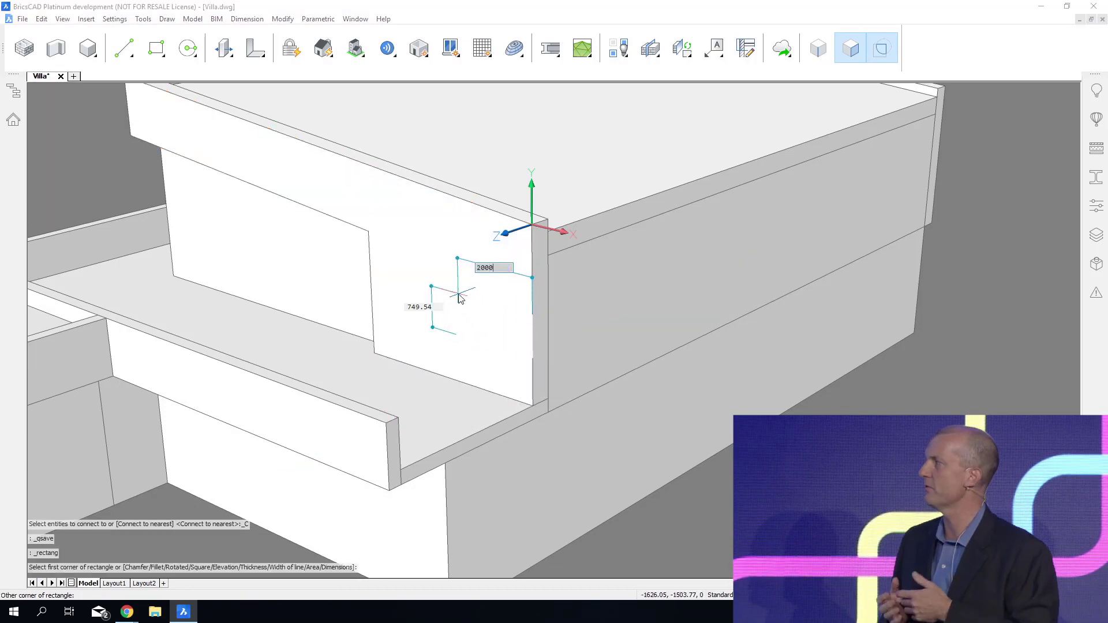
key("Return")
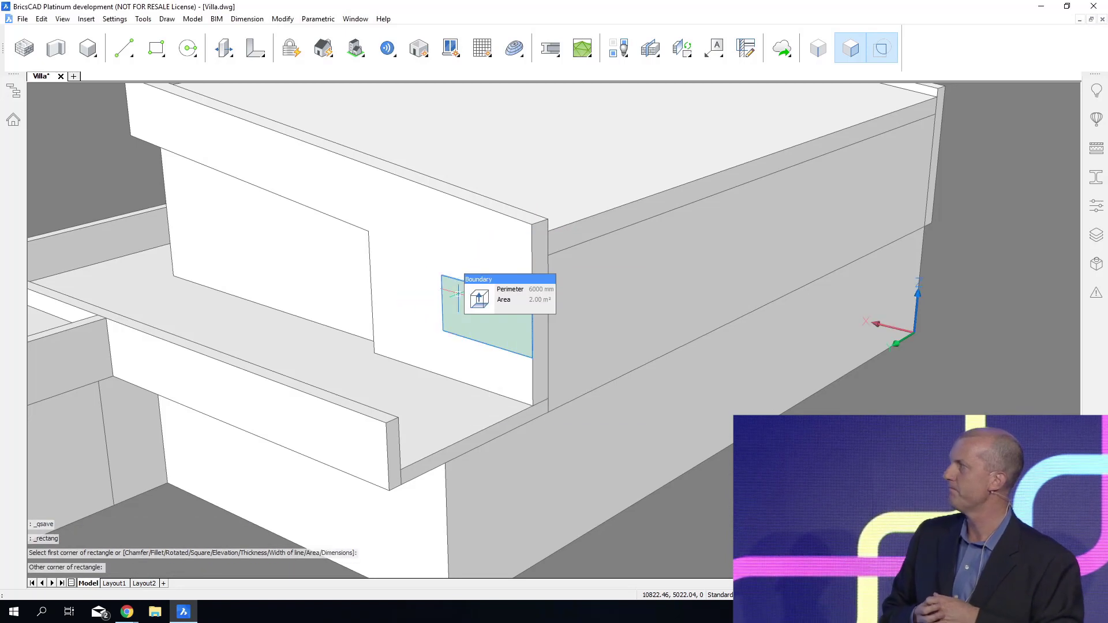
left_click(471, 299)
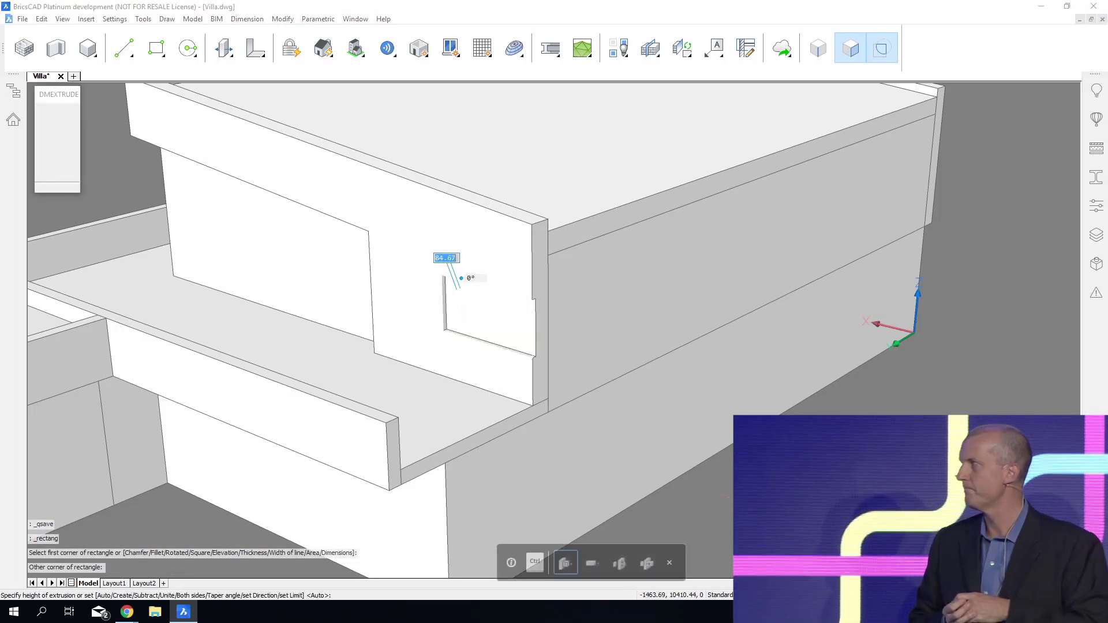
left_click(676, 209)
middle_click_drag(508, 352, 820, 294, "shift")
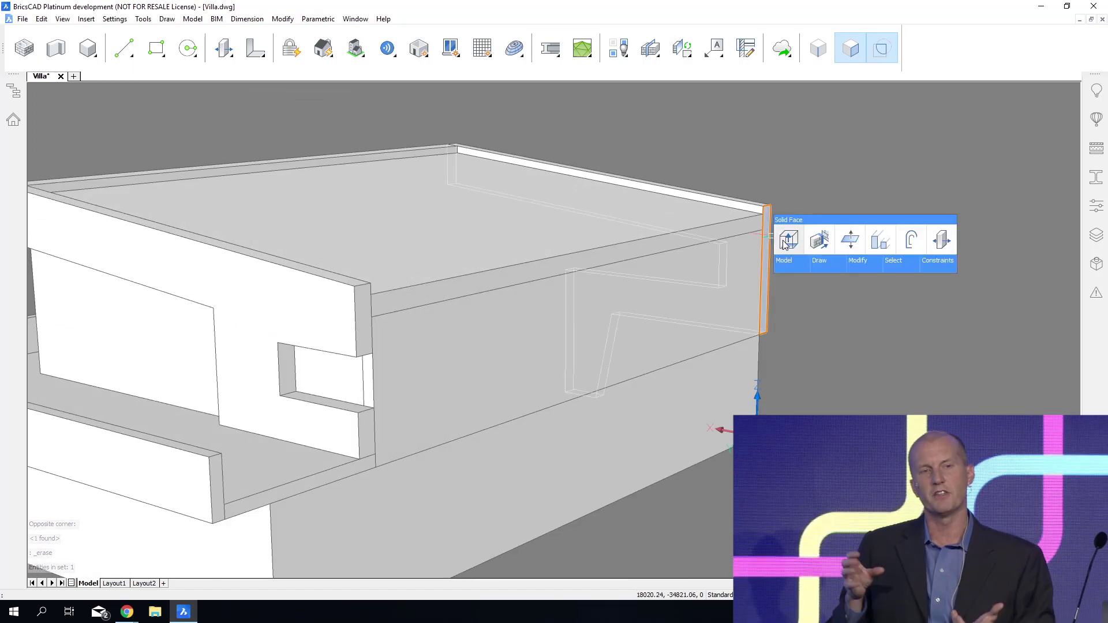
Extrude the opposite side wall's end face by 400 mm, and push the extension's inner face across to the side wall with the opening.
left_click(784, 244)
type("400")
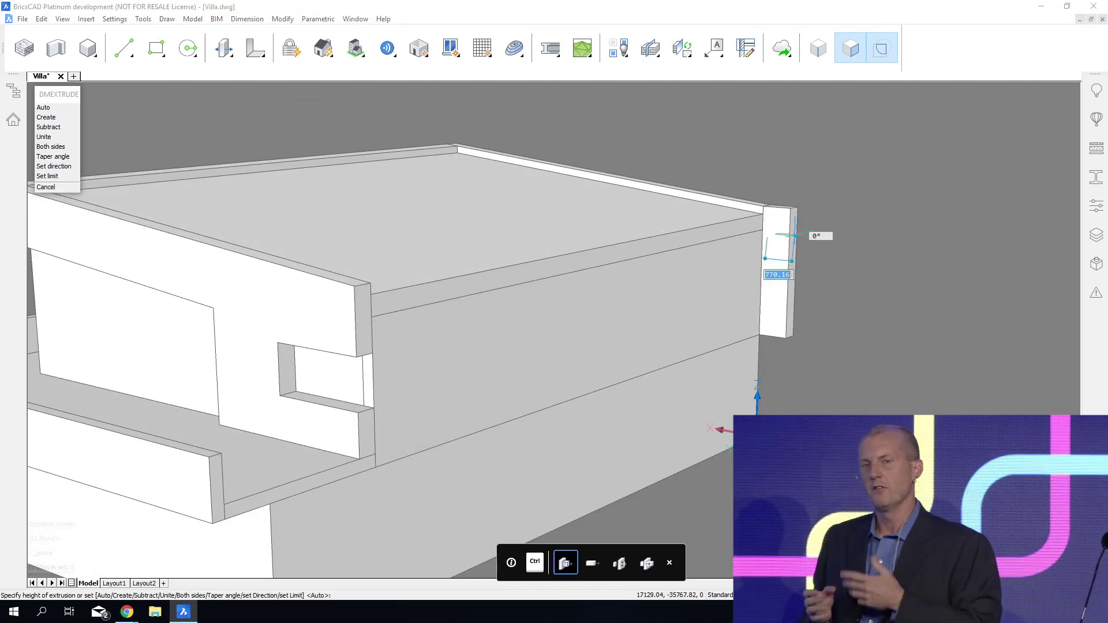
key("Return")
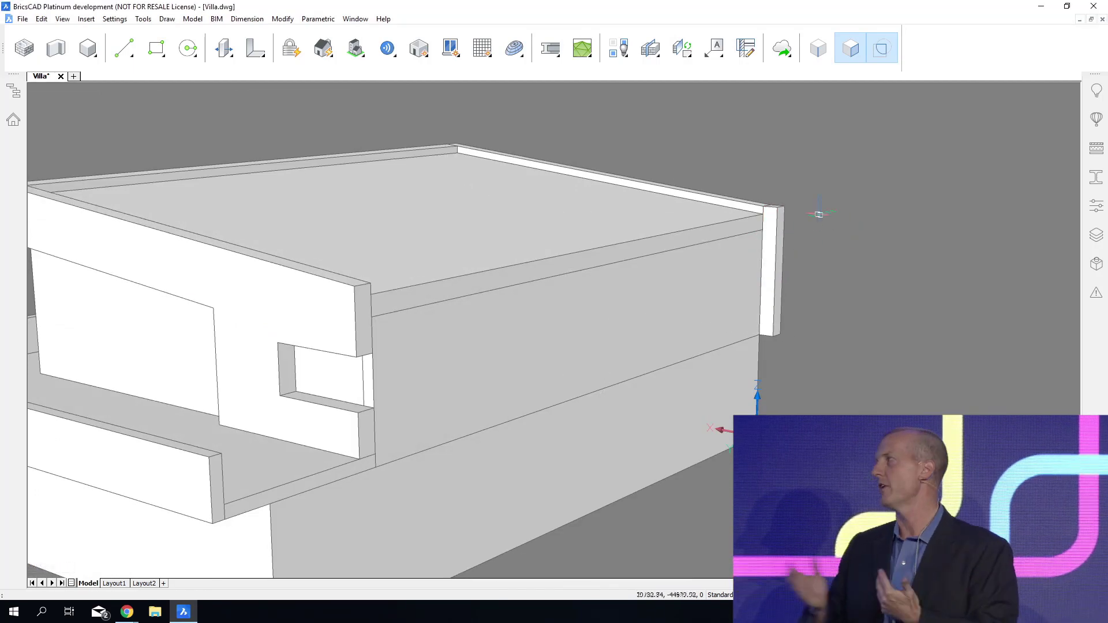
mouse_move(774, 223)
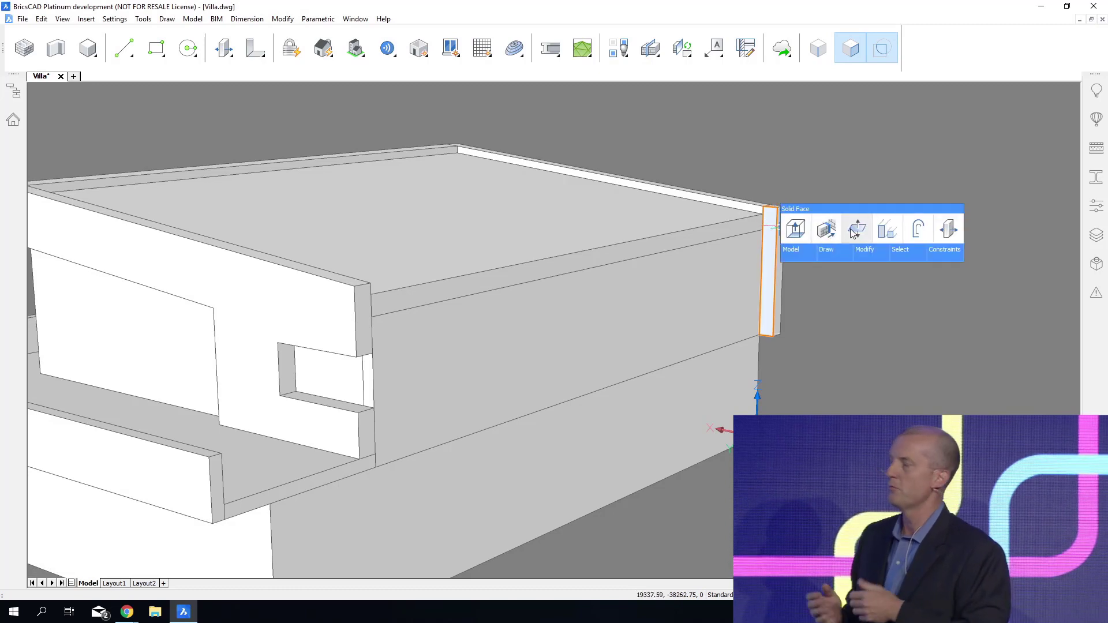
left_click(855, 231)
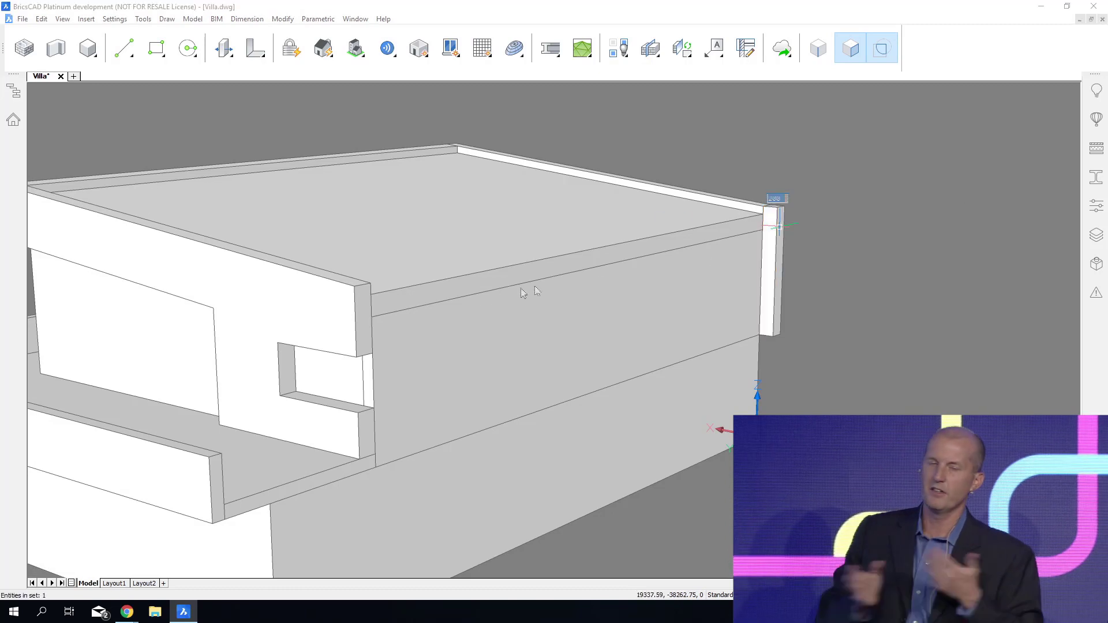
left_click(353, 285)
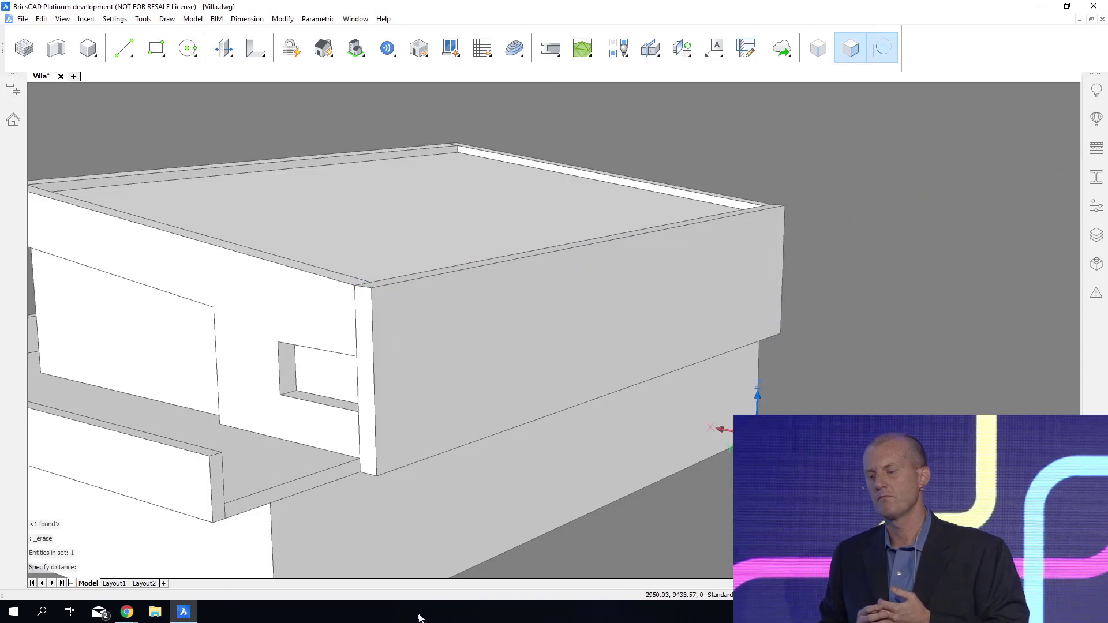
Extrude the boundary at the opening's outer end through the new long panel to carry the cut around the corner.
middle_click_drag(421, 615, 696, 247, "shift")
left_click(743, 252)
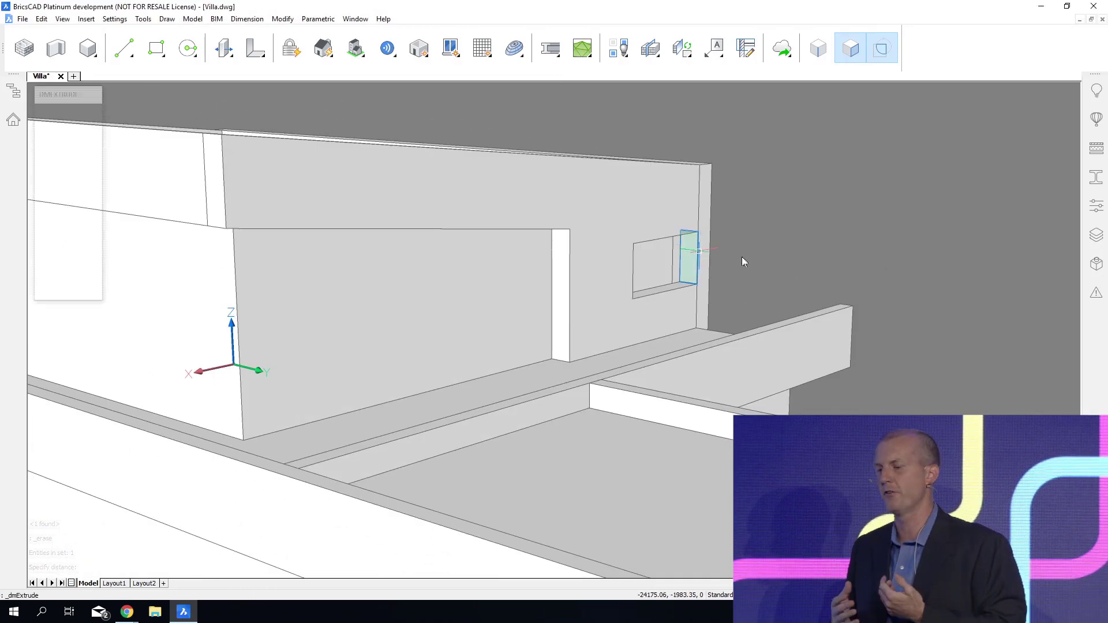
left_click(757, 252)
middle_click_drag(820, 369, 723, 584, "shift")
Push the inner end face of the corner cut 12400 mm along the long panel to form a horizontal strip opening.
scroll(698, 456, "up", 2)
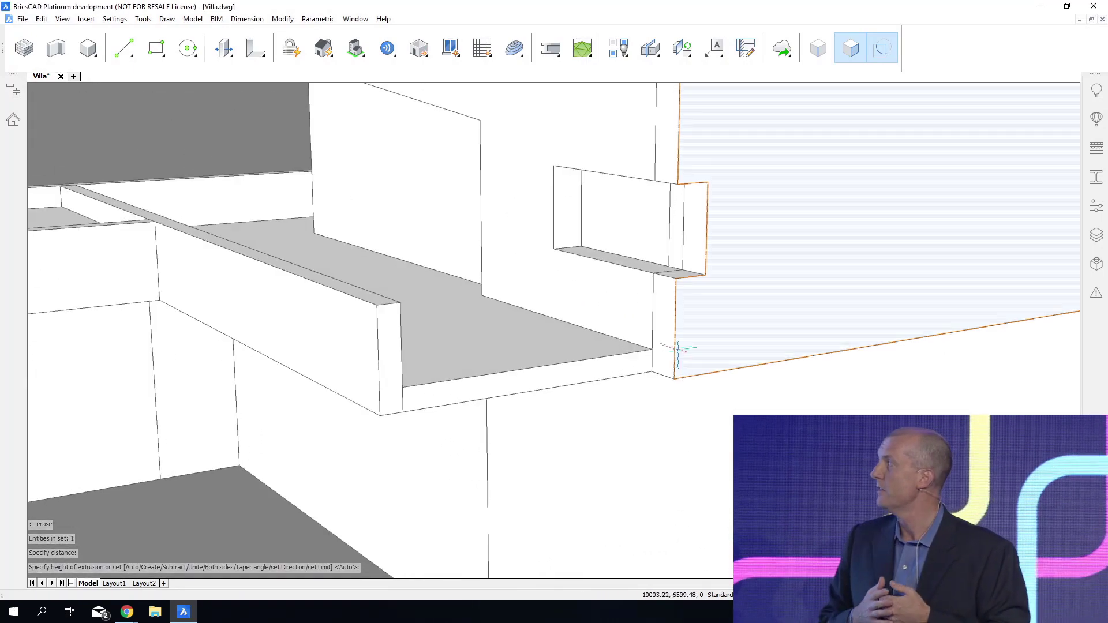
mouse_move(671, 337)
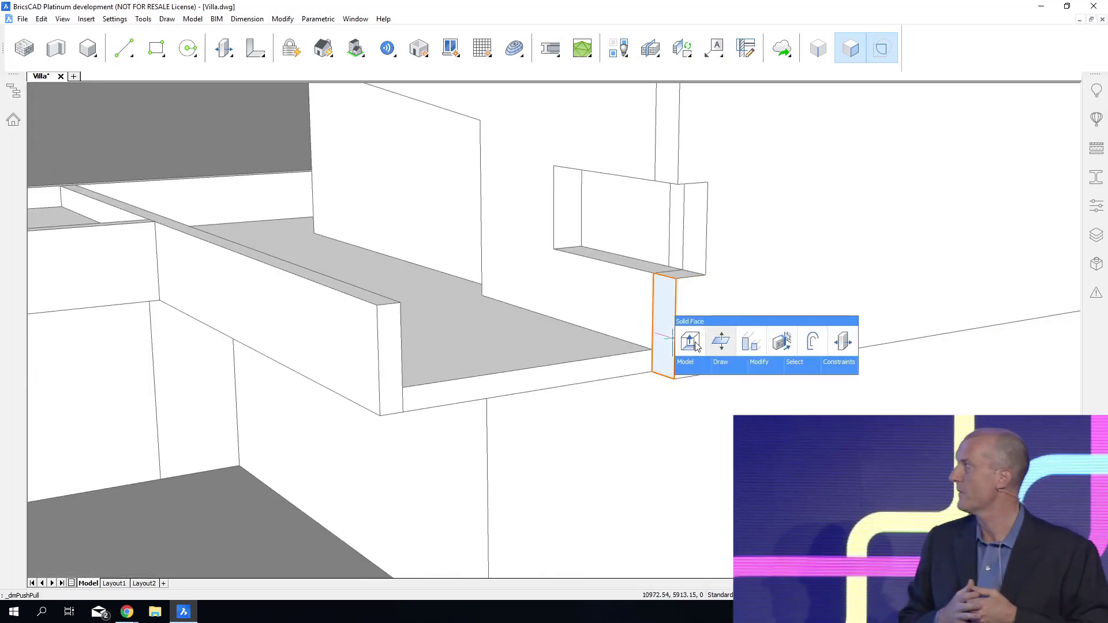
left_click(691, 341)
scroll(623, 292, "down", 4)
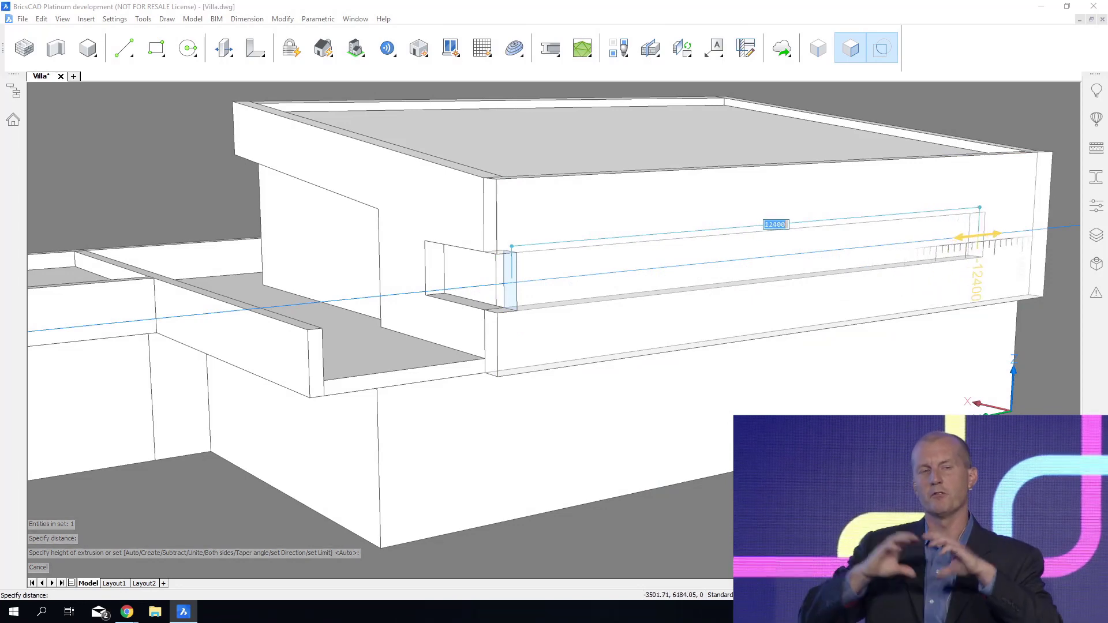
left_click(979, 236)
Connect the two inner upper-floor walls that meet behind the wrap-around opening with an L-connection at their corner.
middle_click_drag(623, 413, 681, 434, "shift")
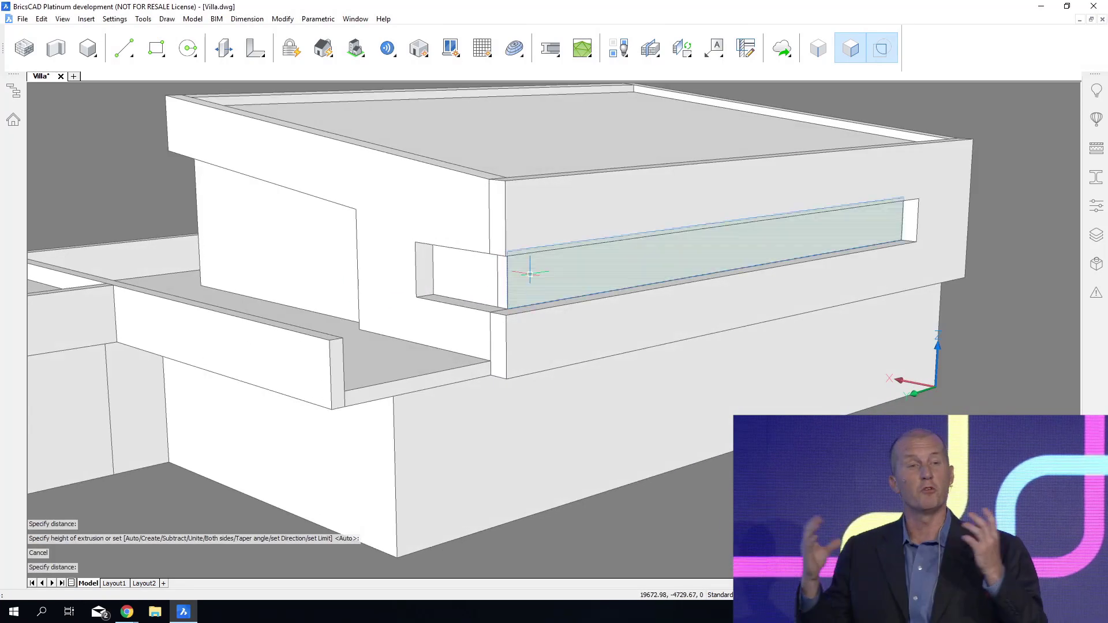
key("Tab")
left_click(530, 274)
key("Tab")
left_click(483, 272)
left_click(504, 283)
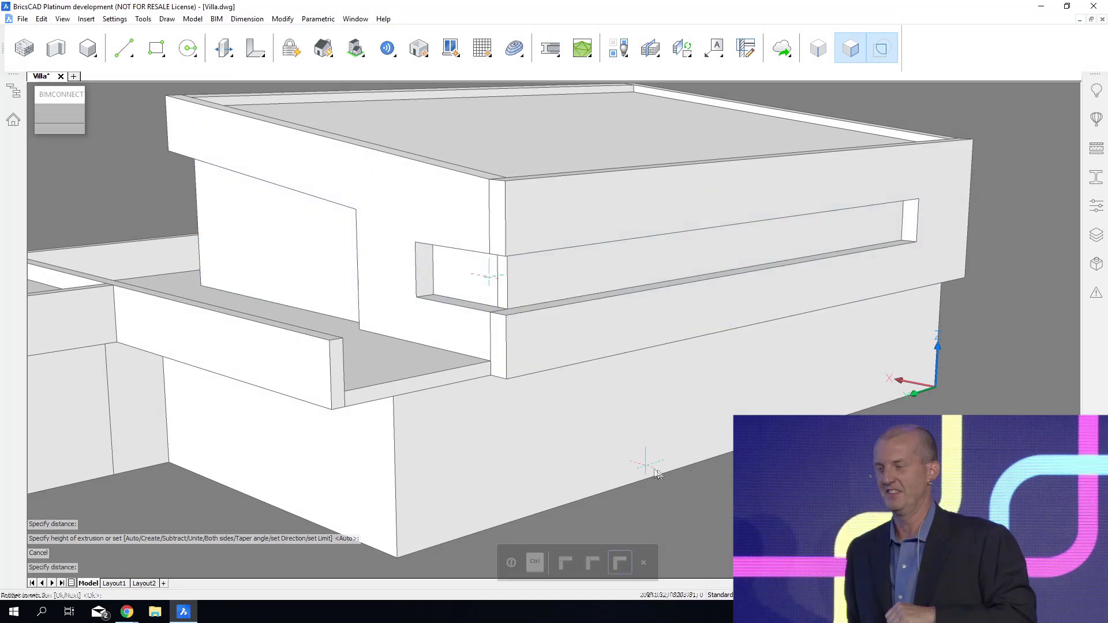
key("Return")
Push the end face of the long panel's lower band out 3400 mm to the terrace parapet's outer corner.
middle_click_drag(551, 411, 566, 435, "shift")
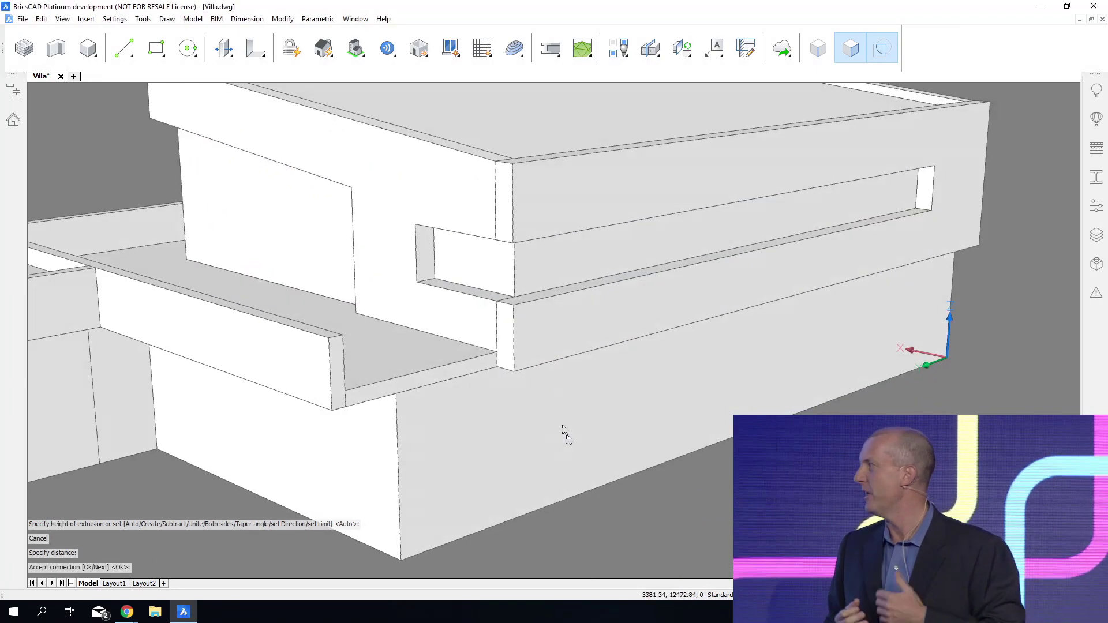
scroll(567, 435, "up", 1)
middle_click_drag(623, 520, 647, 345, "shift")
mouse_move(600, 306)
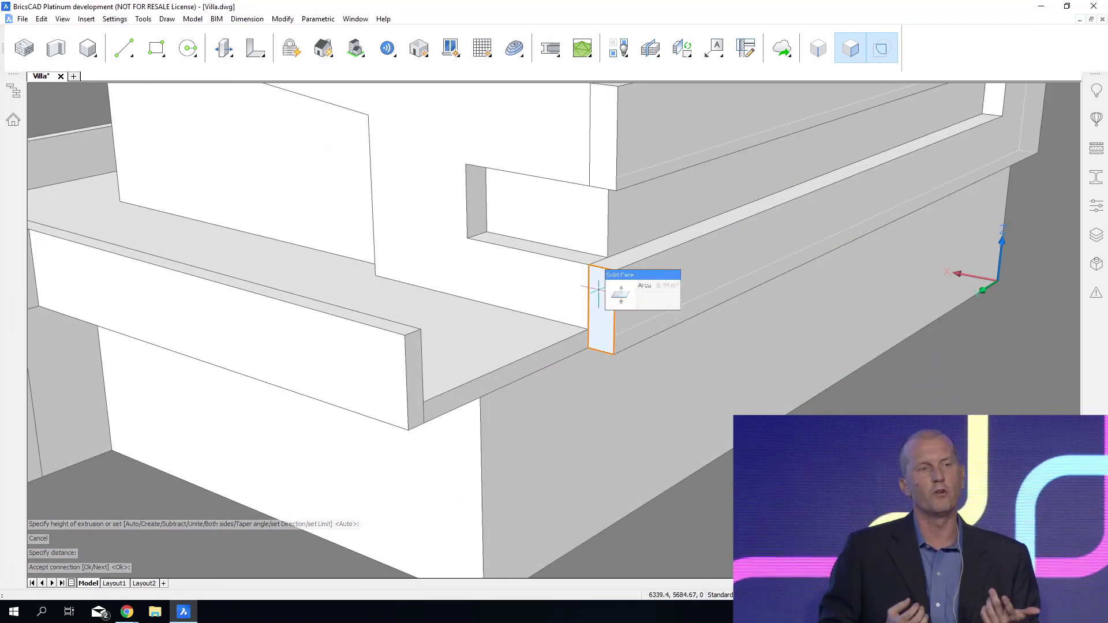
left_click(614, 304)
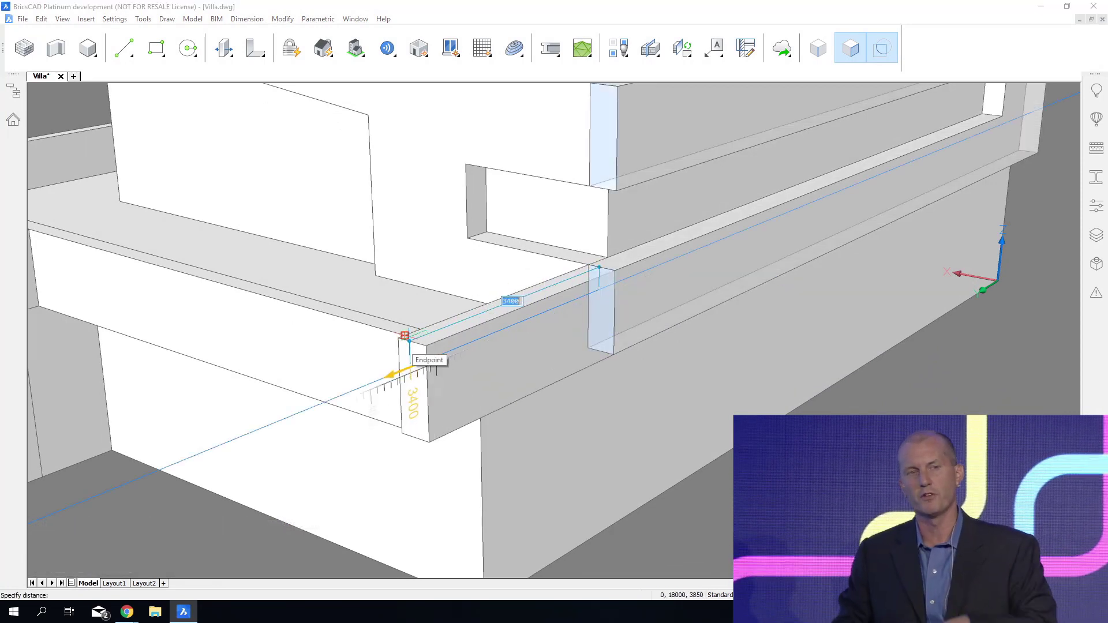
left_click(407, 339)
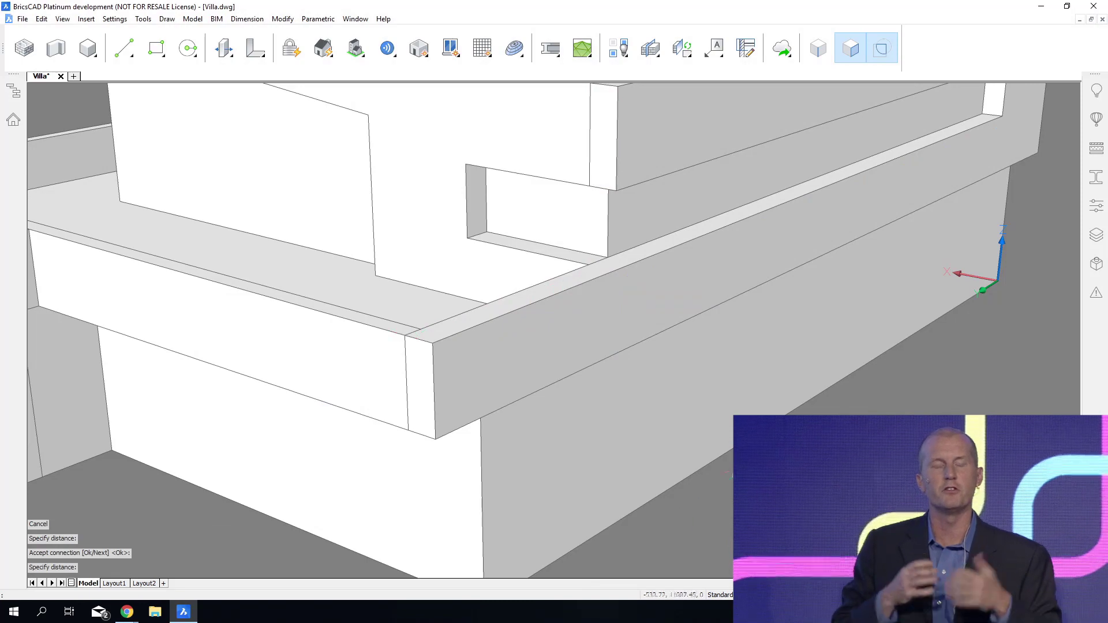
Offset the lower band's underside end edge through the ground-floor wall corner and push the bounded area down to the wall base as a leg.
middle_click_drag(734, 474, 677, 295, "shift")
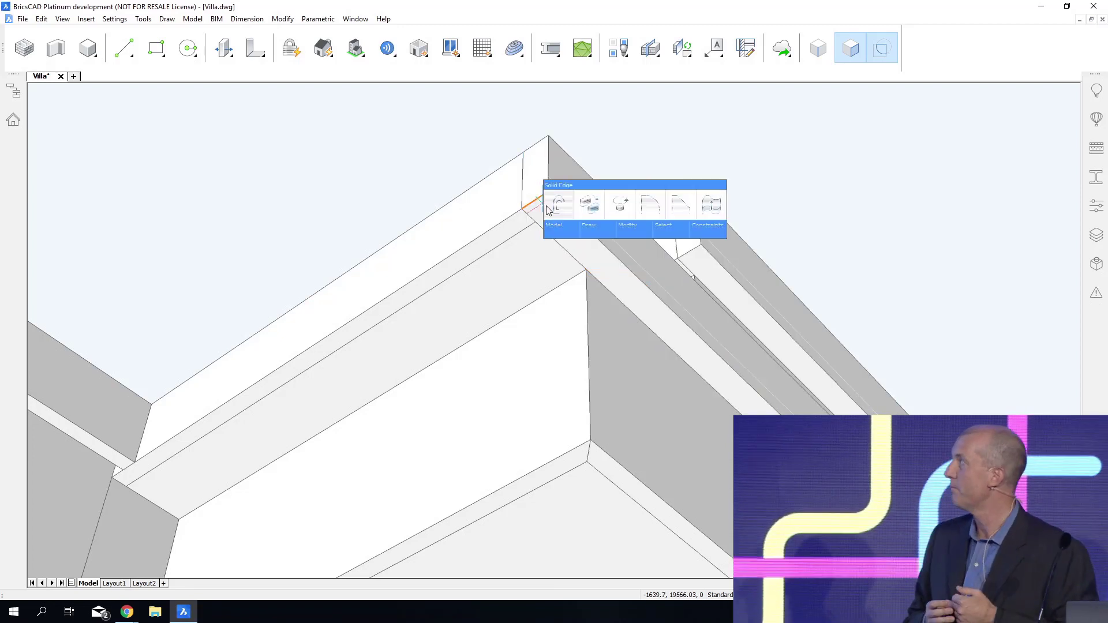
left_click(550, 208)
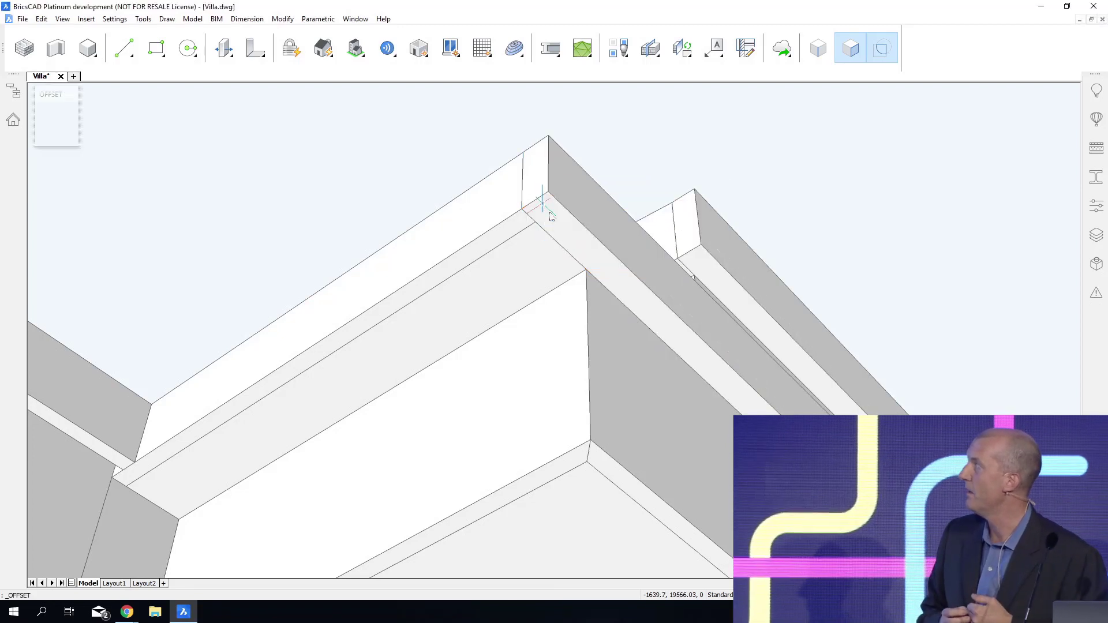
left_click(584, 263)
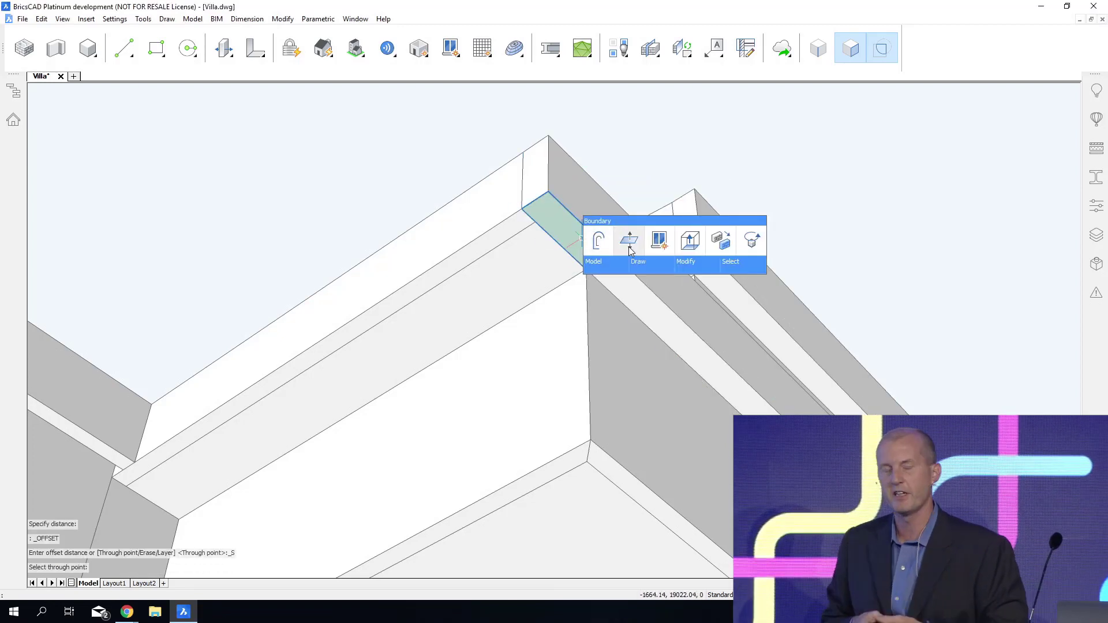
left_click(631, 249)
scroll(601, 243, "up", 5)
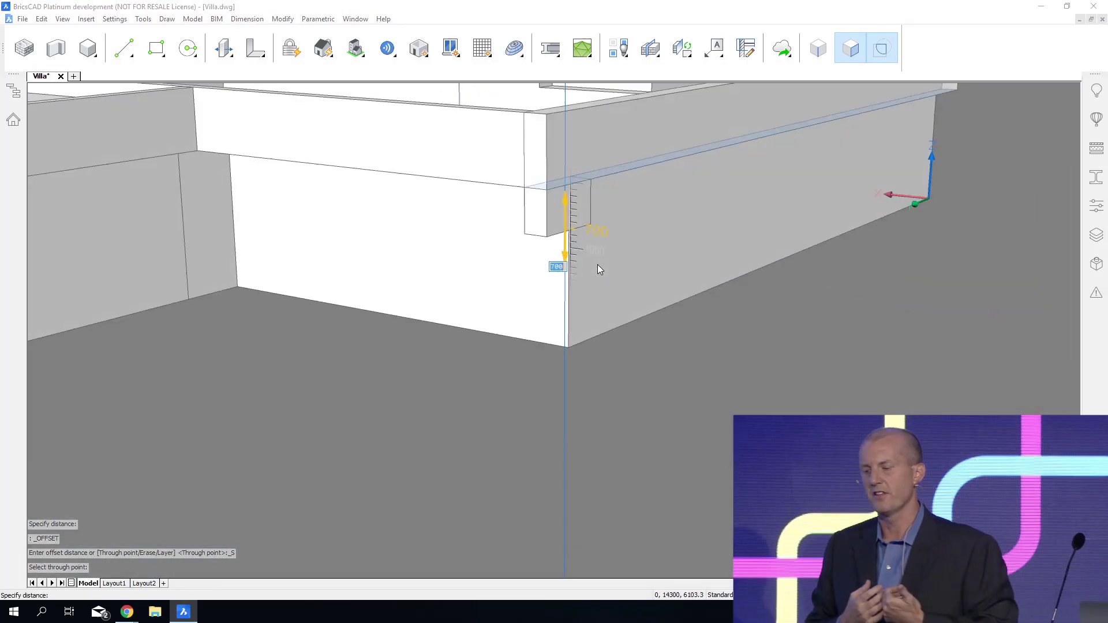
middle_click_drag(598, 265, 608, 321, "shift")
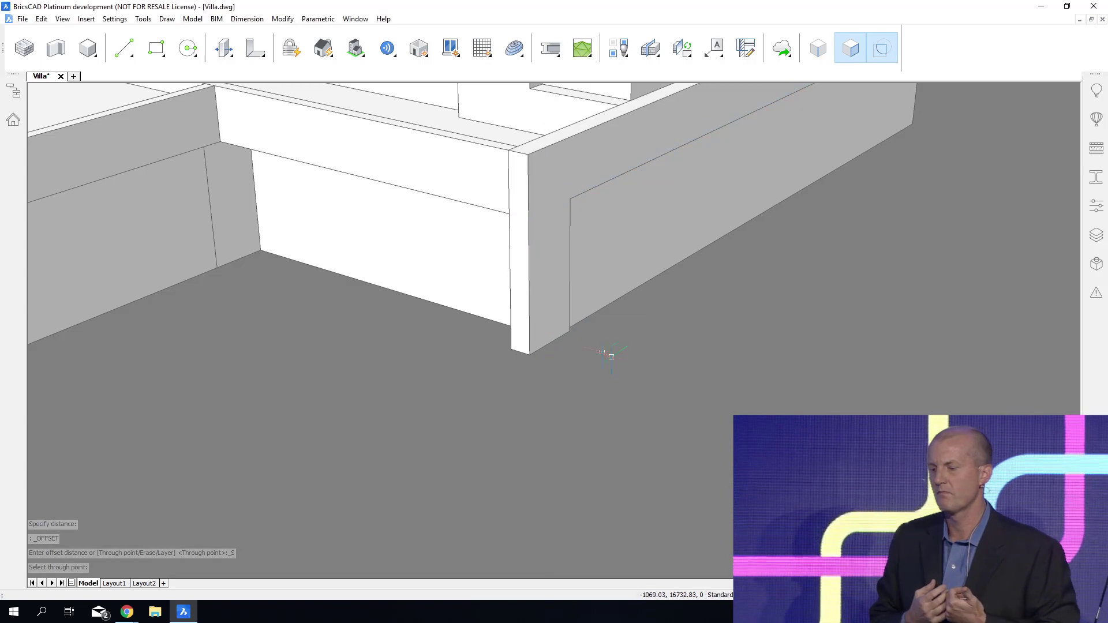
Rotate the leg's front and back faces together by 12° about its top edge so it slants outward, and save the drawing.
left_click(522, 184)
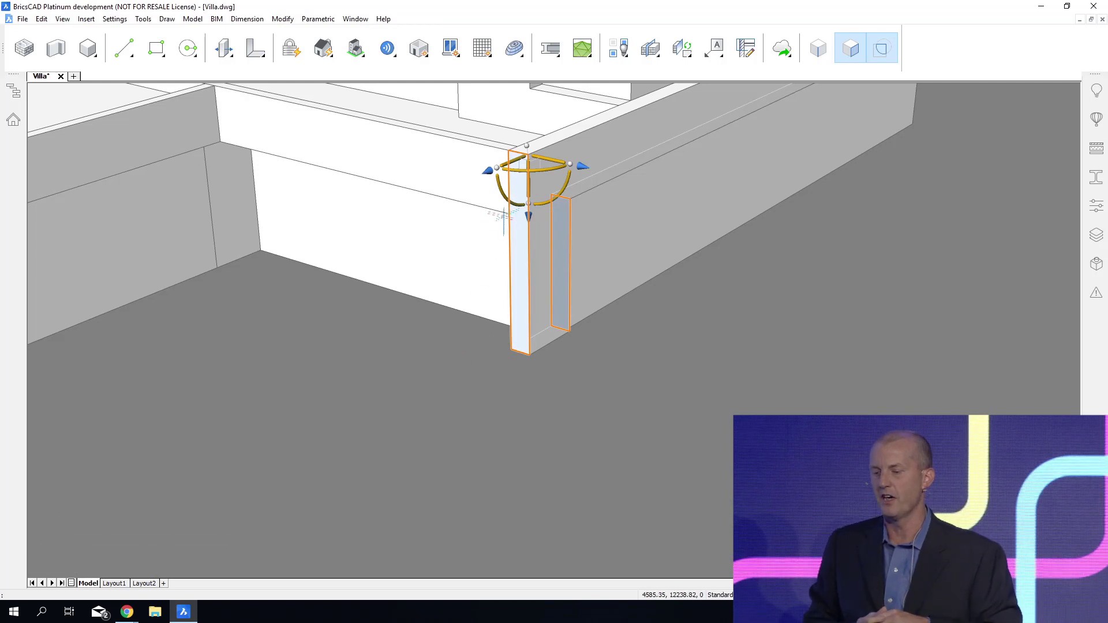
left_click(503, 195)
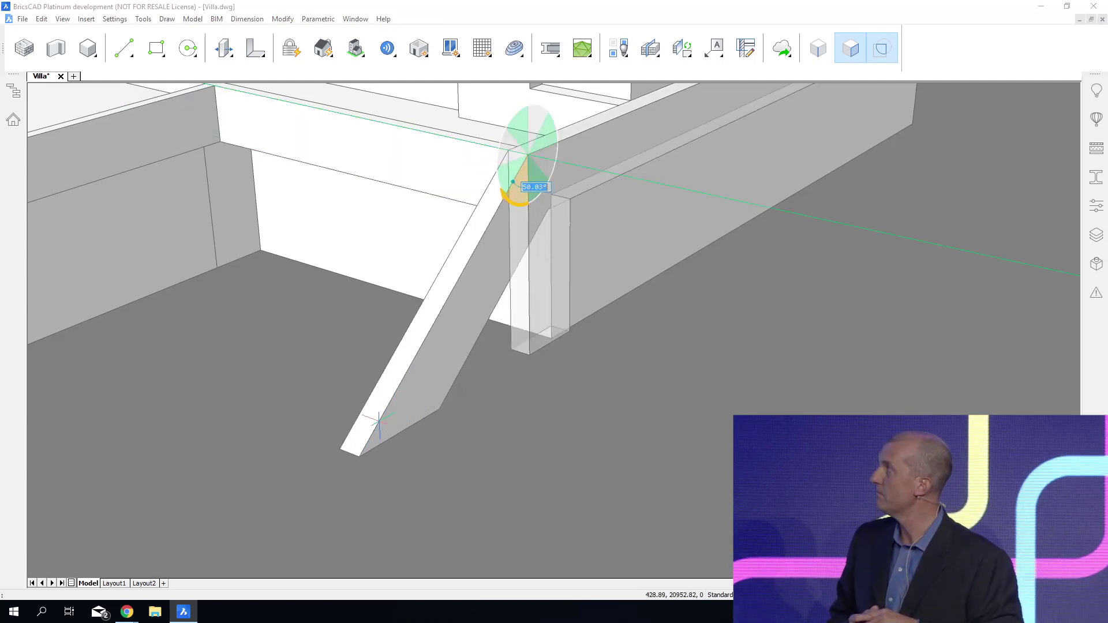
type("12")
key("Return")
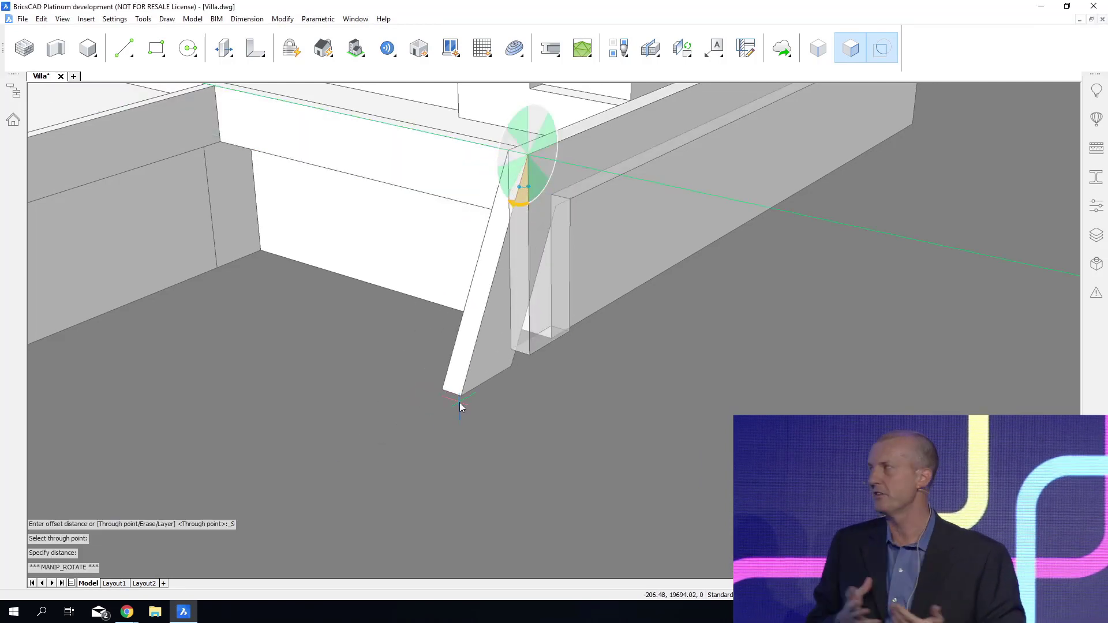
key("Escape")
scroll(723, 441, "down", 1)
scroll(789, 488, "down", 3)
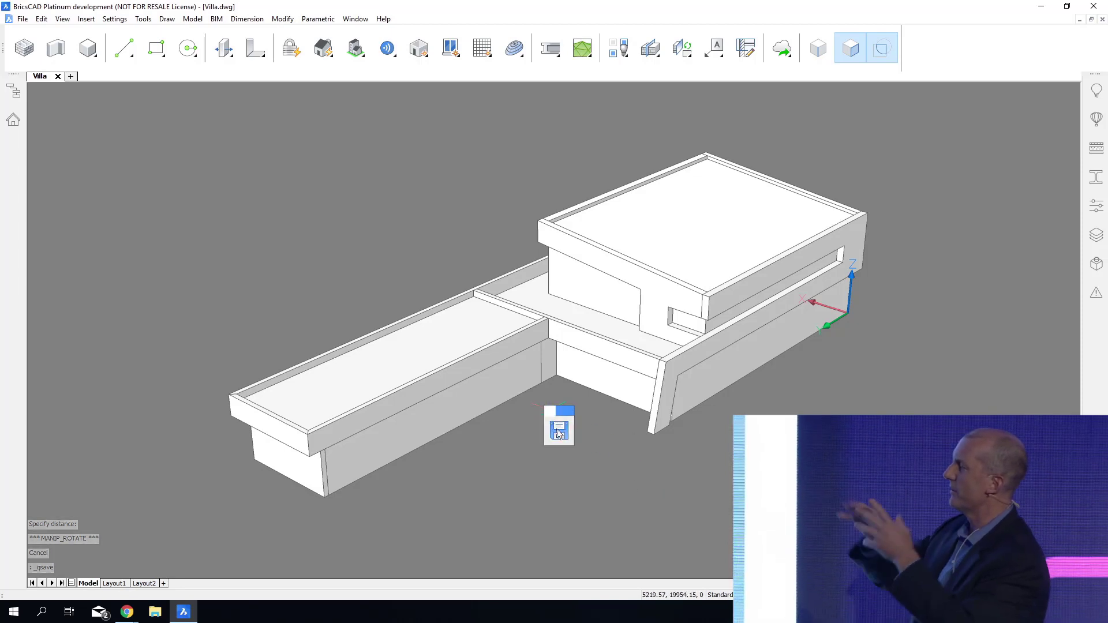
Draw a large rectangle on the ground around the whole villa and extrude it into a thin ground slab.
left_click(587, 434)
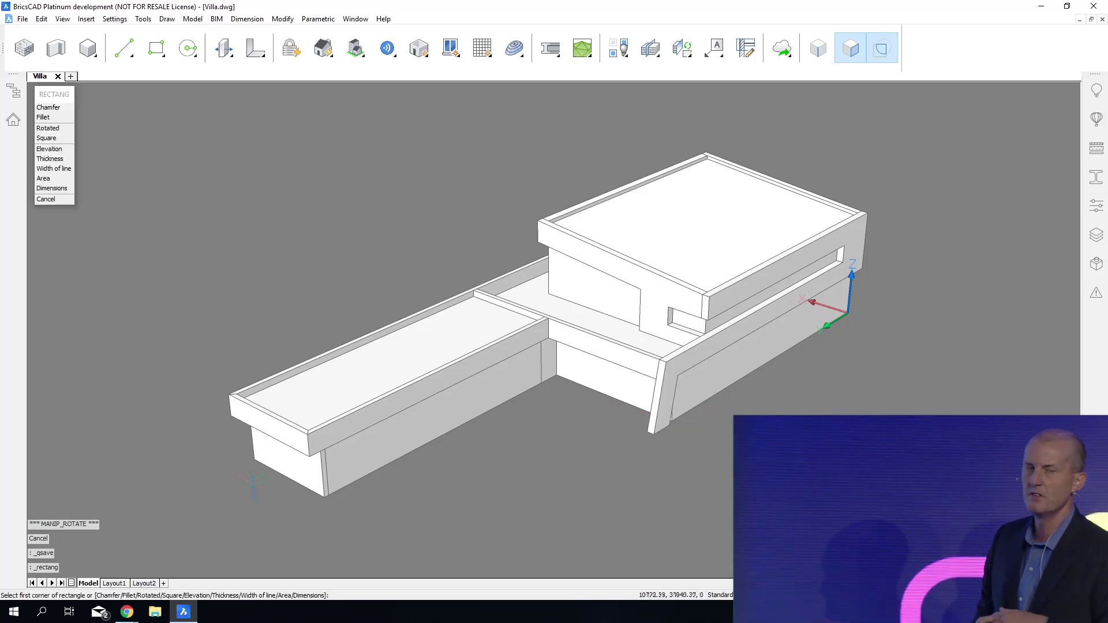
left_click(171, 466)
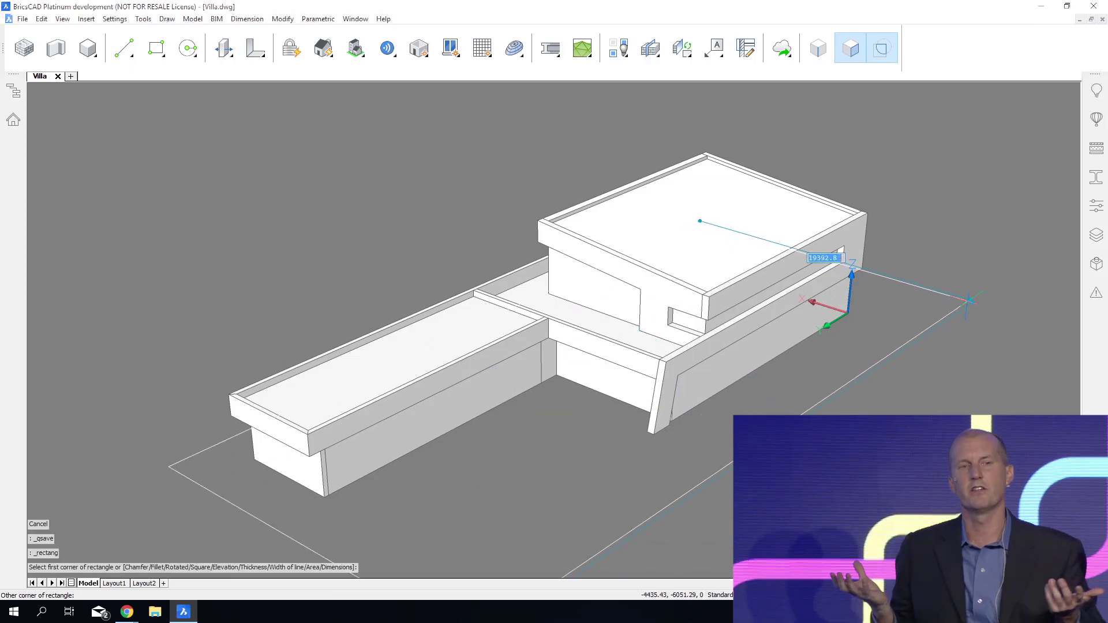
left_click(970, 301)
left_click(960, 317)
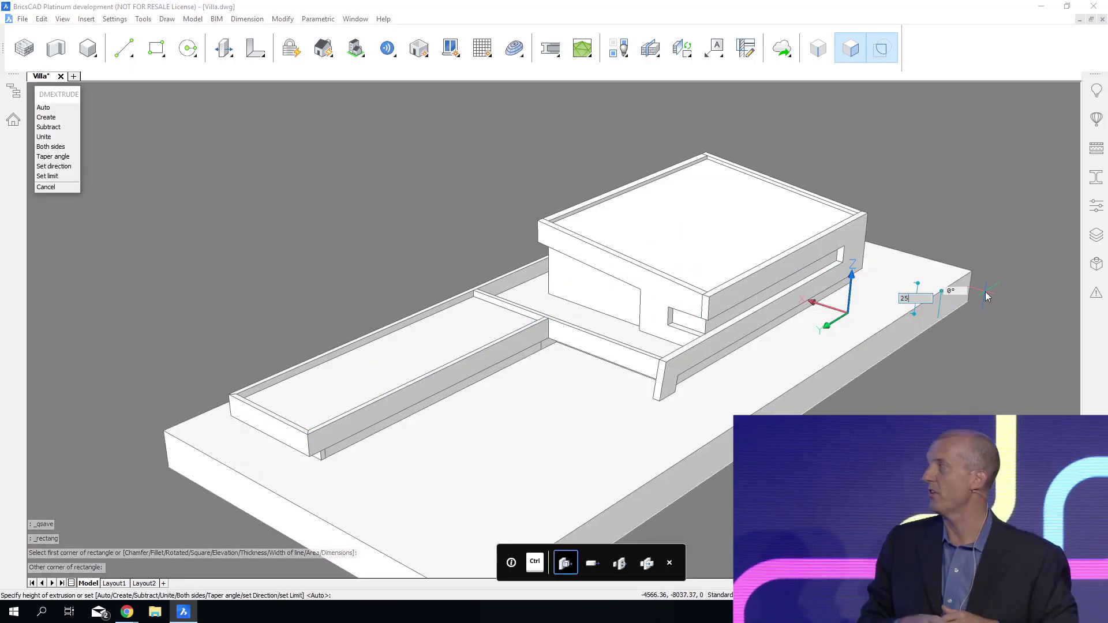
key("Return")
middle_click_drag(985, 292, 993, 238)
Slice the low wing's long outer wall along the plane of a planar face, keeping both sides.
middle_click_drag(586, 466, 619, 415, "shift")
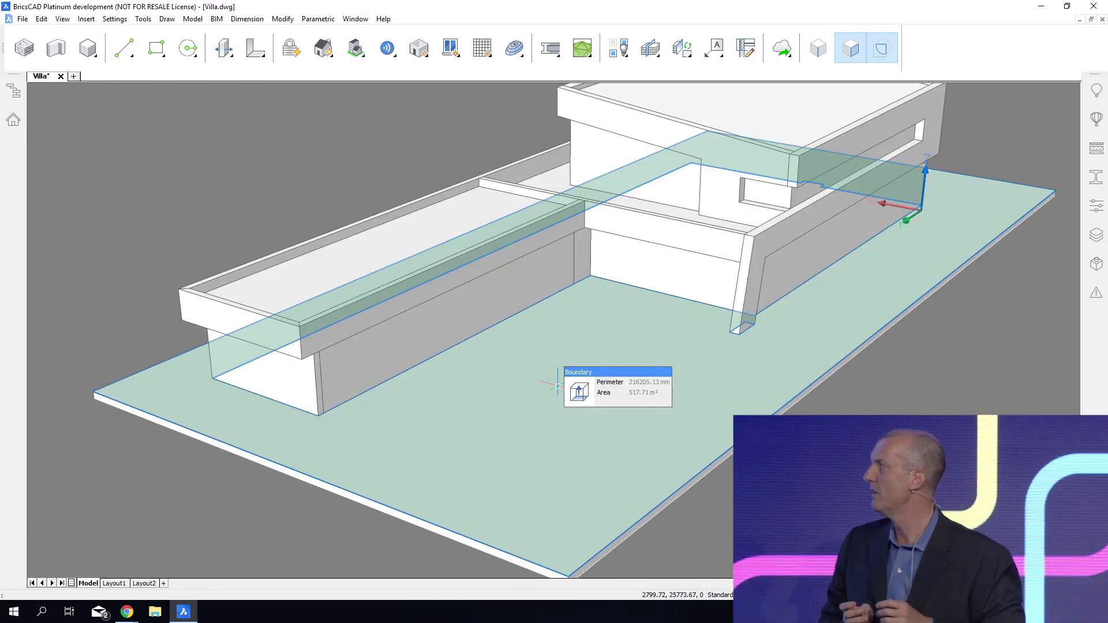
key("Tab")
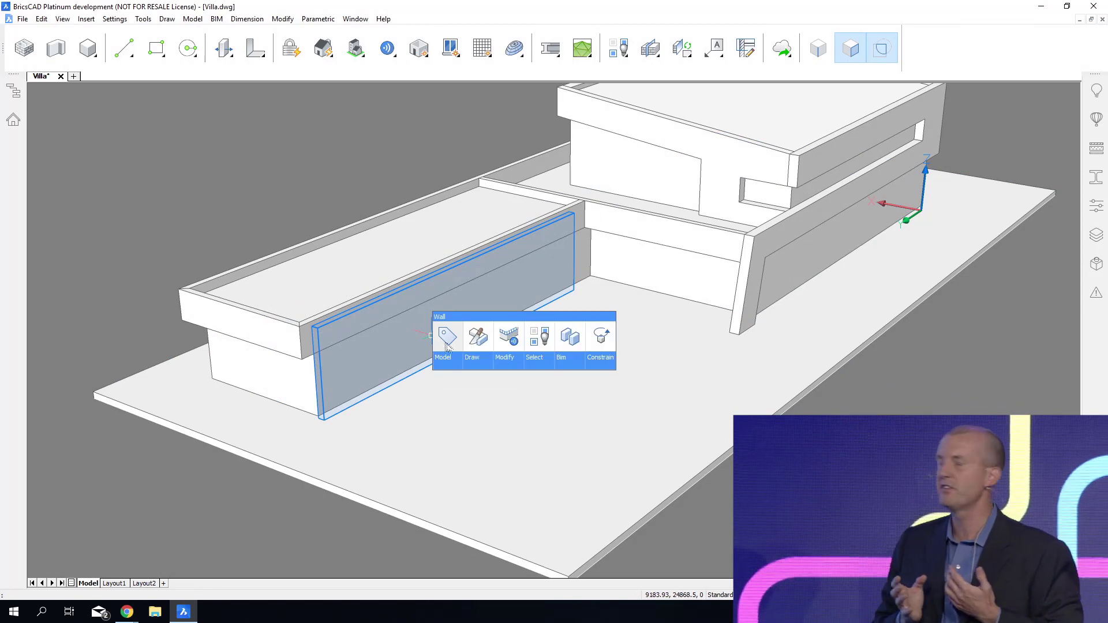
left_click(476, 343)
left_click(470, 396)
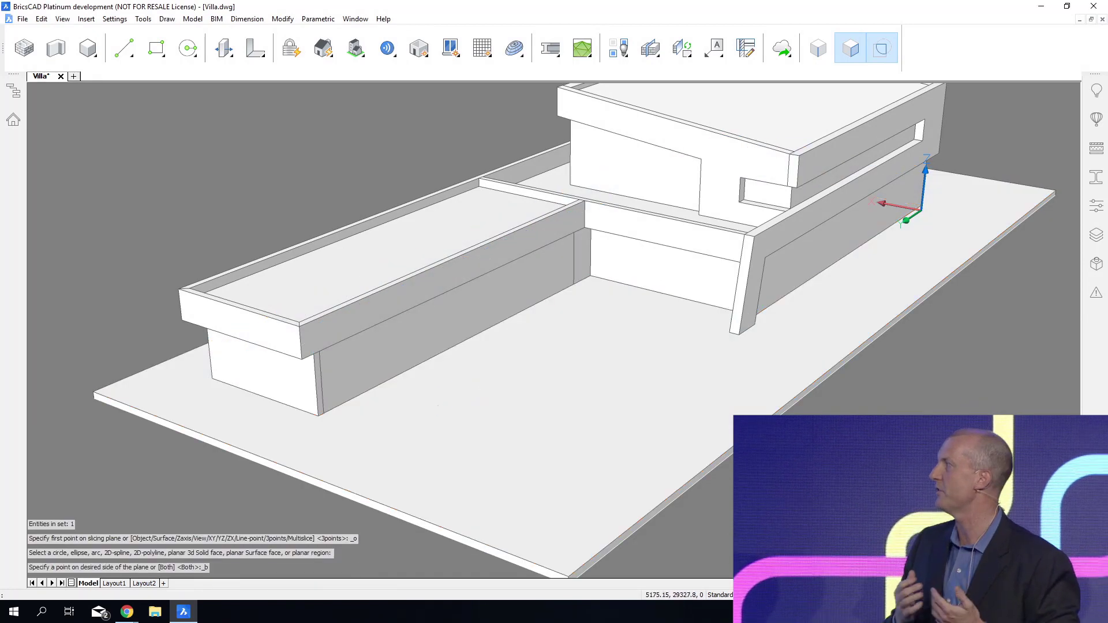
Union the ground slab with the thin strip at the base of the low wing's long wall into one solid.
right_click(417, 383)
left_click(312, 486)
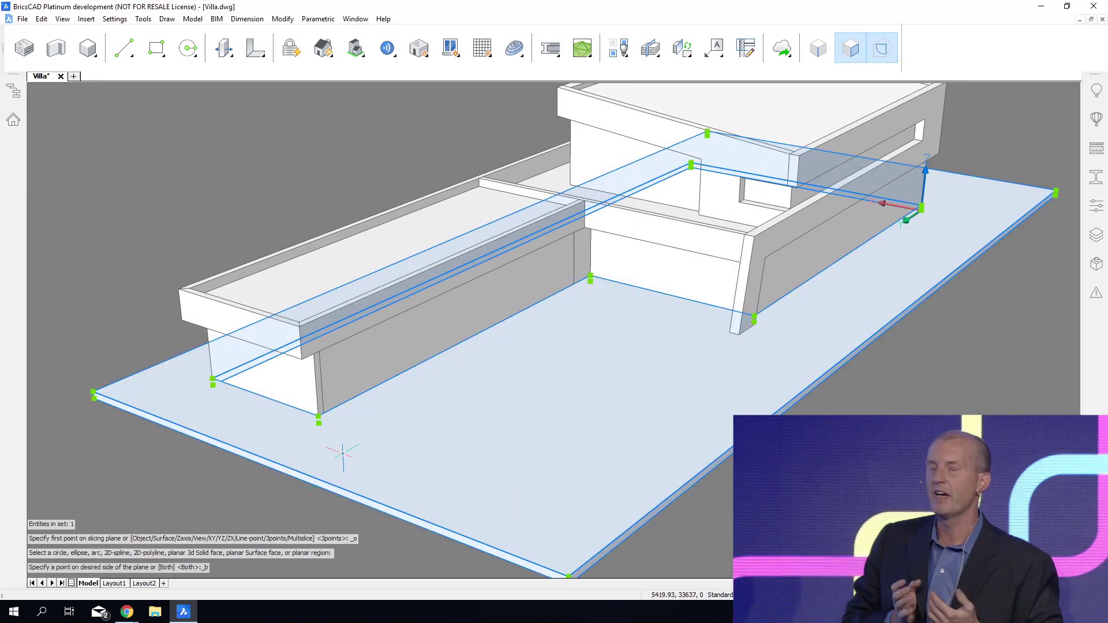
key("Escape")
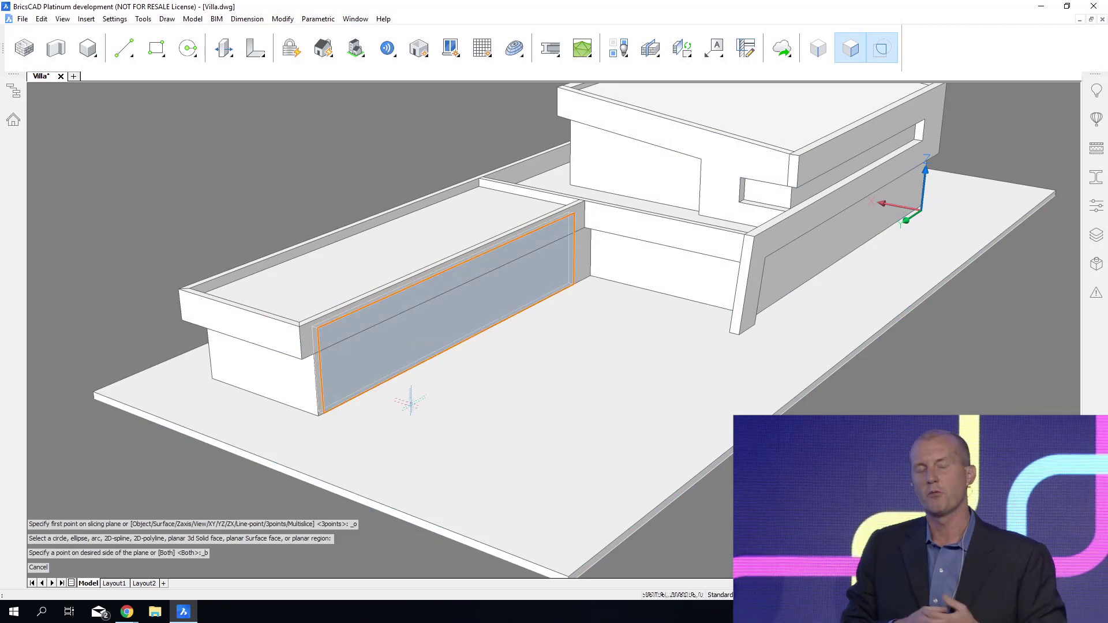
left_click(394, 401)
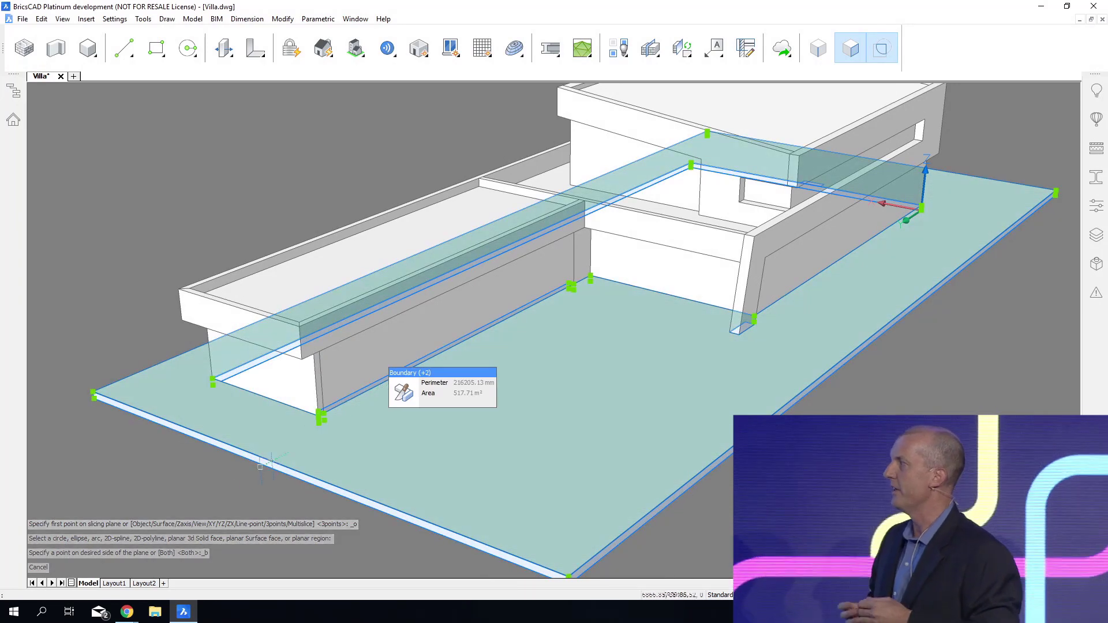
right_click(183, 482)
mouse_move(195, 504)
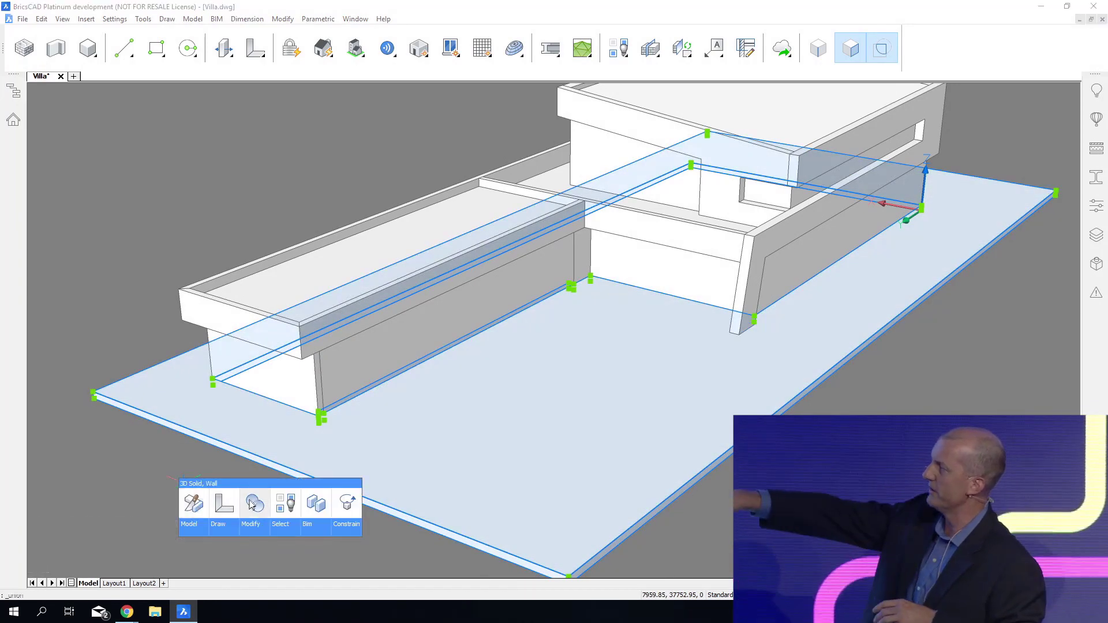
left_click(251, 506)
Assign a BIM classification to the united ground solid and save the drawing.
mouse_move(460, 408)
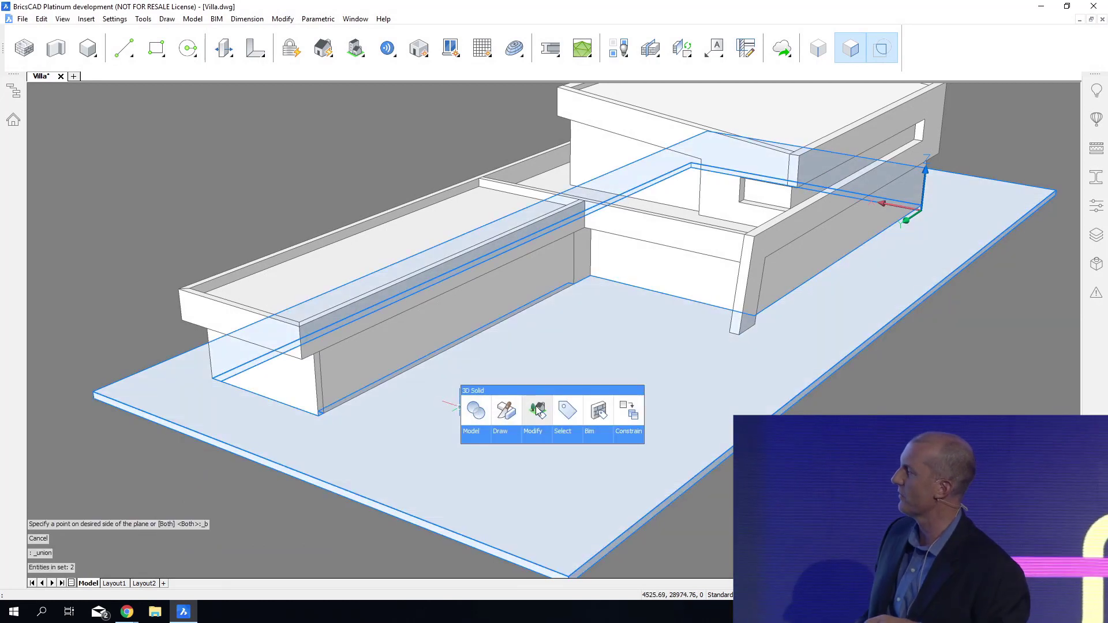
left_click(537, 411)
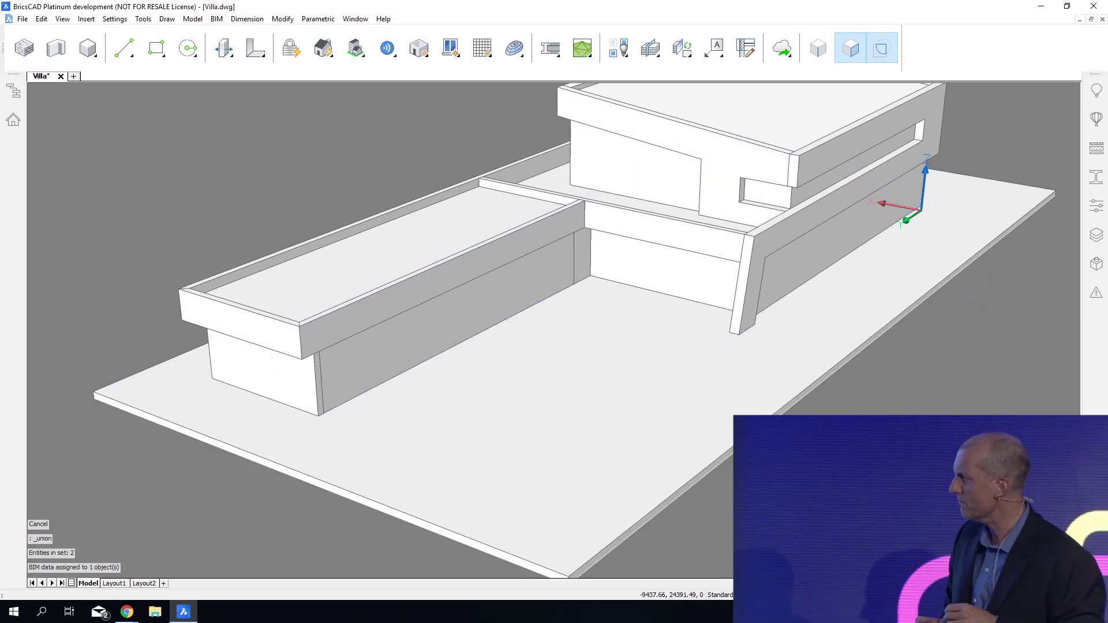
middle_click_drag(831, 491, 807, 455, "shift")
scroll(398, 295, "up", 8)
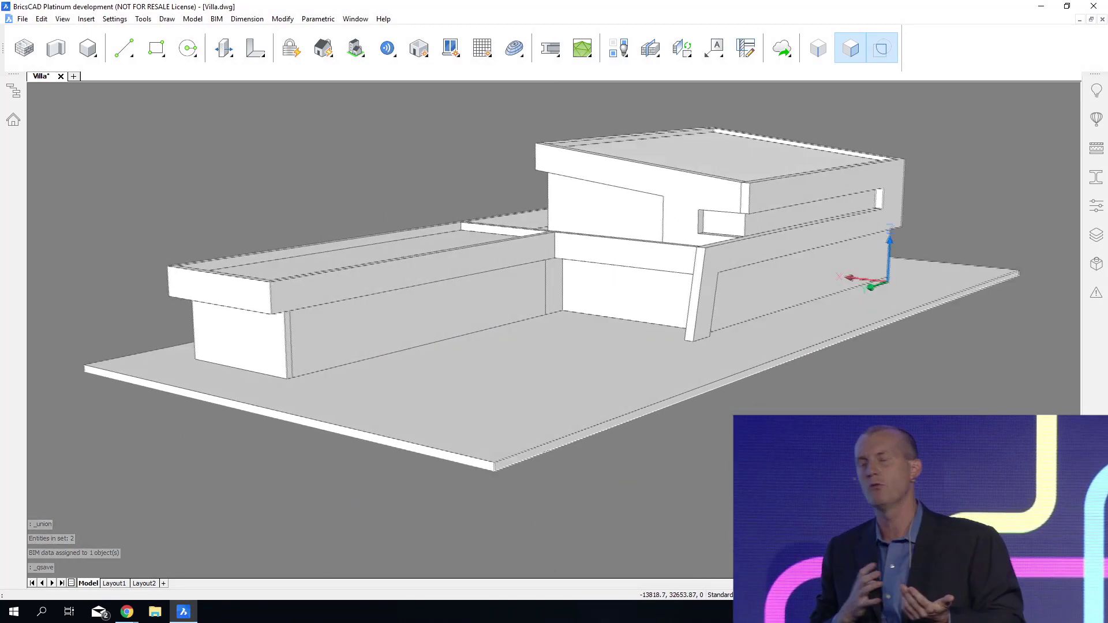
Panelize the low wing's long wall face into one row of seven panels, 2042.86 mm wide and 3000 mm high.
scroll(151, 312, "up", 2)
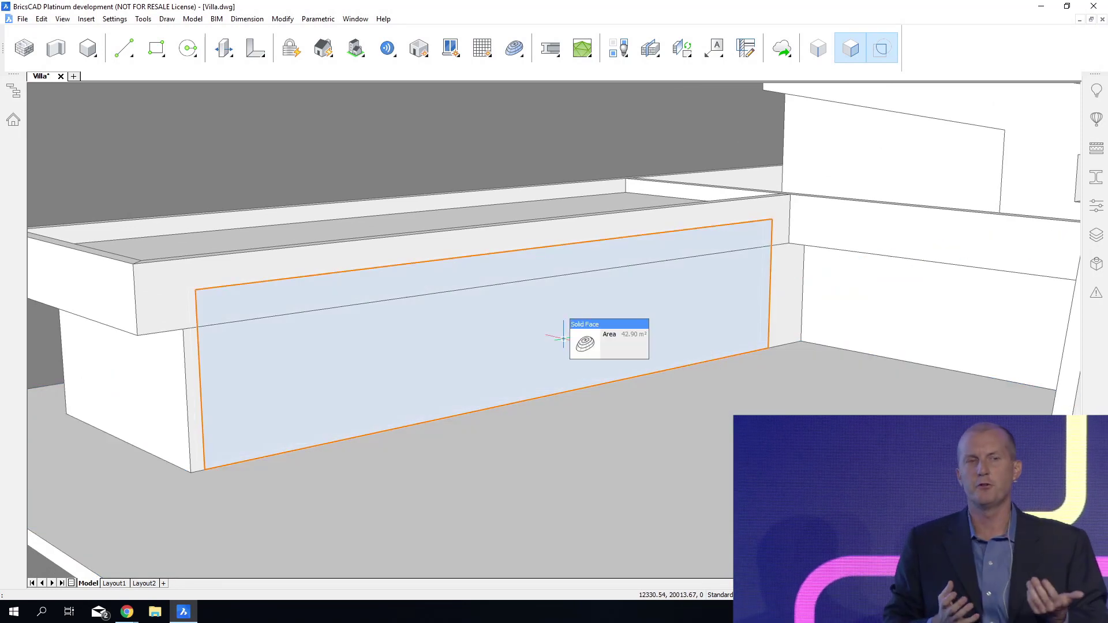
mouse_move(584, 347)
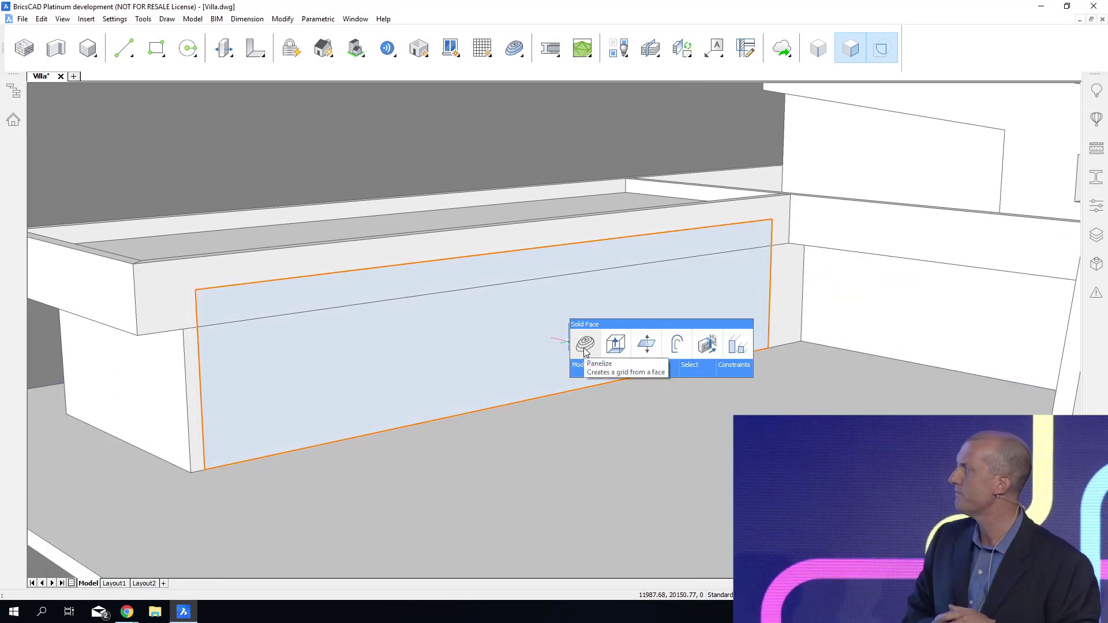
left_click(585, 345)
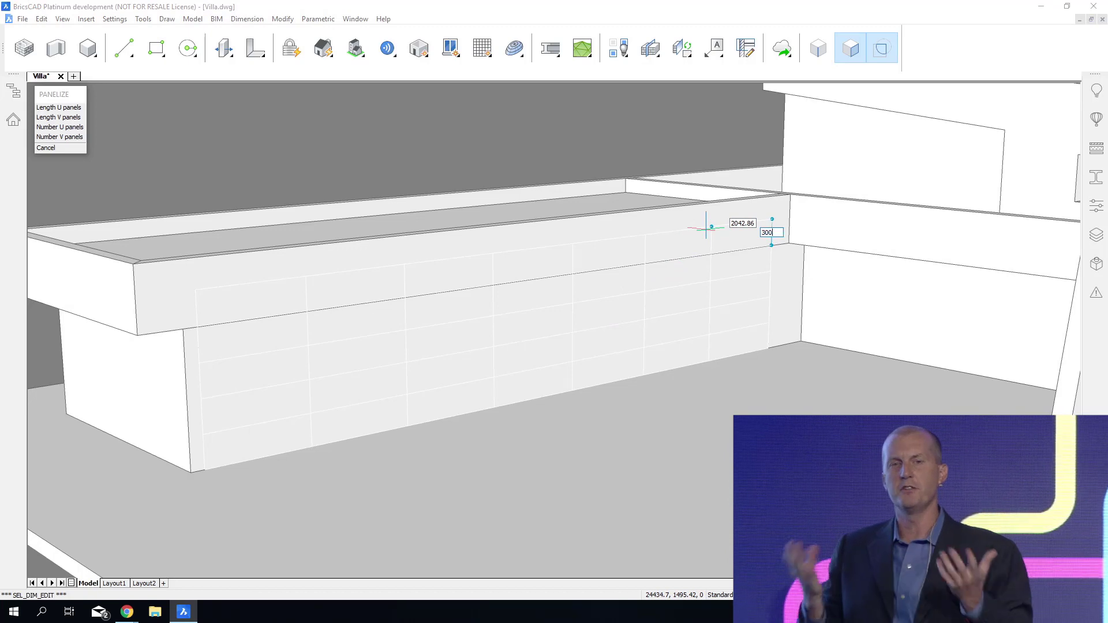
middle_click_drag(707, 231, 707, 230, "shift")
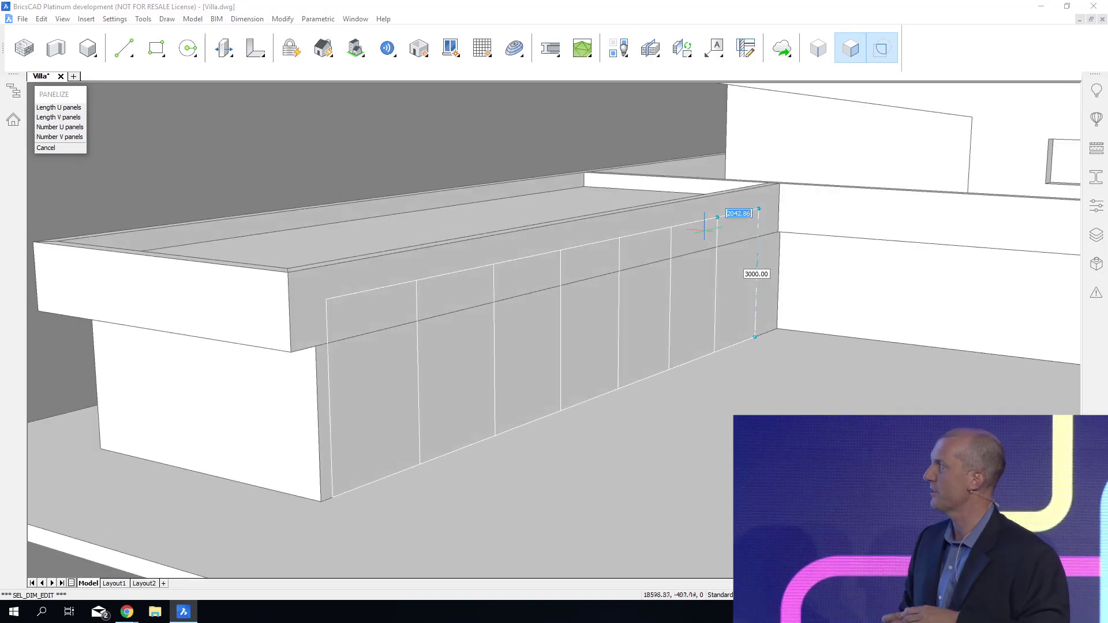
left_click(705, 228)
Create a window from the panel grid on the low wing's wall, check its properties, and save the drawing.
left_click(673, 288)
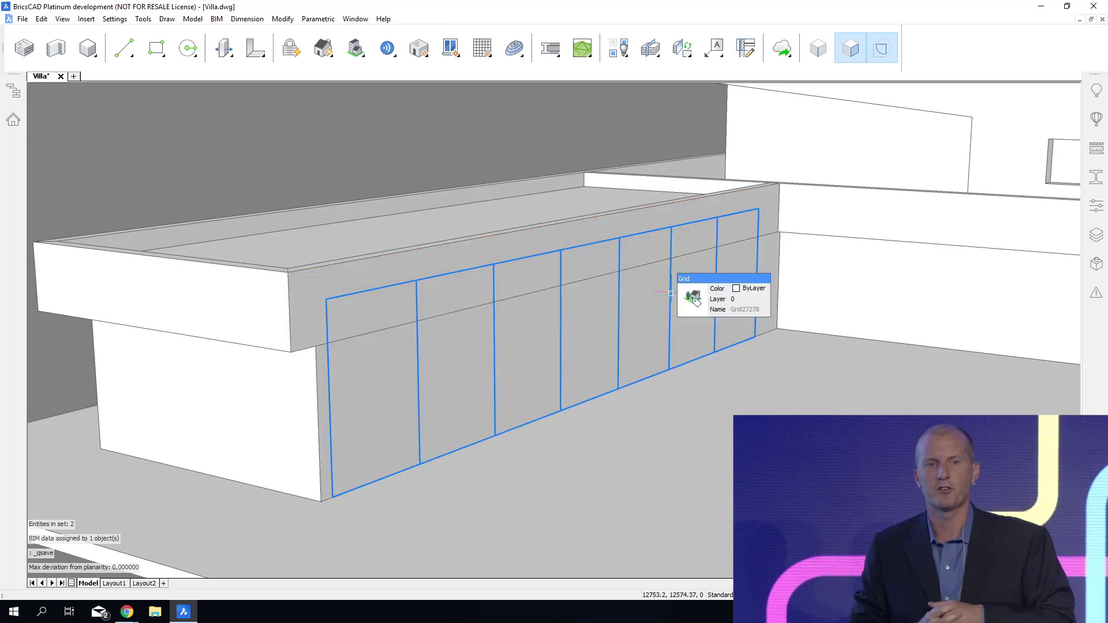
left_click(720, 309)
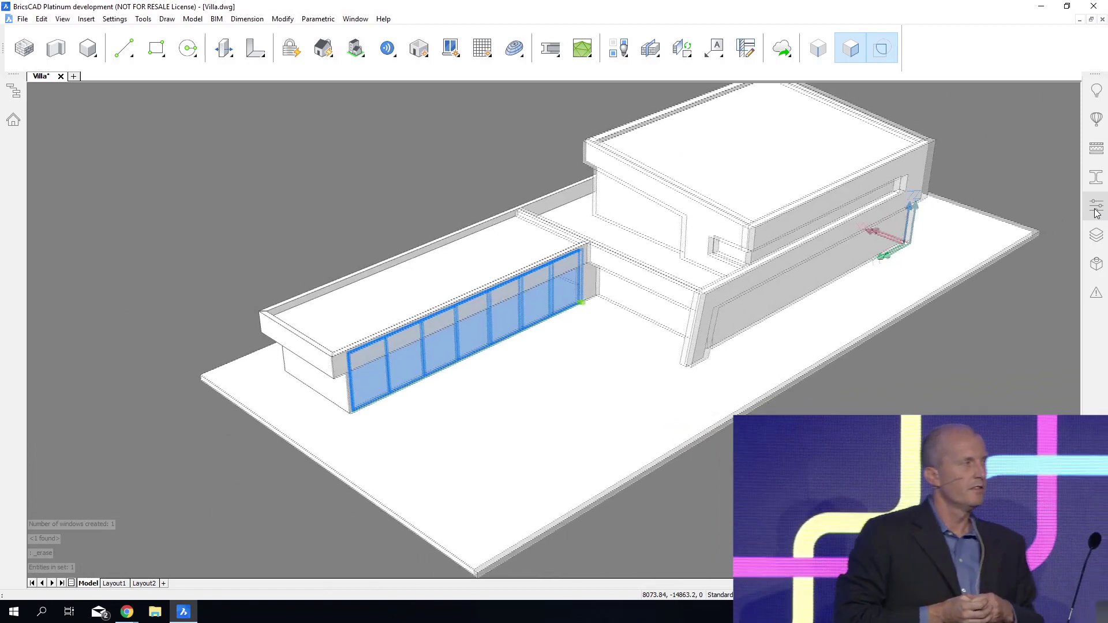
left_click(1096, 214)
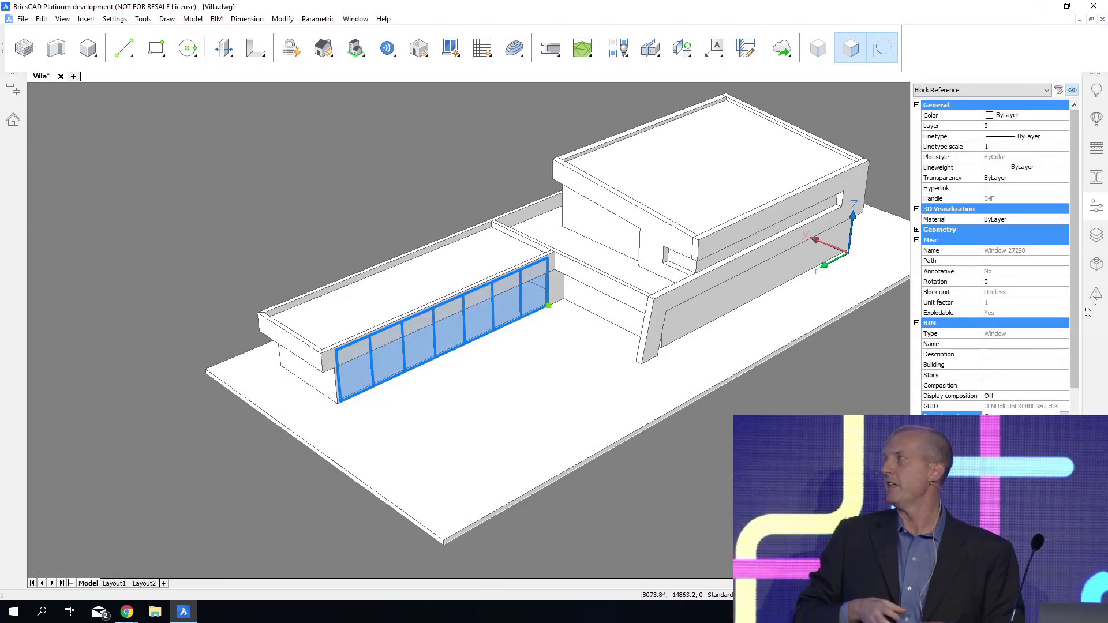
left_click(1100, 215)
key("Escape")
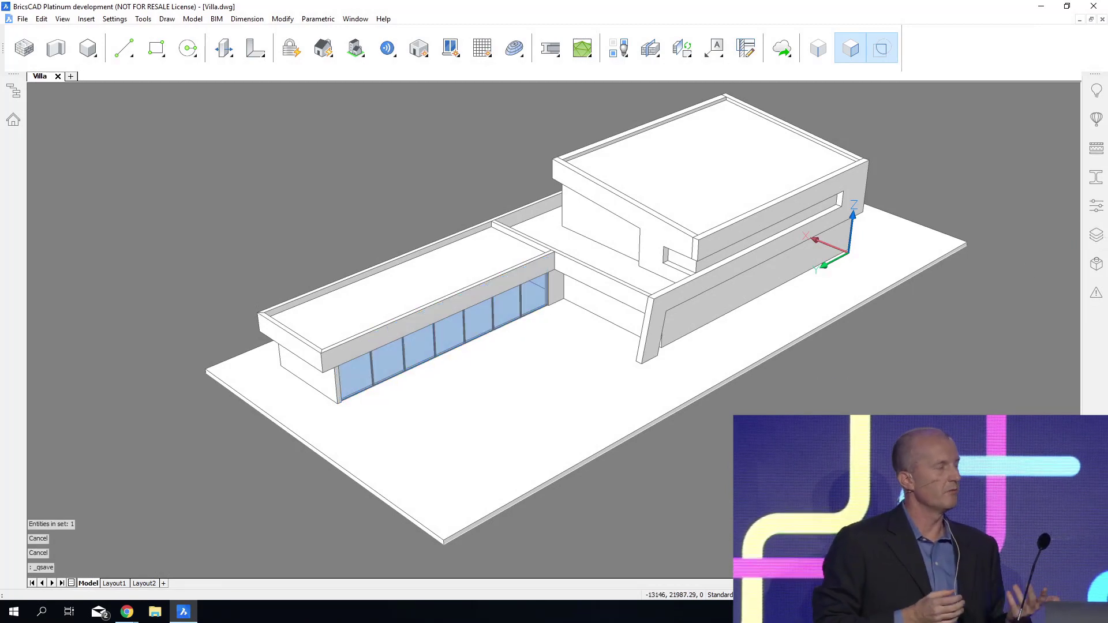
Offset the outline edge of the upper-floor wall face beside the slanted opening through the opening's lower corner endpoint.
middle_click_drag(635, 346, 422, 327, "shift")
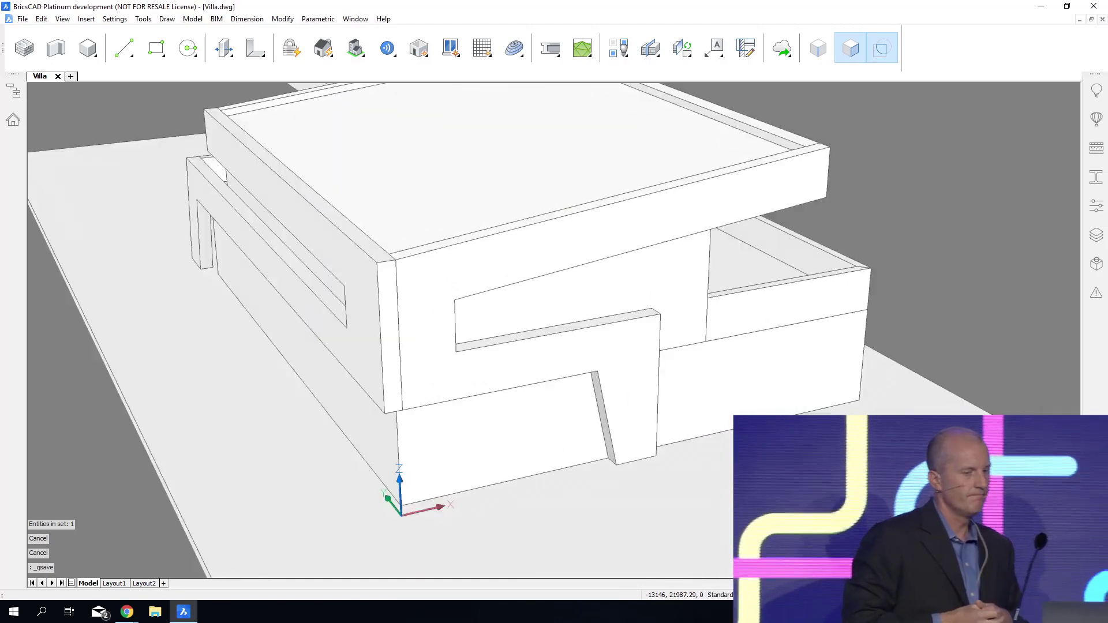
scroll(514, 276, "up", 3)
key("Tab")
key("Tab")
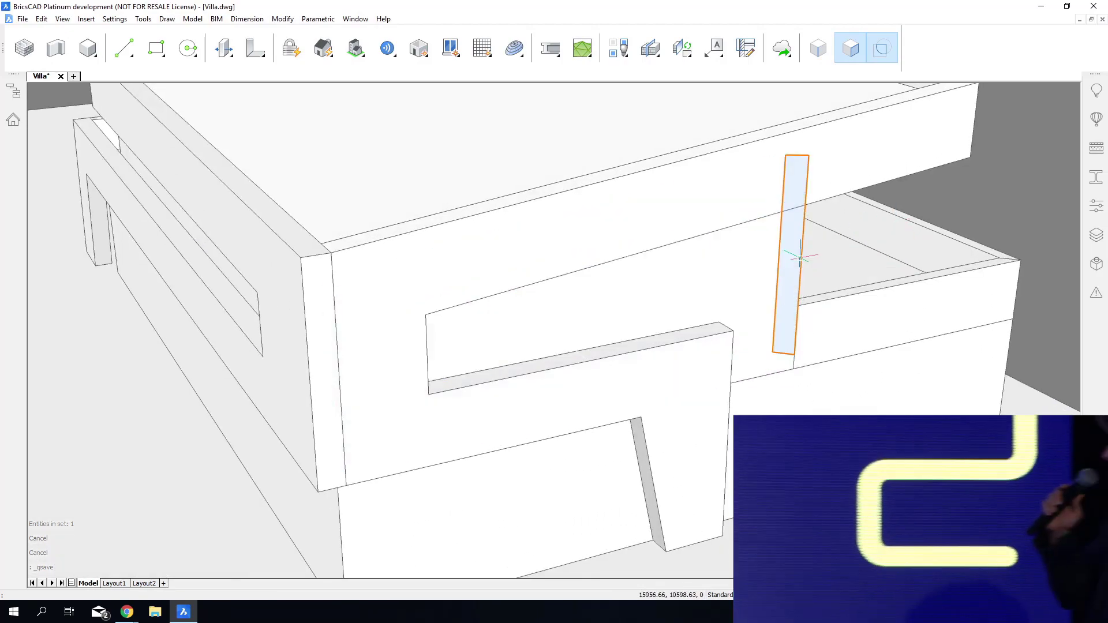
key("Tab")
left_click(820, 264)
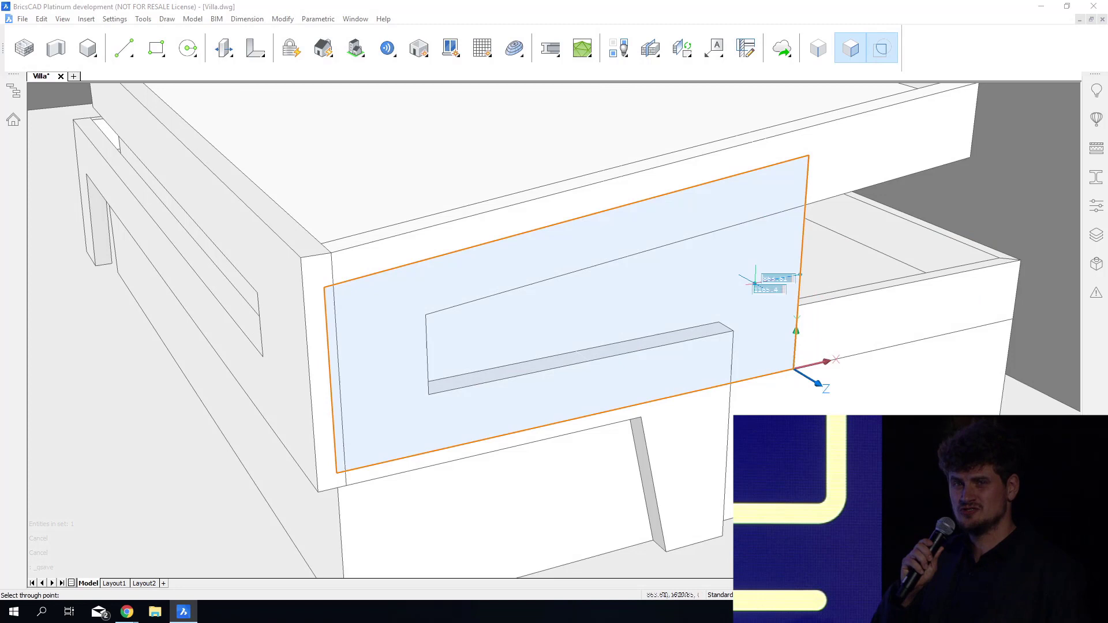
left_click(719, 322)
Create a window with three vertical panes in the bounded area of the upper-floor slanted opening.
mouse_move(682, 312)
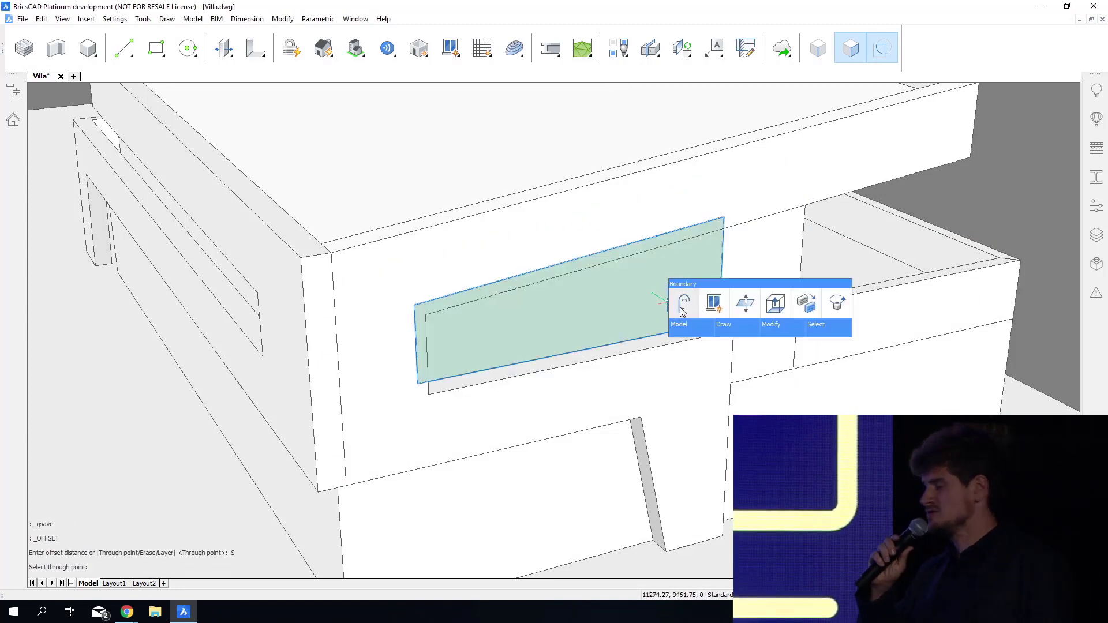
left_click(718, 308)
left_click(504, 301)
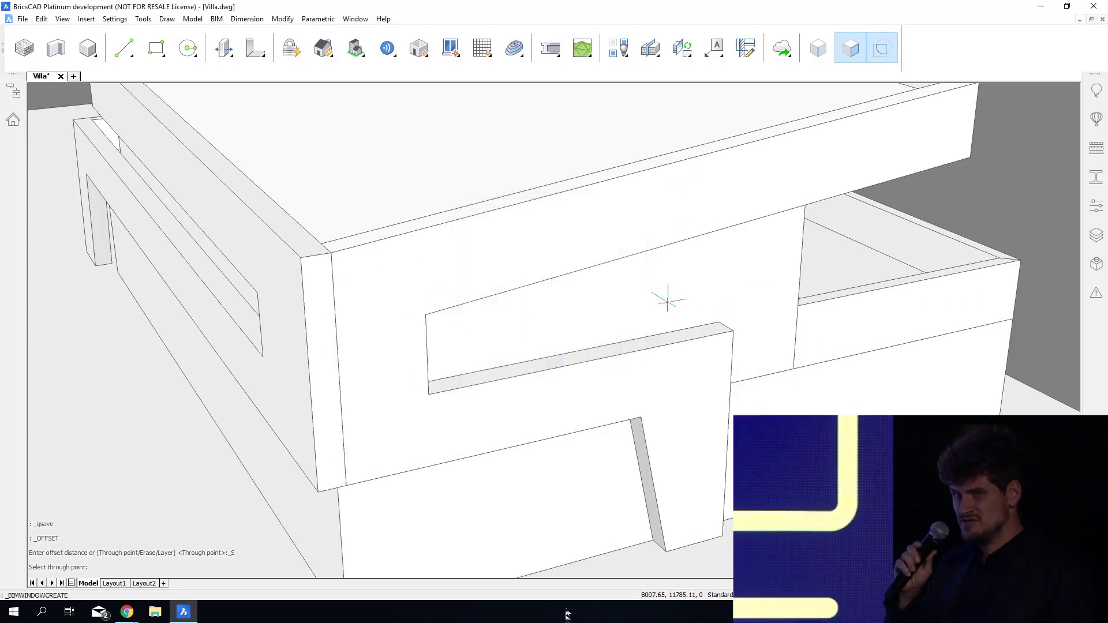
left_click(668, 299)
Offset the ground-floor corner edge through the upper window opening's lower corner and create a two-pane window in the area bounded by the slanted leg.
middle_click_drag(668, 299, 529, 520, "shift")
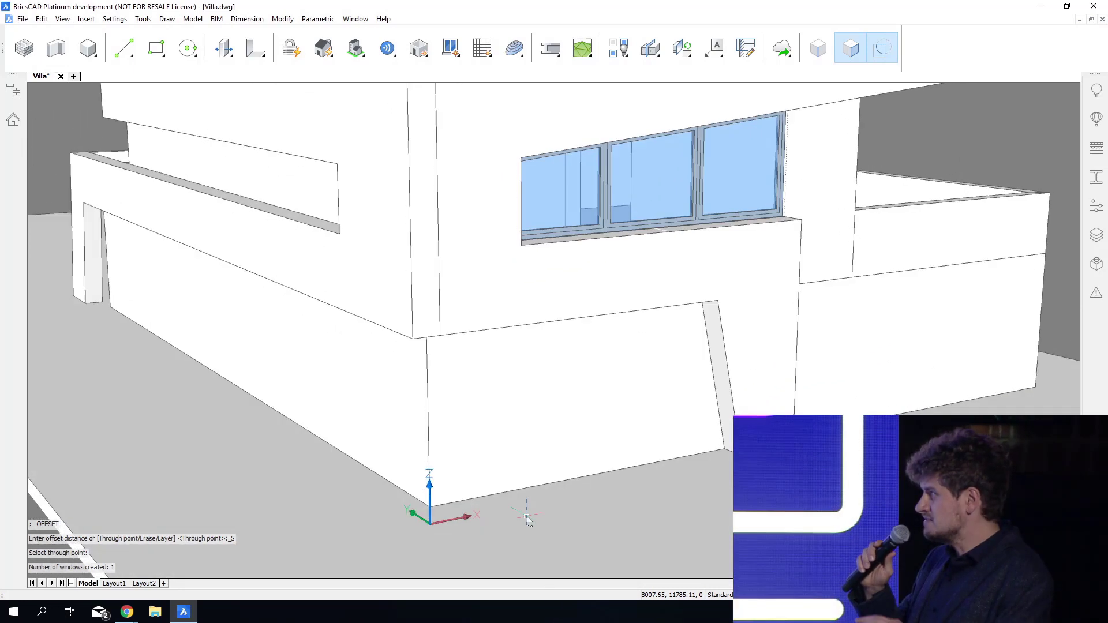
left_click(444, 429)
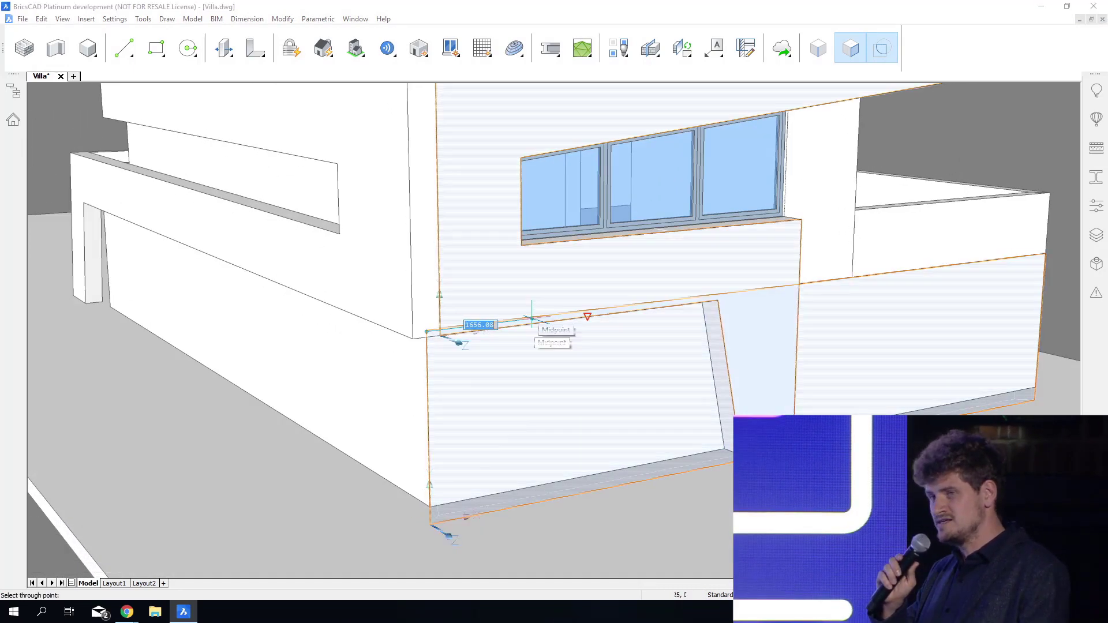
left_click(521, 245)
mouse_move(571, 372)
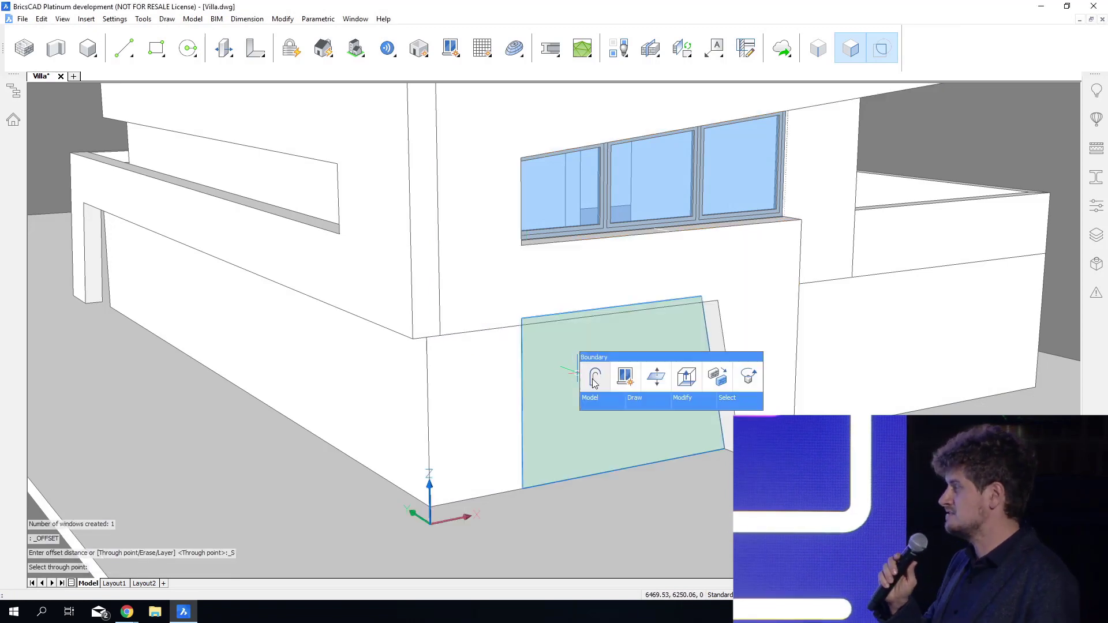
left_click(623, 378)
left_click(556, 248)
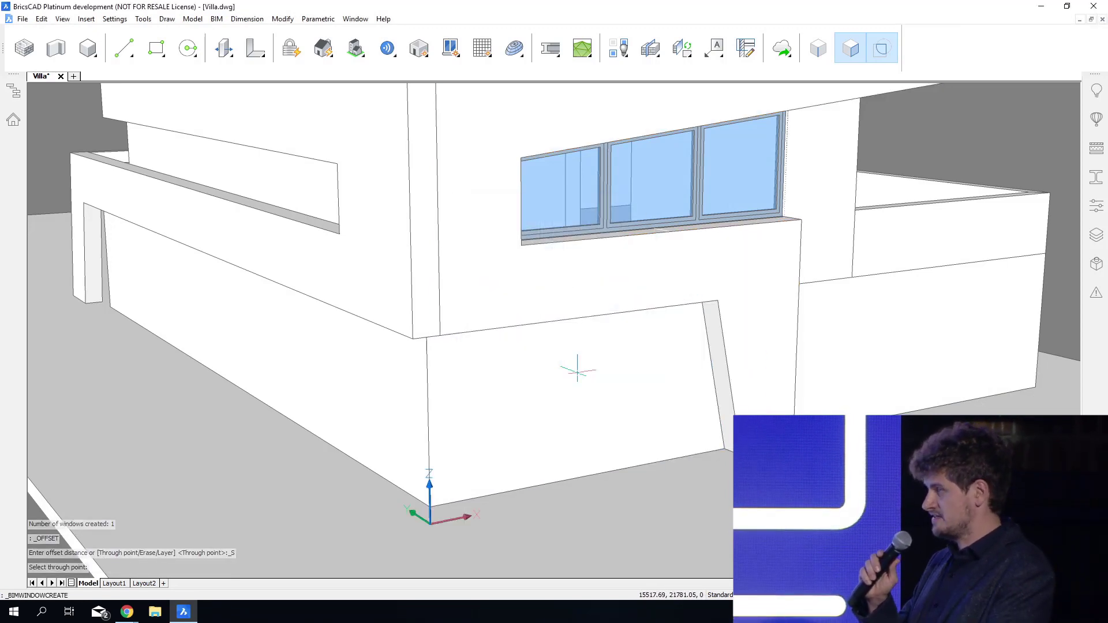
Offset the upper-floor corner edge inward on both walls of the strip opening, about 487 mm on the short side with entity snaps off.
middle_click_drag(541, 620, 970, 612, "shift")
middle_click_drag(744, 606, 537, 231, "shift")
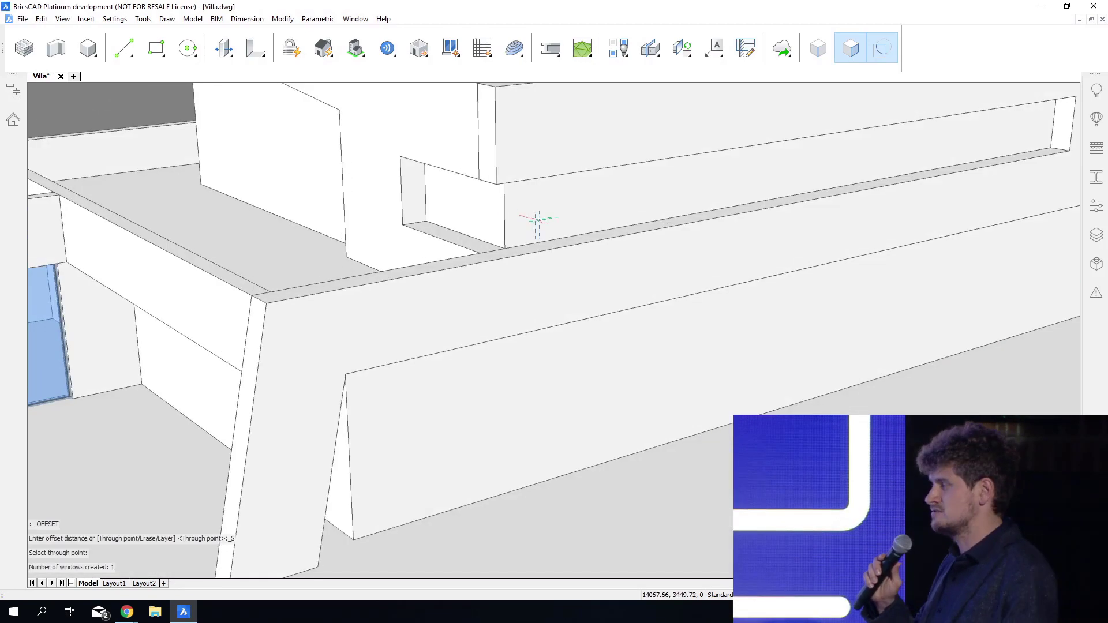
left_click(525, 213)
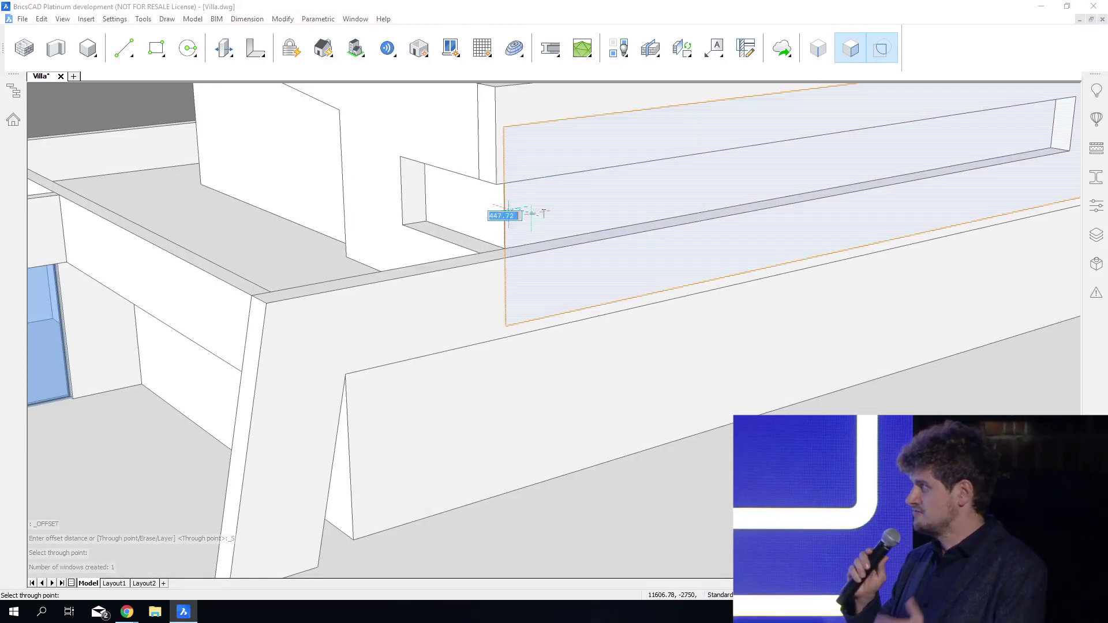
left_click(542, 213)
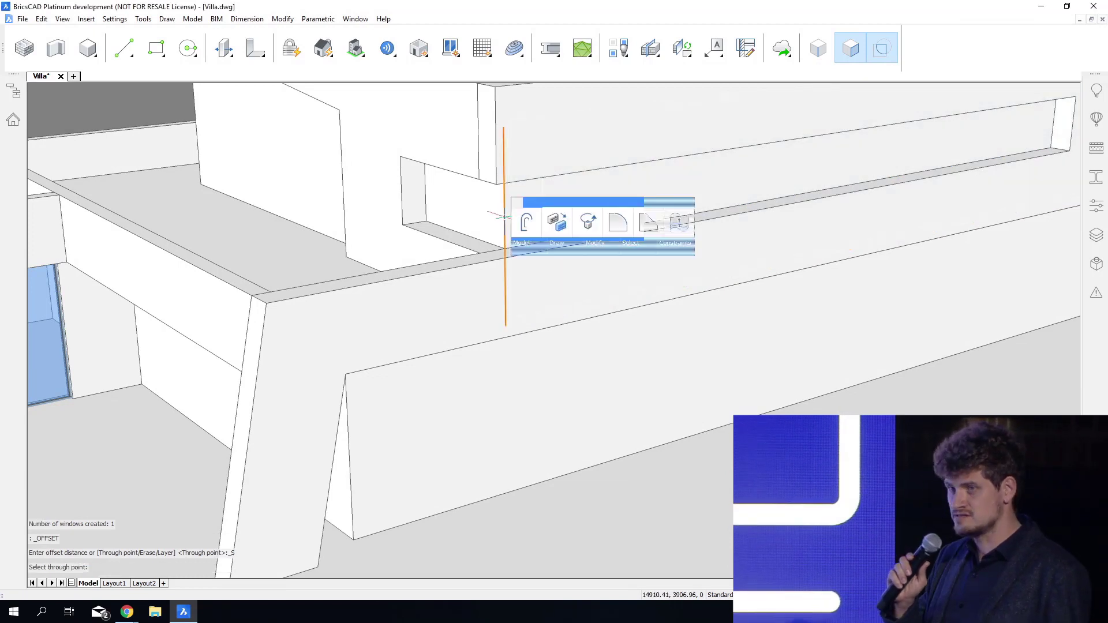
left_click(523, 224)
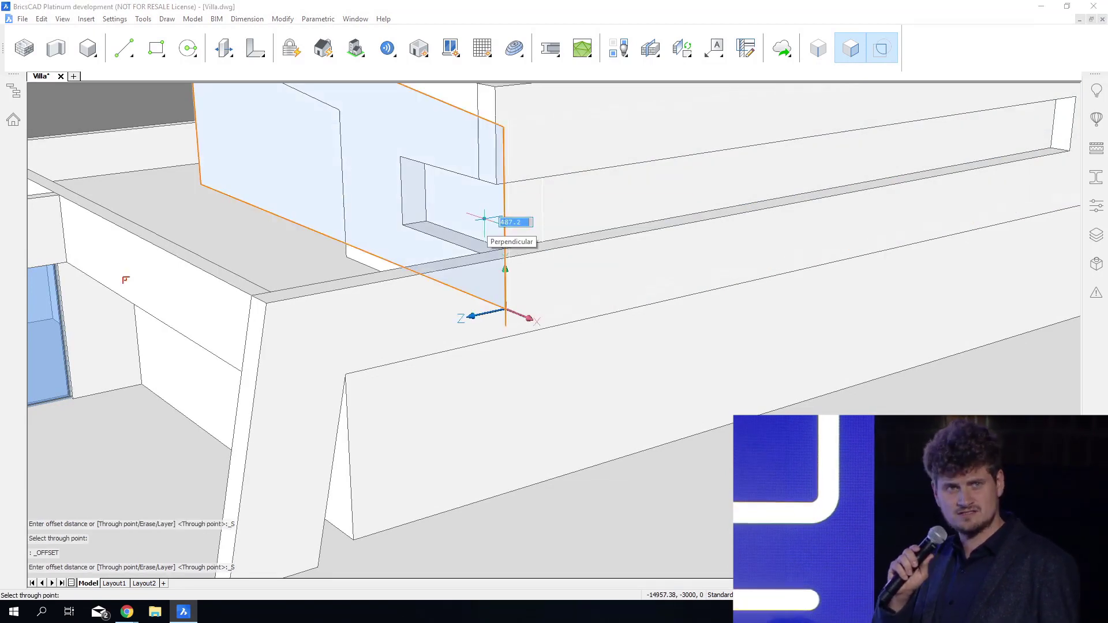
key("F3")
left_click(484, 219)
Create a single-pane window in the strip opening's short side and a three-pane window in its long side.
mouse_move(478, 214)
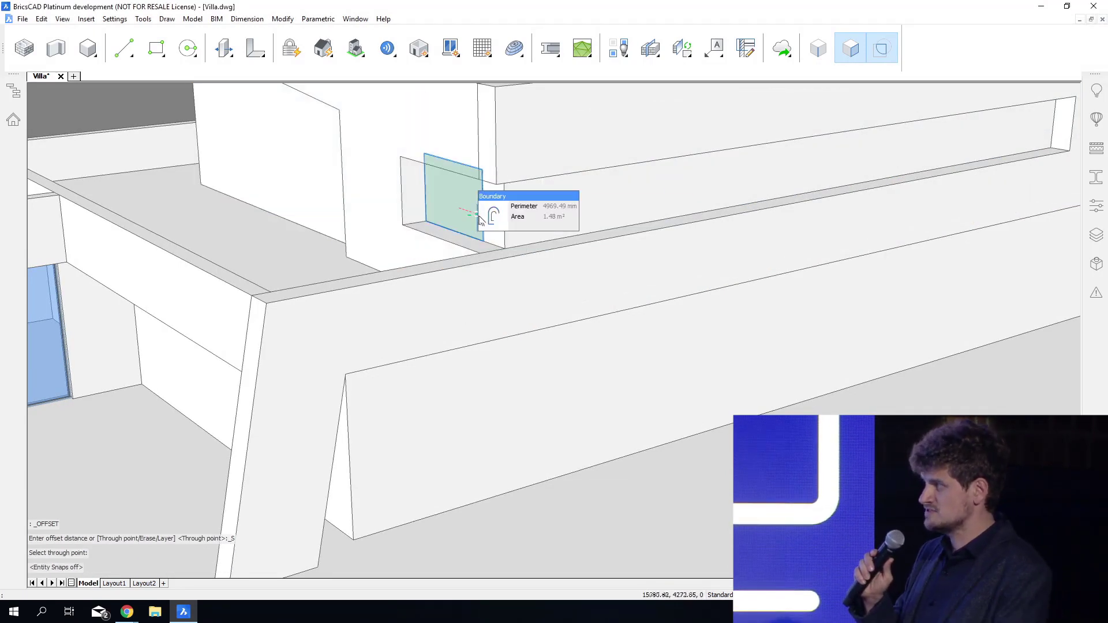
left_click(525, 218)
left_click(486, 231)
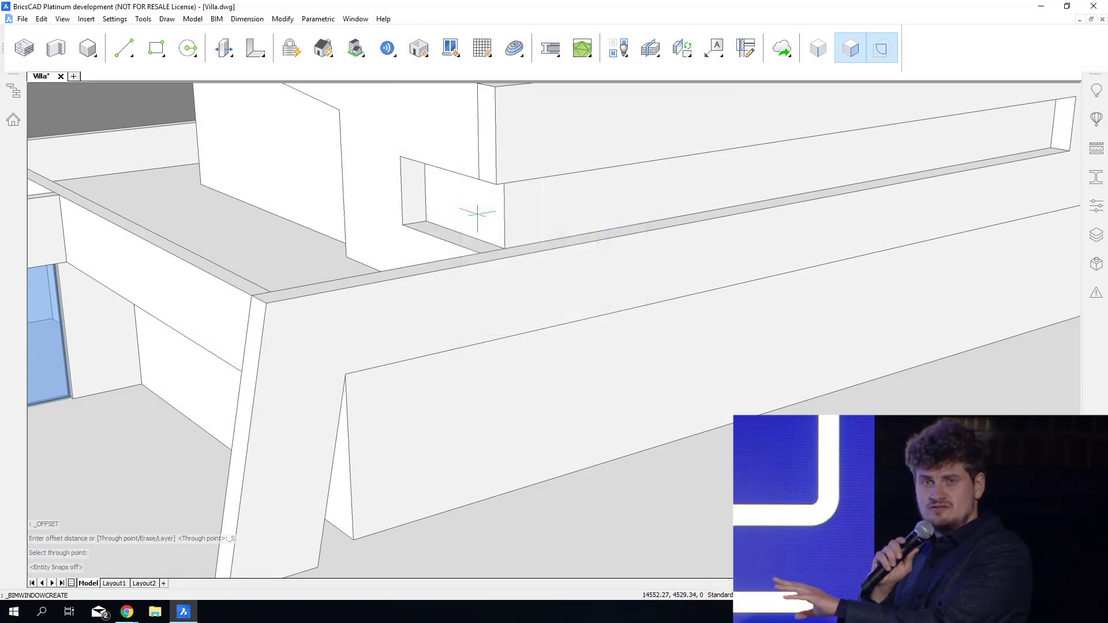
left_click(600, 218)
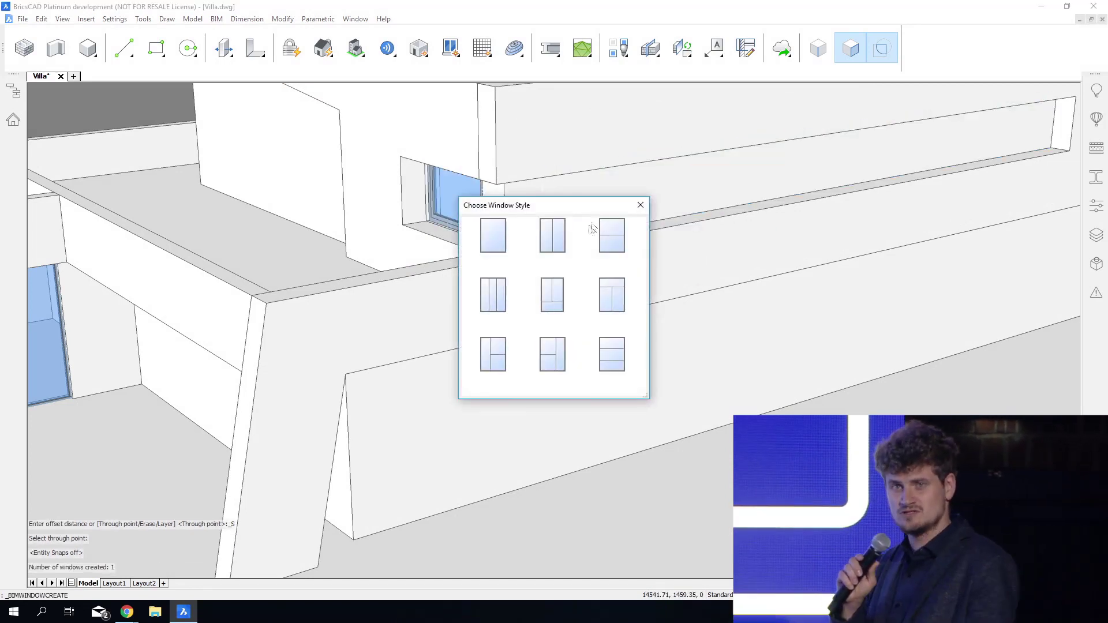
left_click(497, 291)
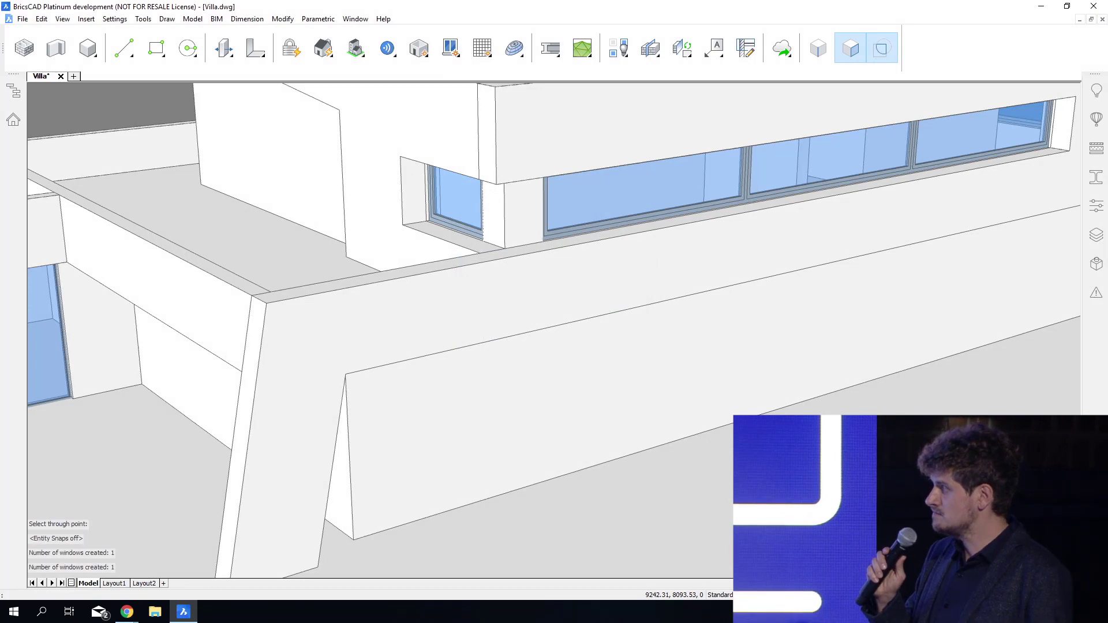
Offset the vertical corner edge beside the slanted leg twice along the ground-floor long wall to bound a rectangular area.
middle_click_drag(578, 620, 442, 459, "shift")
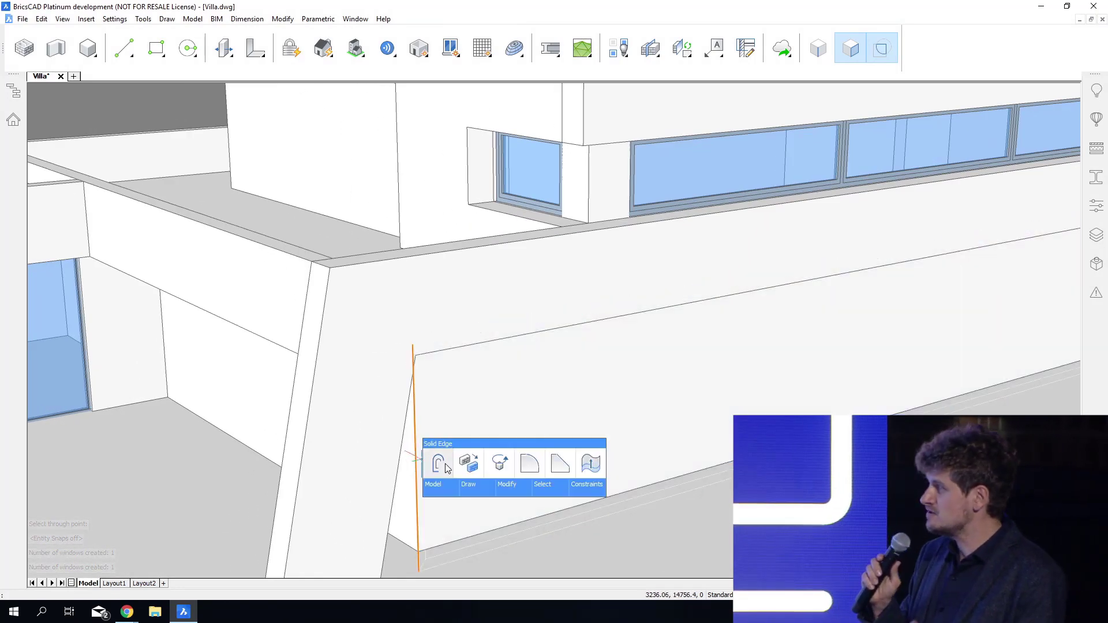
left_click(440, 465)
left_click(447, 464)
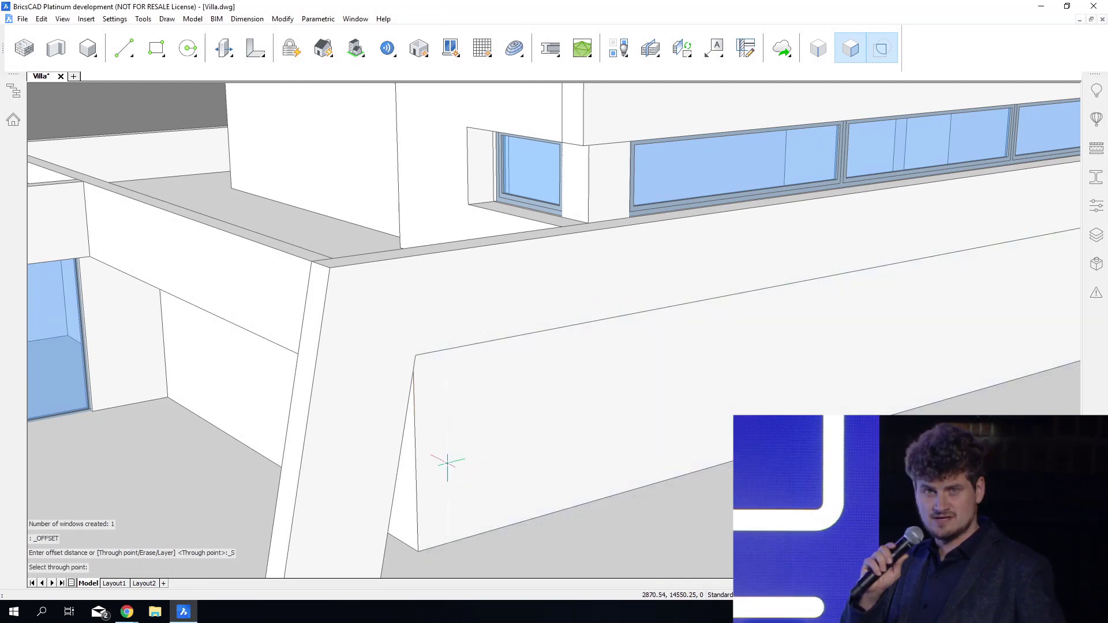
left_click(469, 468)
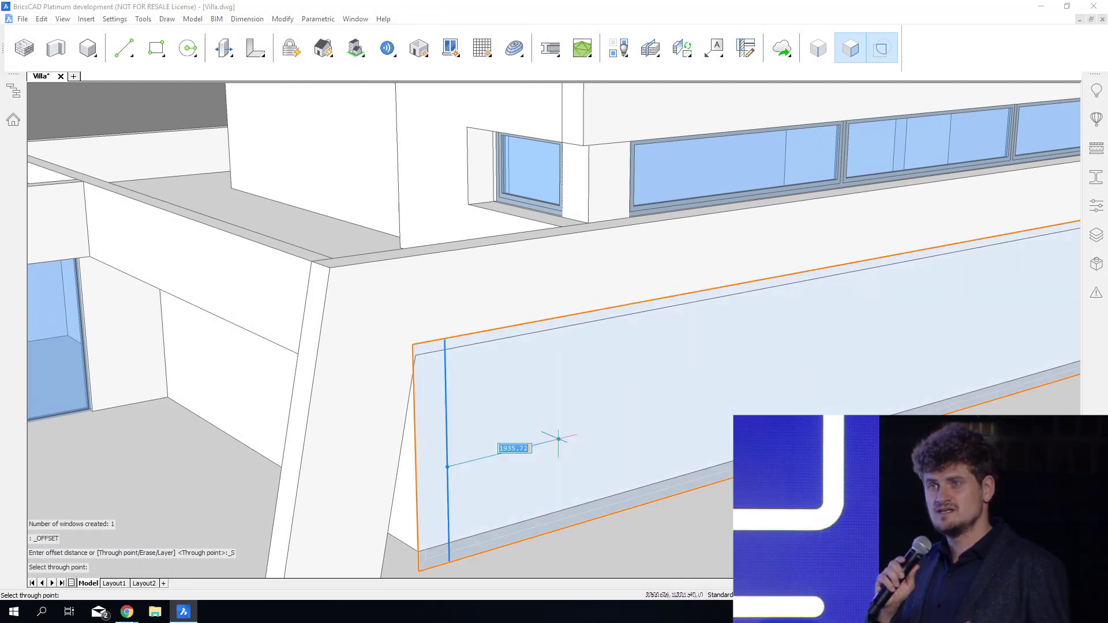
left_click(641, 421)
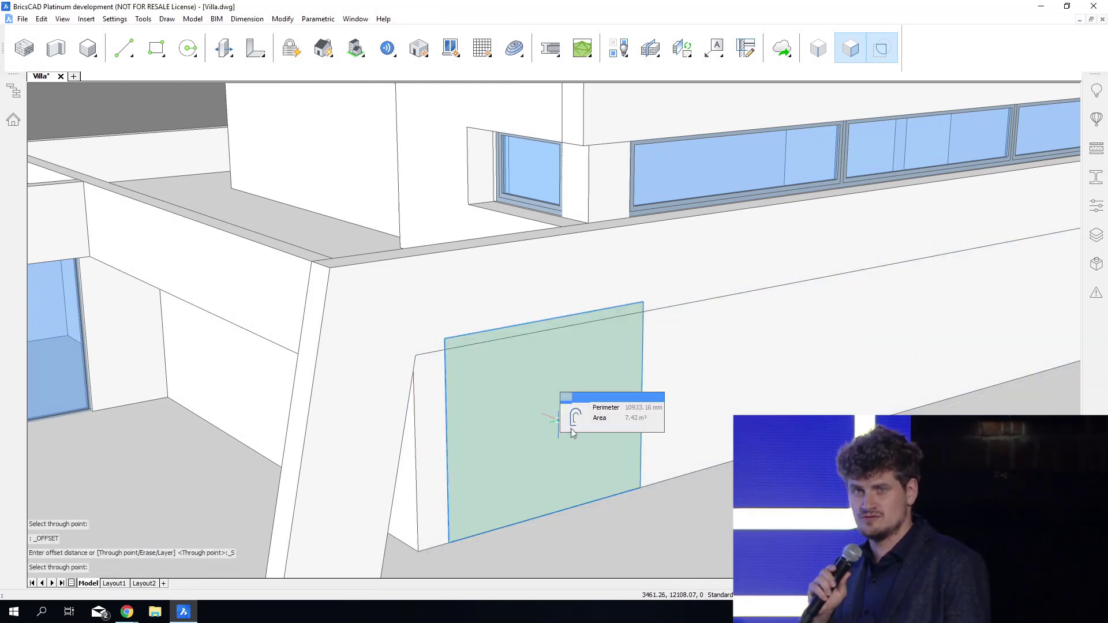
Create a window with two vertical panes in the bounded area of the ground-floor long wall.
left_click(572, 426)
key("Escape")
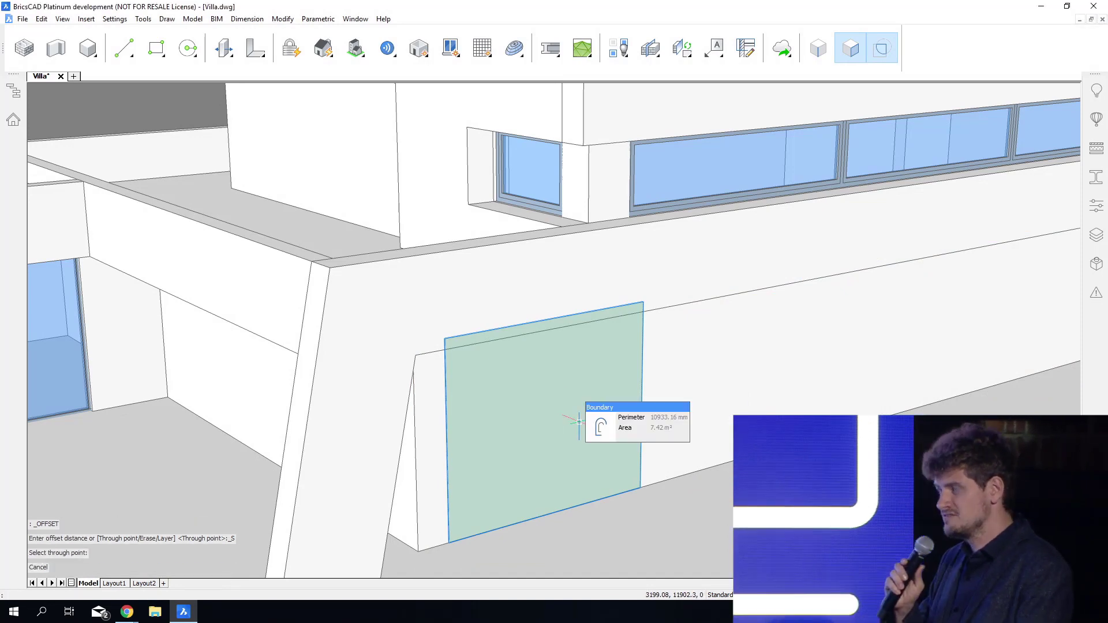
left_click(627, 429)
left_click(564, 251)
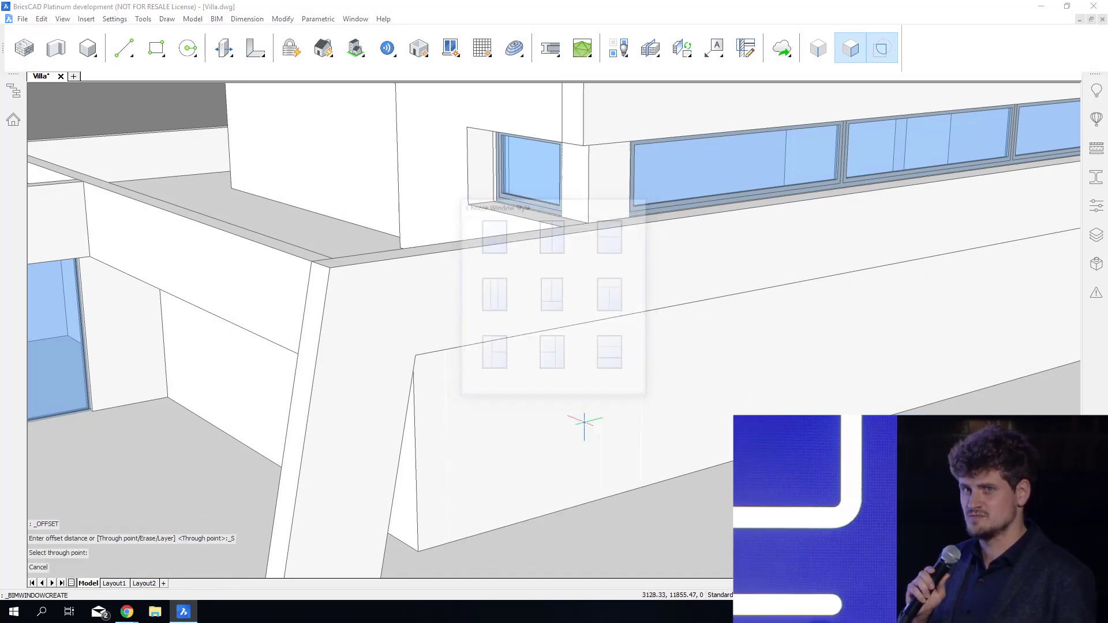
Offset both side edges of the courtyard wall inward and create a window with three vertical panes in the area between them.
scroll(585, 425, "up", 3)
middle_click_drag(584, 424, 623, 572, "shift")
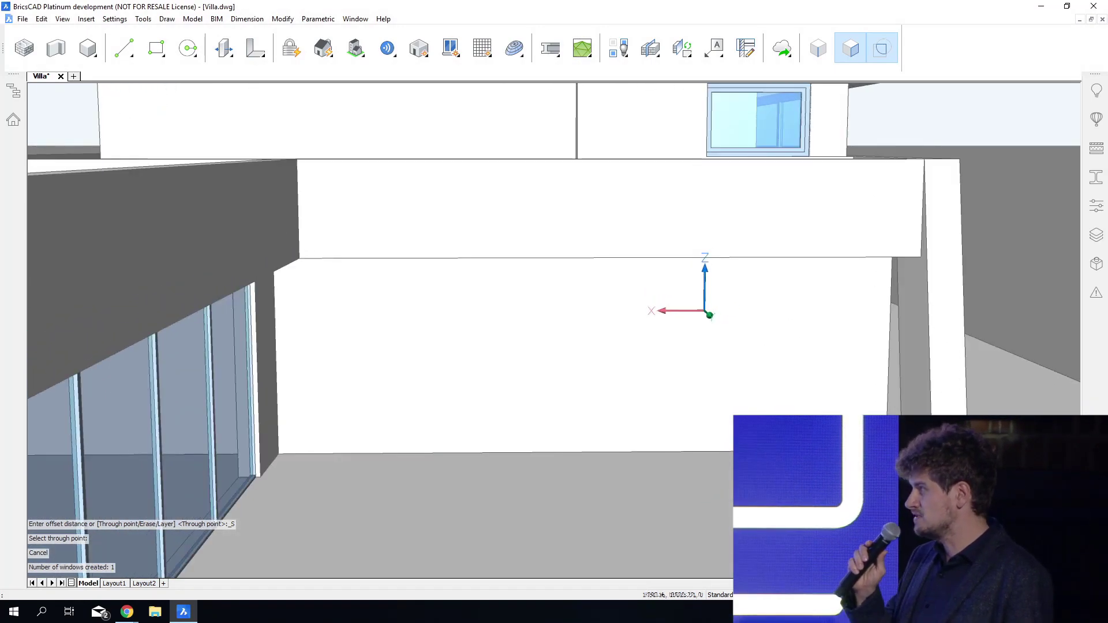
left_click(906, 329)
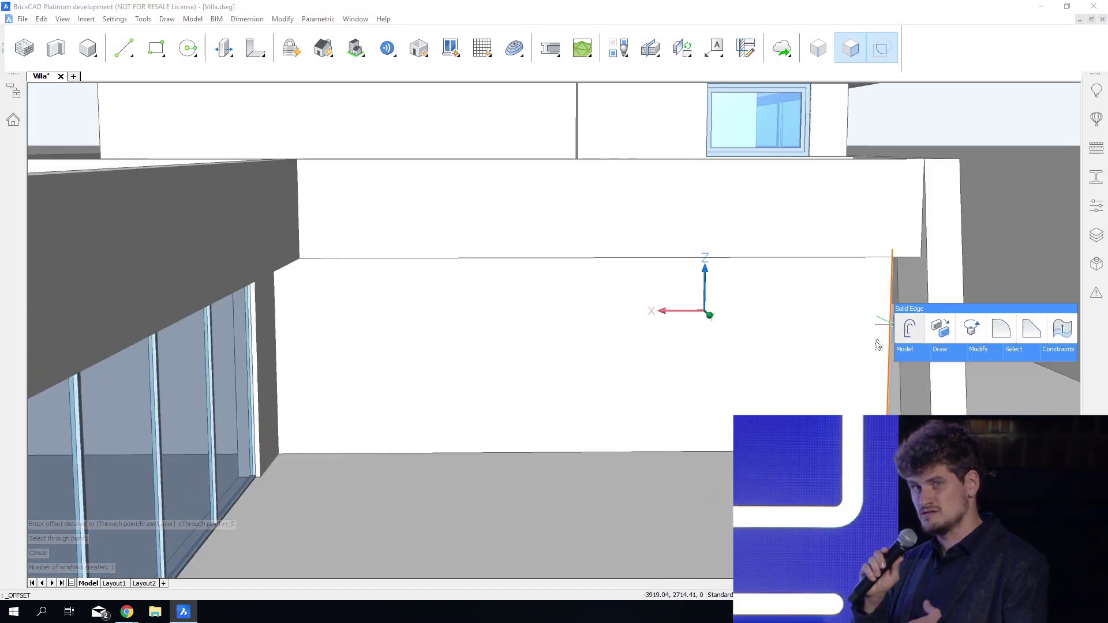
left_click(860, 349)
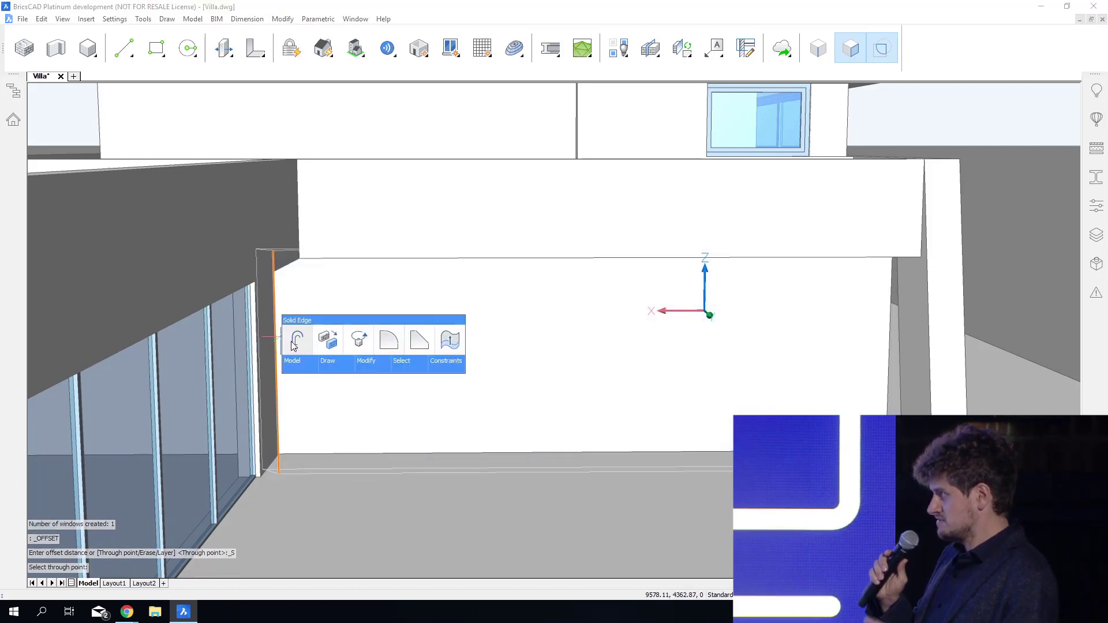
left_click(283, 335)
left_click(312, 357)
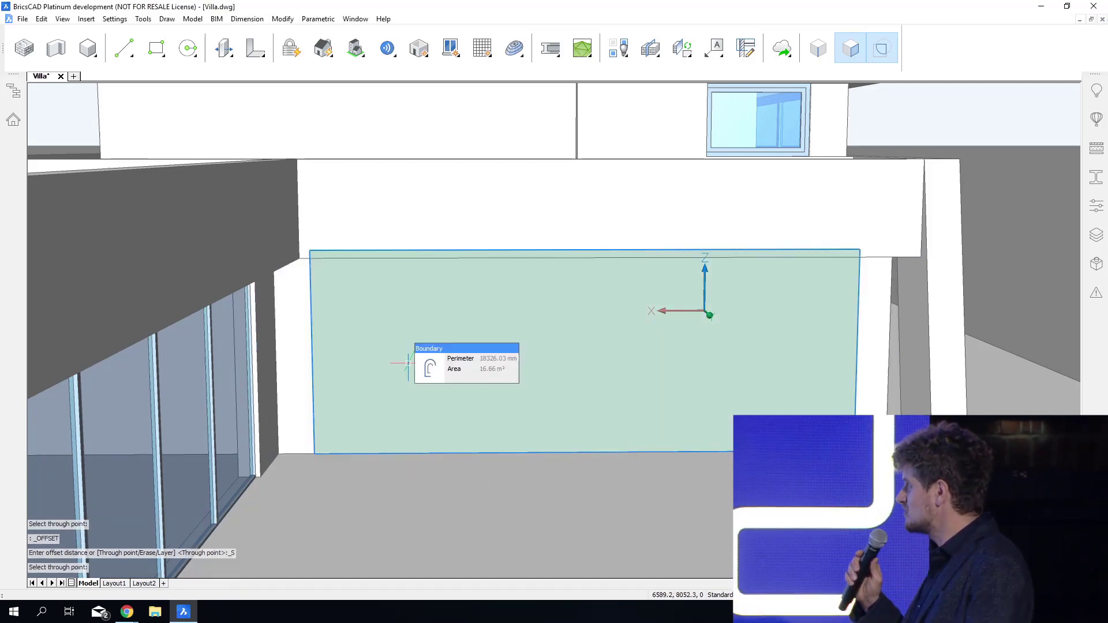
left_click(459, 368)
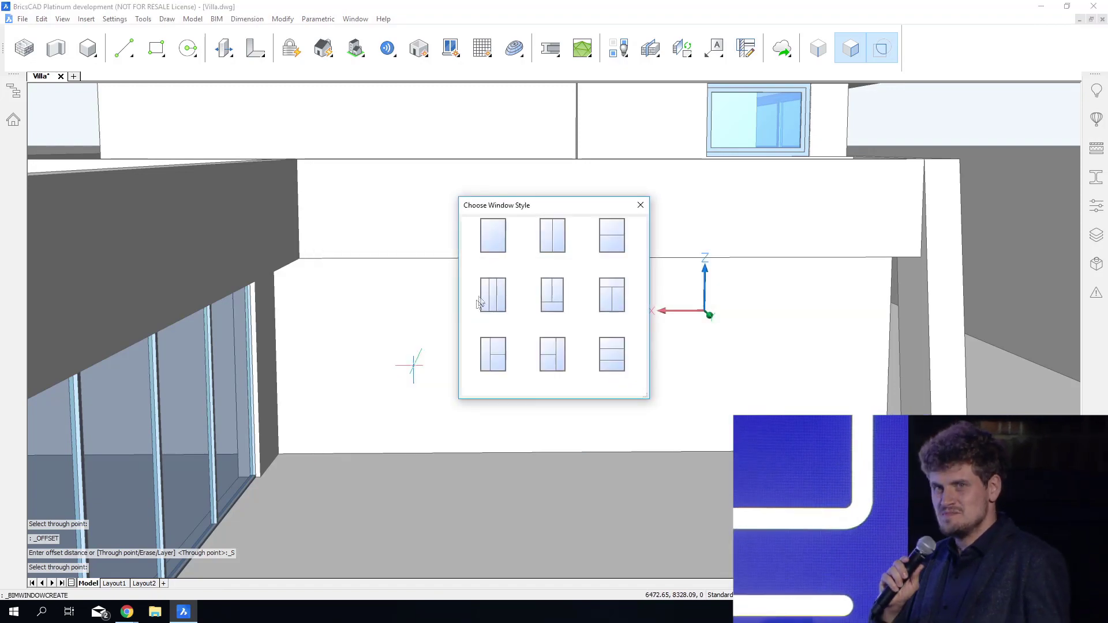
left_click(503, 283)
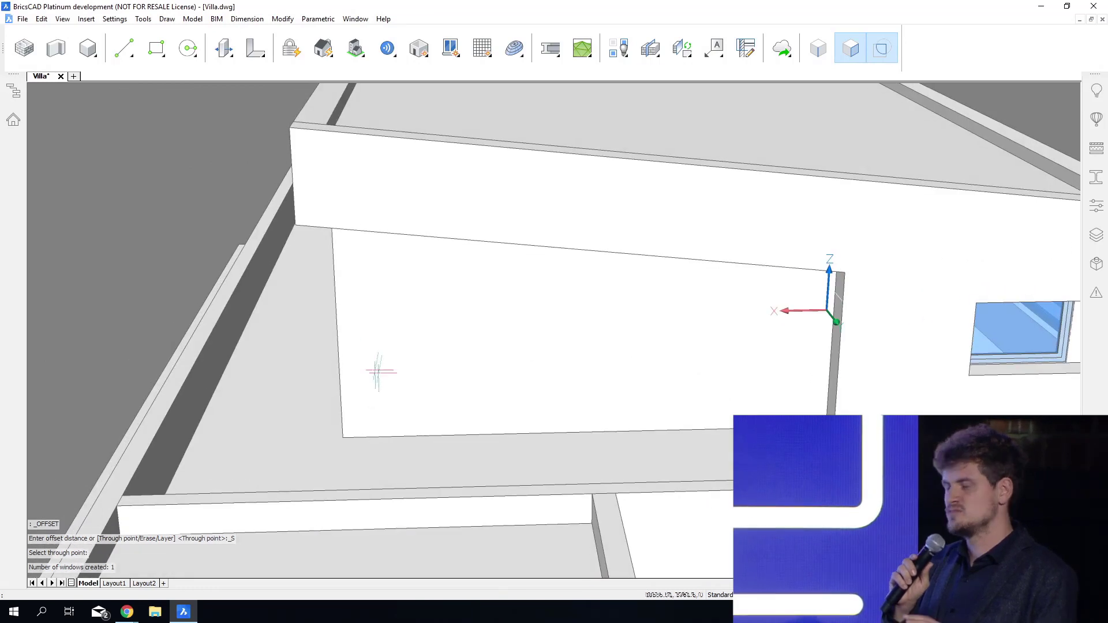
Offset the side edge of the recessed upper-floor terrace wall inward and create a single-pane window in the bounded area.
mouse_move(338, 316)
left_click(361, 330)
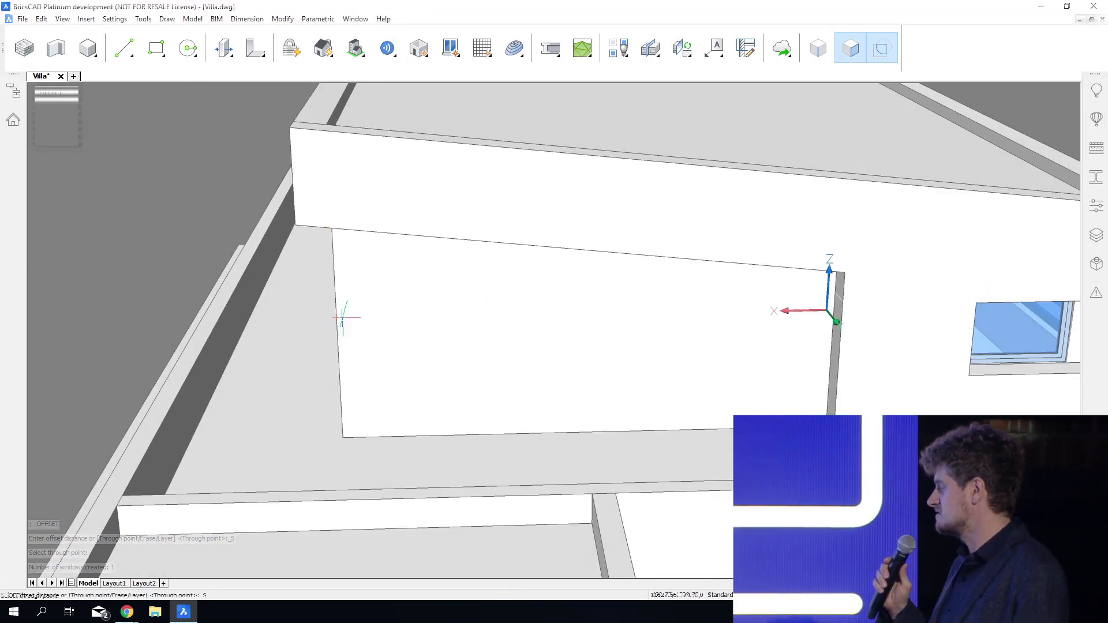
left_click(377, 330)
mouse_move(464, 320)
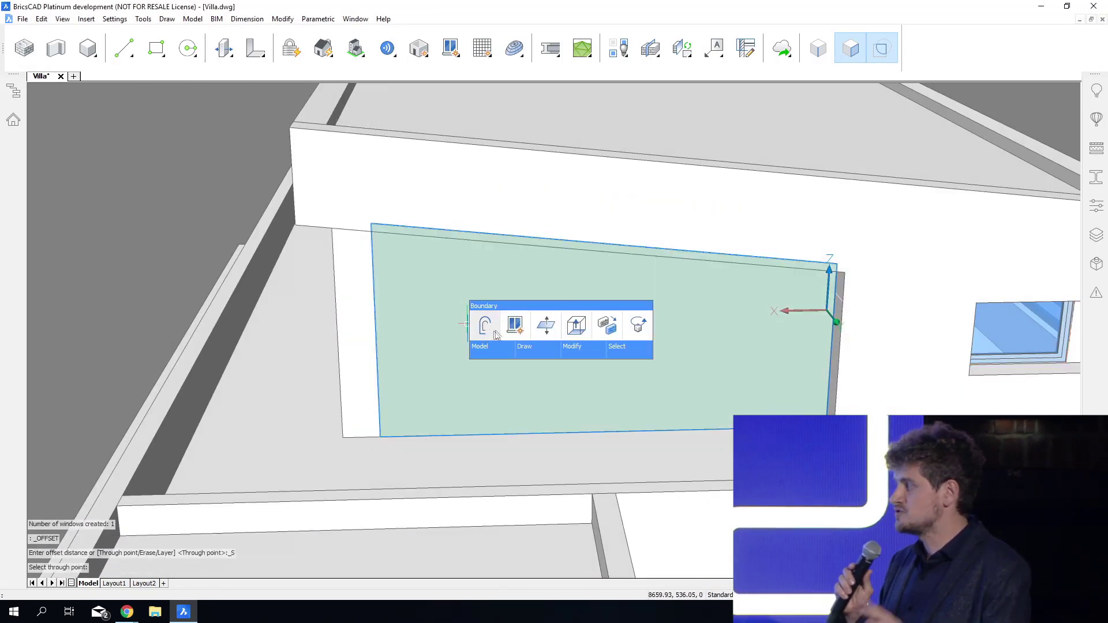
left_click(519, 328)
left_click(488, 245)
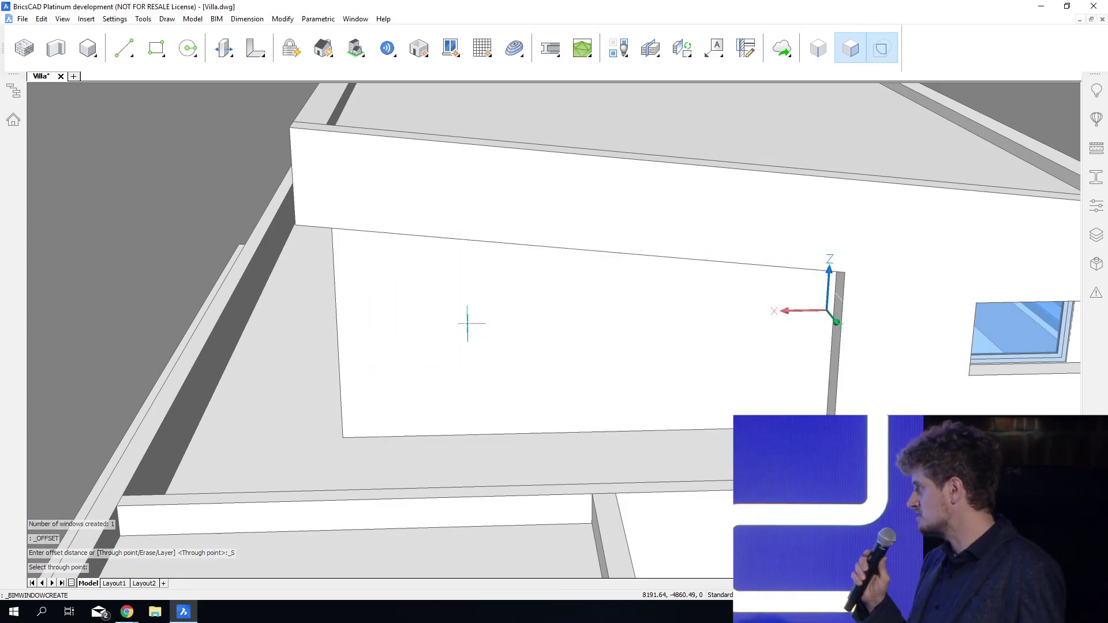
left_click(468, 322)
Insert the Door_Rollingup component in the ground-floor wall beside the slanted-opening facade, 1000 mm from its outer corner and 0 mm from the base.
scroll(468, 322, "down", 3)
scroll(468, 321, "down", 3)
middle_click_drag(467, 321, 231, 317, "shift")
middle_click_drag(901, 497, 709, 502, "shift")
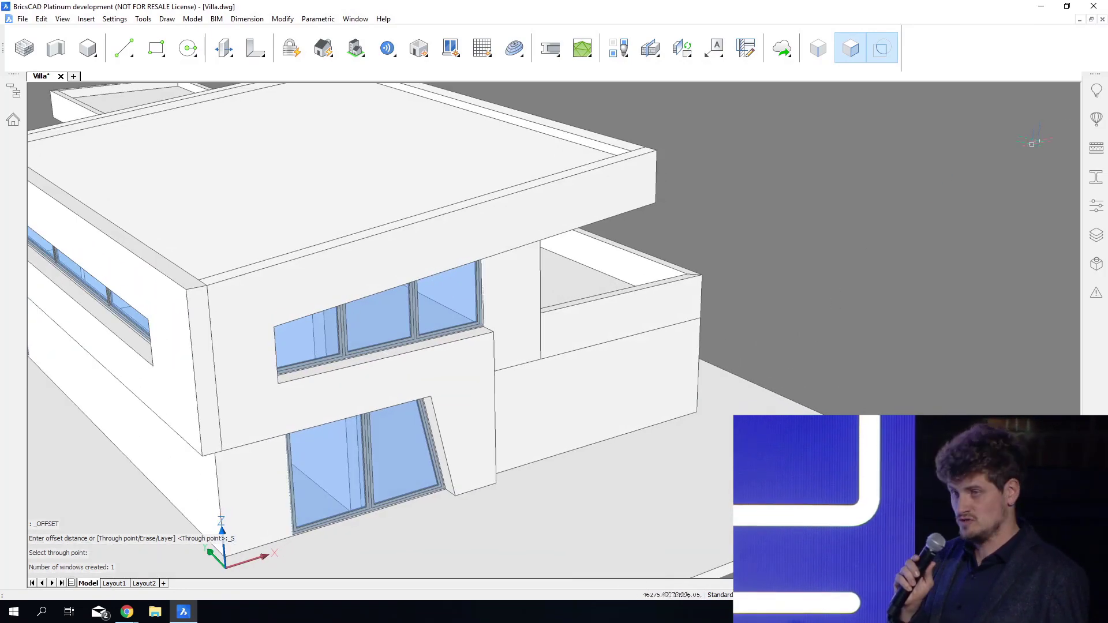
left_click(1099, 120)
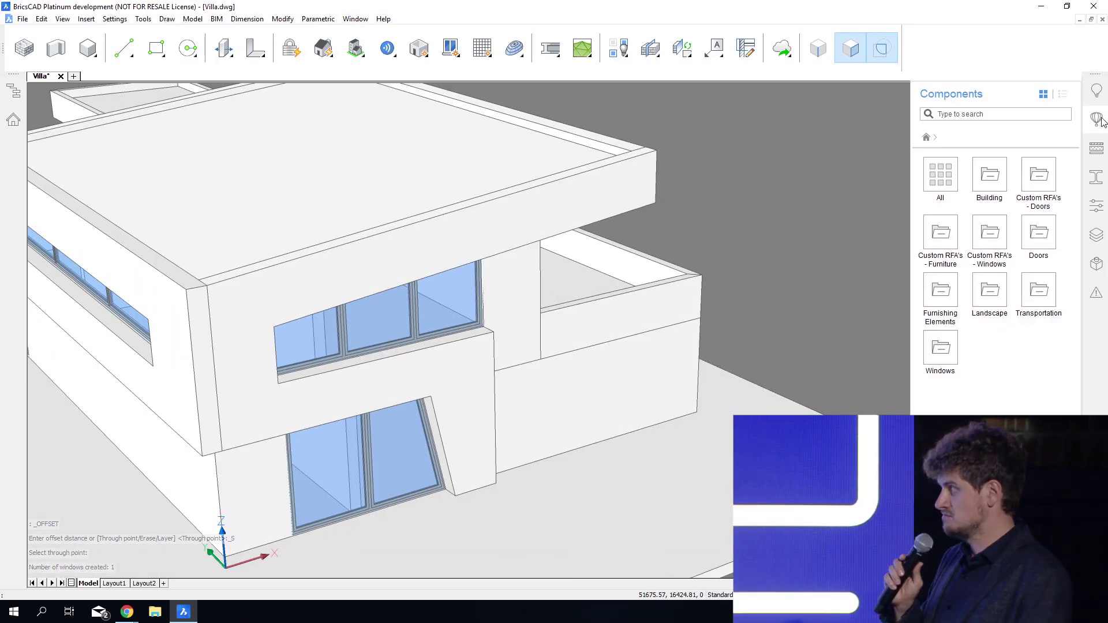
left_click(1037, 245)
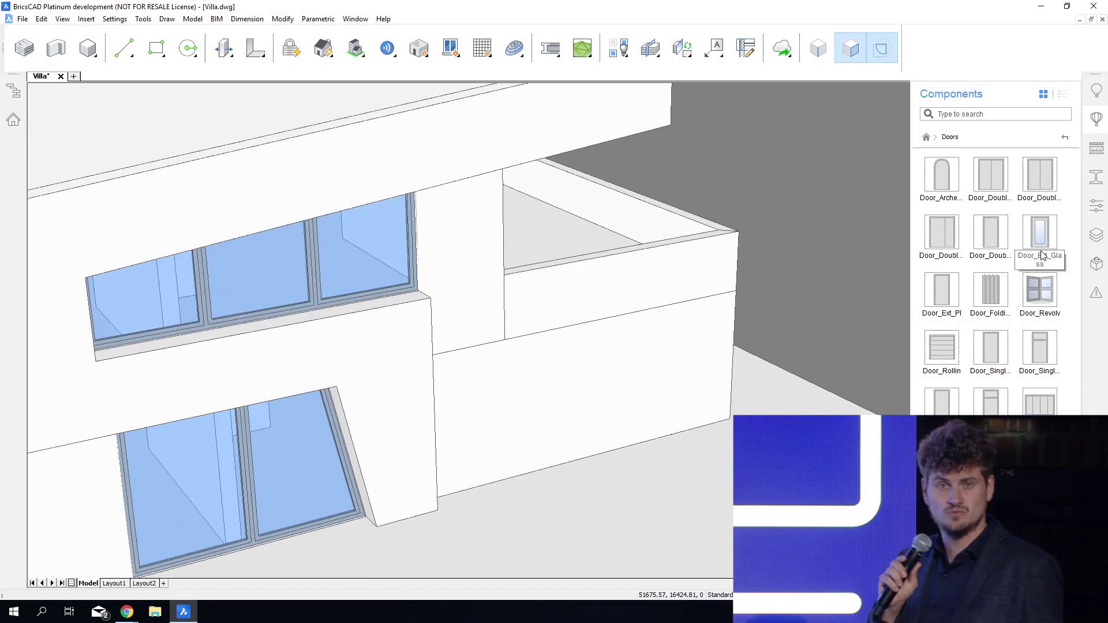
left_click(942, 350)
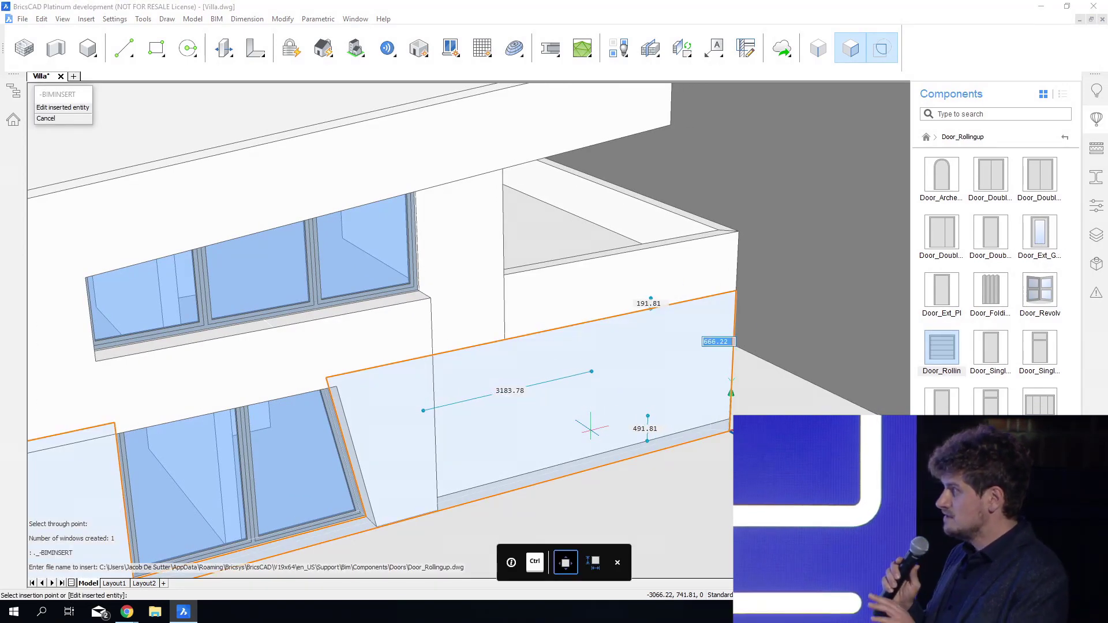
type("1000")
key("Tab")
type("0")
key("Tab")
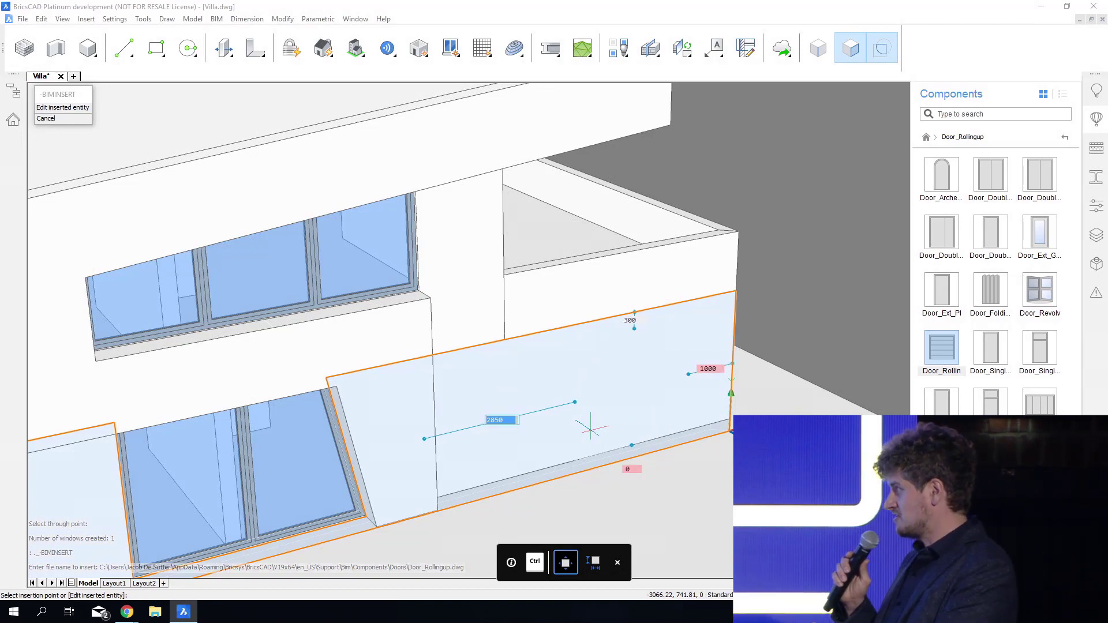
key("Return")
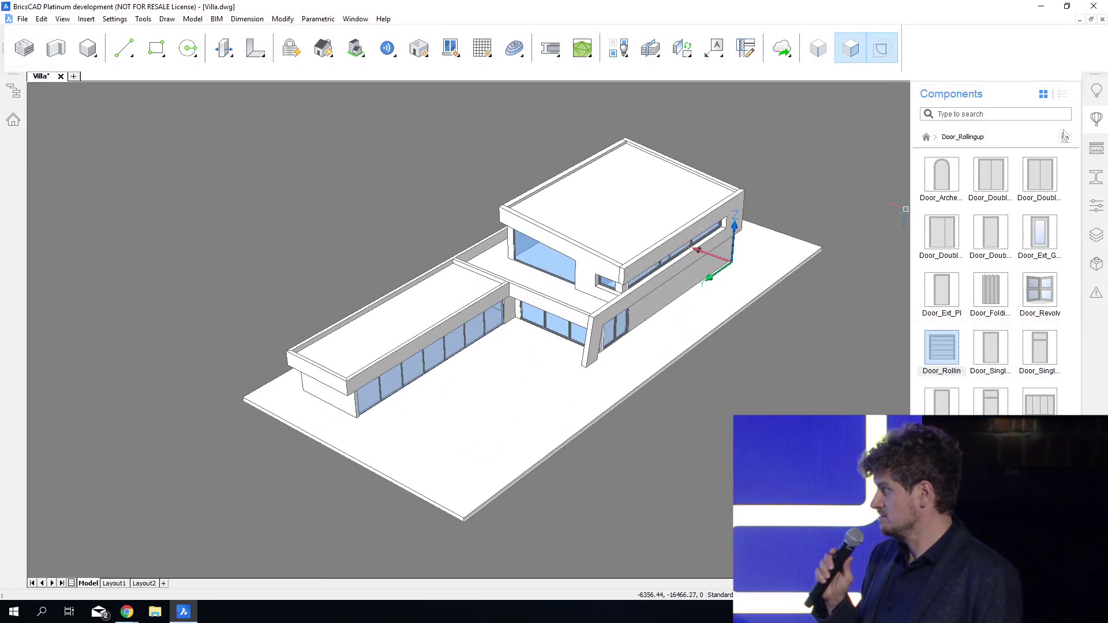
left_click(1095, 121)
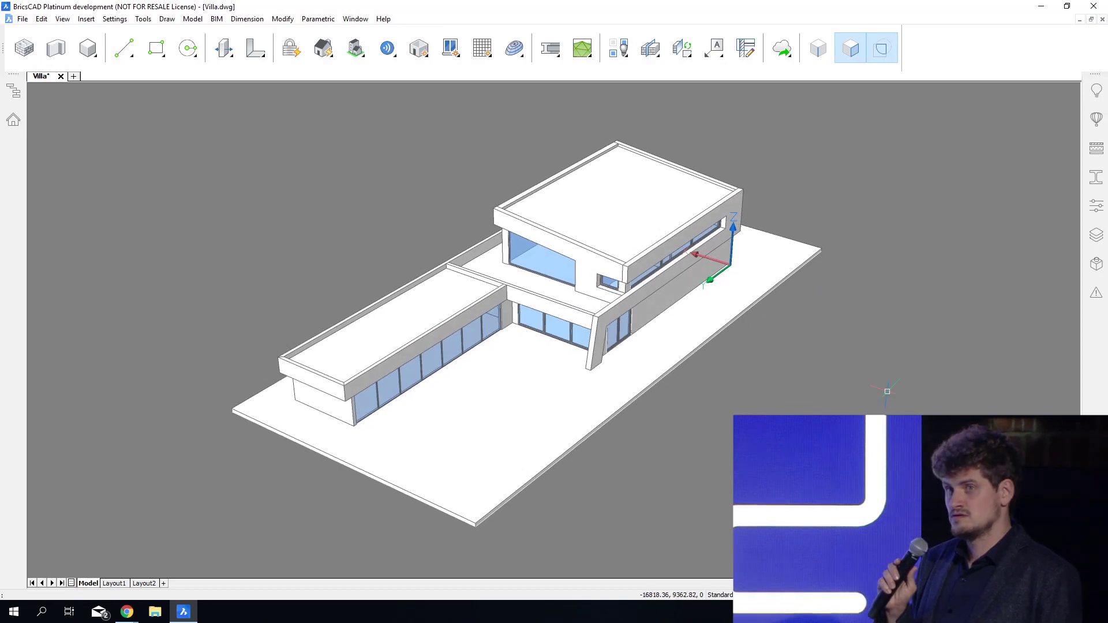
Turn off the UCS icon and save the drawing.
key("ctrl+s")
type("u")
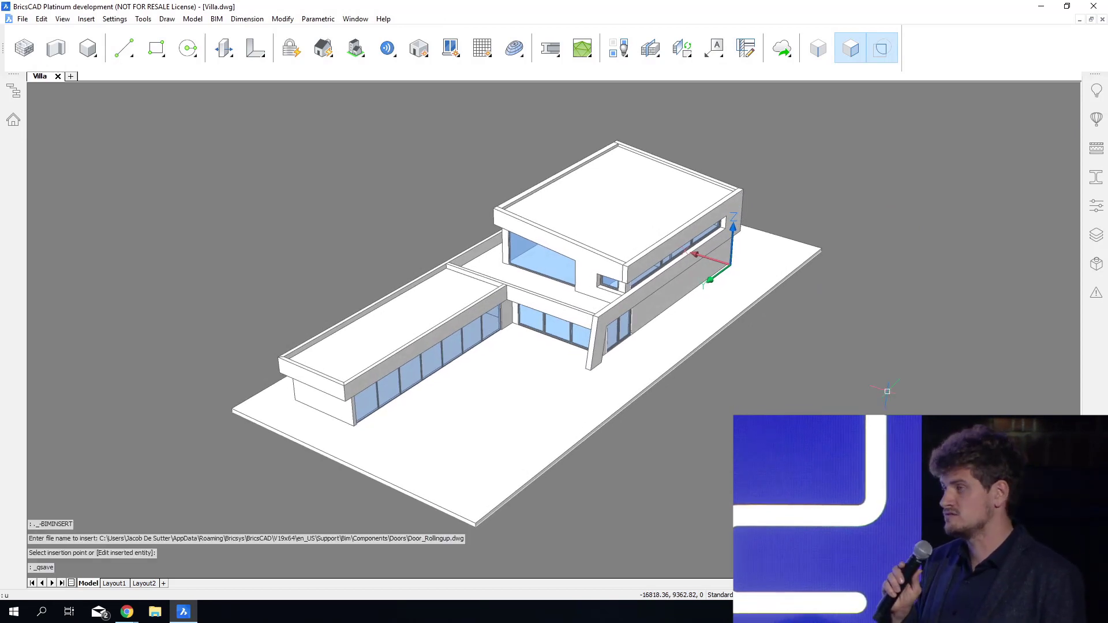
key("Return")
type("of")
key("Return")
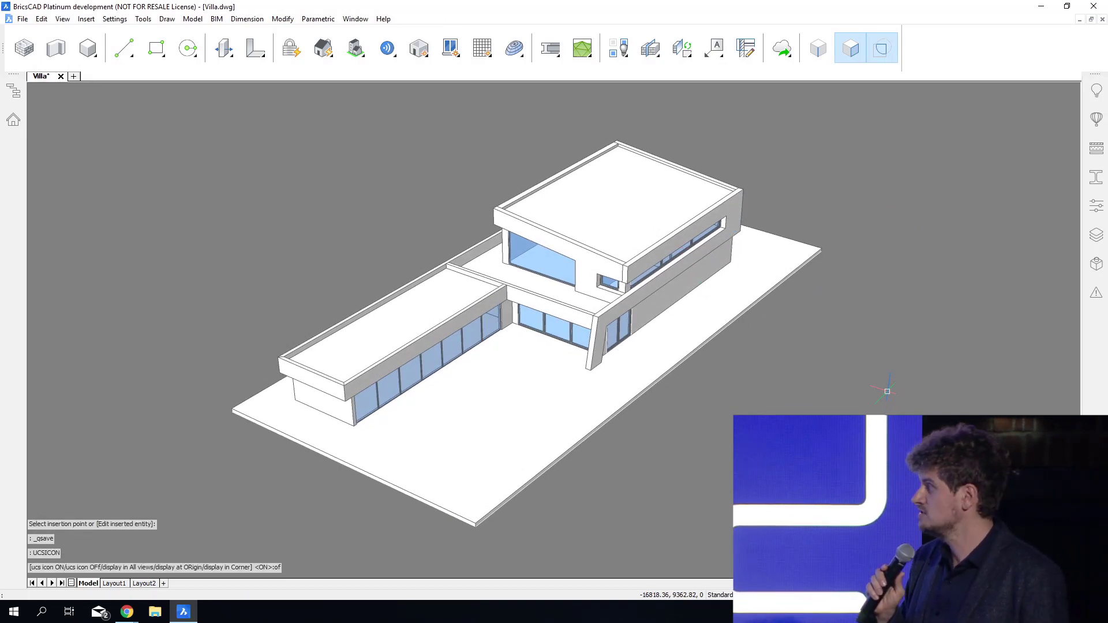
key("ctrl+s")
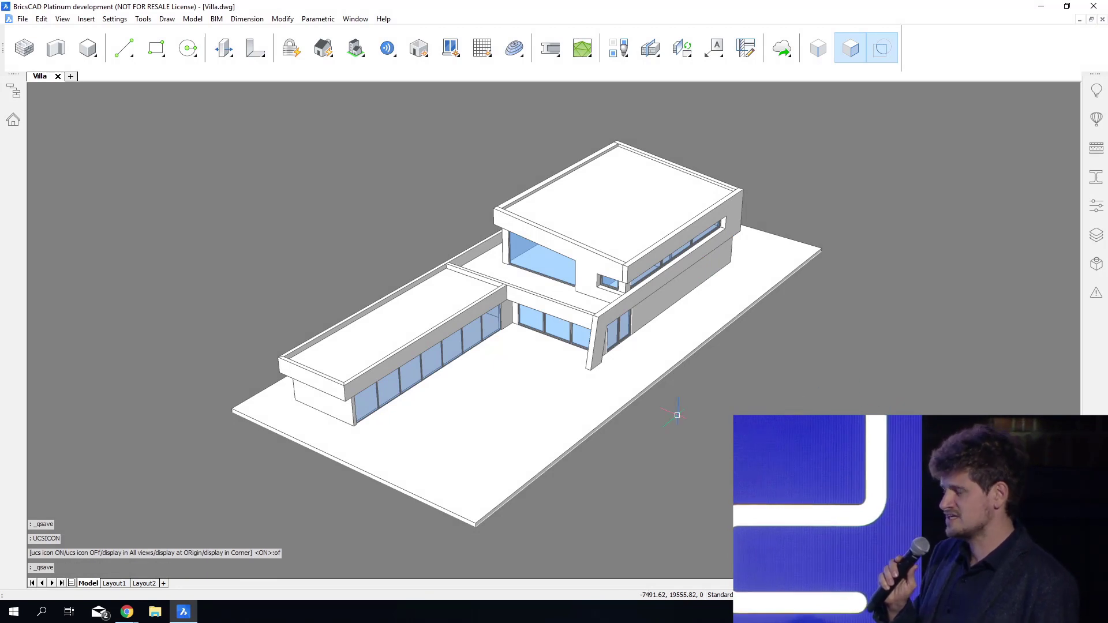
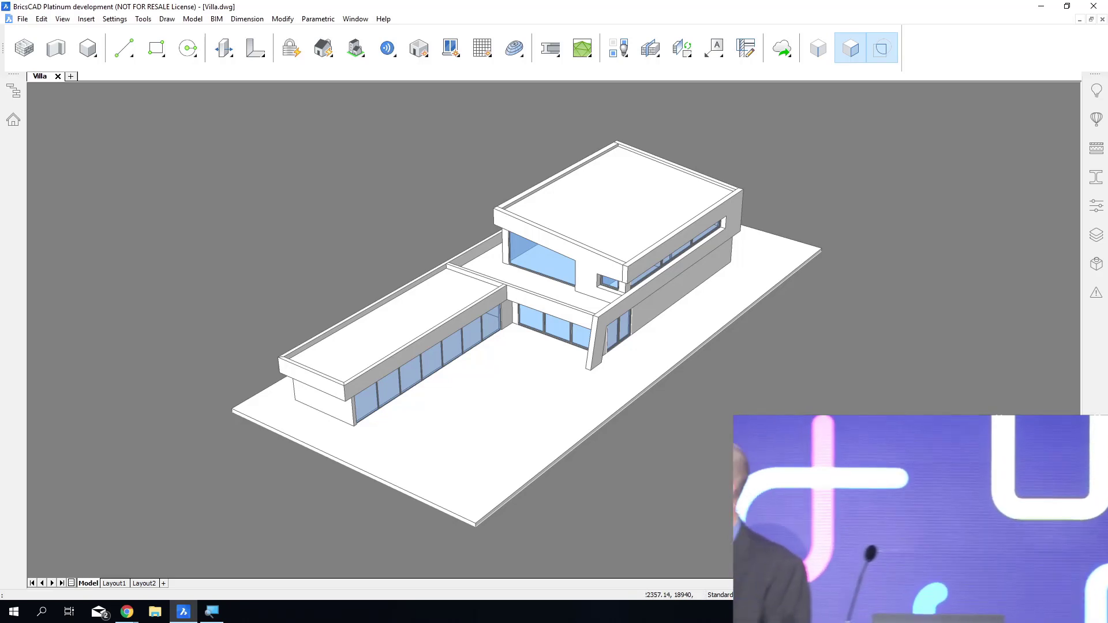
Bimify the whole model with classification, structural profiles, buildings and rooms, elevation sections and floor plan sections all enabled.
left_click(326, 54)
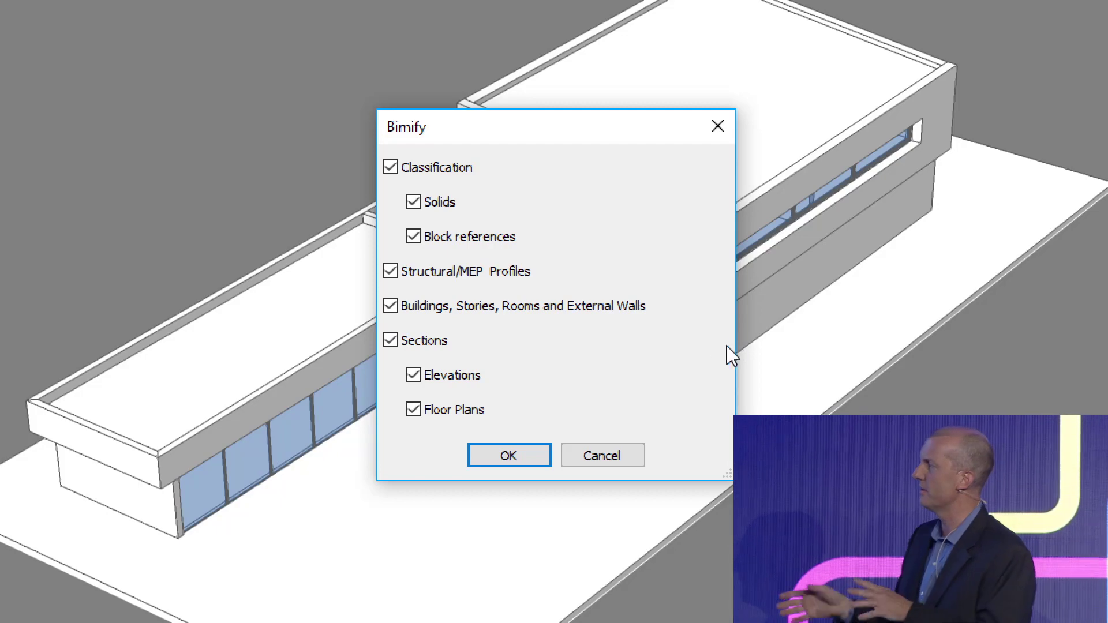
left_click(534, 457)
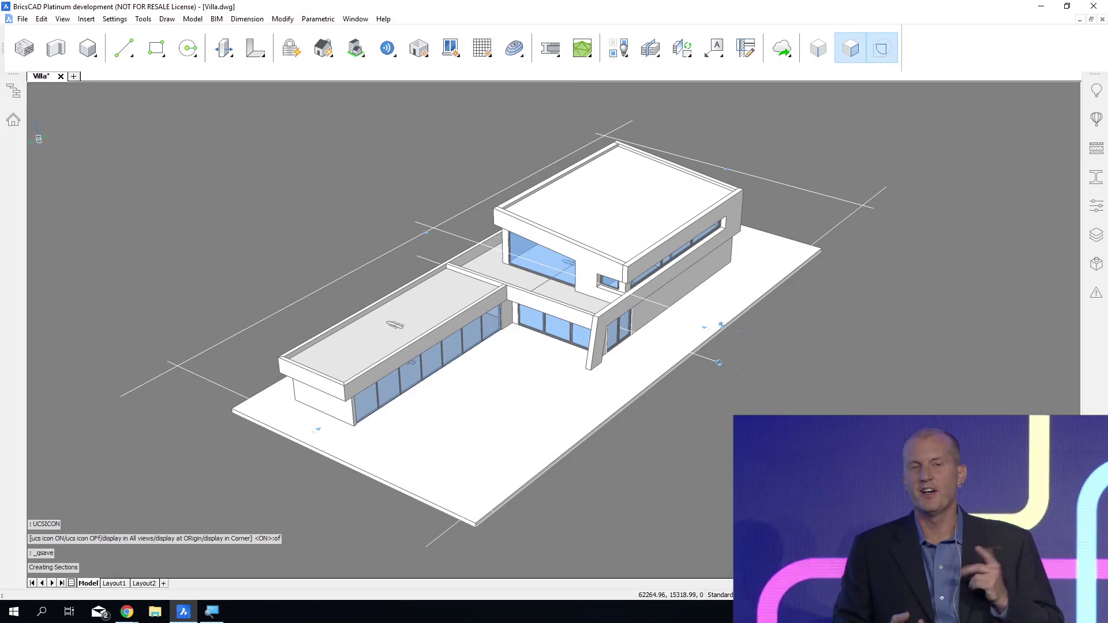
Display the drawing's structure and expand the building elements down to the element categories of Floor 0.
left_click(17, 96)
left_click(18, 95)
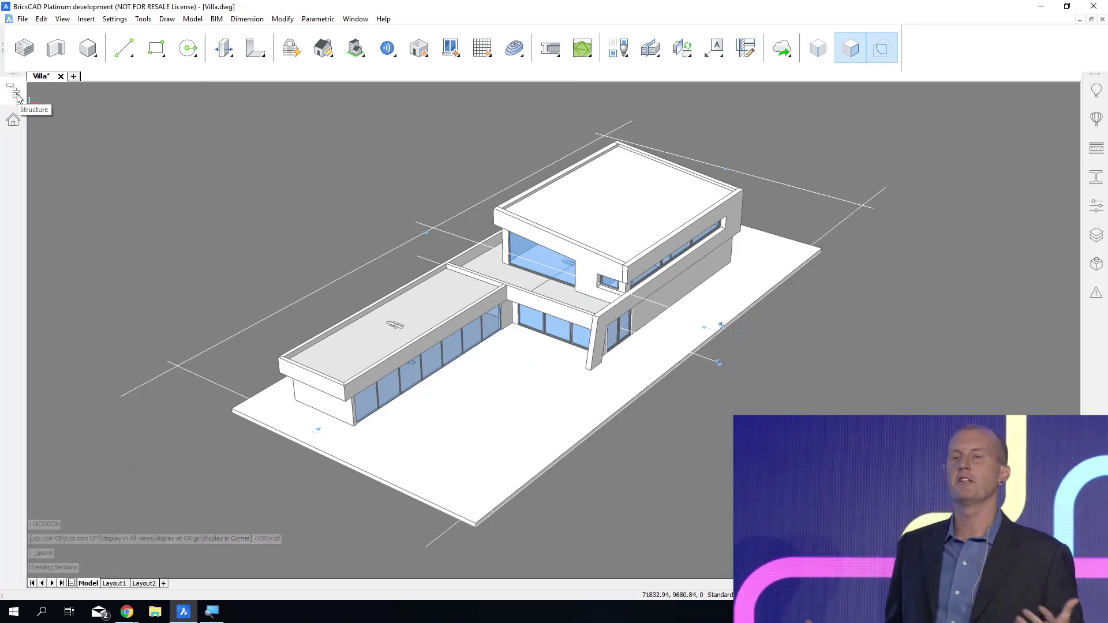
left_click(14, 94)
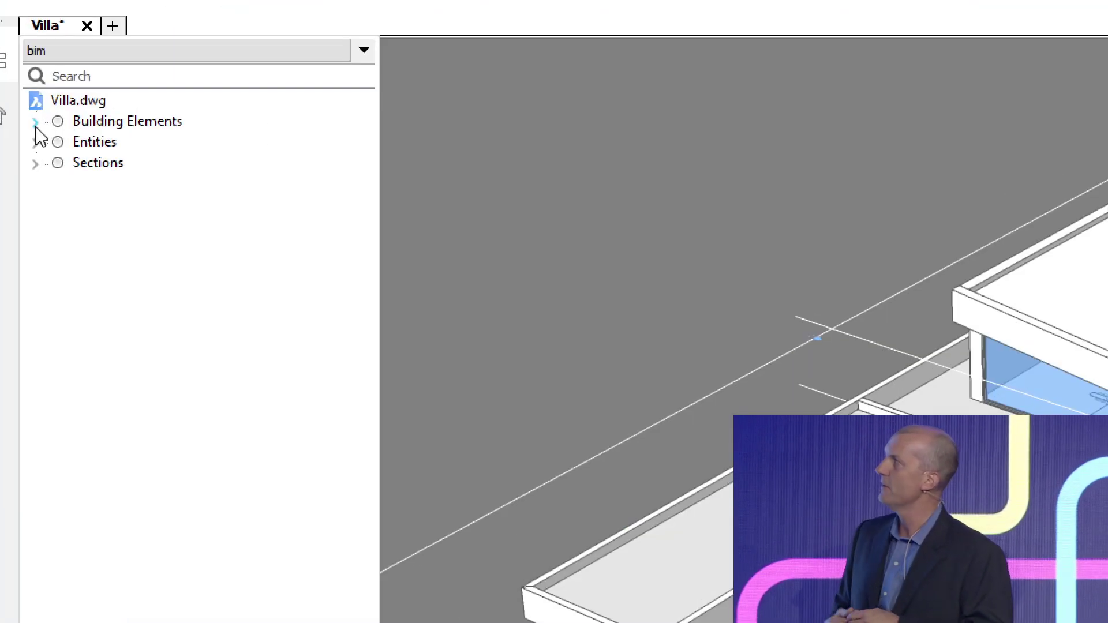
left_click(35, 123)
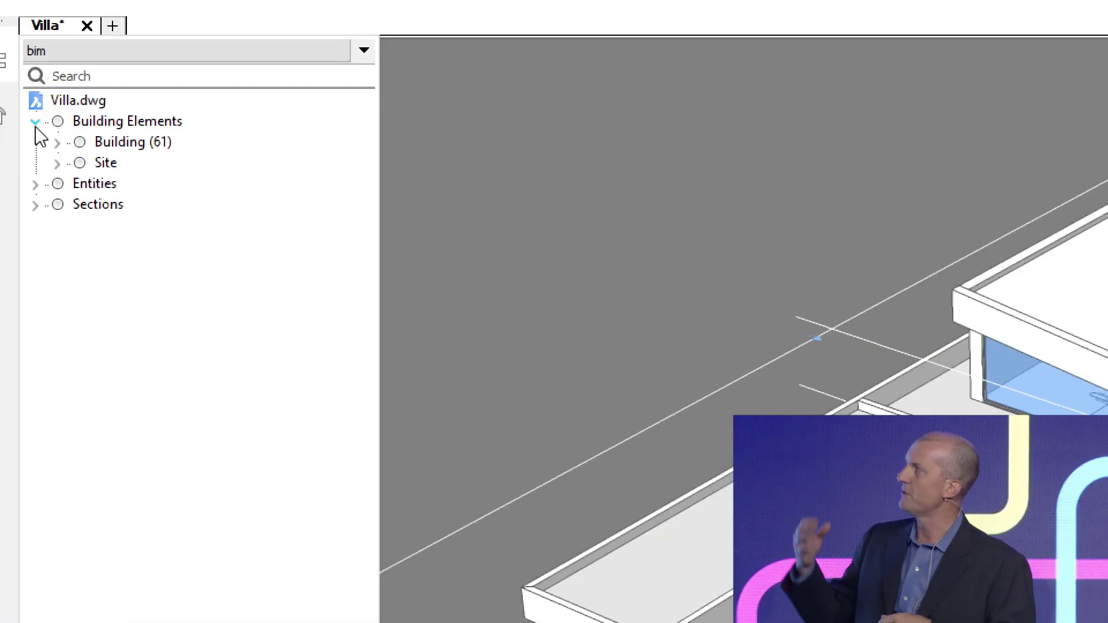
left_click(57, 142)
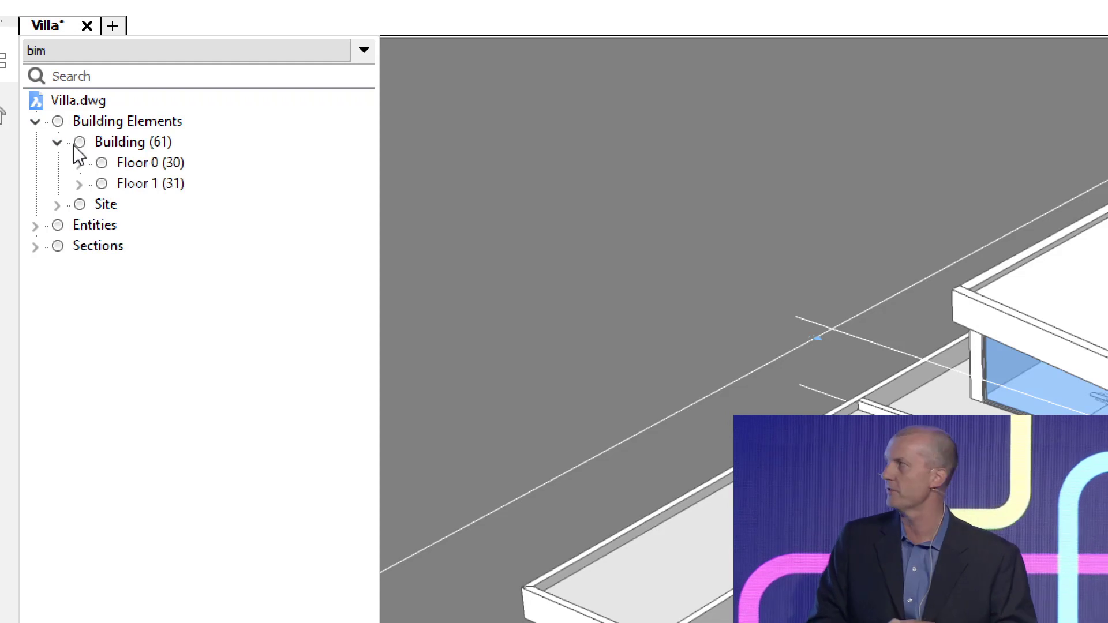
left_click(79, 163)
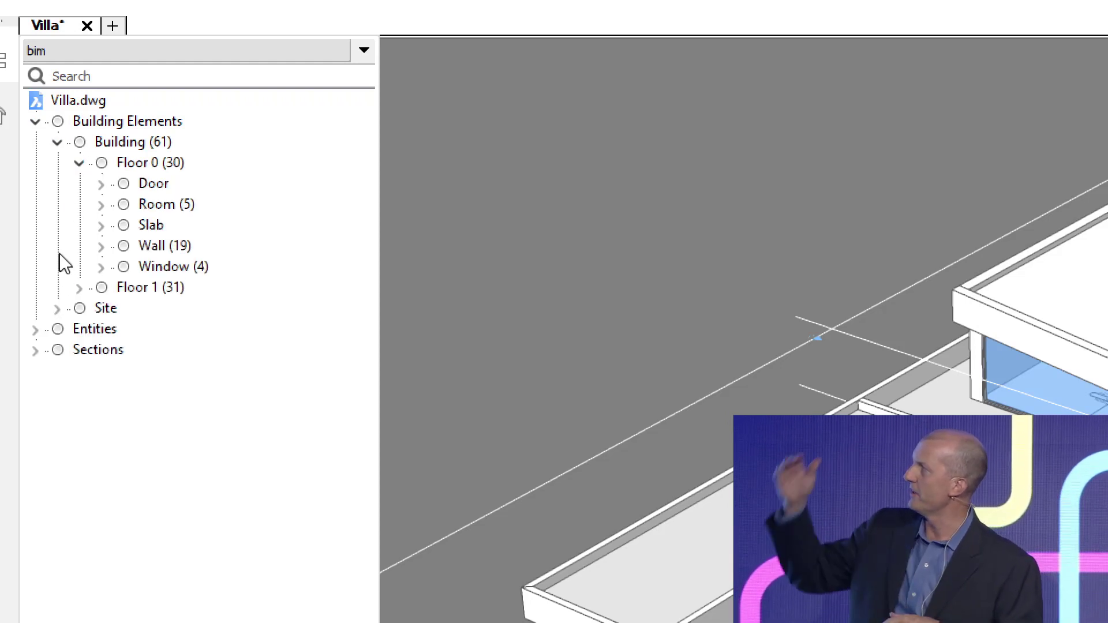
Delete everything in the unclassified Entities group of the model structure and save the drawing.
left_click(91, 329)
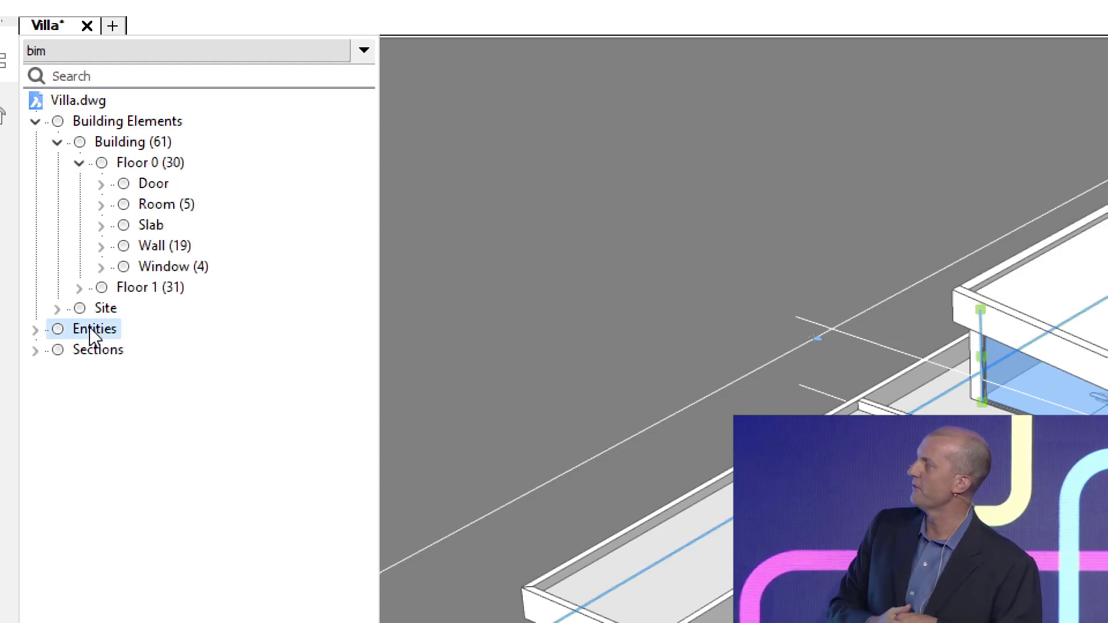
key("Delete")
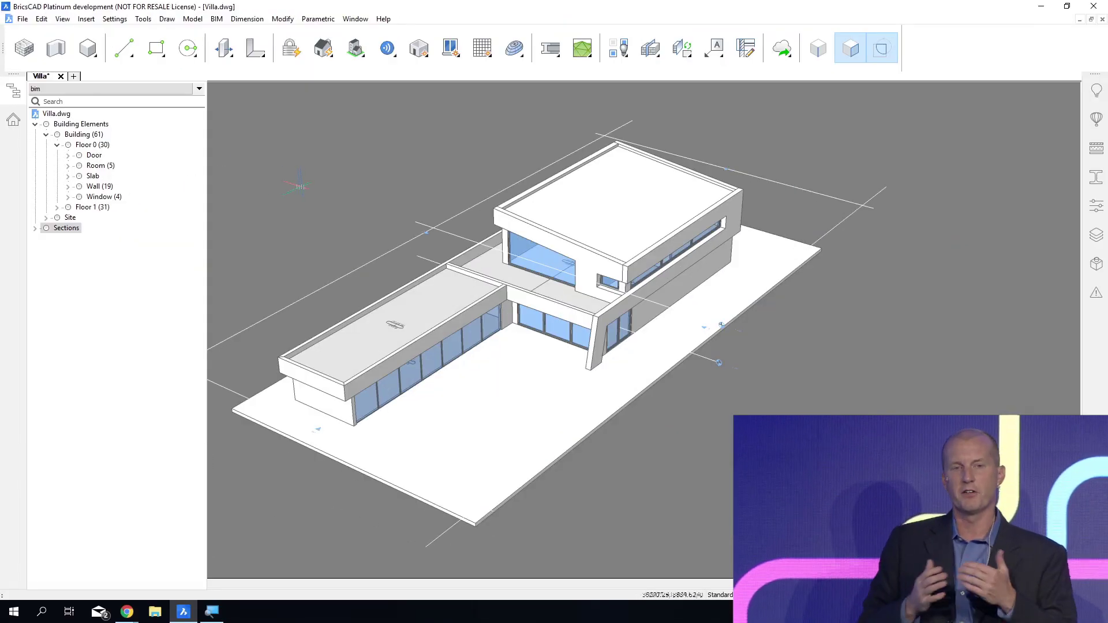
key("Escape")
key("ctrl+s")
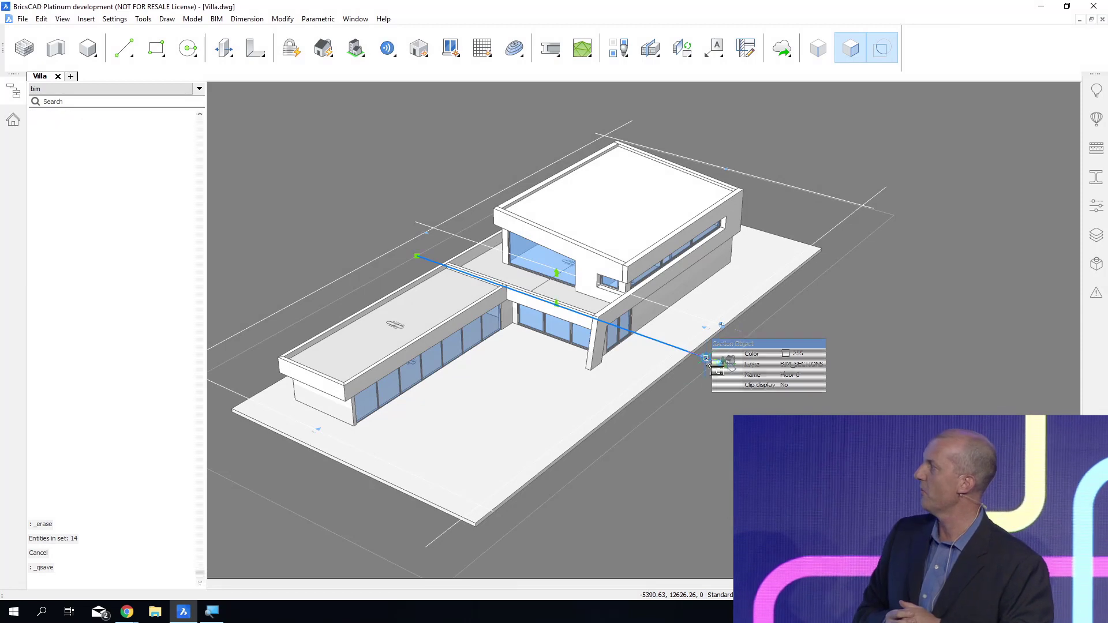
Clip the model display at the Floor 0 section and show it in plan view of the current UCS.
left_click(705, 359)
double_click(706, 358)
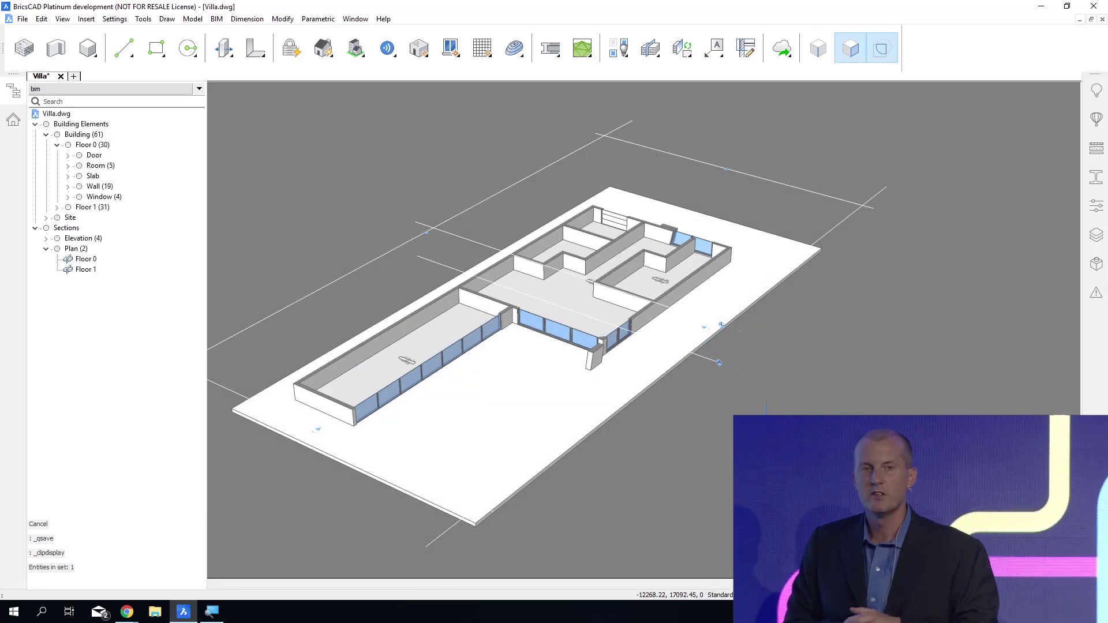
type("PLAN")
key("Return")
key("Return")
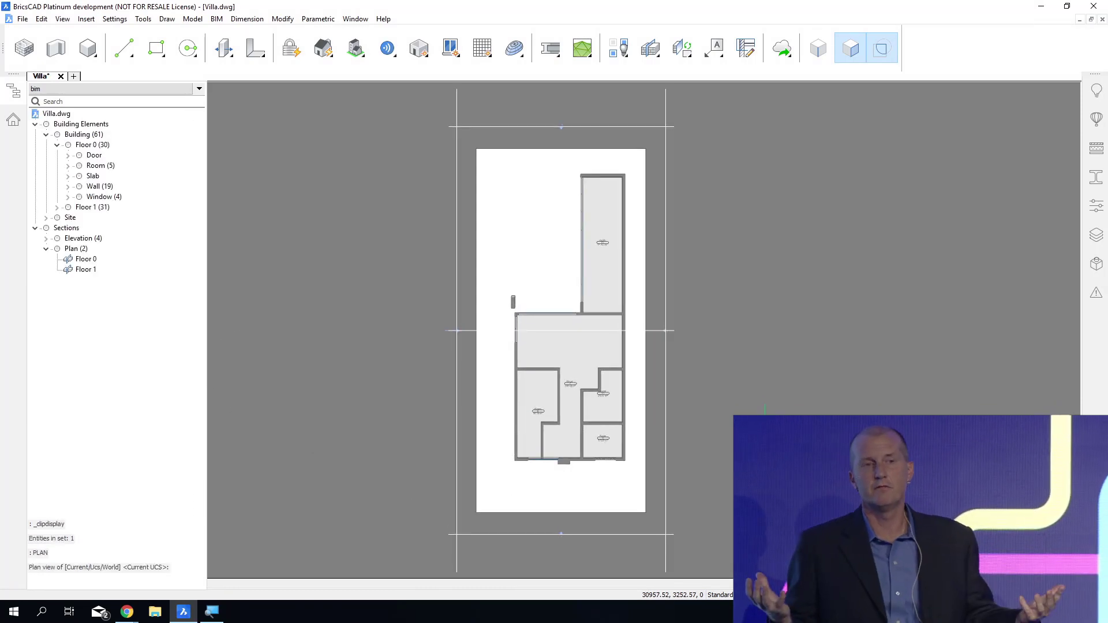
scroll(582, 414, "up", 5)
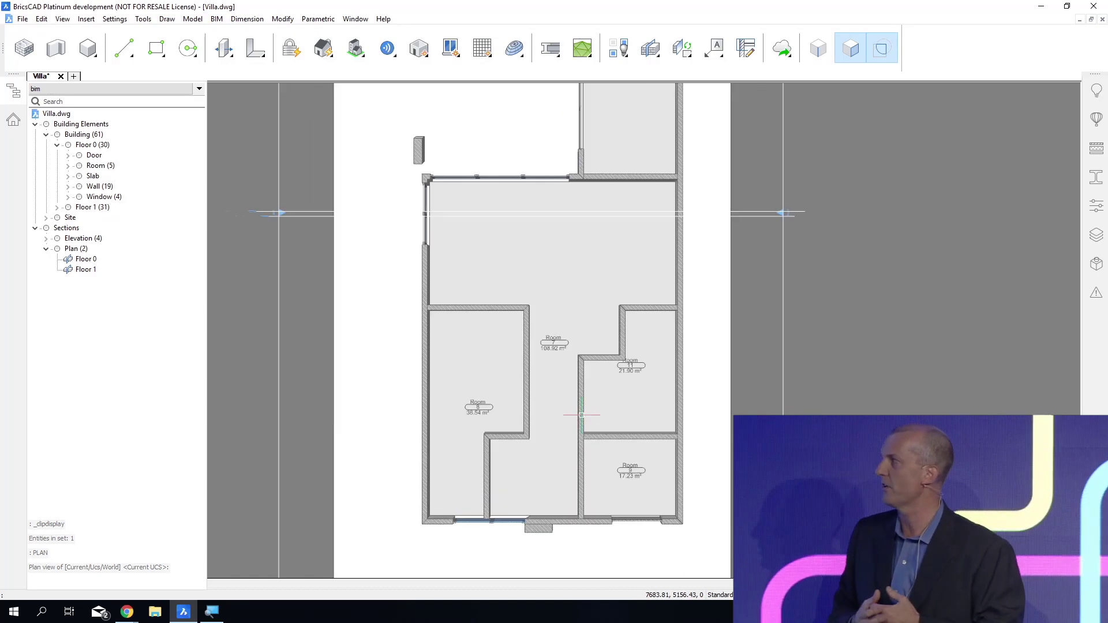
scroll(582, 414, "up", 1)
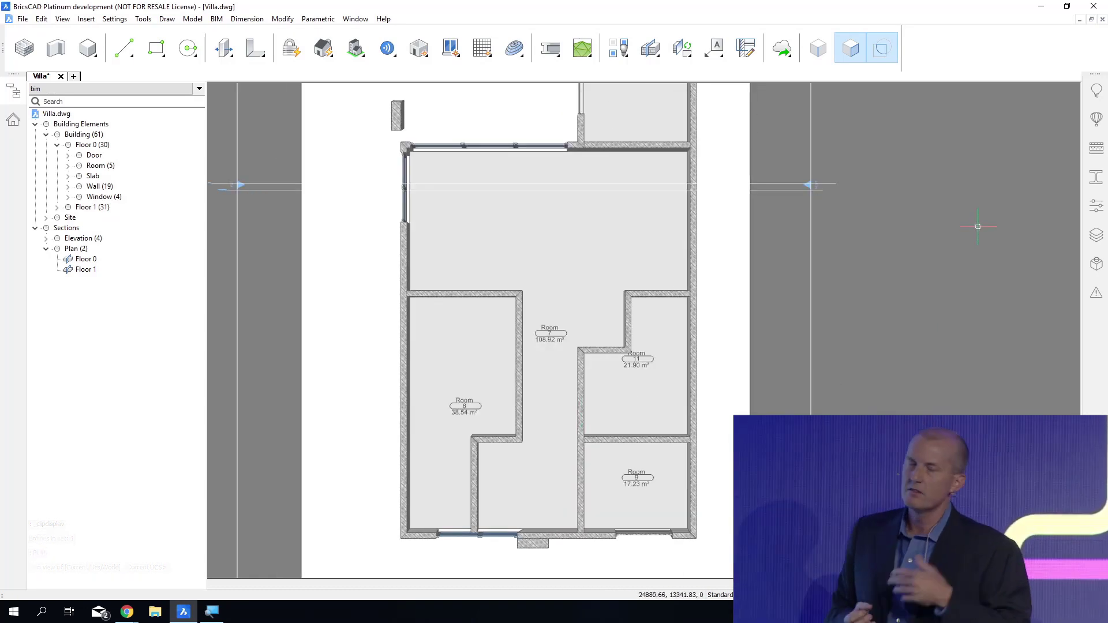
Show only the project's compositions and apply Interior wall, Brick, 160 mm to the Off group of Floor 0 walls.
left_click(1096, 149)
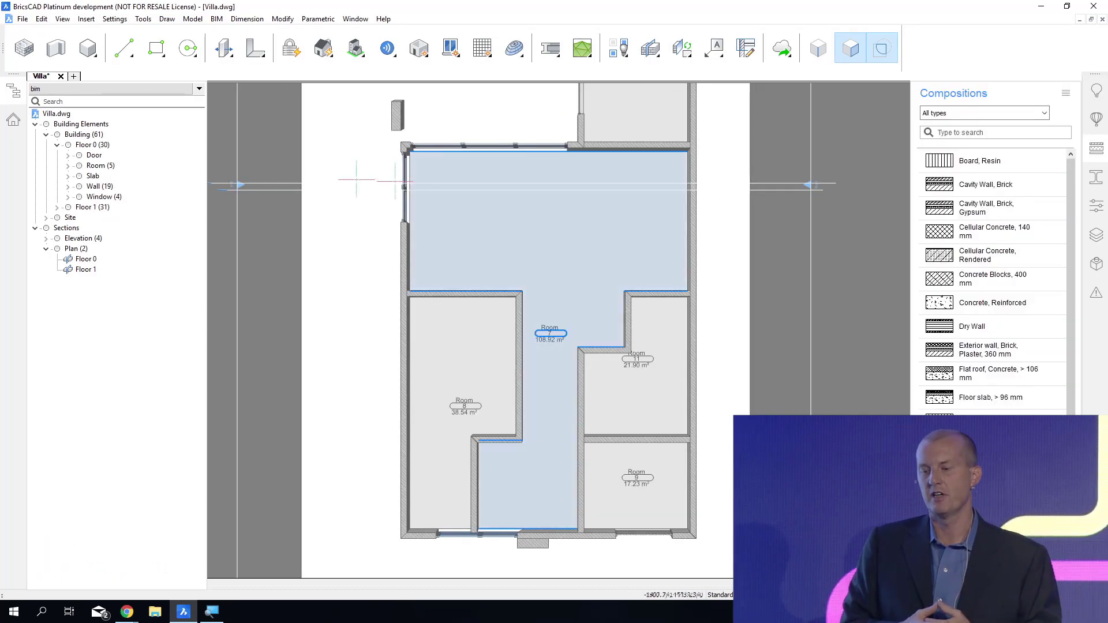
left_click(69, 187)
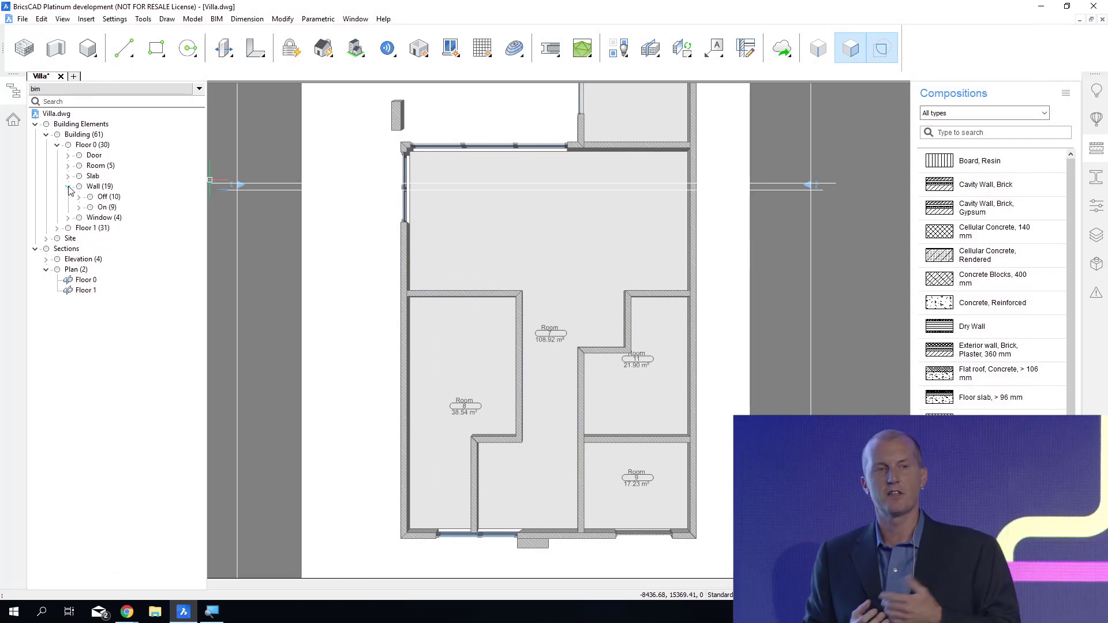
left_click(108, 197)
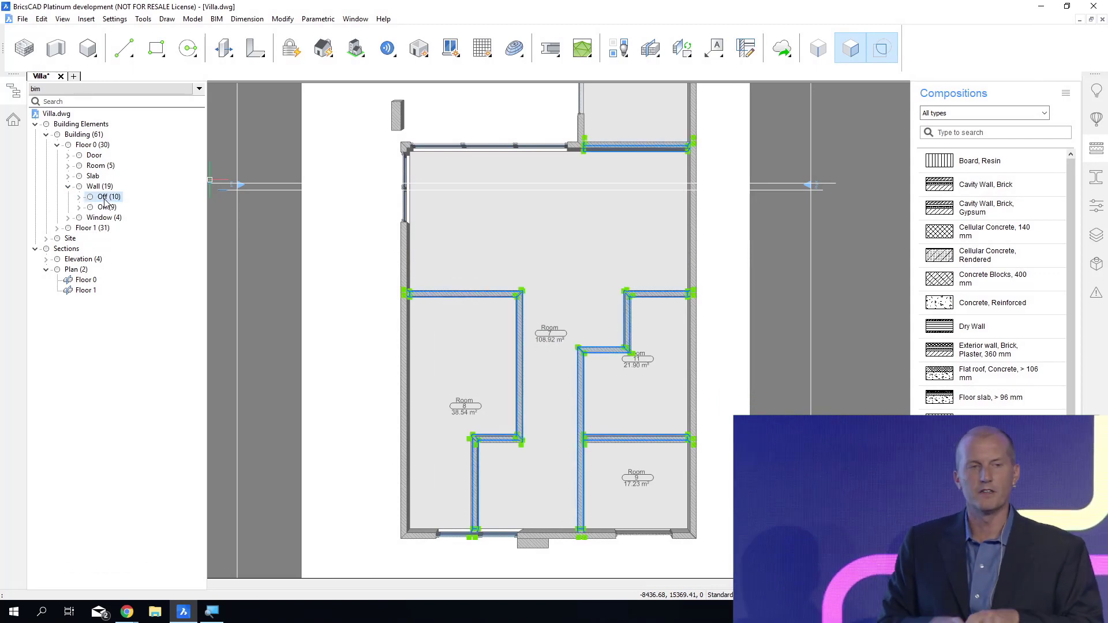
left_click(1065, 95)
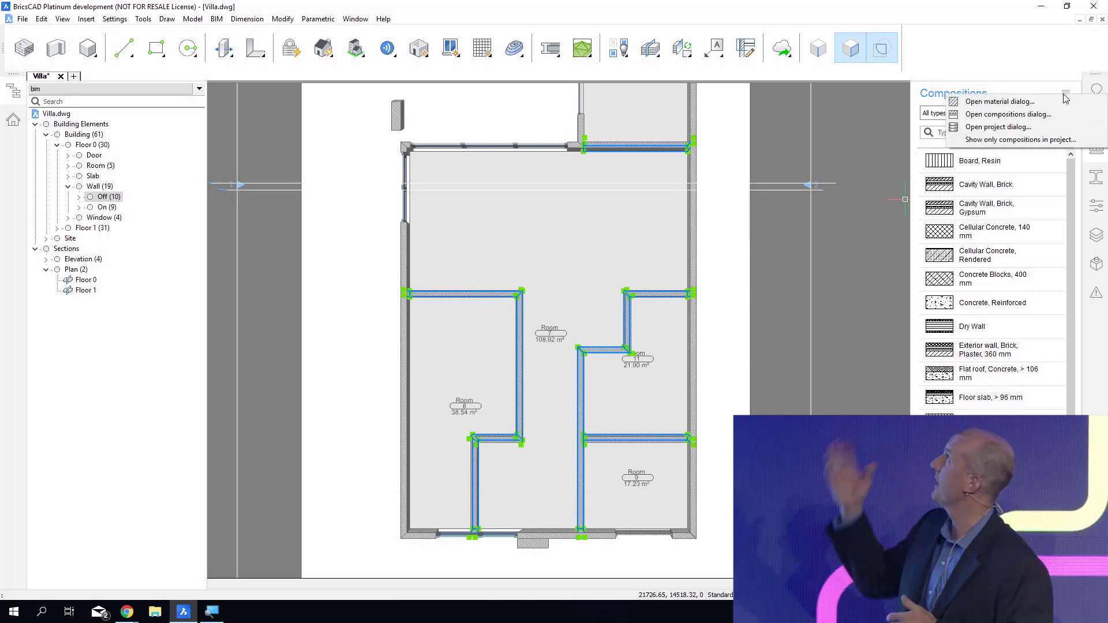
left_click(1009, 140)
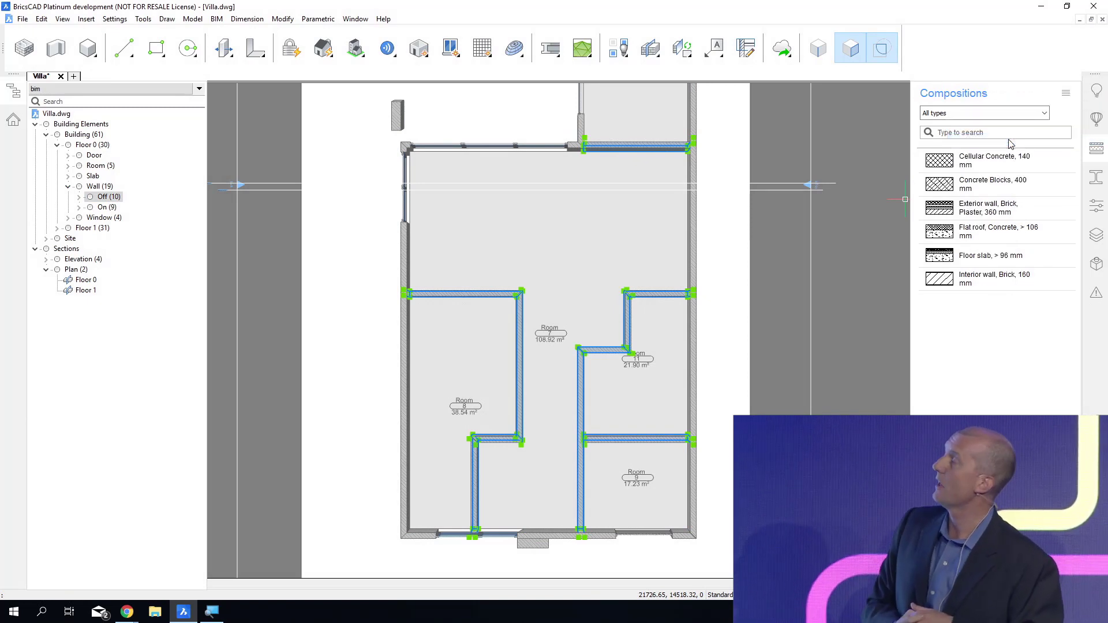
left_click(980, 280)
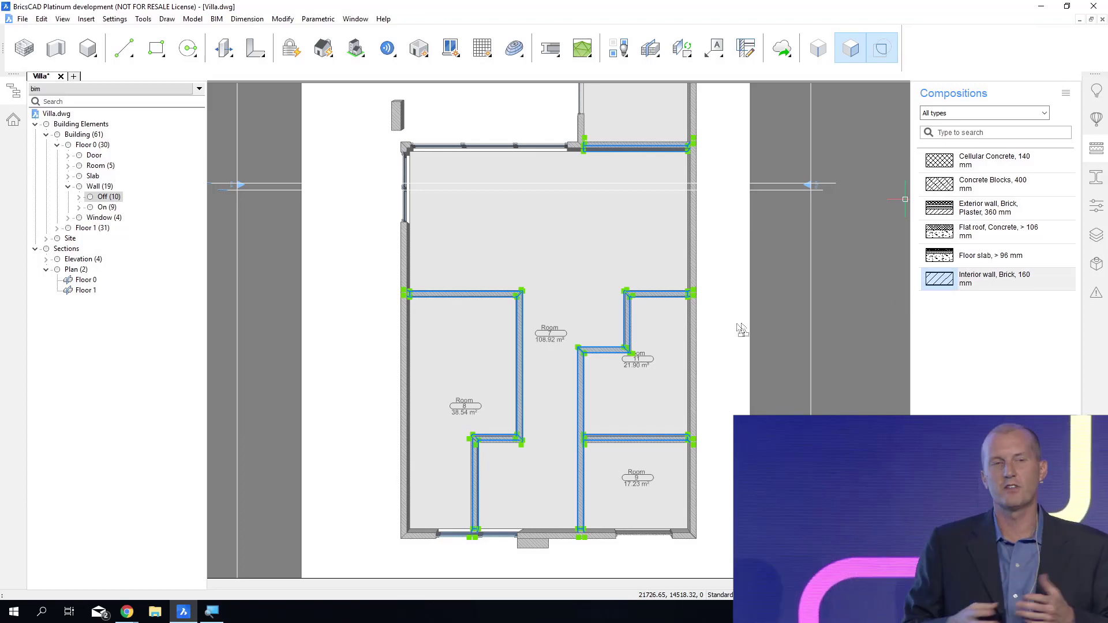
left_click(583, 372)
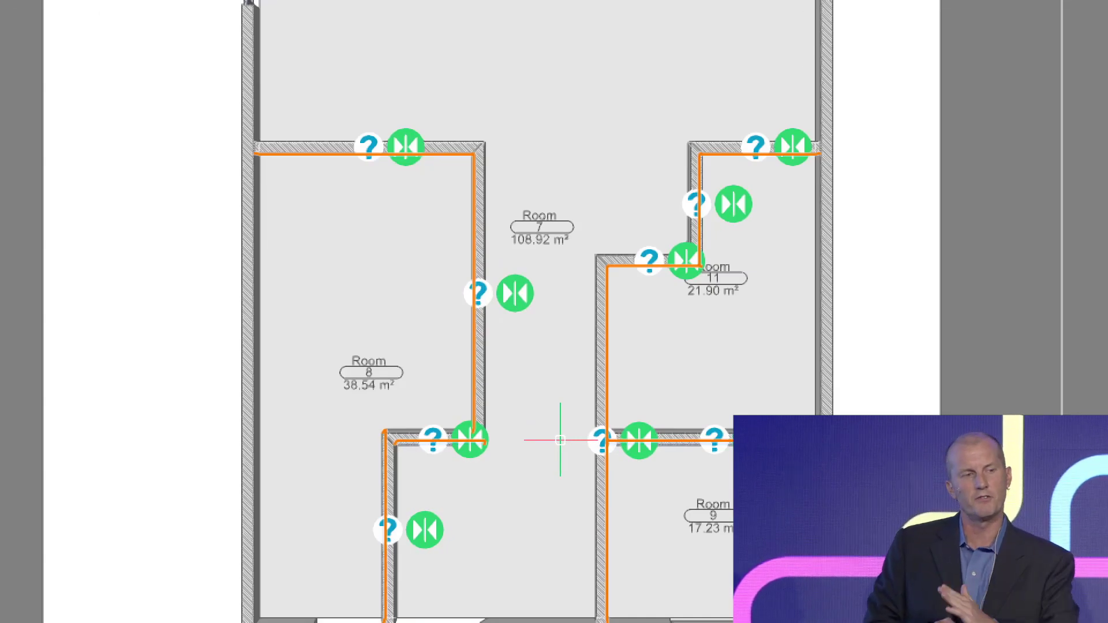
Flip the reference face of the short wall at the notched corner of Room 8 and accept the composition assignment.
left_click(479, 445)
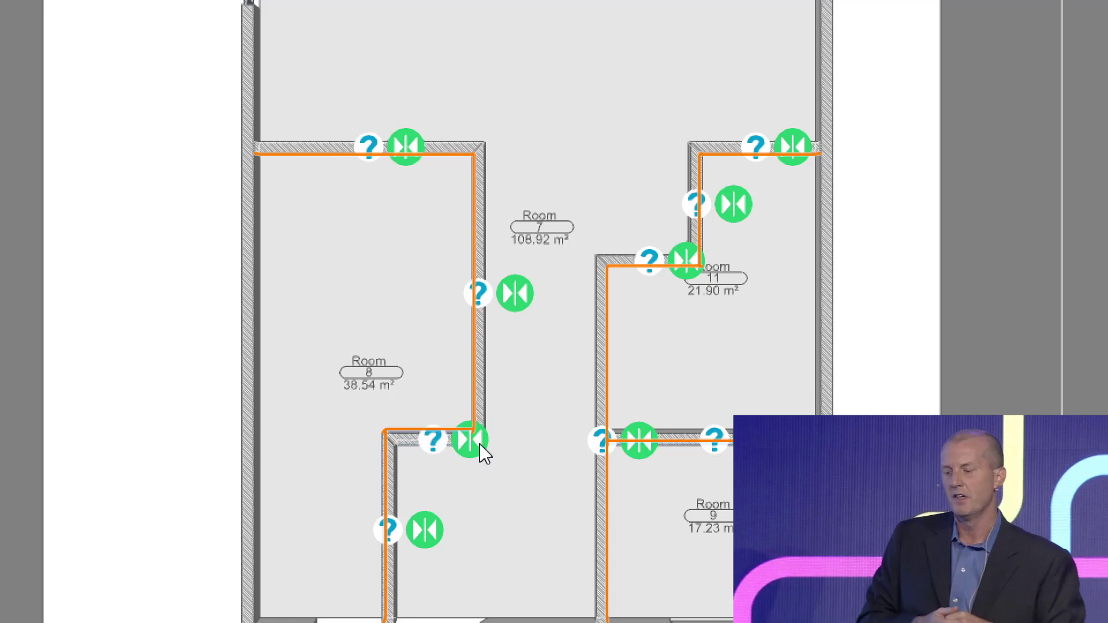
left_click(482, 440)
left_click(483, 440)
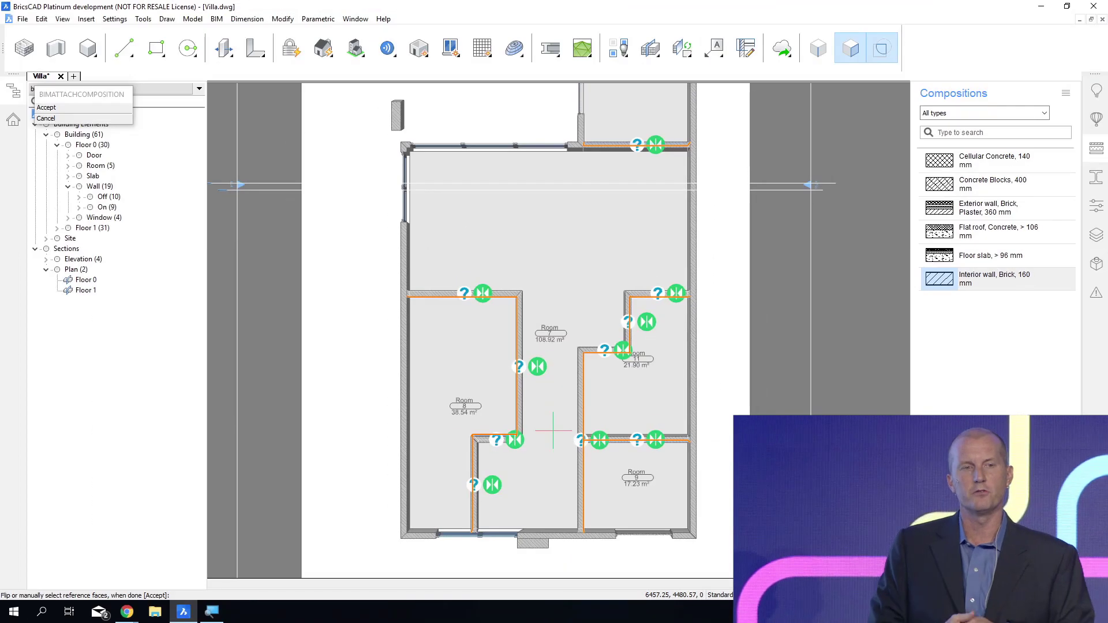
key("Return")
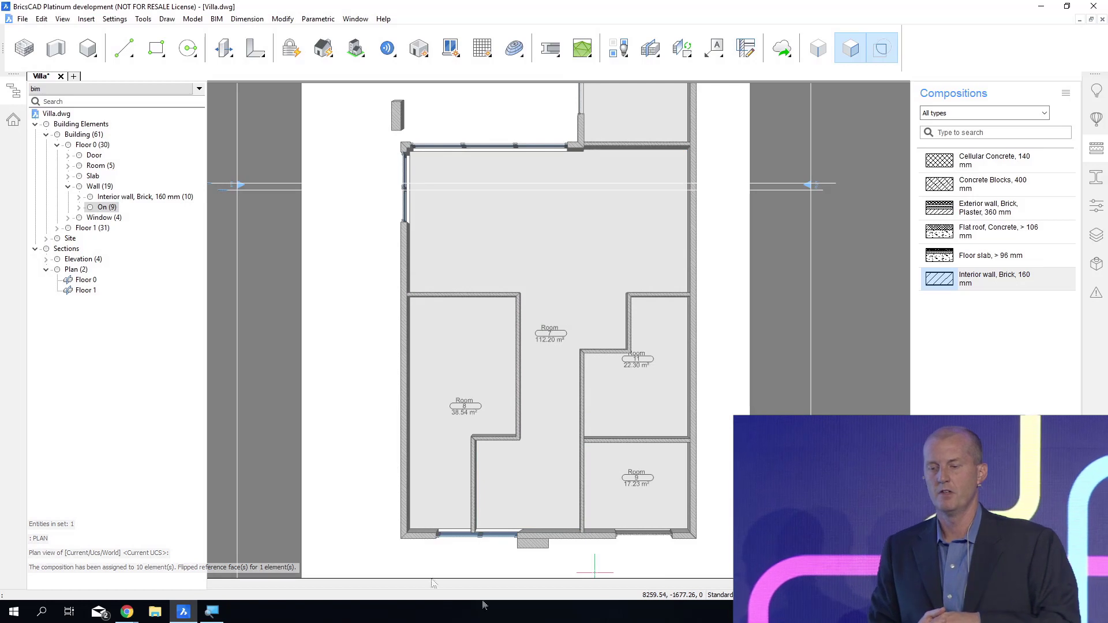
Assign the Exterior wall, Brick, Plaster, 360 mm composition to the 250 mm On walls of Floor 0 and save the drawing.
left_click(79, 208)
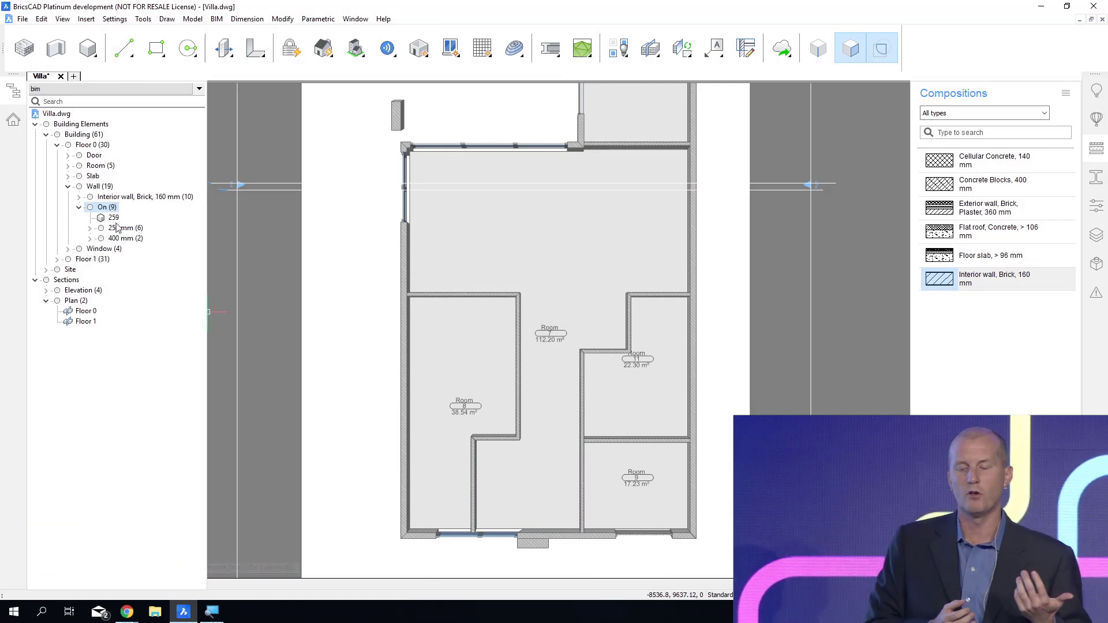
left_click(121, 228)
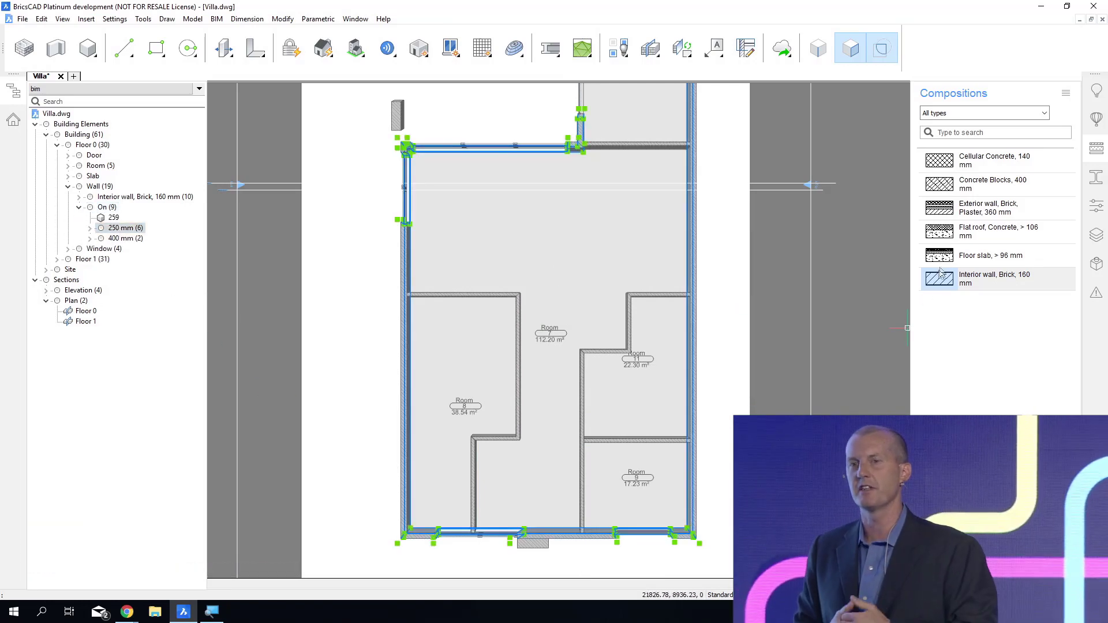
left_click(976, 216)
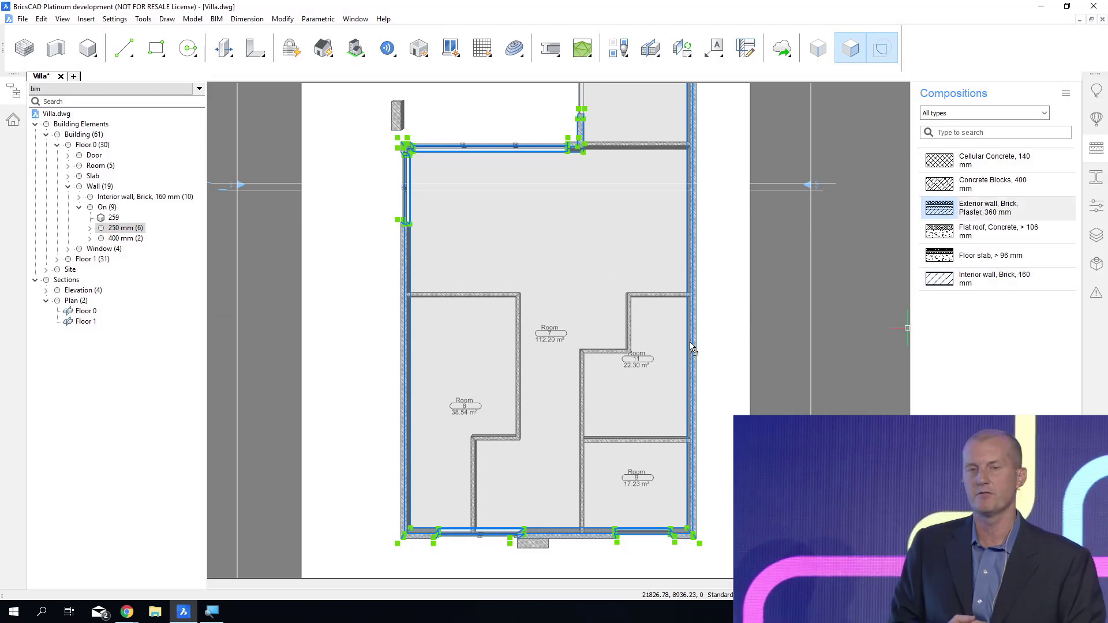
left_click_drag(690, 343, 691, 343)
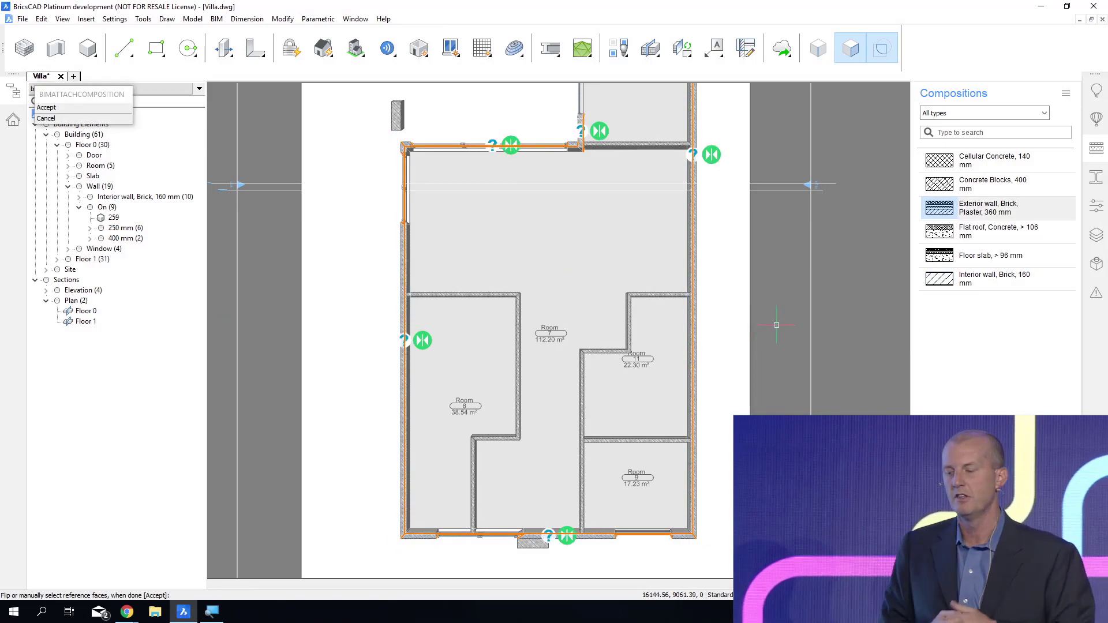
scroll(777, 325, "down", 4)
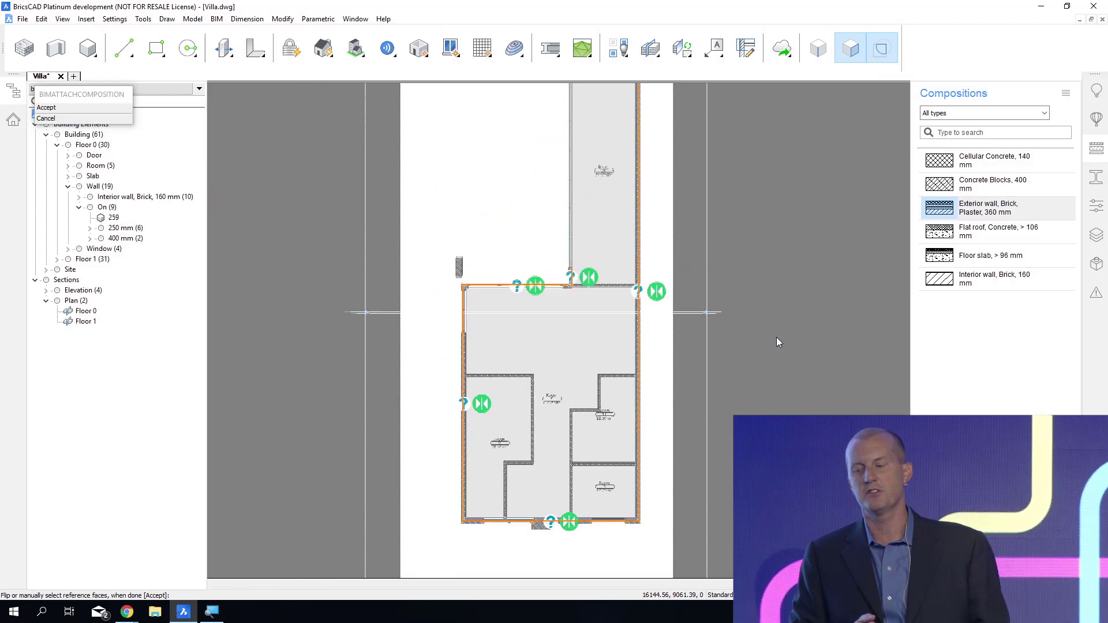
scroll(778, 332, "down", 1)
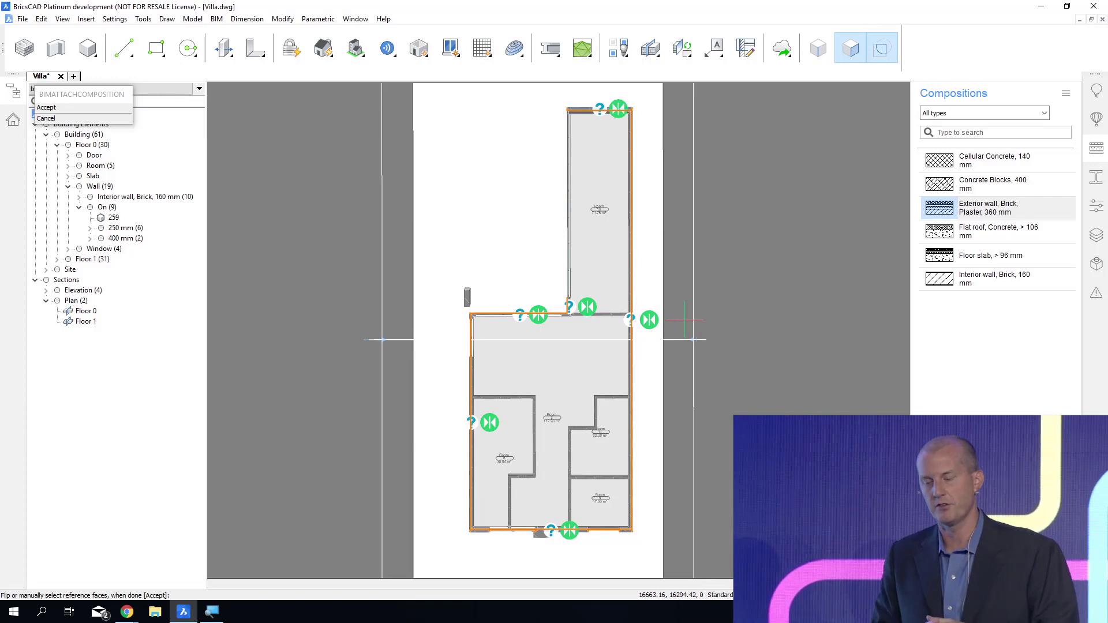
key("Return")
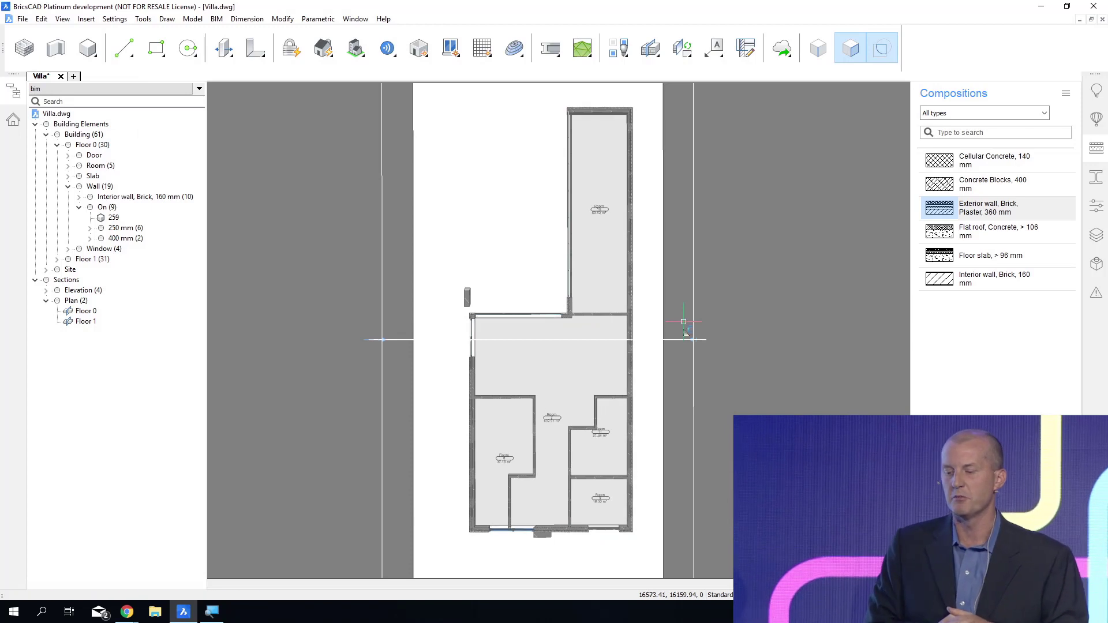
mouse_move(694, 313)
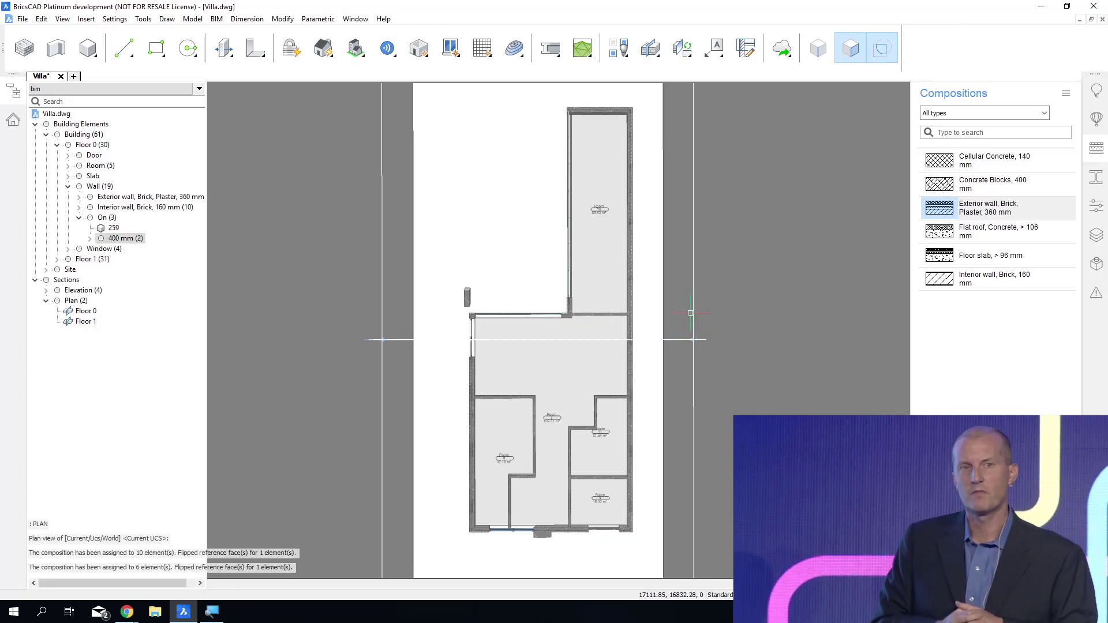
key("ctrl+s")
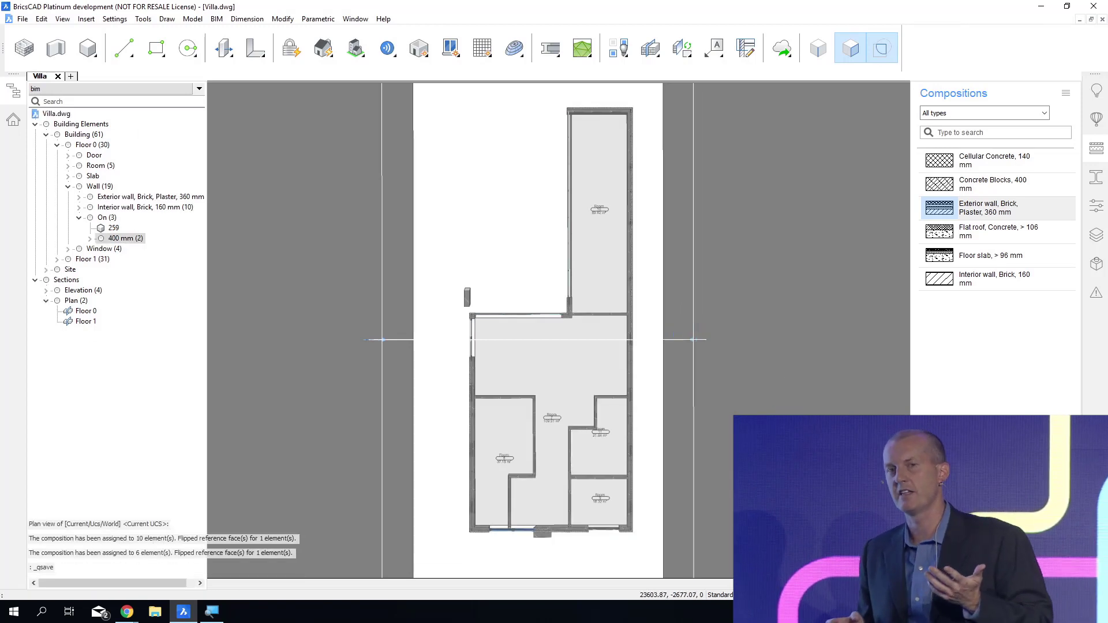
Inspect the walls in the ground-floor plan up close and view the clipped floor in 3D.
scroll(588, 527, "up", 8)
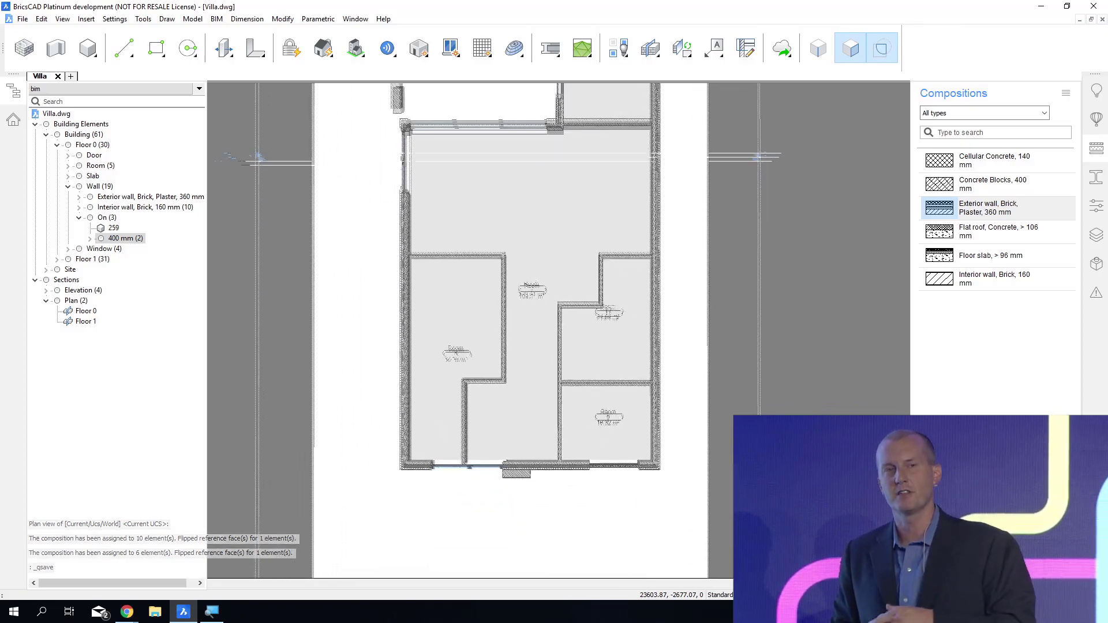
scroll(588, 514, "up", 2)
middle_click_drag(588, 514, 582, 462, "shift")
scroll(582, 462, "down", 4)
scroll(577, 421, "down", 4)
middle_click_drag(577, 422, 537, 384, "shift")
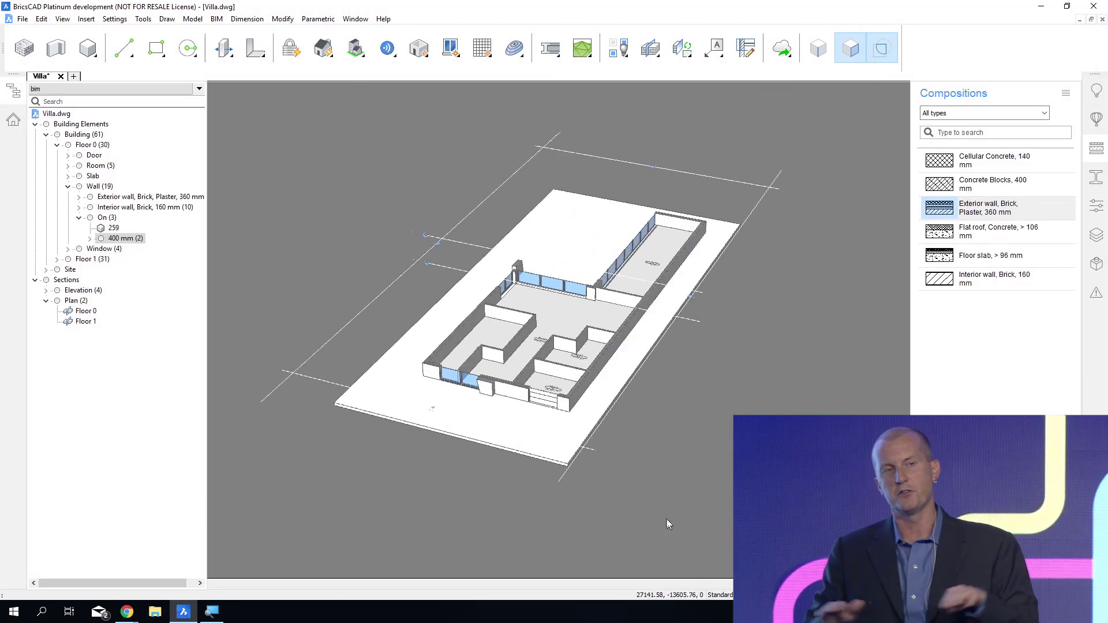
Examine the cut wall layers at the outer corner of Room 9 and along the exterior wall beside Room 11.
scroll(579, 412, "up", 7)
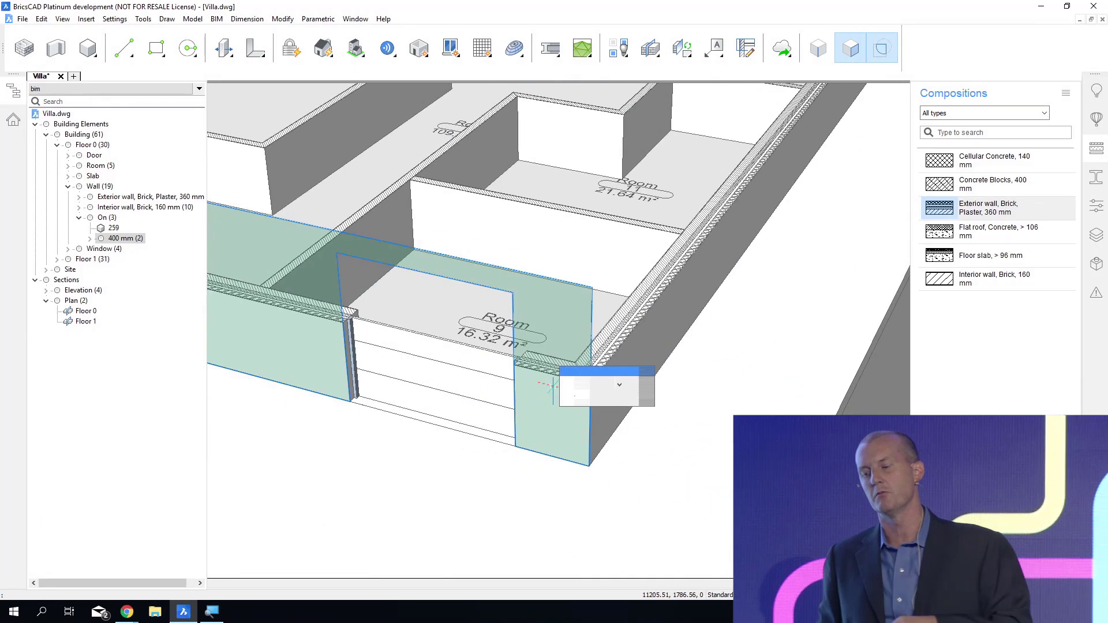
scroll(554, 437, "up", 5)
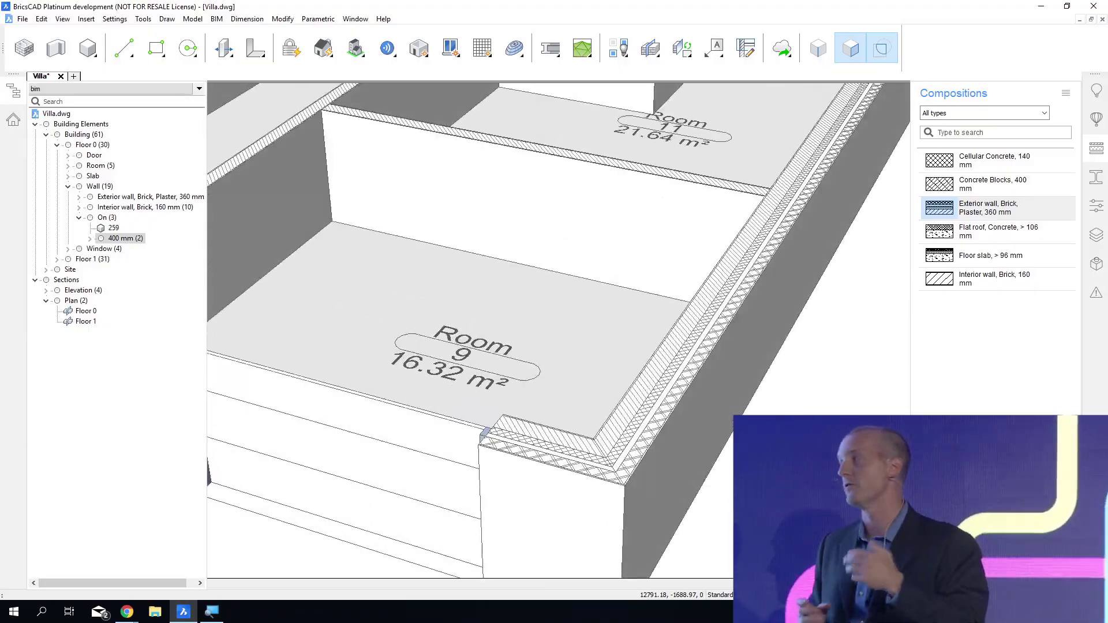
middle_click_drag(578, 231, 329, 514)
middle_click_drag(462, 346, 350, 458)
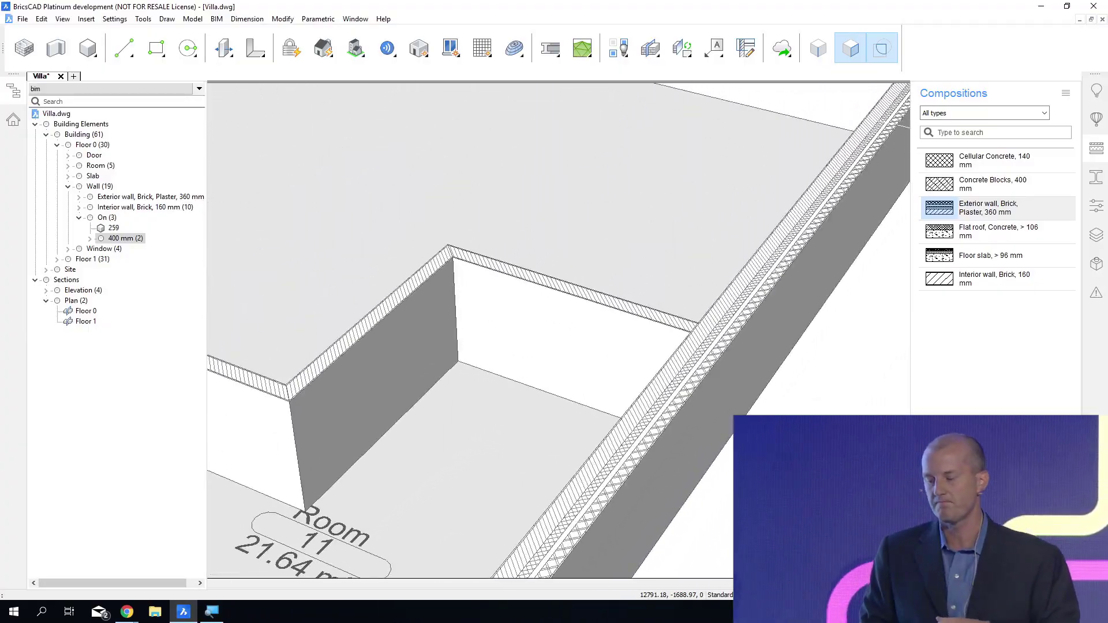
scroll(577, 346, "down", 2)
scroll(595, 328, "down", 10)
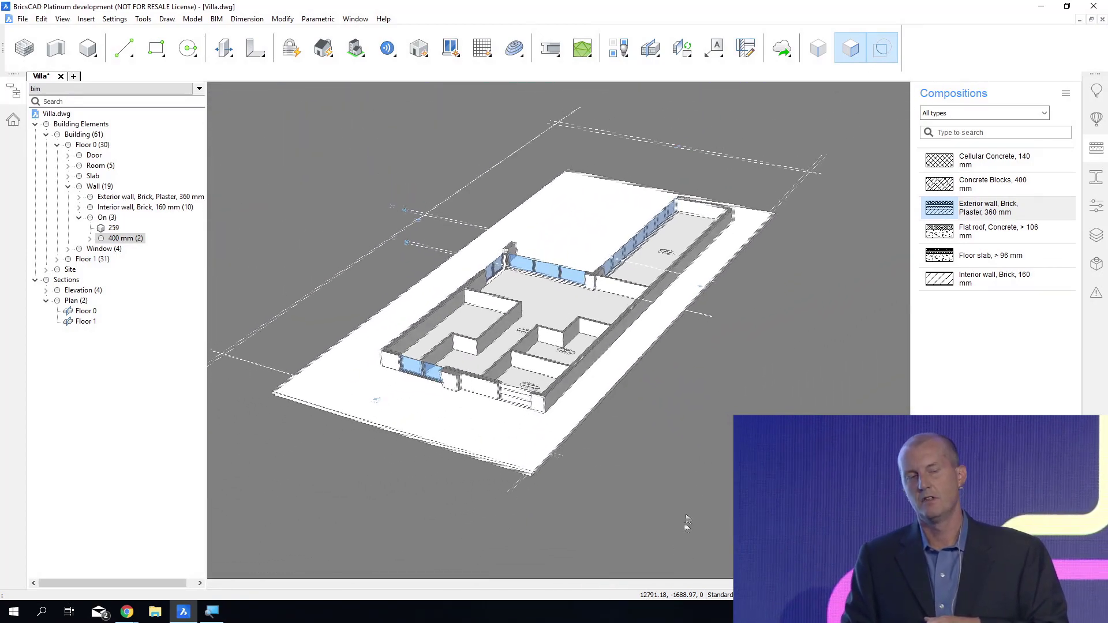
Turn off the clipped display of the Floor 0 section so the whole villa is shown.
middle_click_drag(734, 335, 734, 339, "shift")
double_click(698, 312)
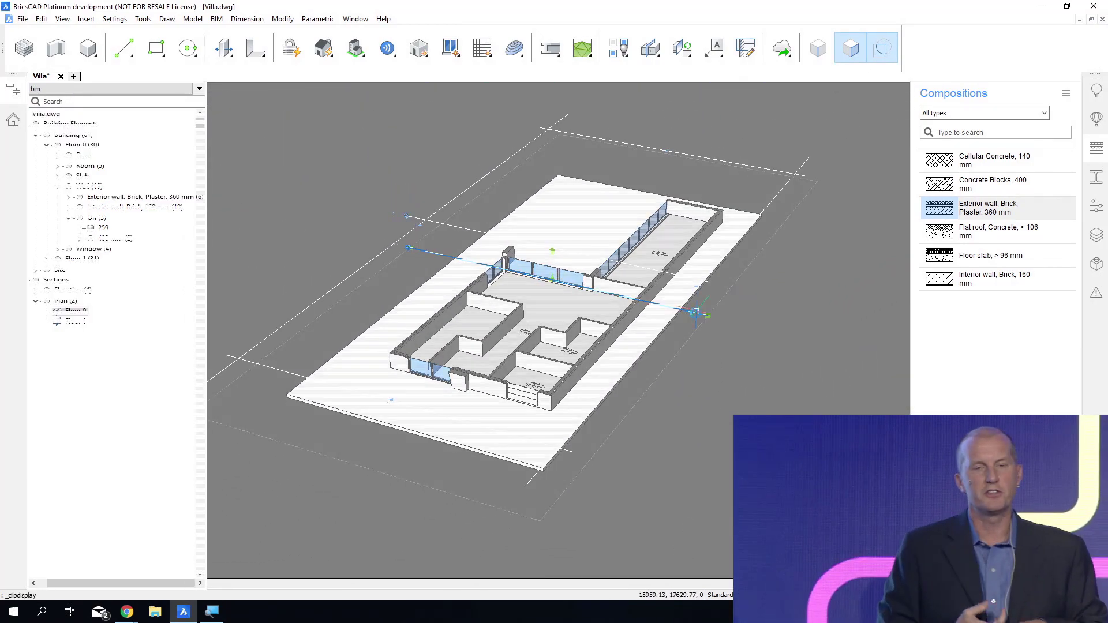
middle_click_drag(777, 404, 868, 295, "shift")
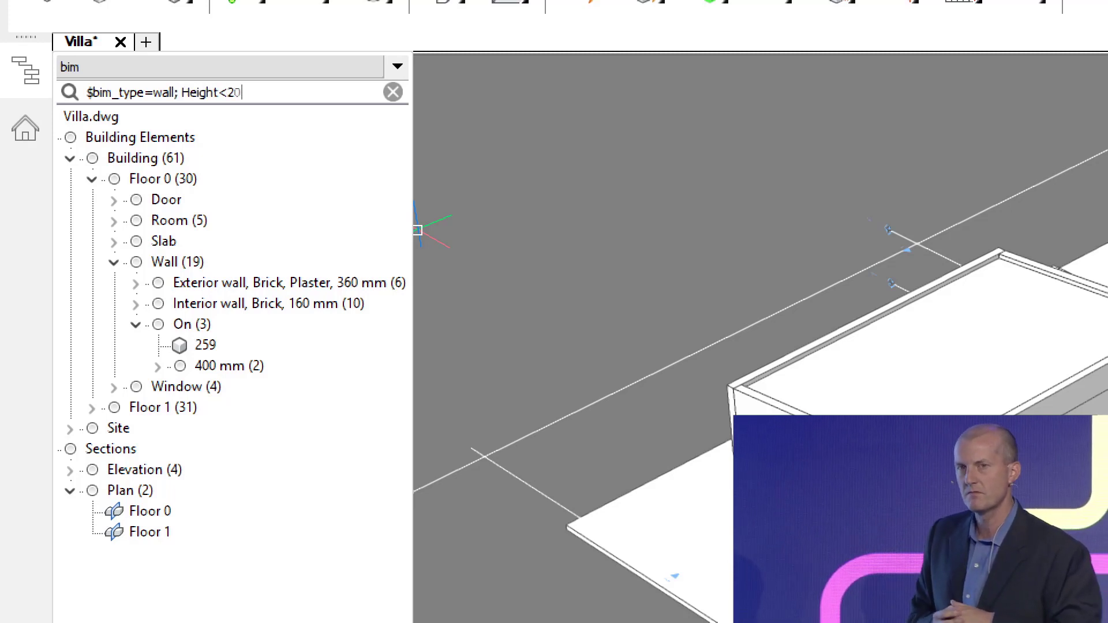
Filter the structure with "$bim_type=wall; Height<2000" and select all matching building walls in the model.
key("Return")
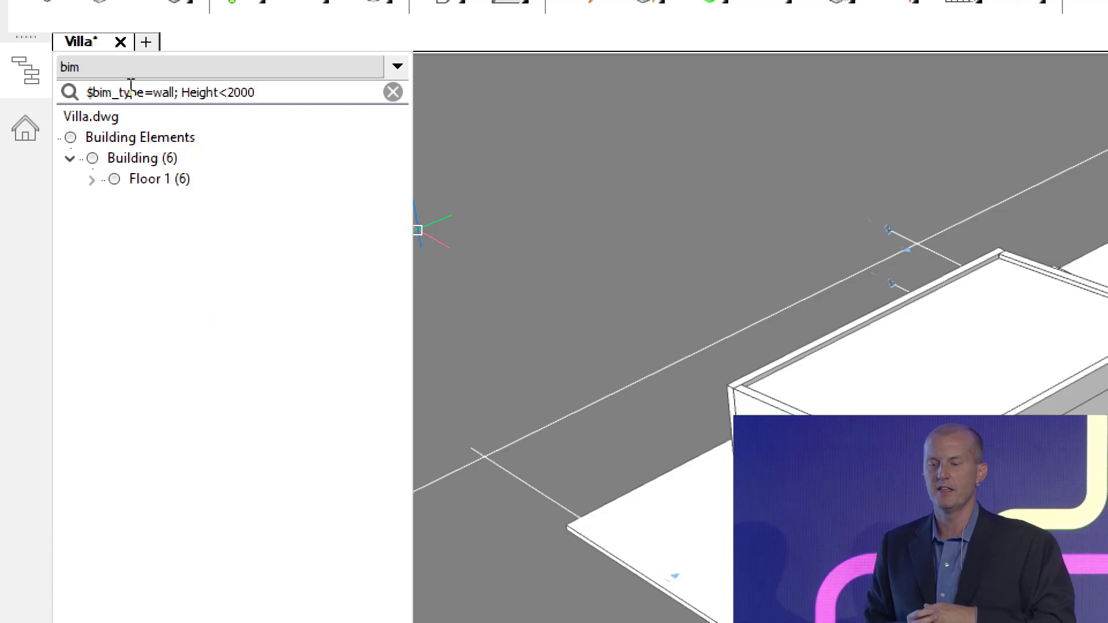
left_click(166, 158)
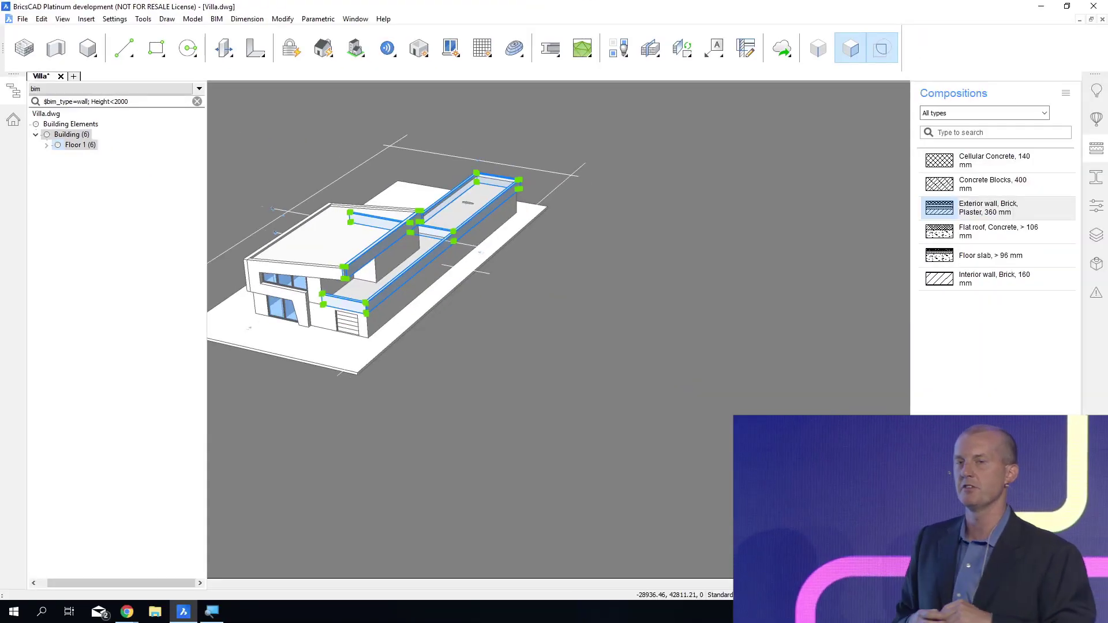
middle_click_drag(381, 165, 353, 154, "shift")
scroll(352, 153, "up", 3)
scroll(353, 153, "up", 2)
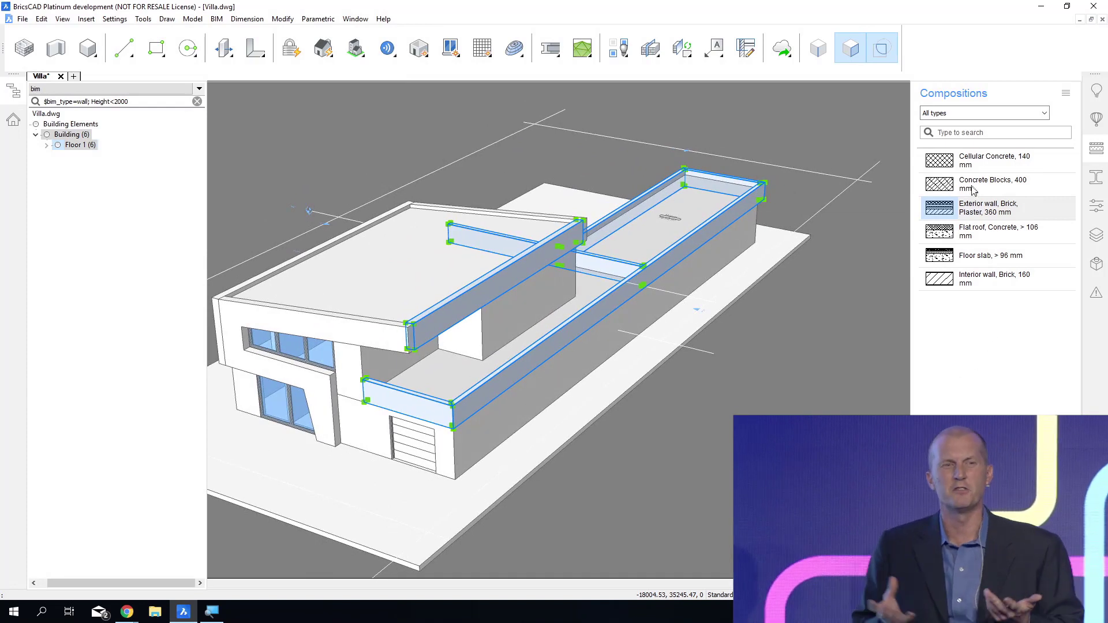
Assign the Concrete Blocks, 400 mm composition to the selected low Floor 1 walls, accept it and save the drawing.
left_click_drag(975, 192, 579, 378)
left_click_drag(496, 398, 496, 399)
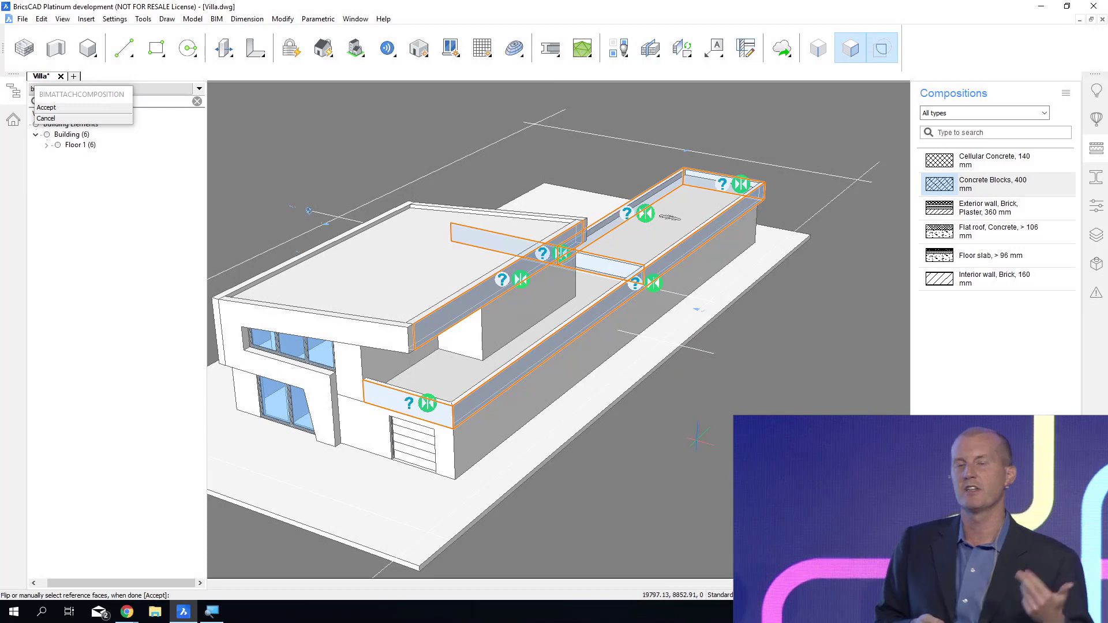
key("Return")
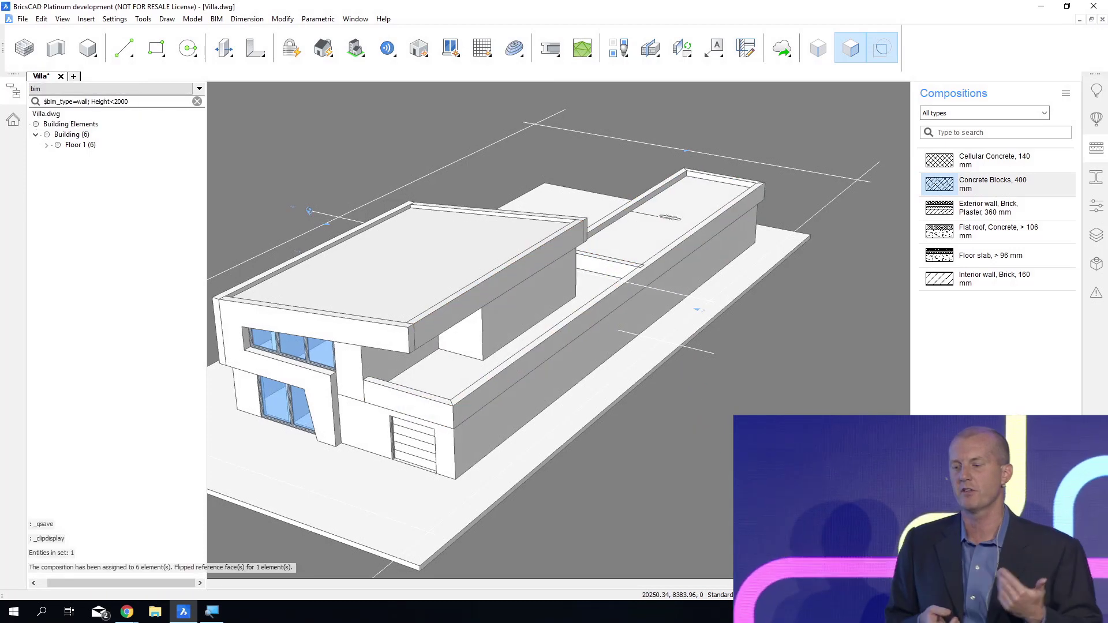
scroll(712, 396, "down", 3)
key("ctrl+s")
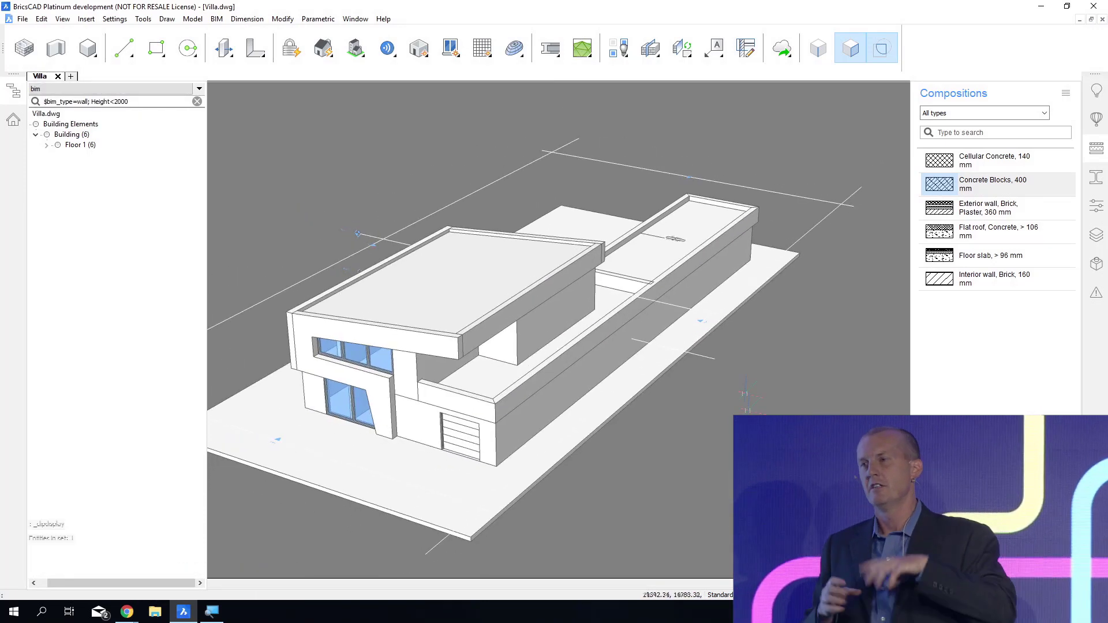
Delete the room label on the rear roof, then clear the structure filter and hide the structure browser.
key("Delete")
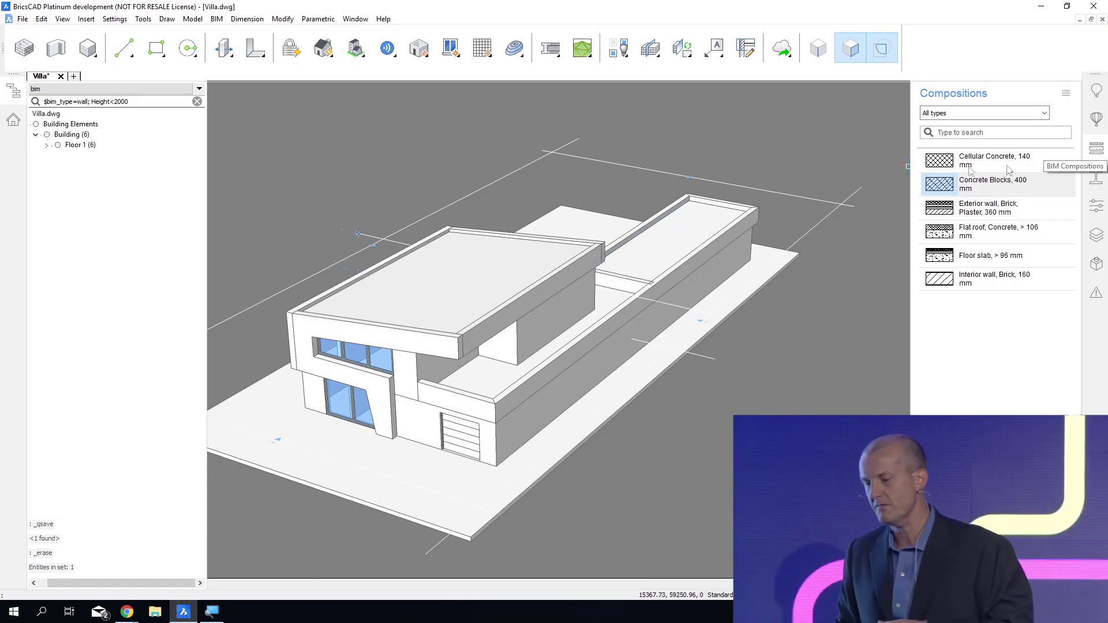
left_click(198, 103)
left_click(14, 91)
middle_click_drag(303, 126, 530, 165, "shift")
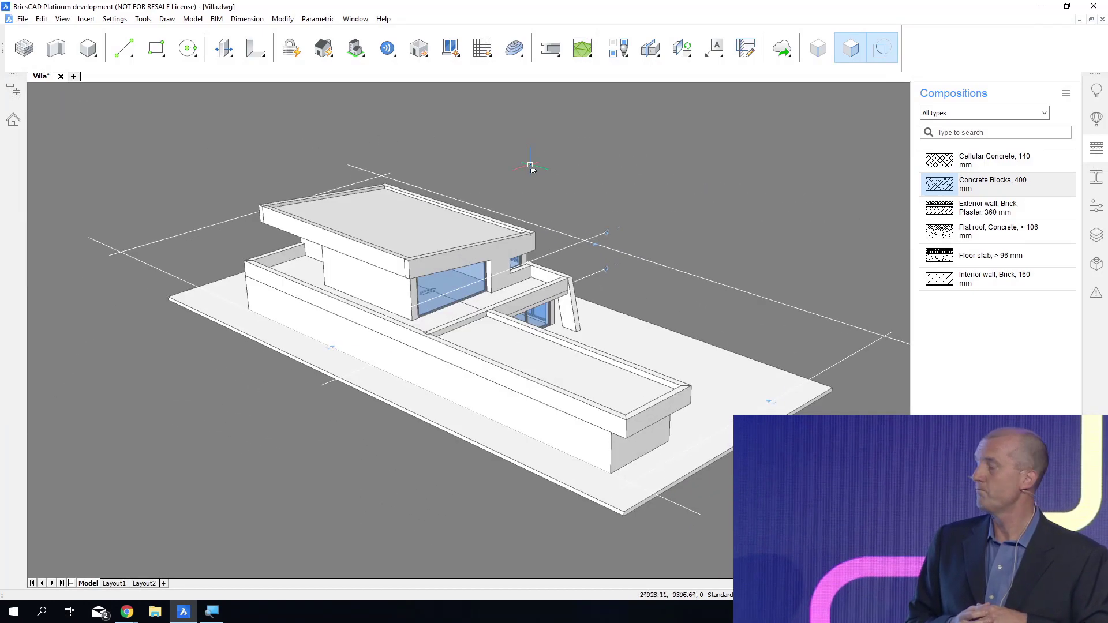
Place a BIM section on the villa's end face and move it inward about 19,900 mm to cut through both storeys.
mouse_move(574, 217)
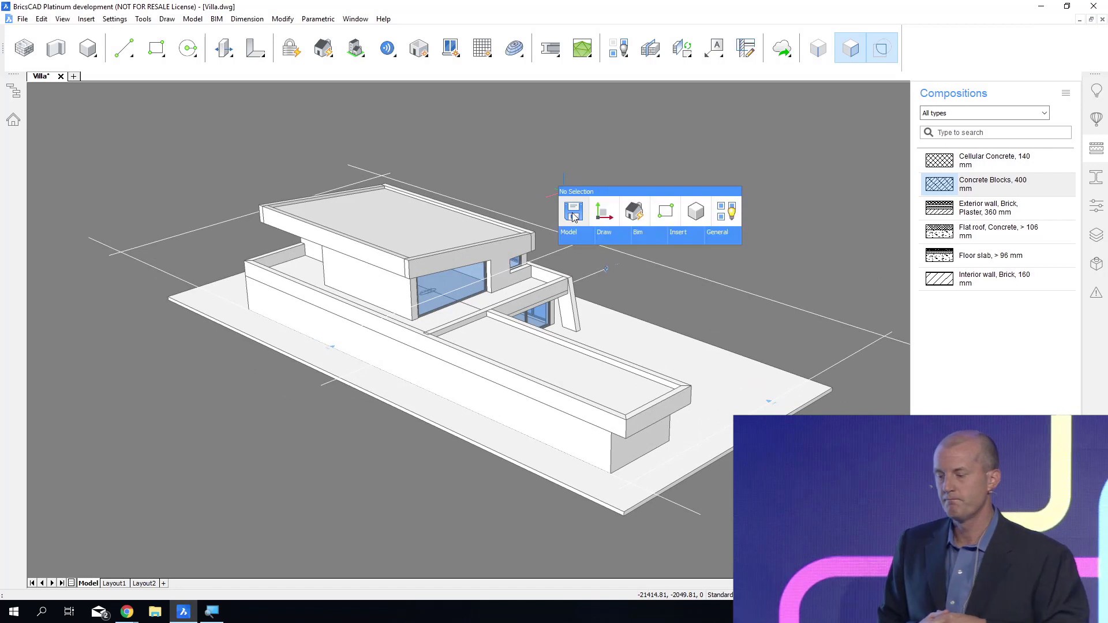
left_click(723, 265)
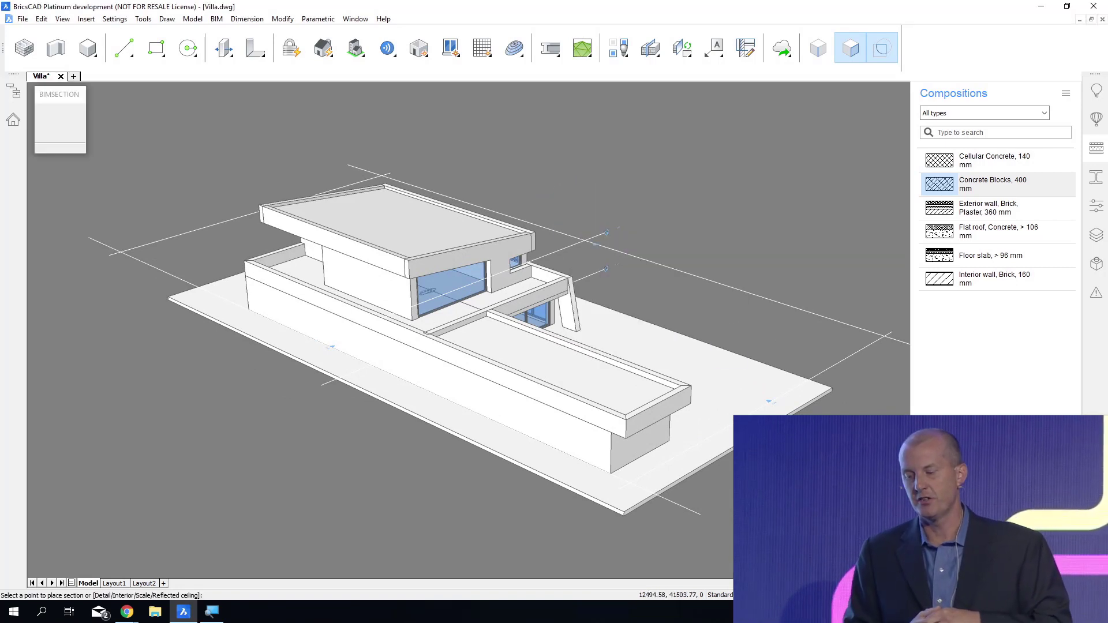
left_click(649, 439)
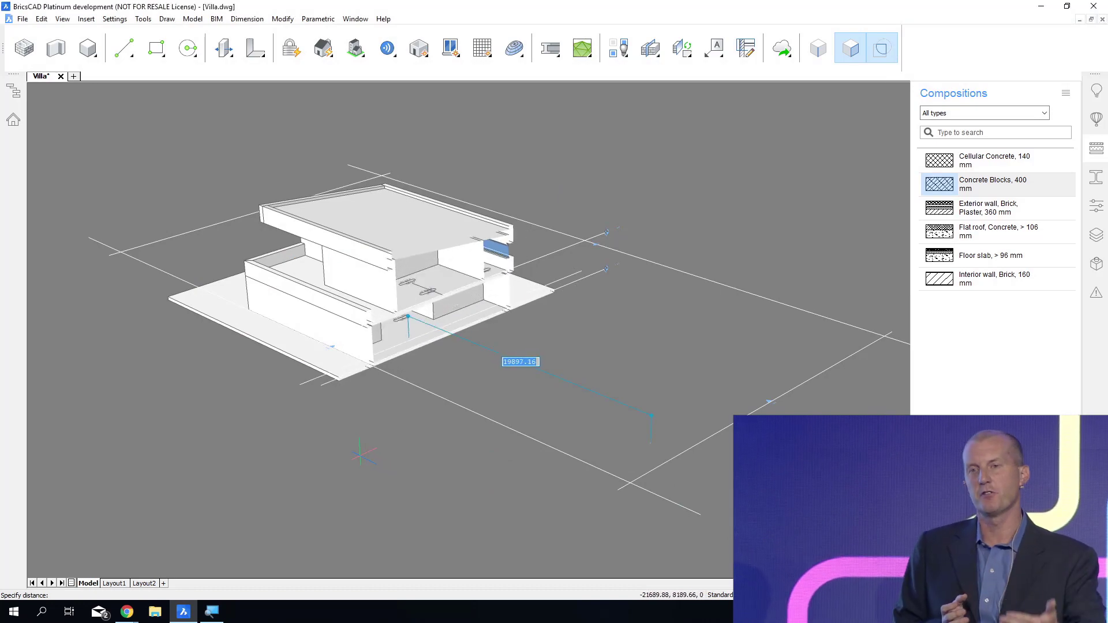
key("Delete")
middle_click_drag(552, 586, 548, 501, "shift")
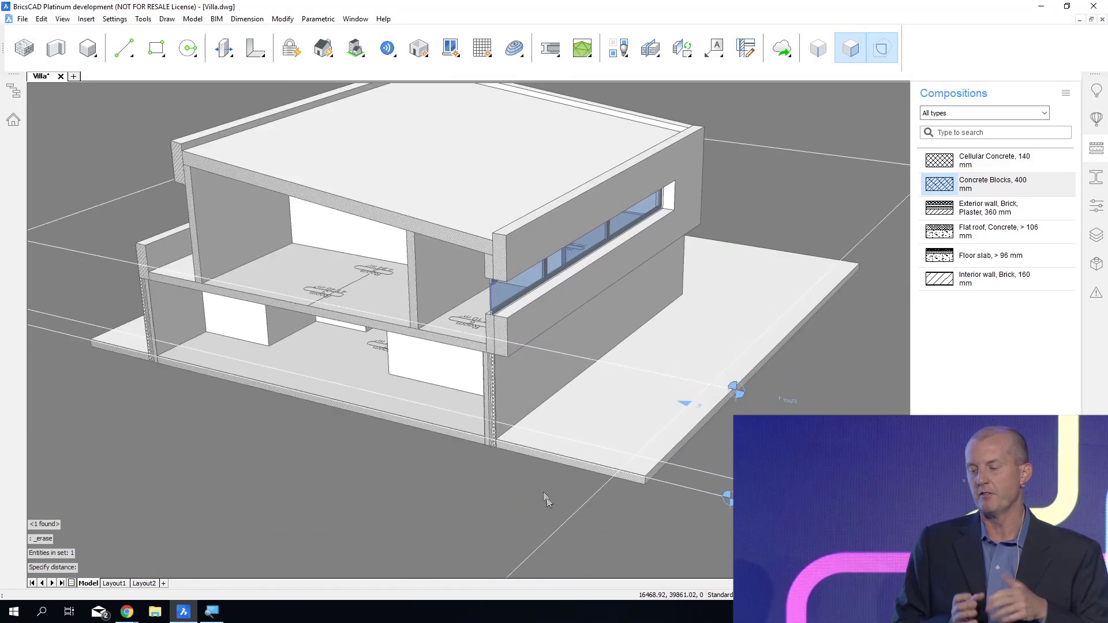
Disable boundary detection and assign the Floor slab, > 96 mm composition to the ground-floor slab.
scroll(547, 500, "up", 5)
scroll(462, 606, "up", 5)
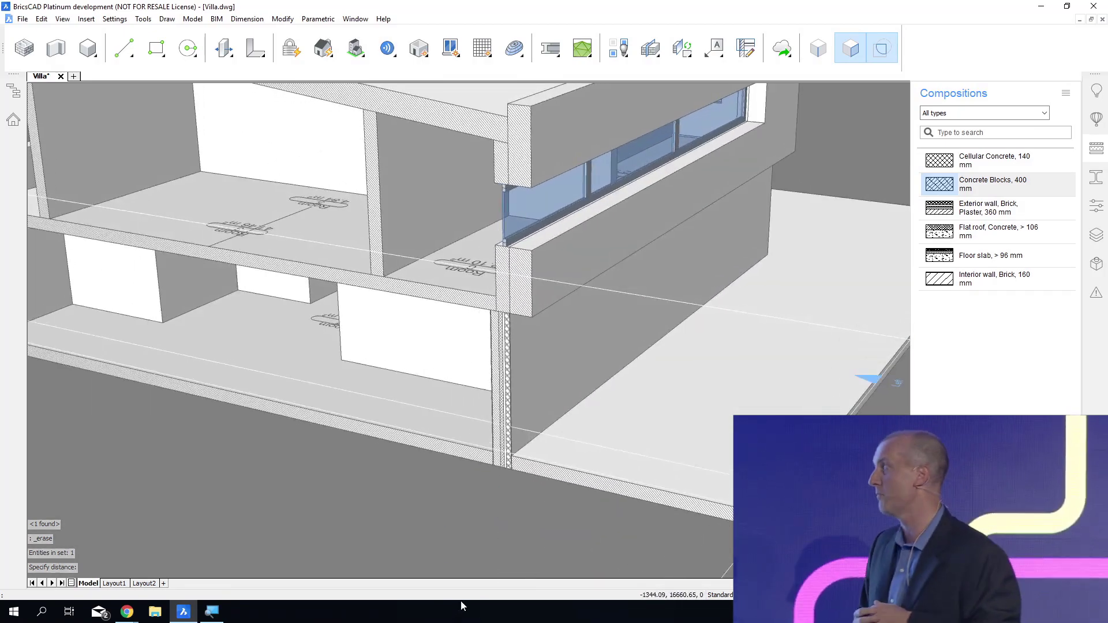
scroll(535, 613, "up", 3)
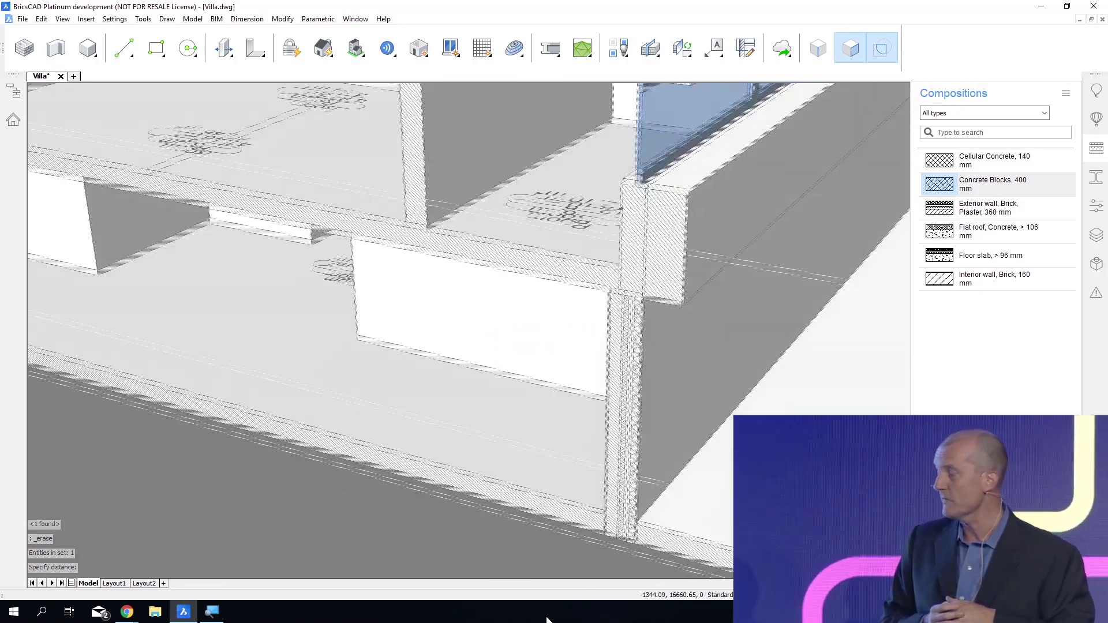
left_click(877, 43)
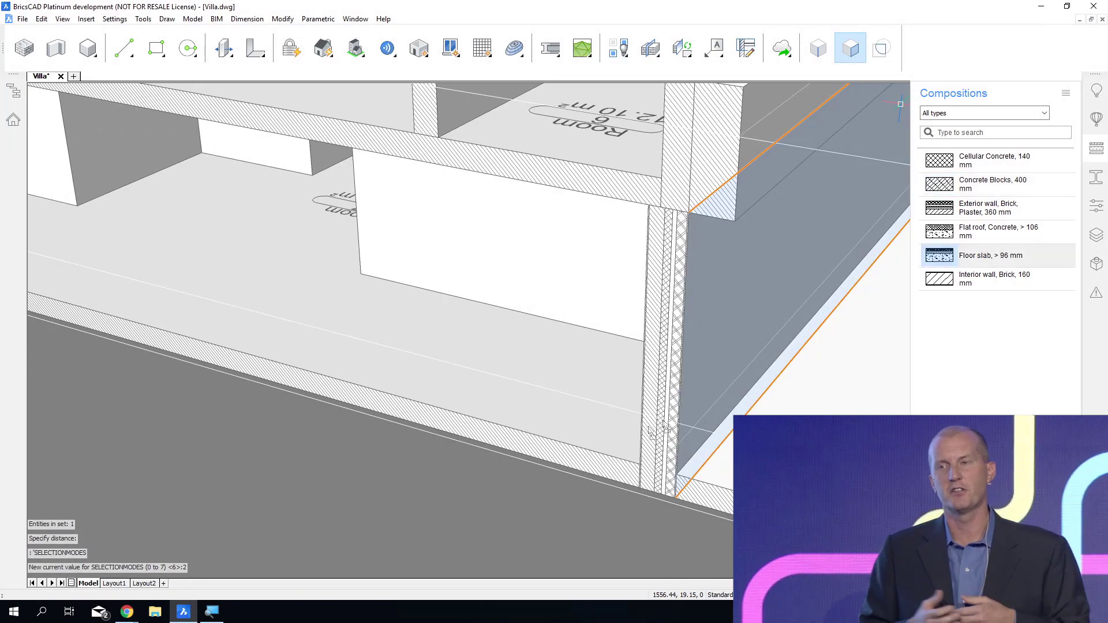
left_click_drag(590, 470, 588, 468)
key("Return")
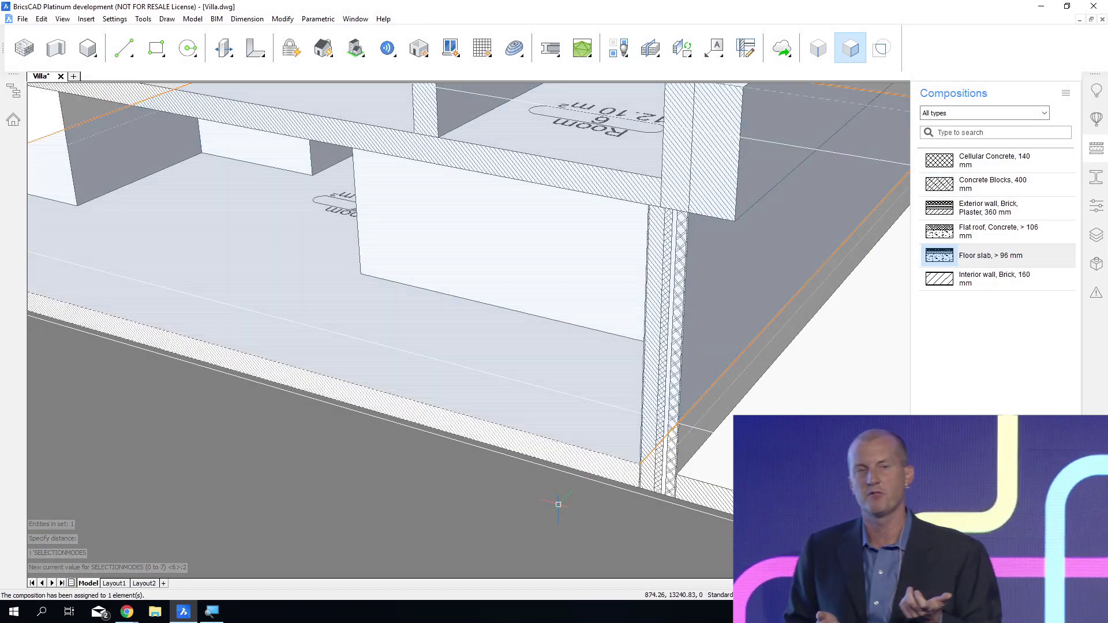
Assign the Floor slab, > 96 mm composition to the slab between the two storeys.
middle_click_drag(583, 323, 586, 399, "shift")
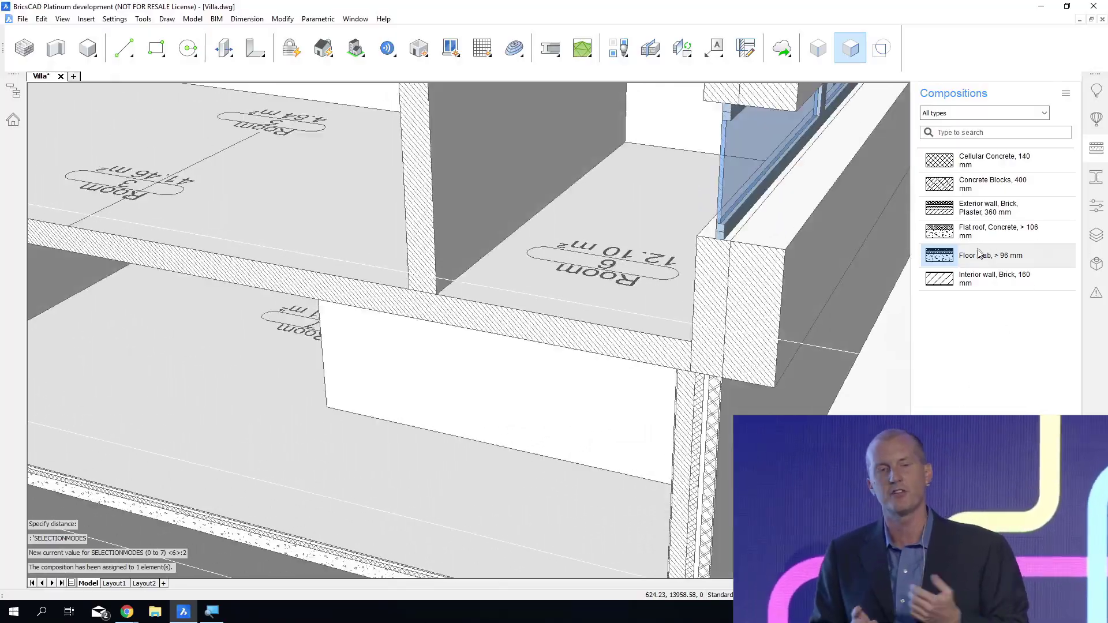
left_click_drag(630, 343, 628, 345)
key("Return")
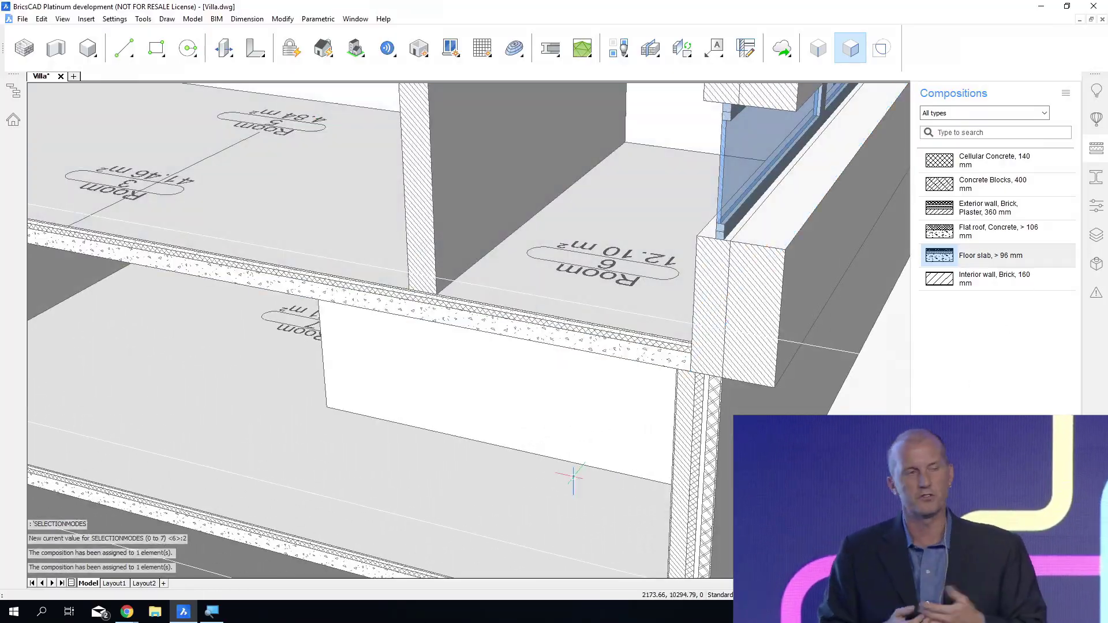
Assign the Flat roof, Concrete, > 106 mm composition to the upper roof slab and save the drawing.
middle_click_drag(572, 477, 569, 618)
middle_click_drag(569, 202, 569, 321)
scroll(569, 320, "up", 1)
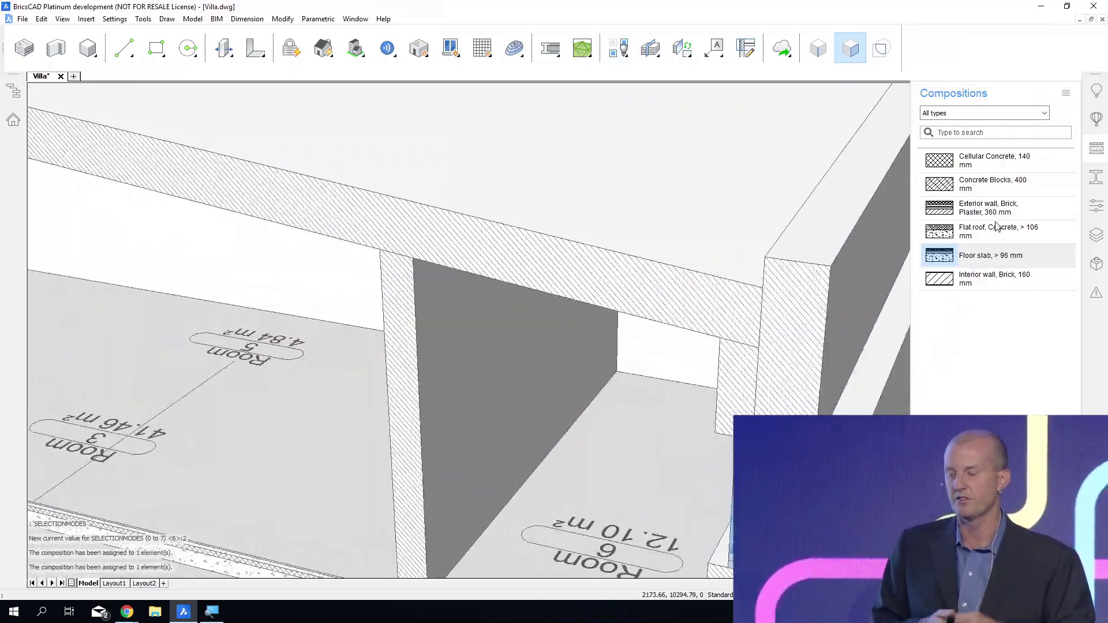
left_click_drag(997, 228, 977, 236)
left_click_drag(638, 300, 636, 300)
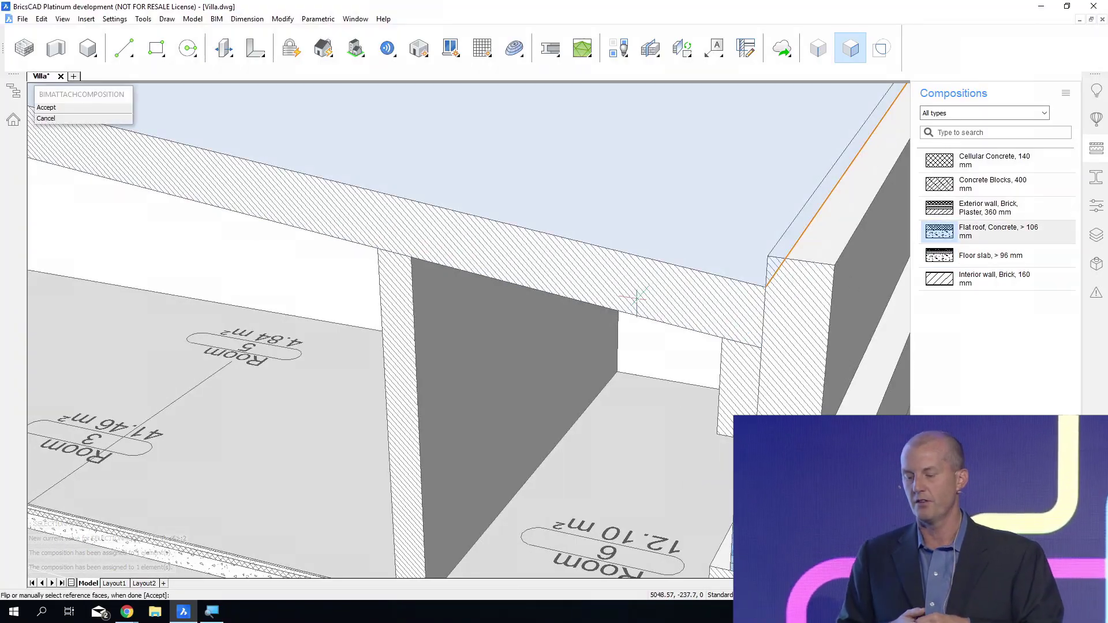
key("Return")
middle_click_drag(576, 448, 561, 127, "shift")
mouse_move(498, 508)
middle_mouse_down("shift")
mouse_move(462, 546)
mouse_move(441, 551)
middle_mouse_up("shift")
key("ctrl+s")
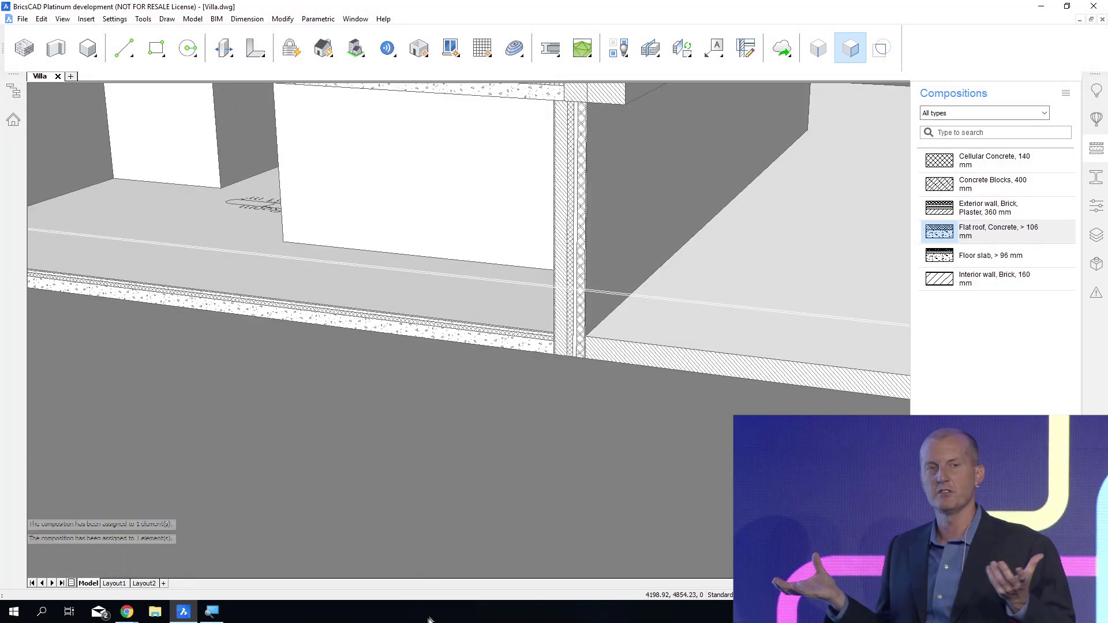
Select the ground-floor slab and exterior wall at their junction and turn on the display of their compositions.
middle_click_drag(563, 517, 530, 547, "shift")
scroll(548, 355, "up", 5)
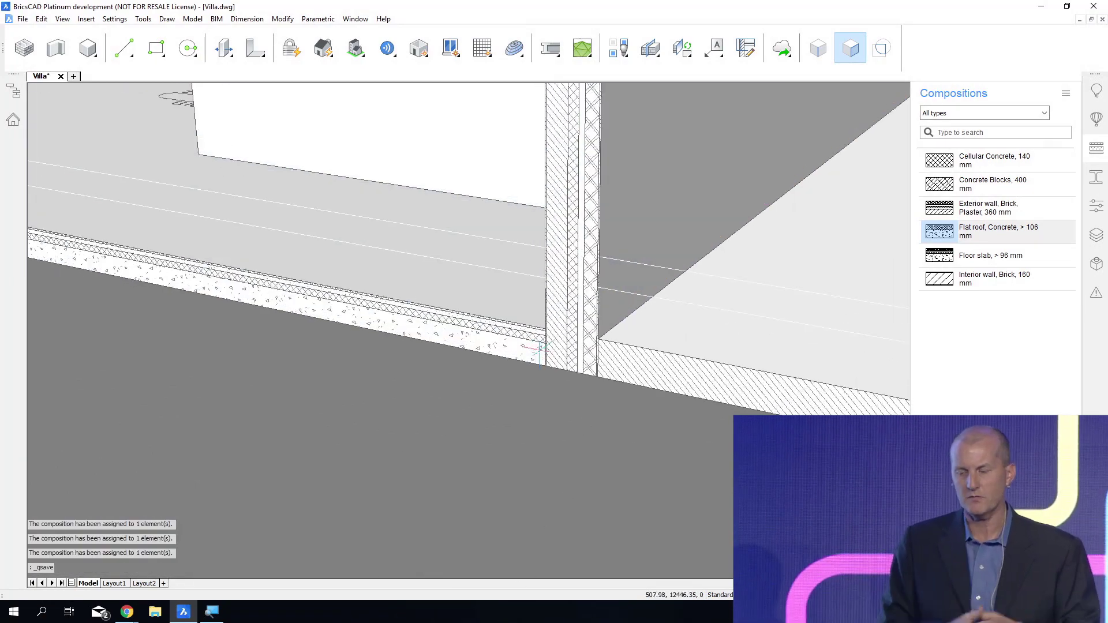
left_click(558, 417)
left_click(473, 373)
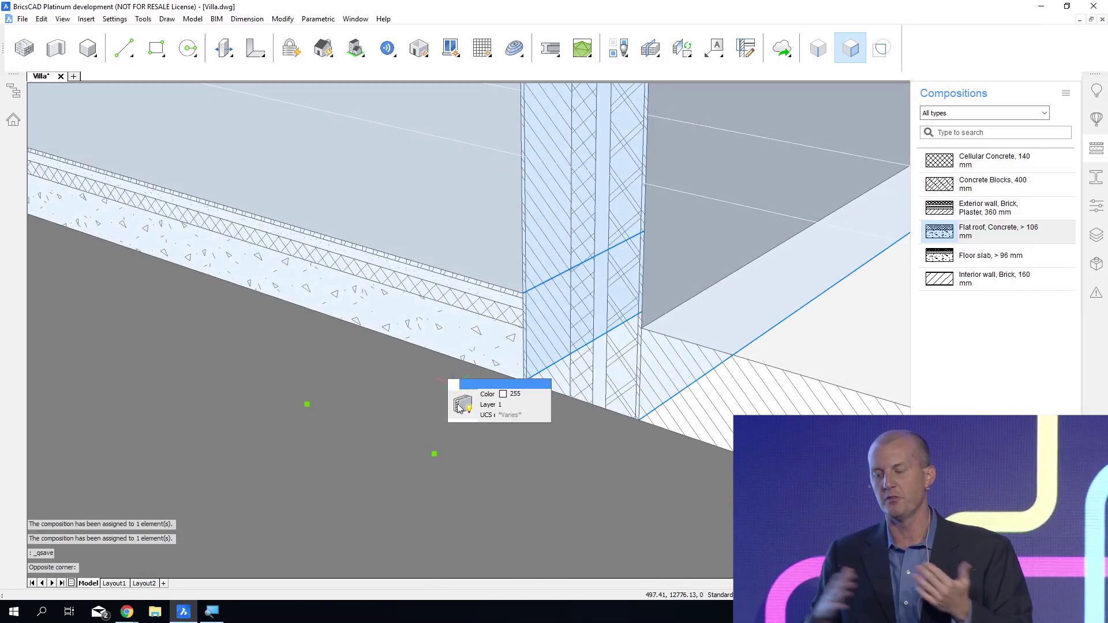
left_click(462, 403)
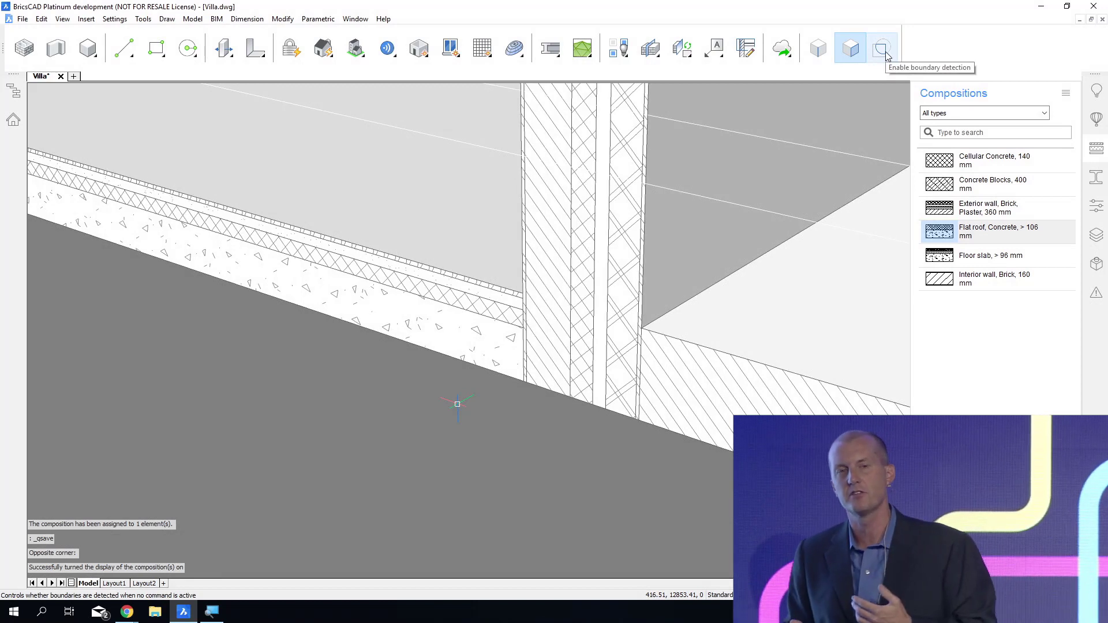
Enable boundary detection and push the ground slab's concrete ply face beneath the exterior wall to the outer edge of its insulation layer.
left_click(883, 51)
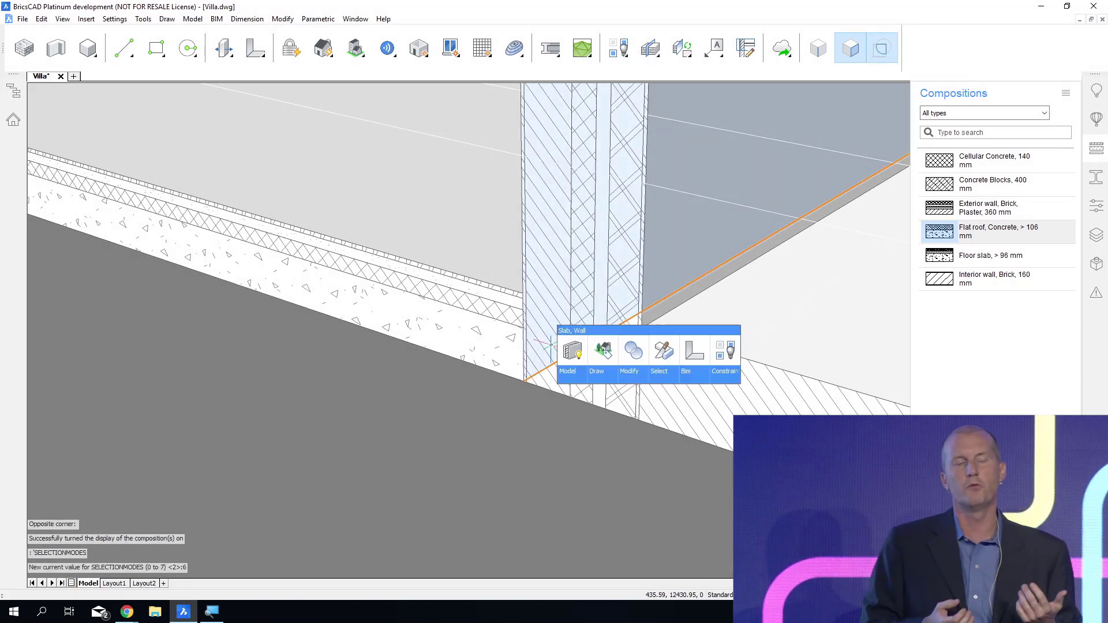
mouse_move(551, 345)
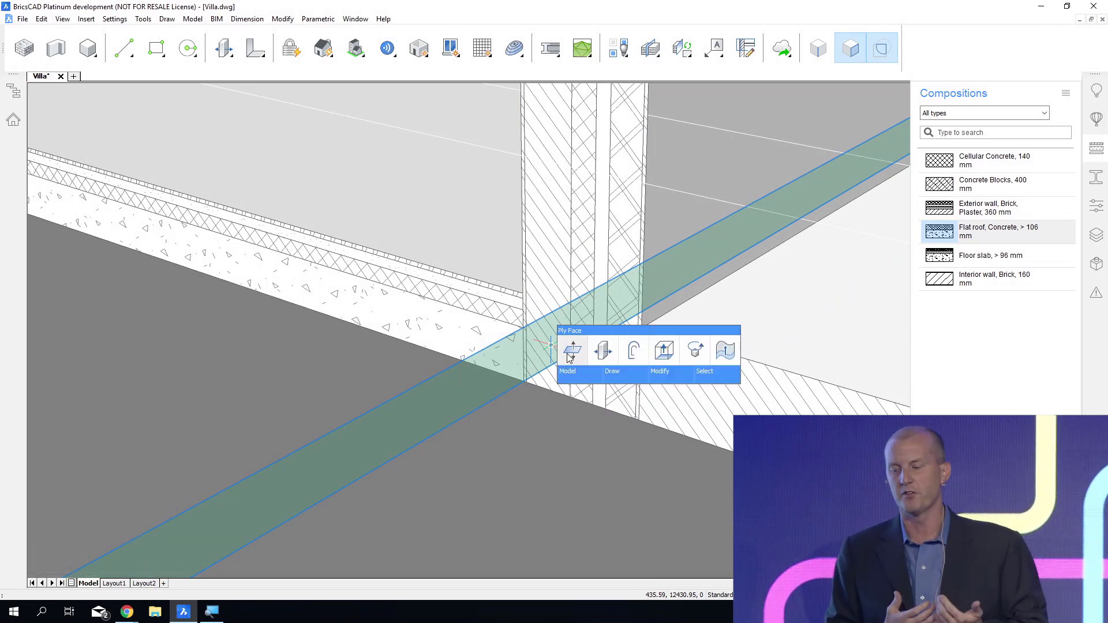
left_click(570, 358)
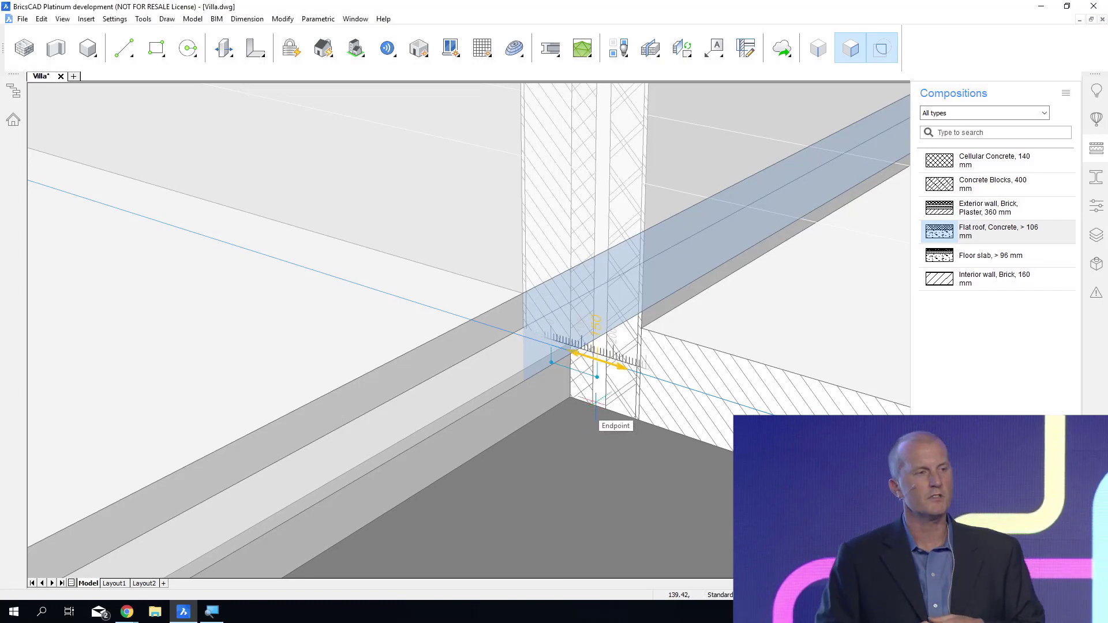
left_click(595, 403)
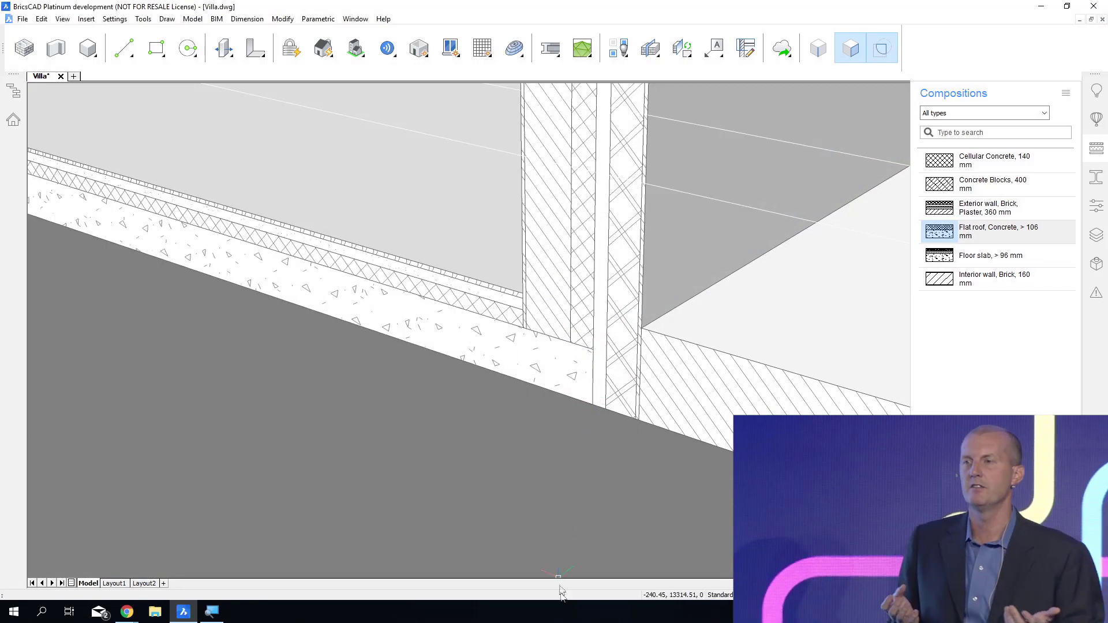
mouse_move(473, 375)
middle_mouse_down("shift")
mouse_move(548, 370)
mouse_move(664, 462)
mouse_move(659, 408)
mouse_move(558, 331)
middle_mouse_up("shift")
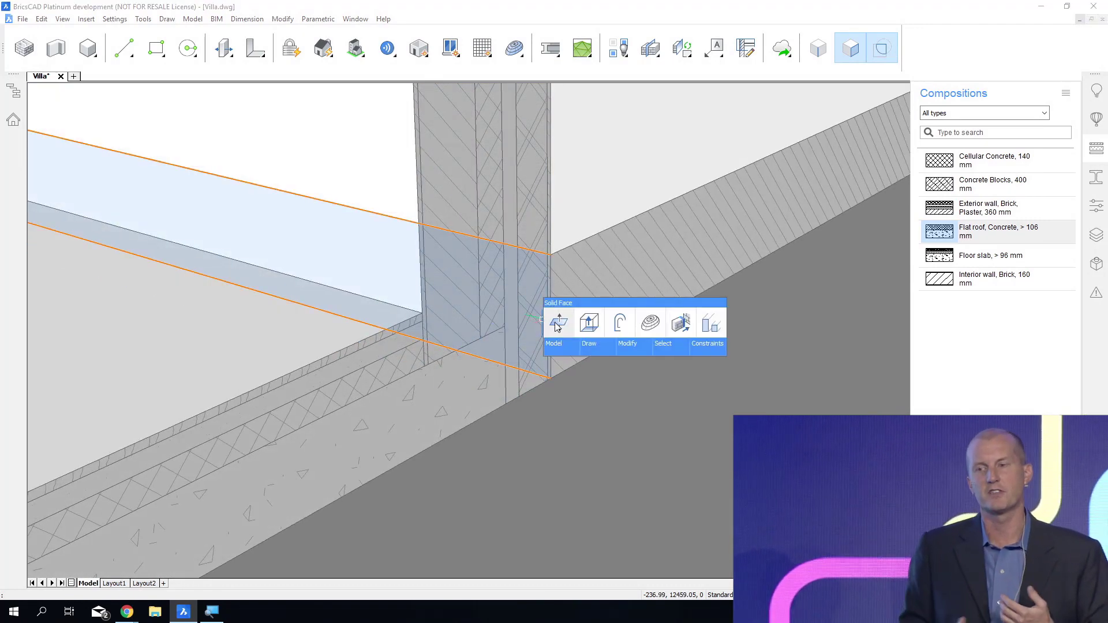
Push the site's side face in against the ground slab's concrete edge and raise the bottom face of the wall's inner brick ply 300 mm.
left_click(558, 327)
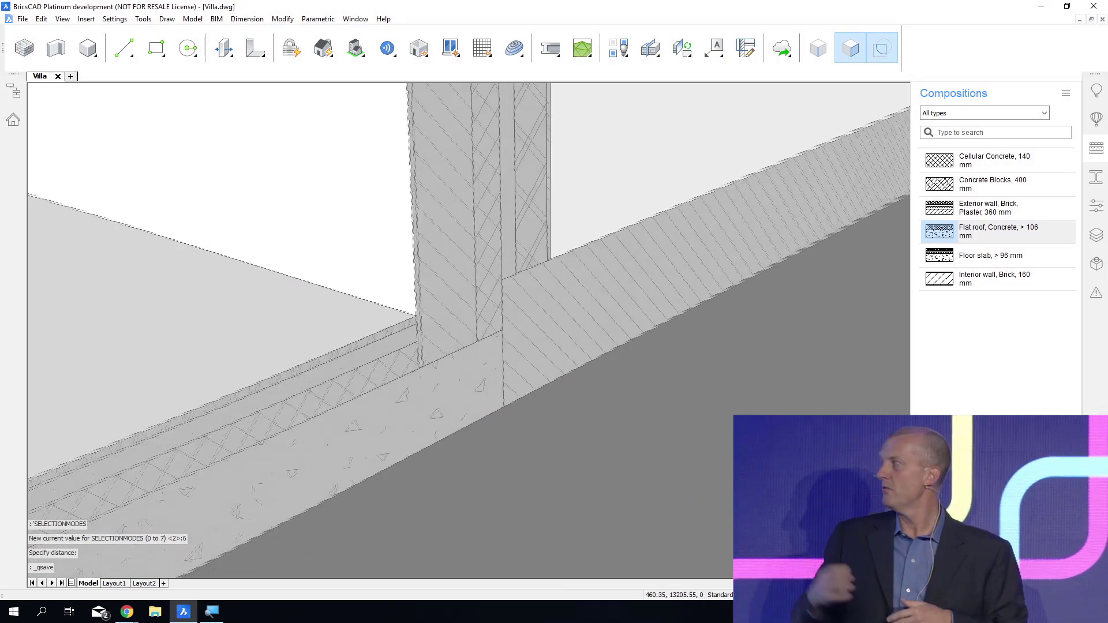
middle_click_drag(655, 501, 586, 511, "shift")
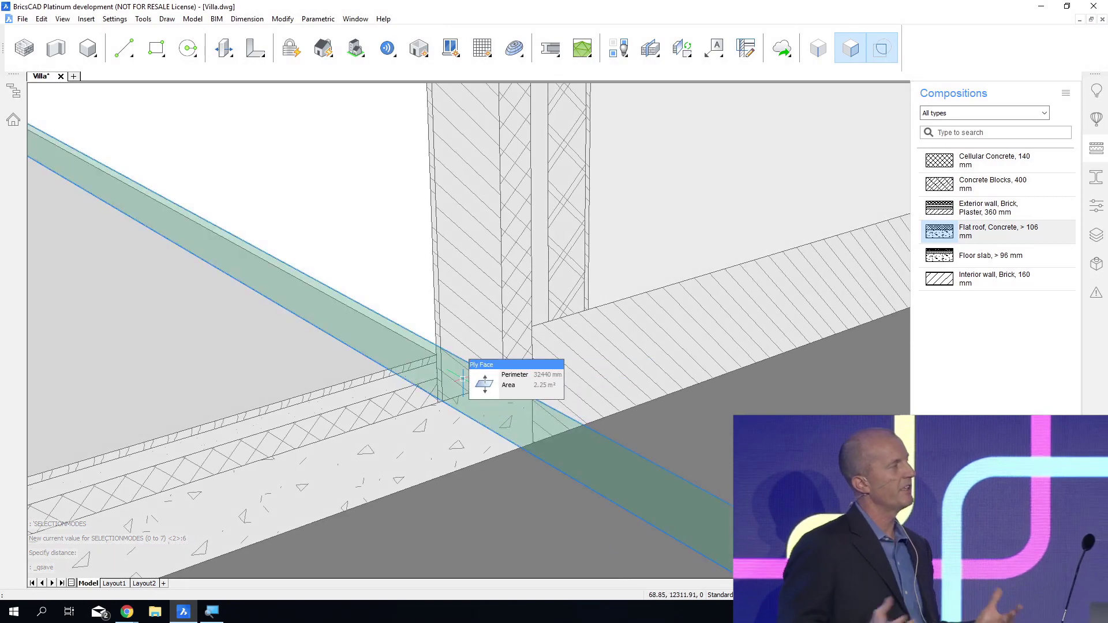
left_click(484, 382)
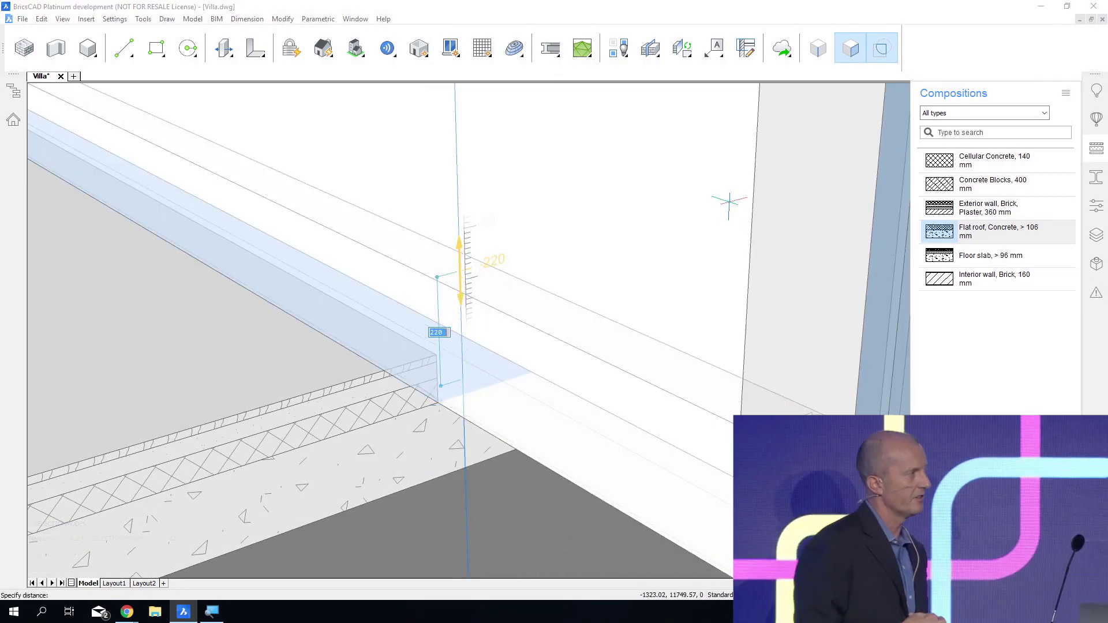
type("300")
key("Return")
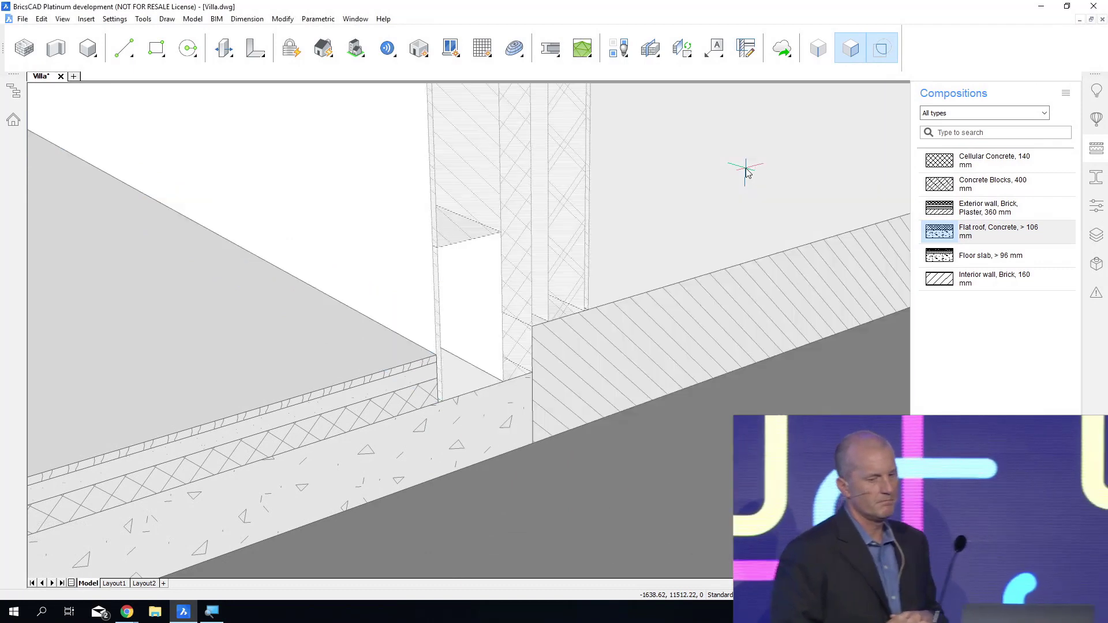
Extrude the raised ply's underside down to the concrete as a separate block and assign it the Cellular Concrete, 140 mm composition.
mouse_move(466, 232)
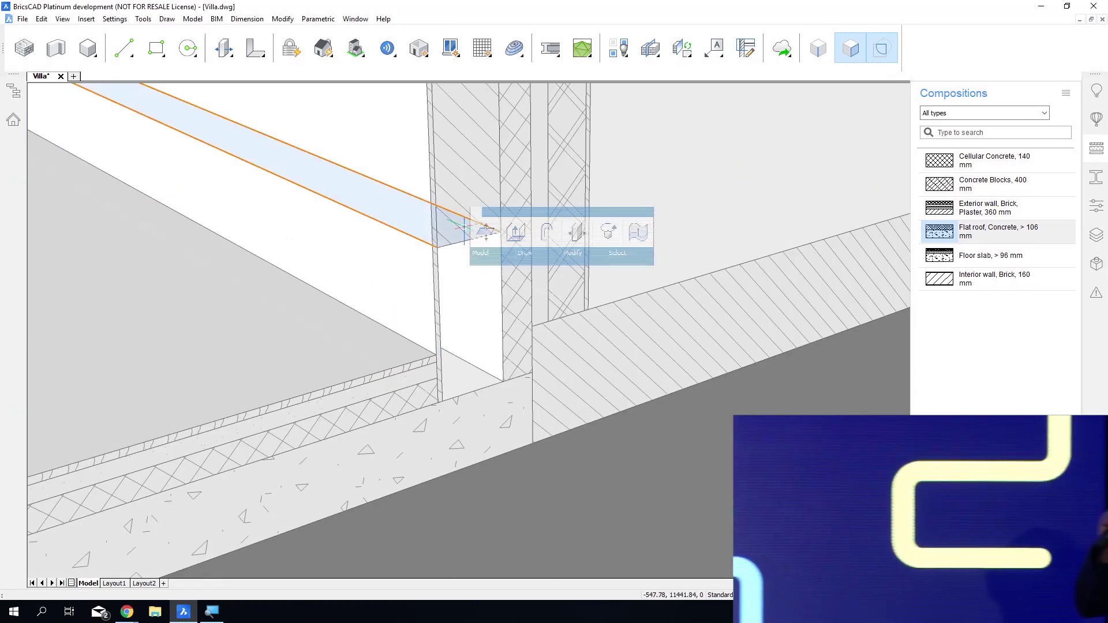
left_click(515, 233)
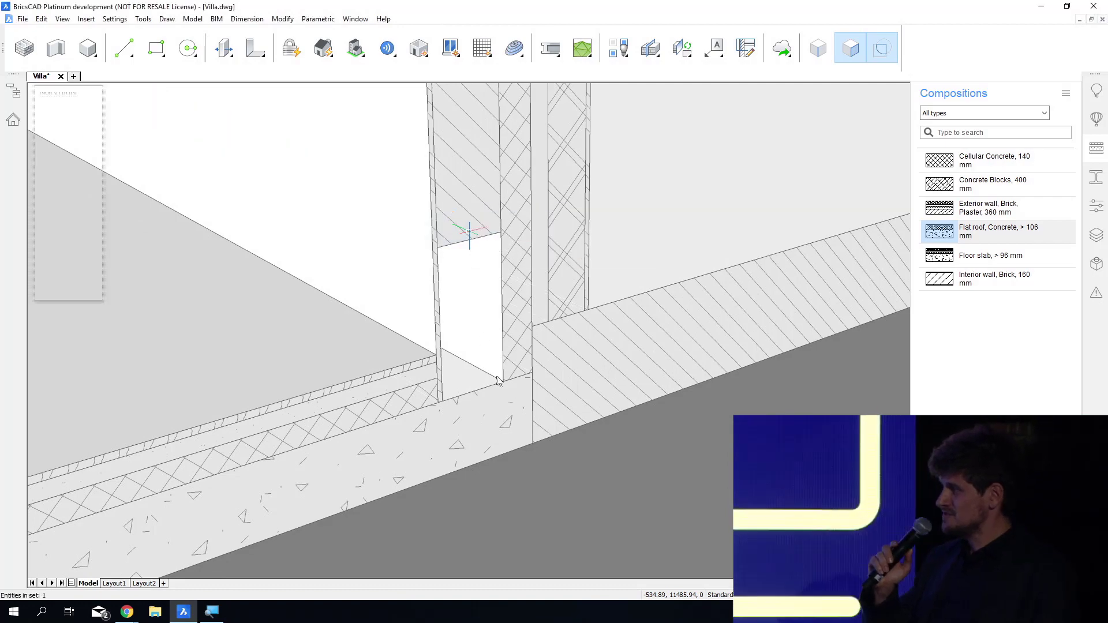
left_click(503, 382)
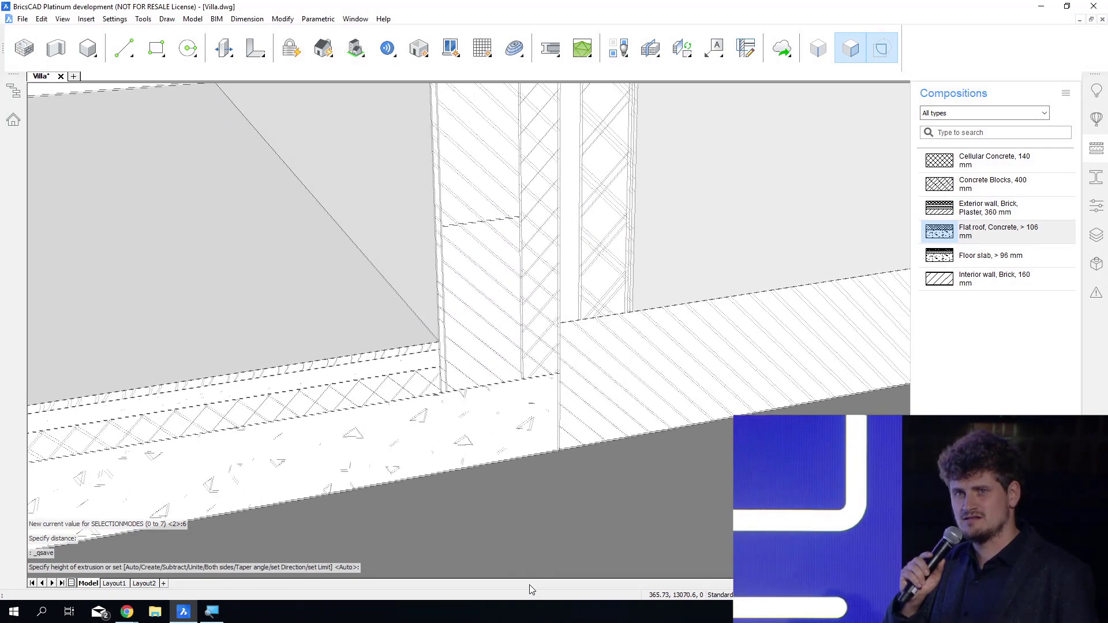
left_click(988, 162)
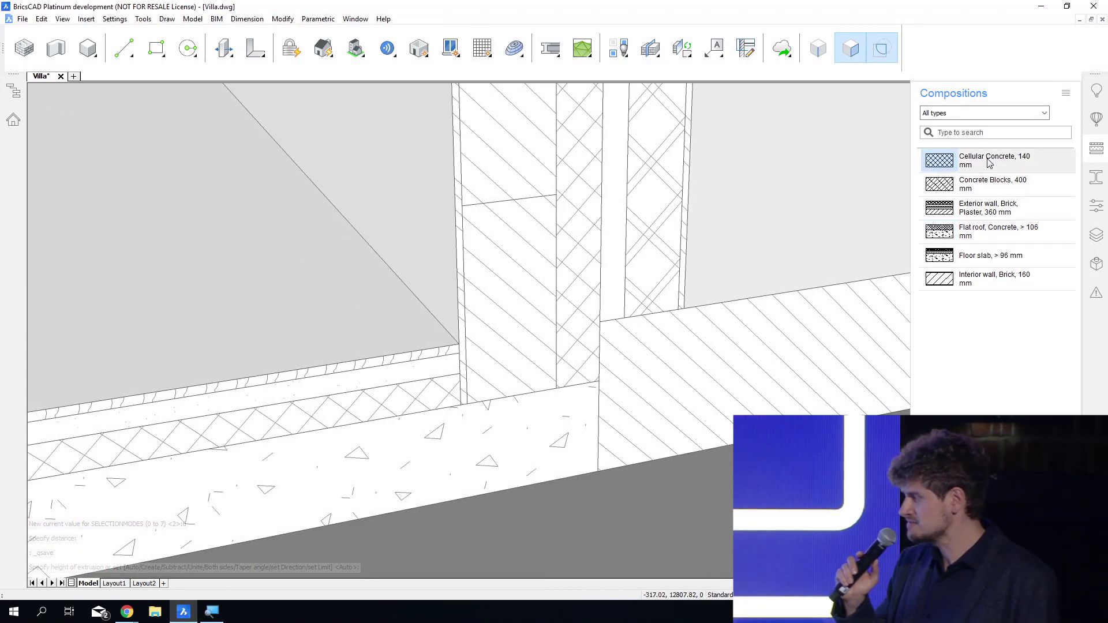
left_click(508, 393)
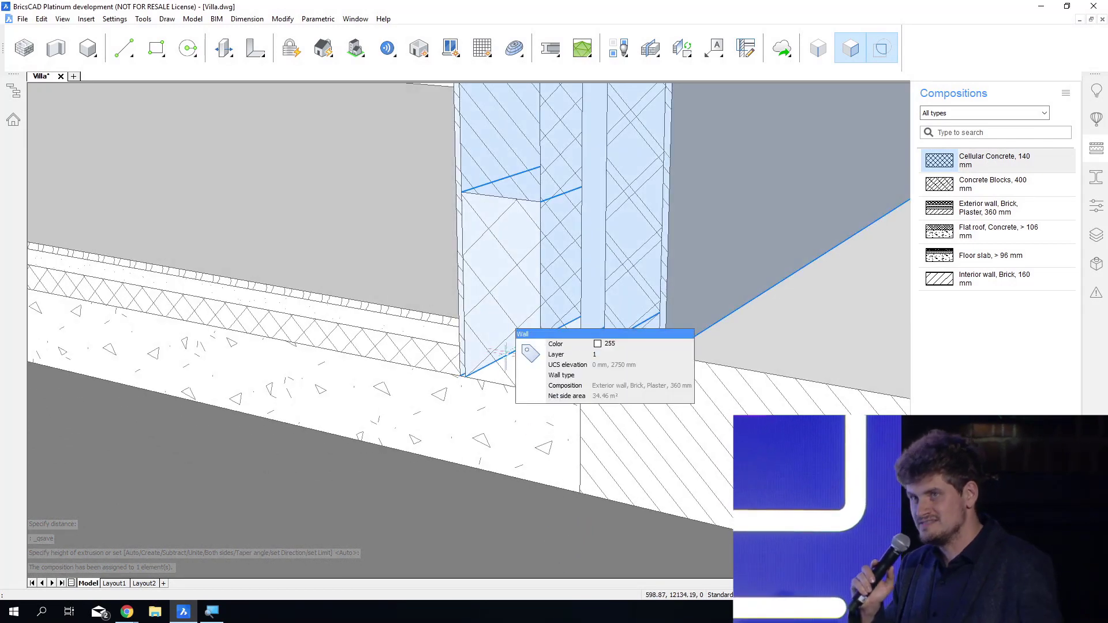
Give the new block at the foot of the exterior wall a blue colour and save the drawing.
left_click(608, 368)
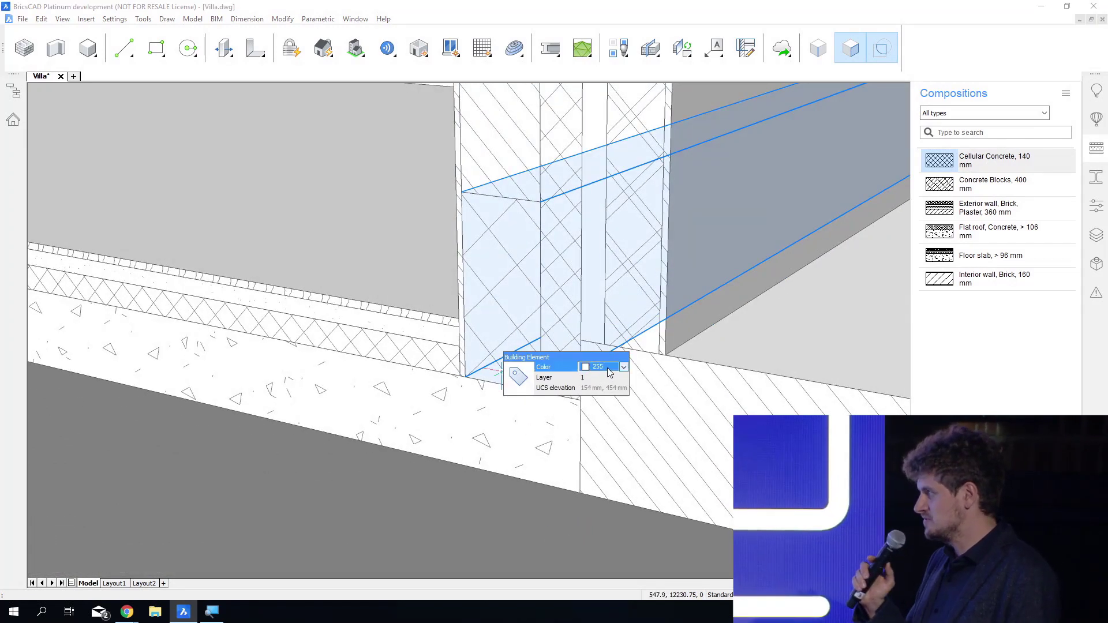
left_click(586, 436)
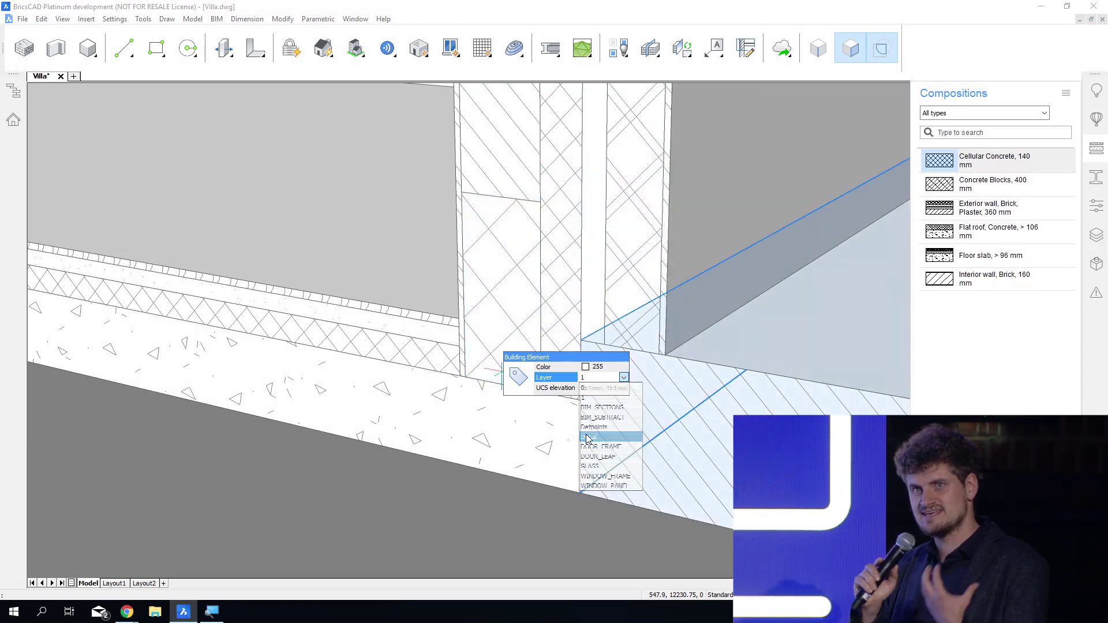
left_click(612, 372)
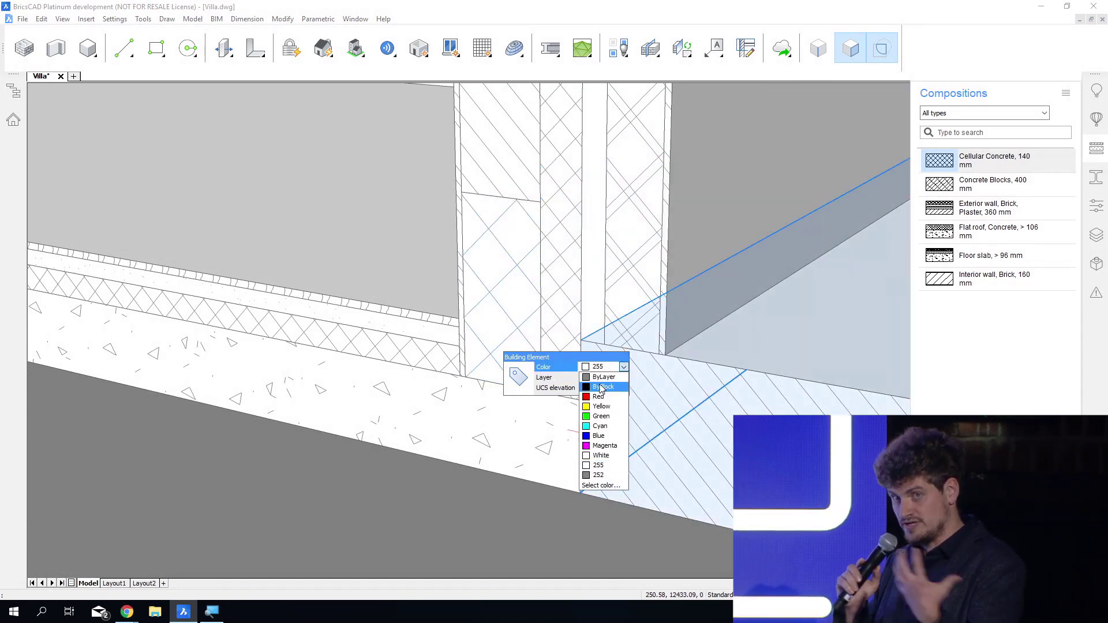
left_click(601, 387)
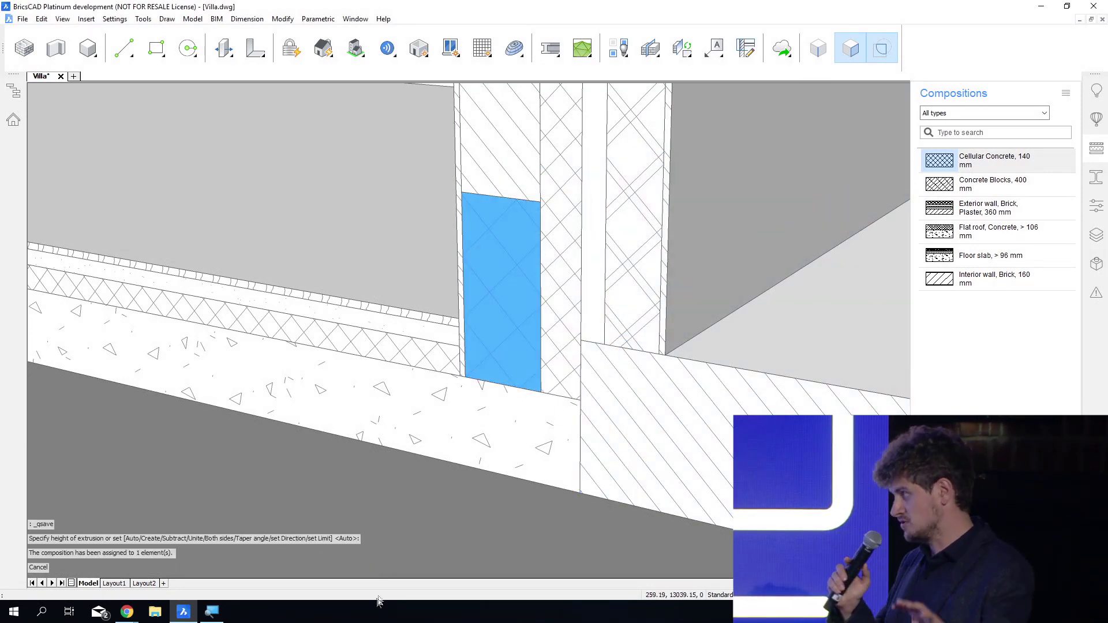
middle_click_drag(379, 602, 381, 615, "shift")
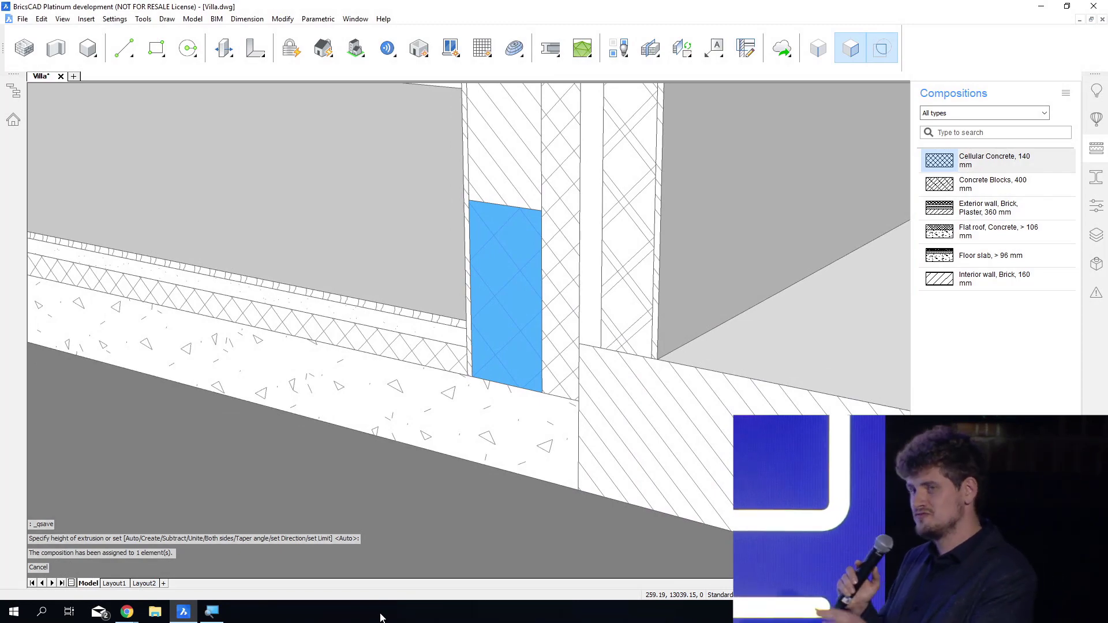
key("ctrl+s")
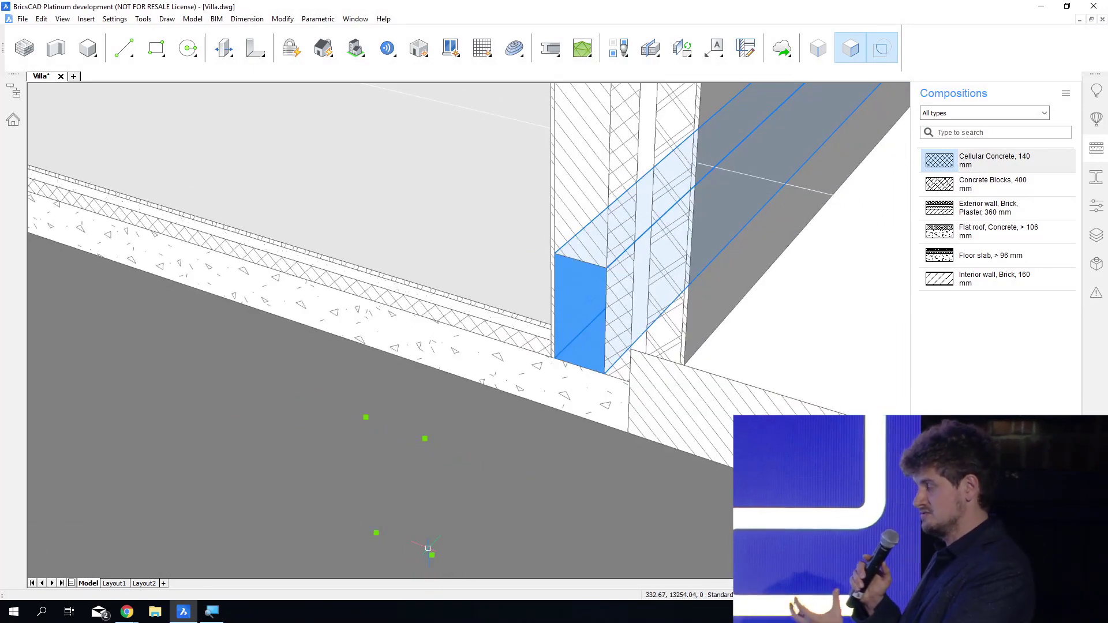
key("ctrl+s")
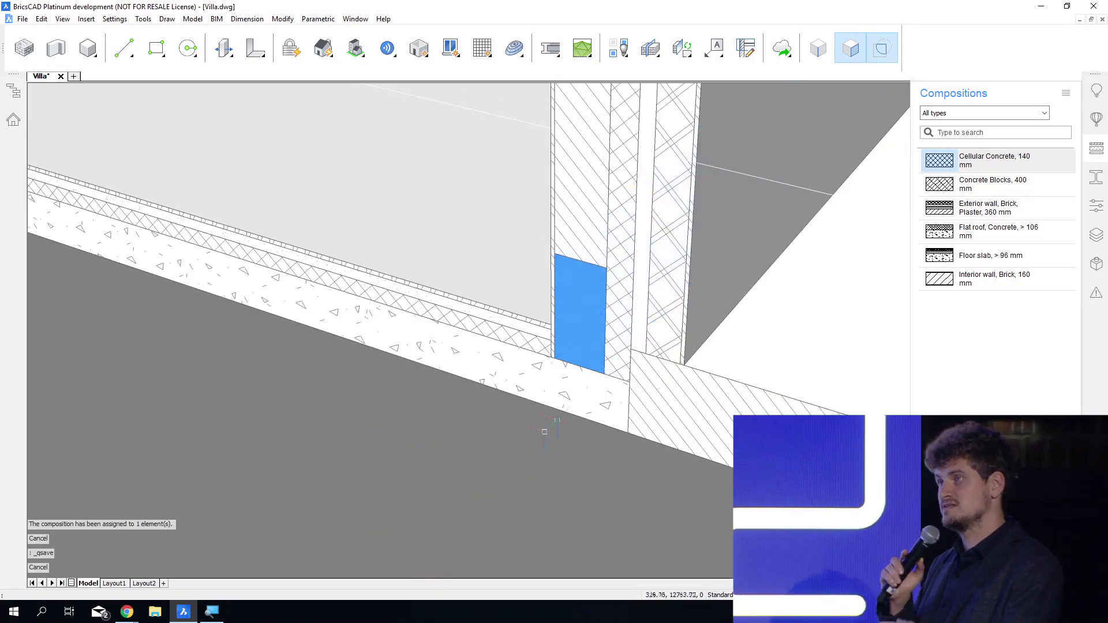
Propagate the planar connection of the site, ground slab and exterior wall, with the blue block as detail object, as an extrusion of the 2D section.
scroll(602, 350, "down", 8)
middle_click_drag(543, 552, 559, 555, "shift")
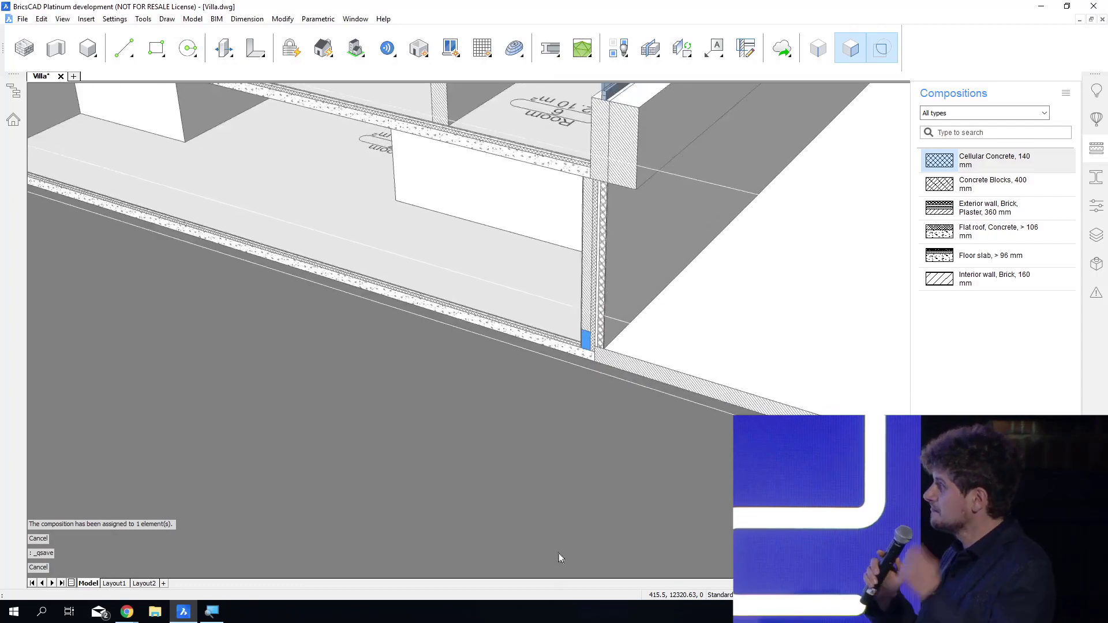
scroll(559, 557, "up", 2)
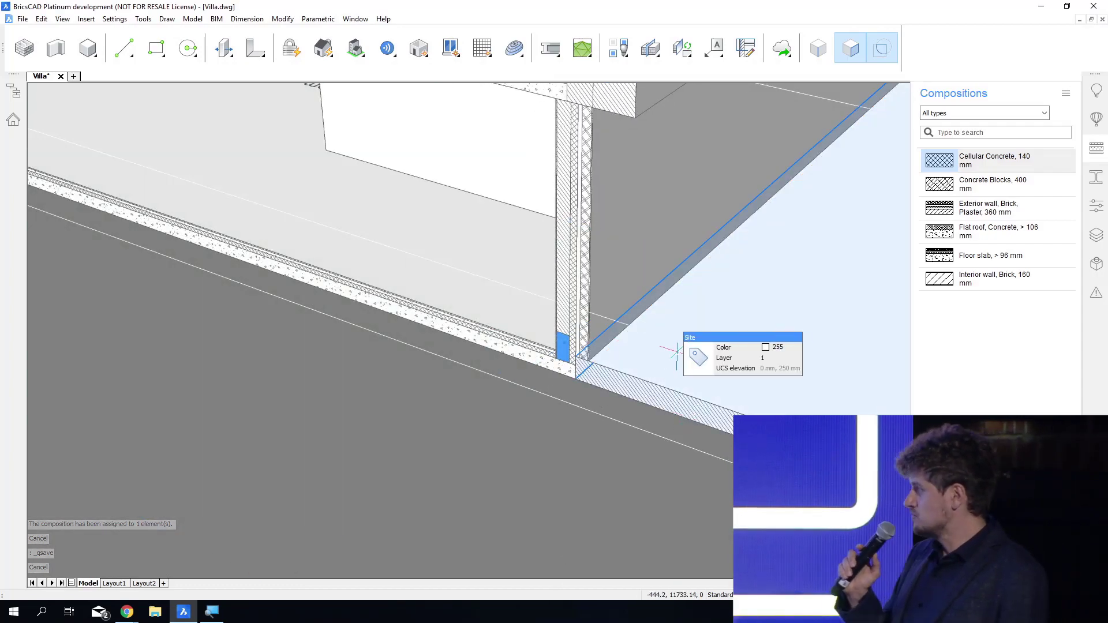
left_click(623, 242)
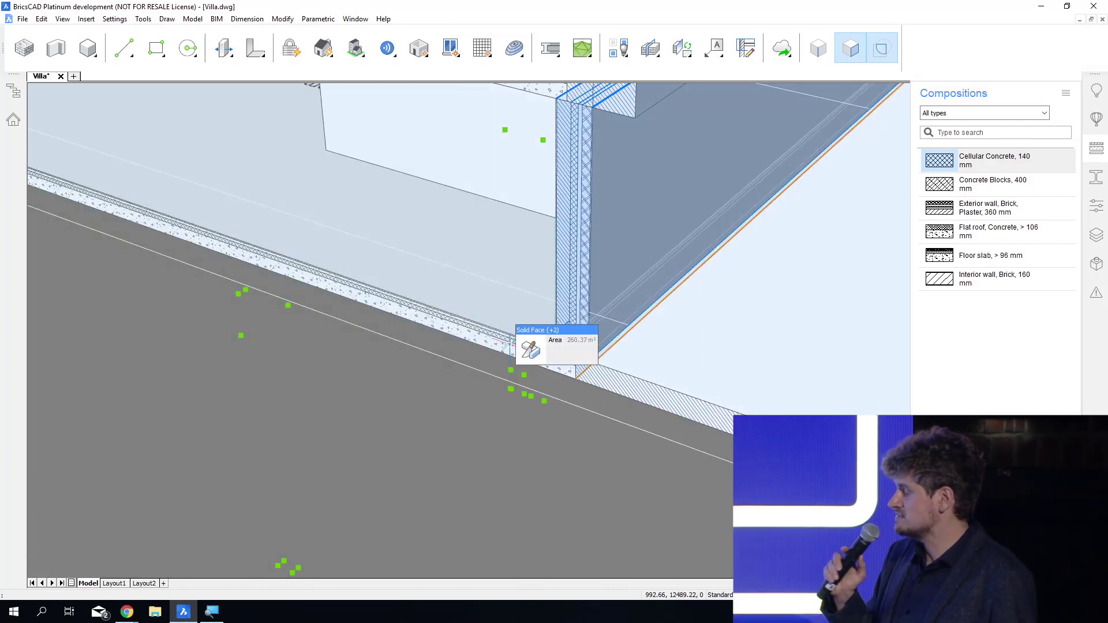
mouse_move(530, 361)
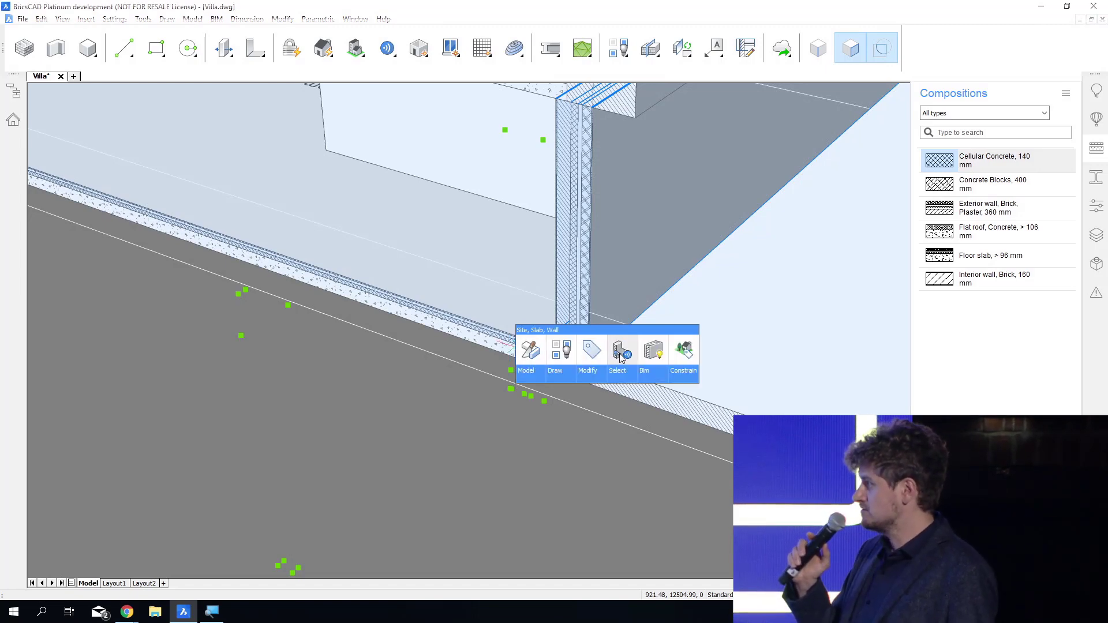
left_click(621, 357)
scroll(566, 358, "up", 3)
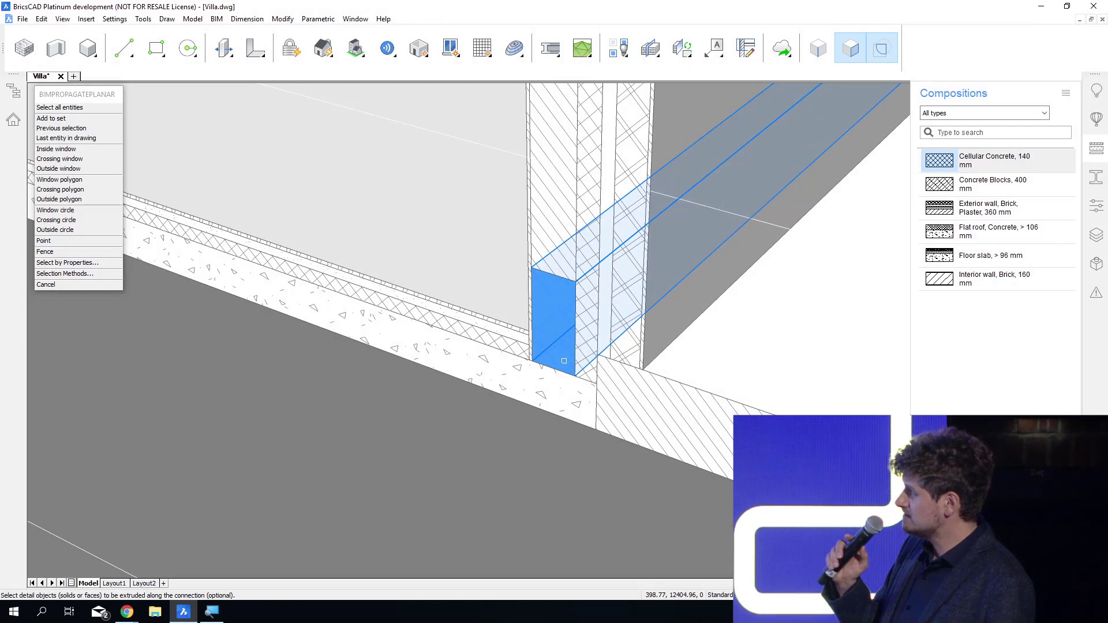
left_click(564, 361)
key("Return")
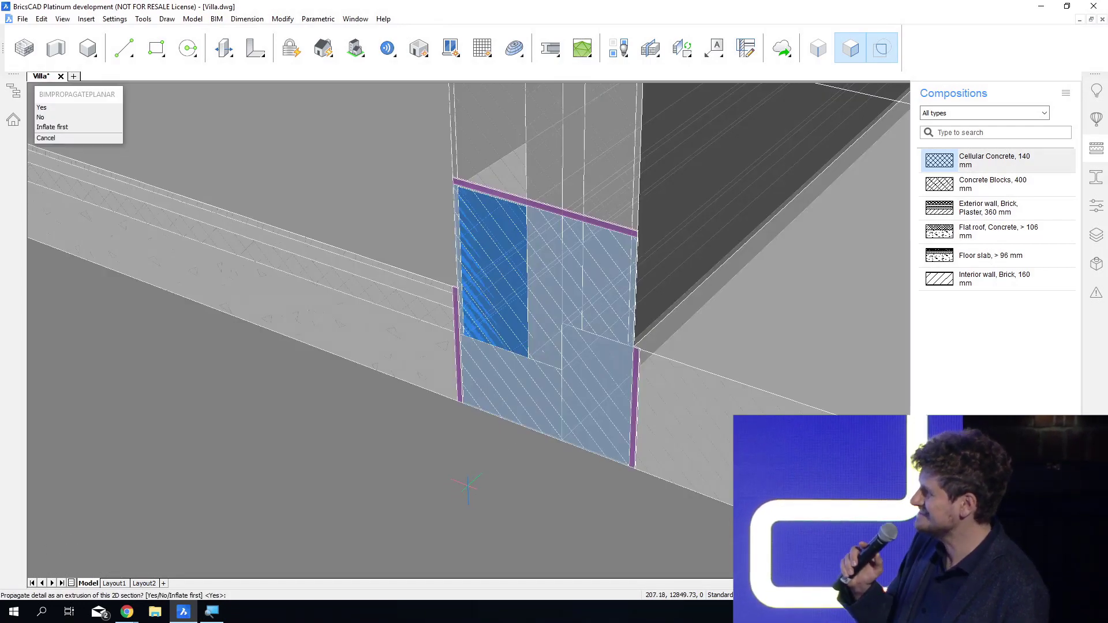
key("Return")
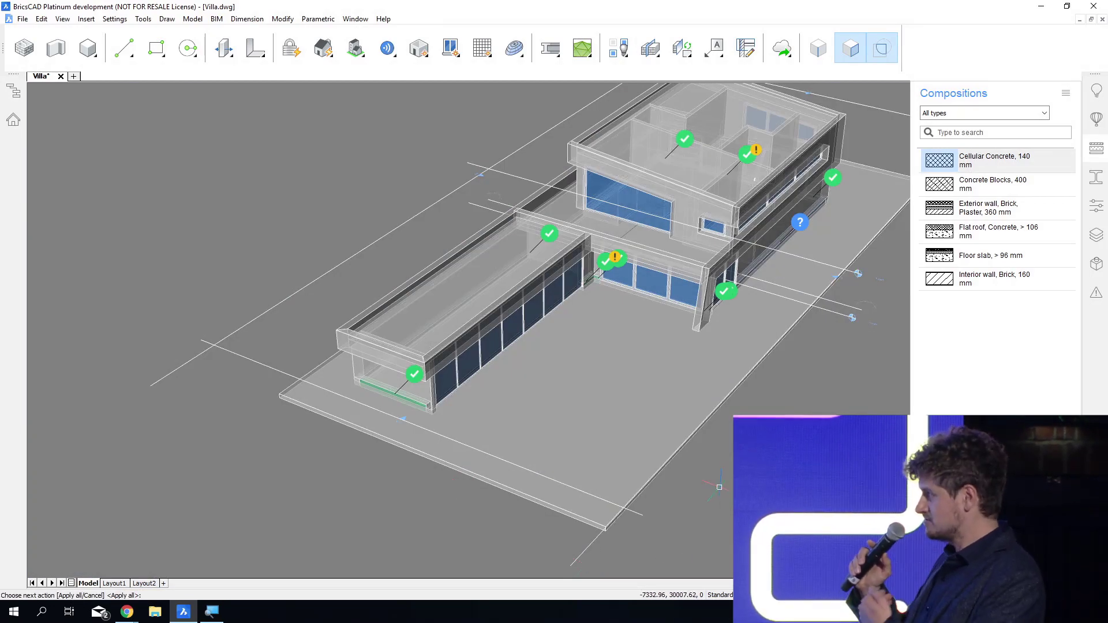
Review the suggested connections around the villa, accept the questioned one along the long side wall, and apply all suggestions.
middle_click_drag(754, 179, 641, 147, "shift")
middle_click_drag(700, 384, 762, 378, "shift")
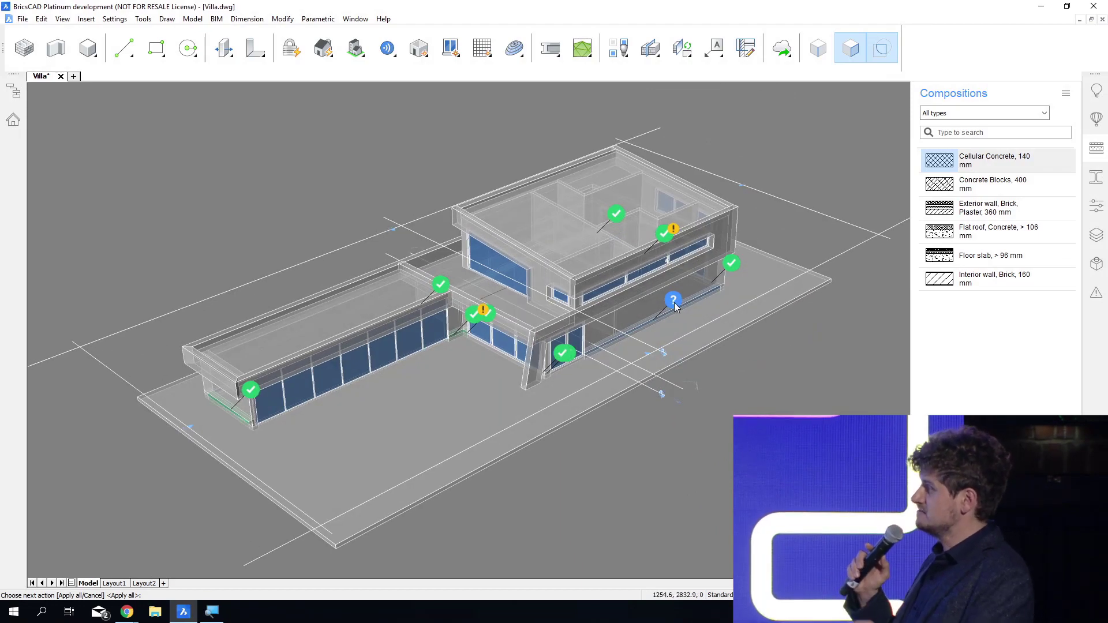
scroll(272, 401, "up", 6)
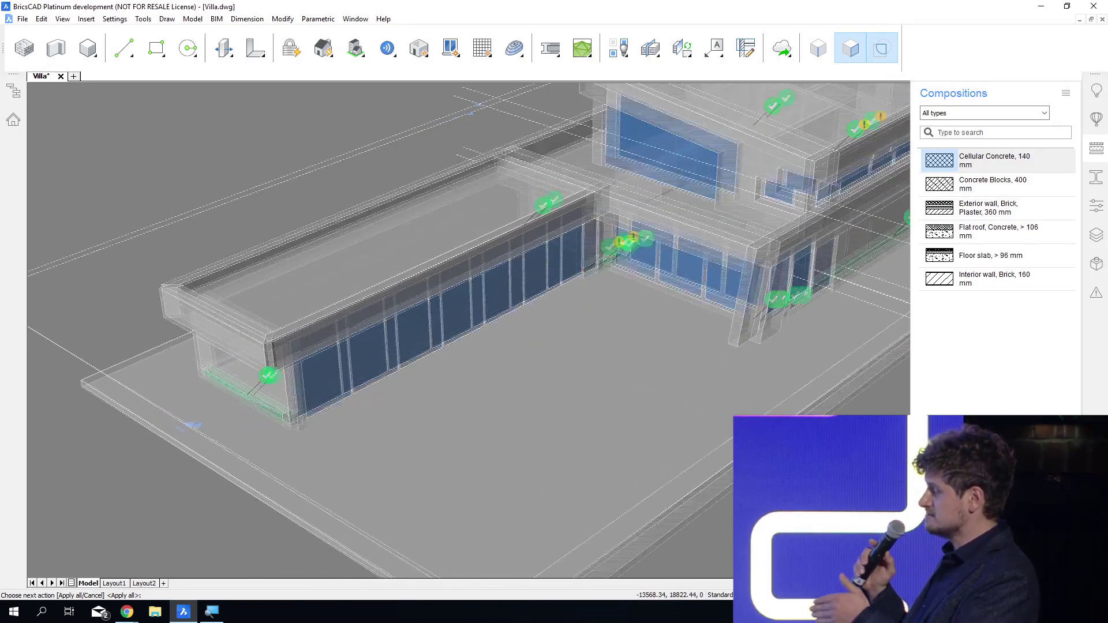
middle_click_drag(300, 404, 370, 412, "shift")
scroll(249, 381, "up", 5)
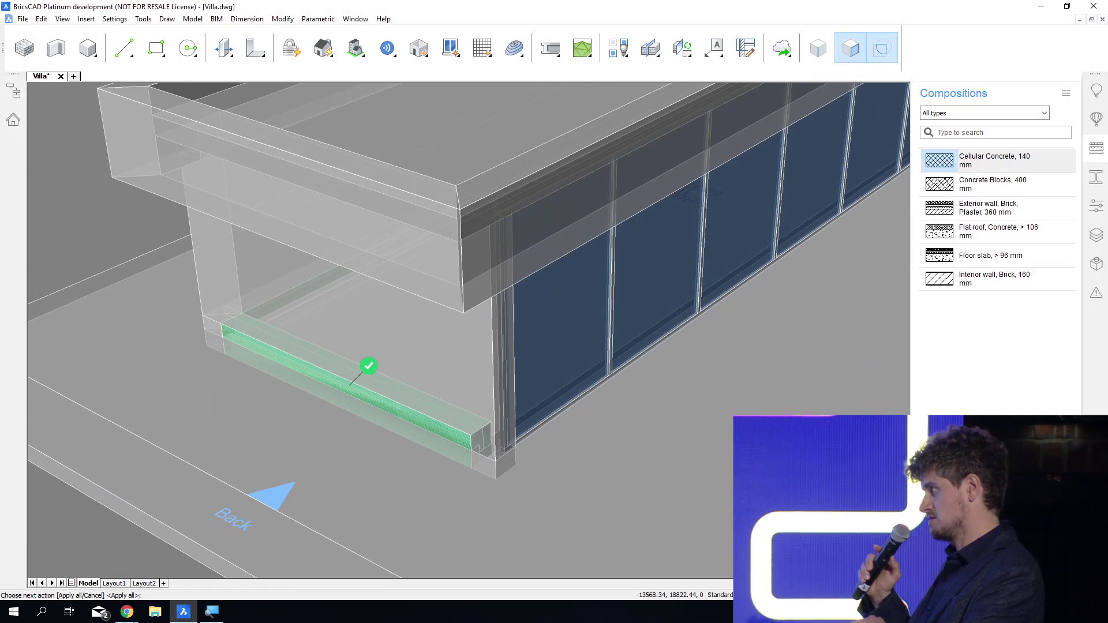
scroll(396, 395, "down", 10)
middle_click_drag(396, 399, 340, 403, "shift")
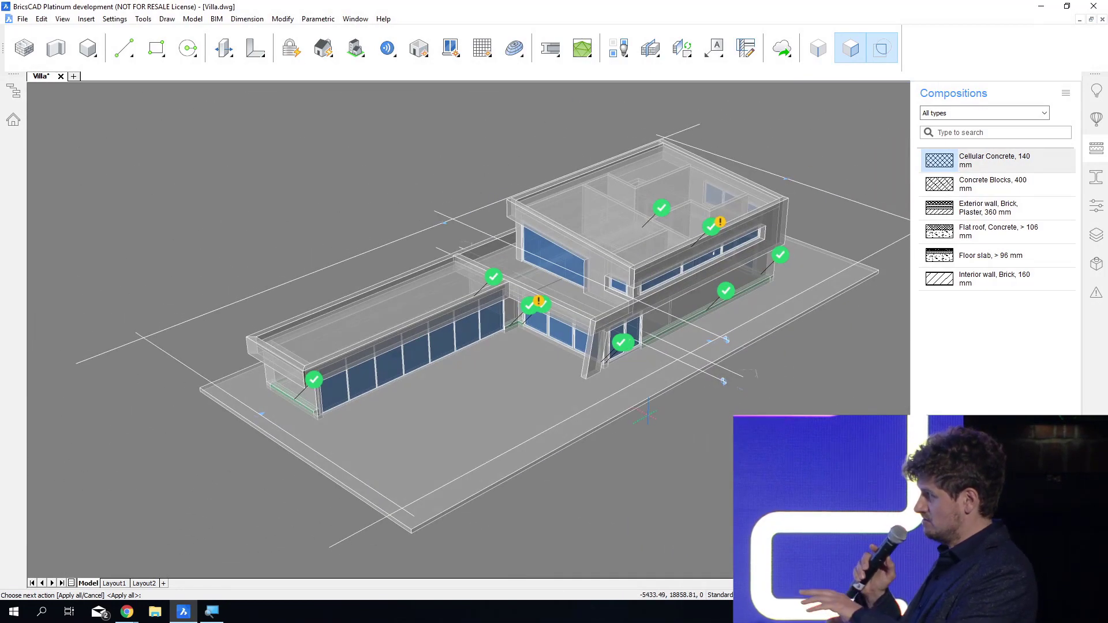
key("Return")
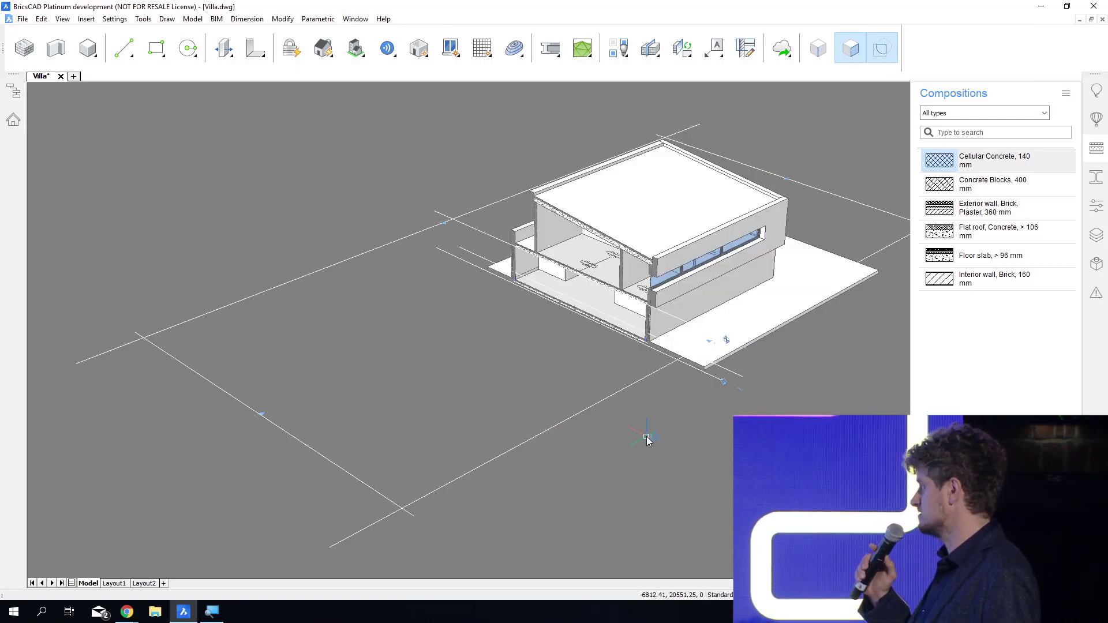
Close the compositions list and examine the propagated block detail at the opposite exterior wall and ground slab junction.
left_click(1103, 150)
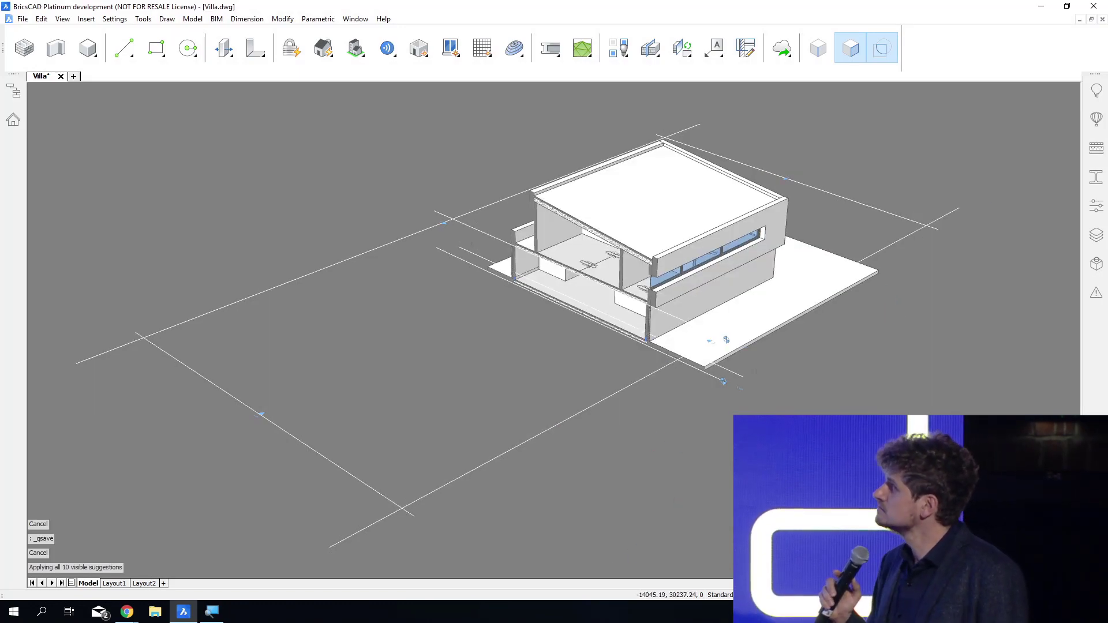
scroll(540, 316, "up", 10)
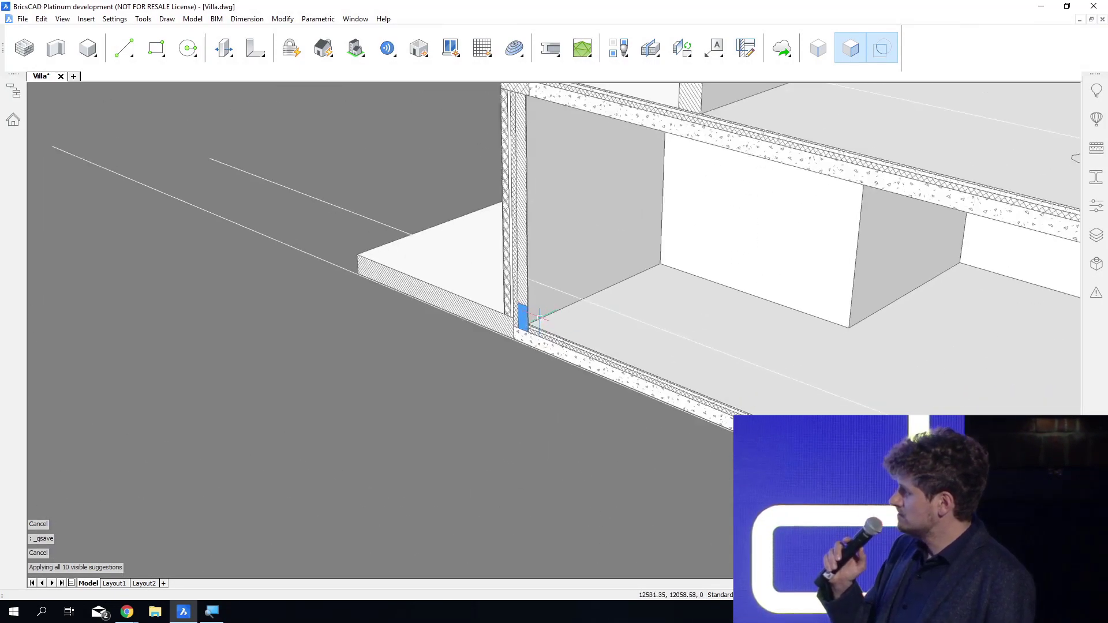
scroll(540, 316, "up", 5)
scroll(520, 320, "up", 8)
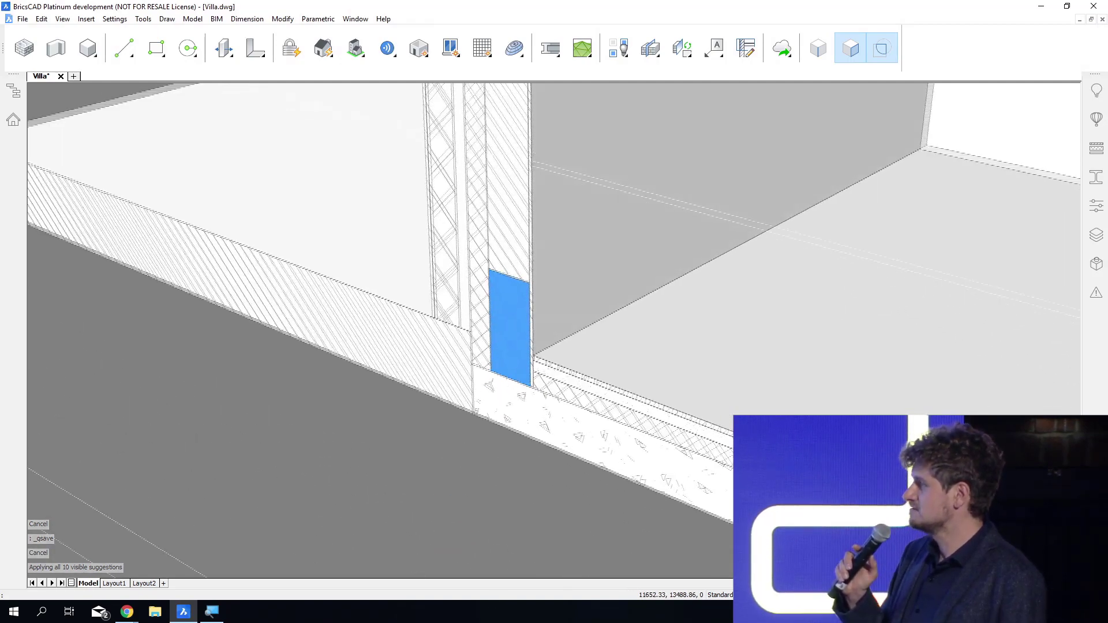
middle_click_drag(554, 557, 667, 473, "shift")
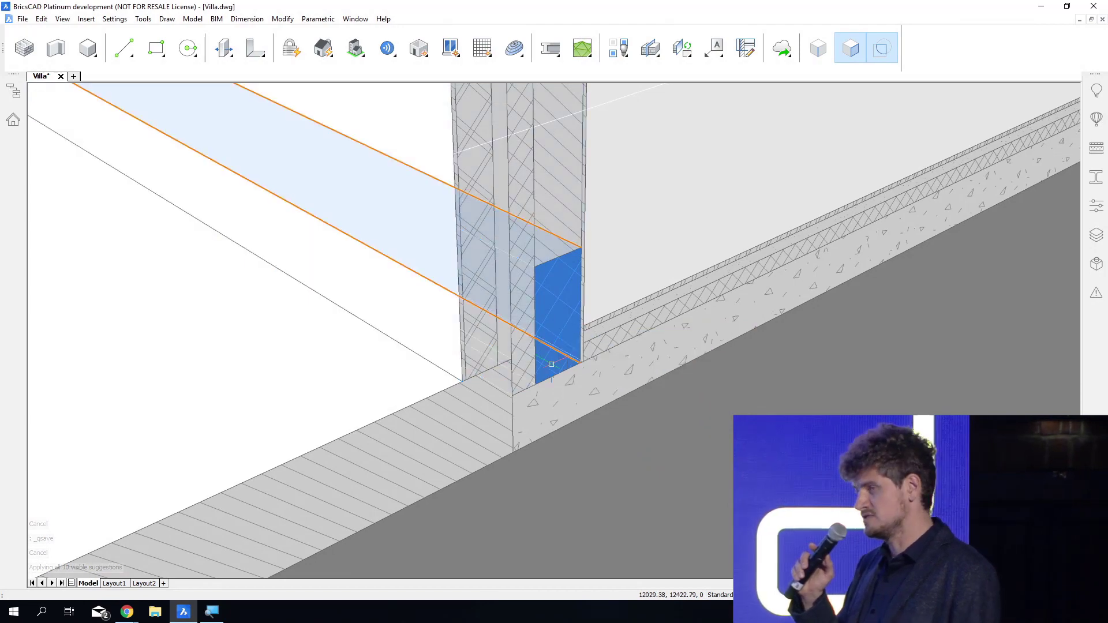
left_click(571, 362)
scroll(612, 467, "down", 10)
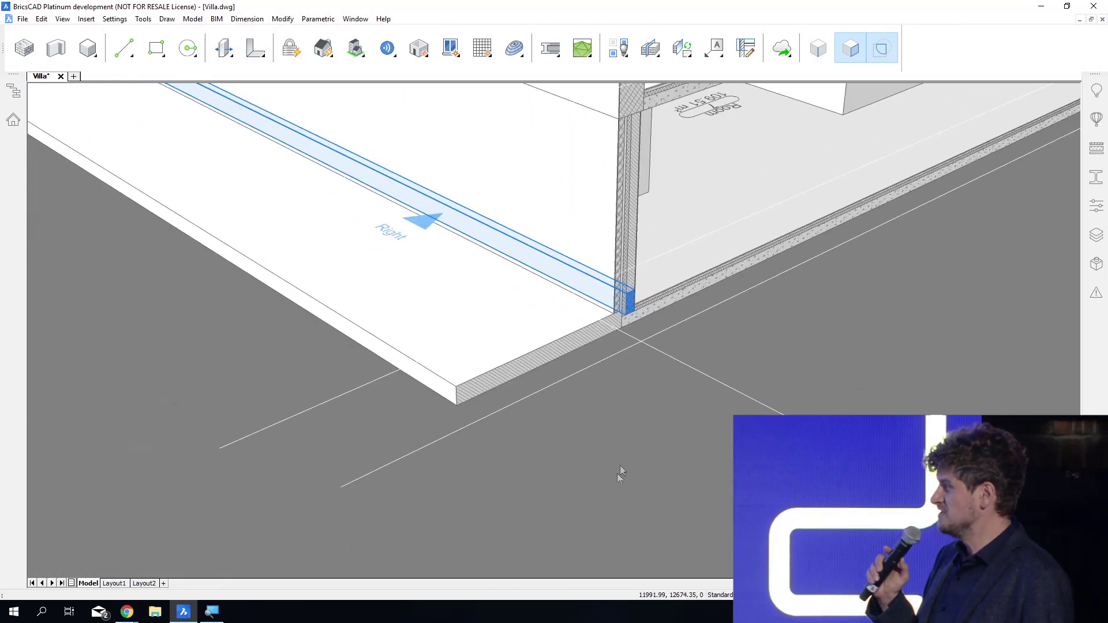
scroll(601, 517, "down", 5)
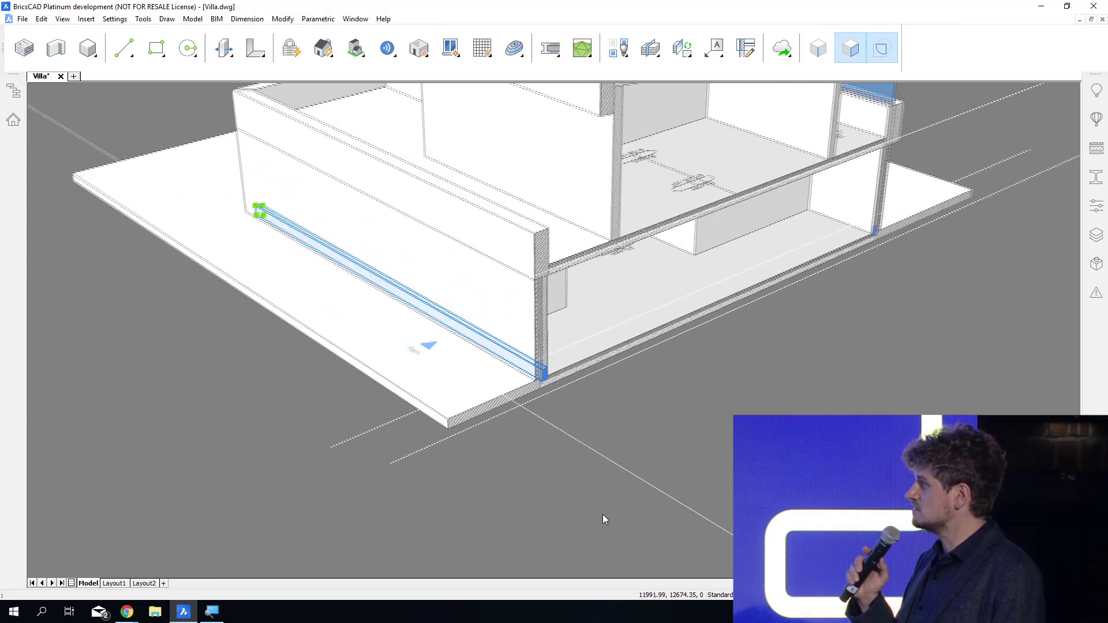
scroll(640, 466, "down", 2)
scroll(640, 465, "down", 2)
key("Escape")
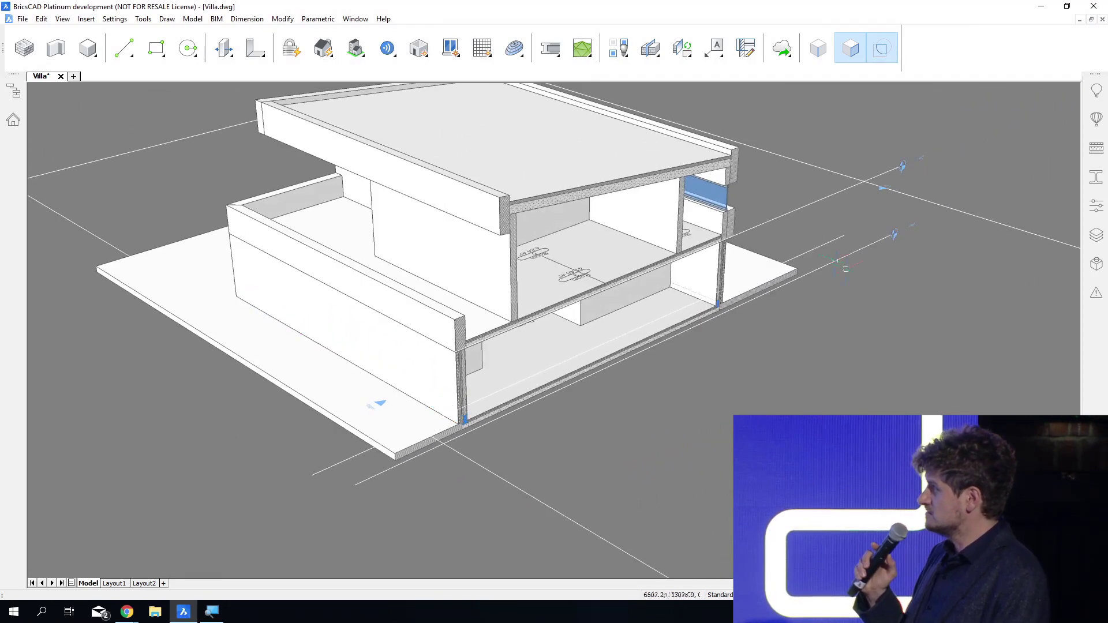
Delete the section cutting through the villa and save the drawing.
left_click(820, 245)
key("Delete")
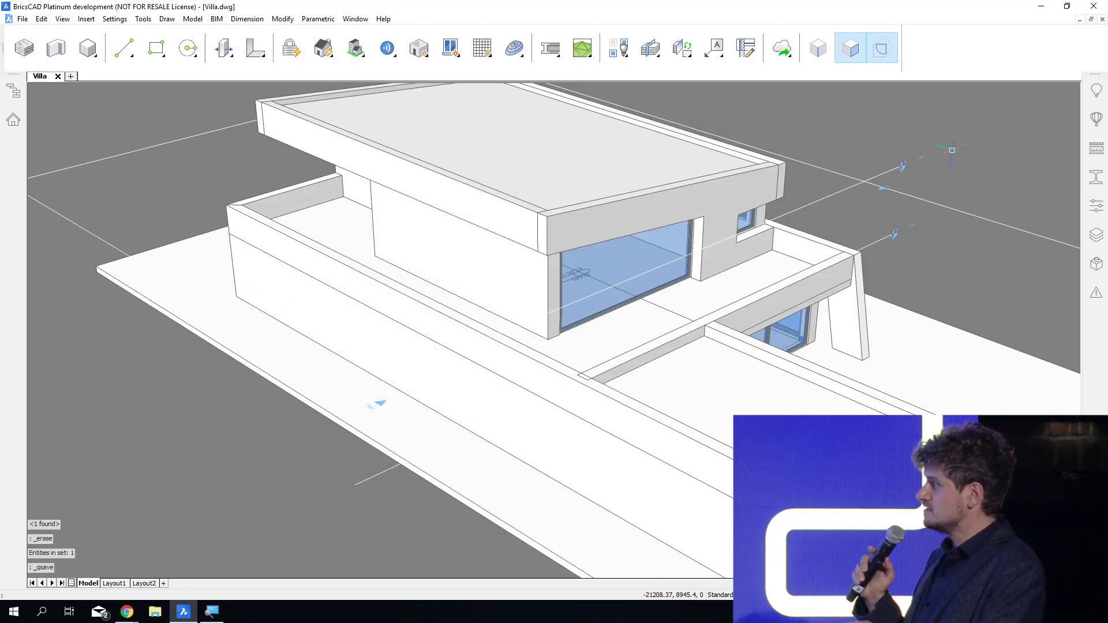
Insert the exploded Detail_RoofEdge block at scale 1 on top of the low parapet, where it meets the upper-storey wall.
middle_click_drag(587, 430, 820, 373, "shift")
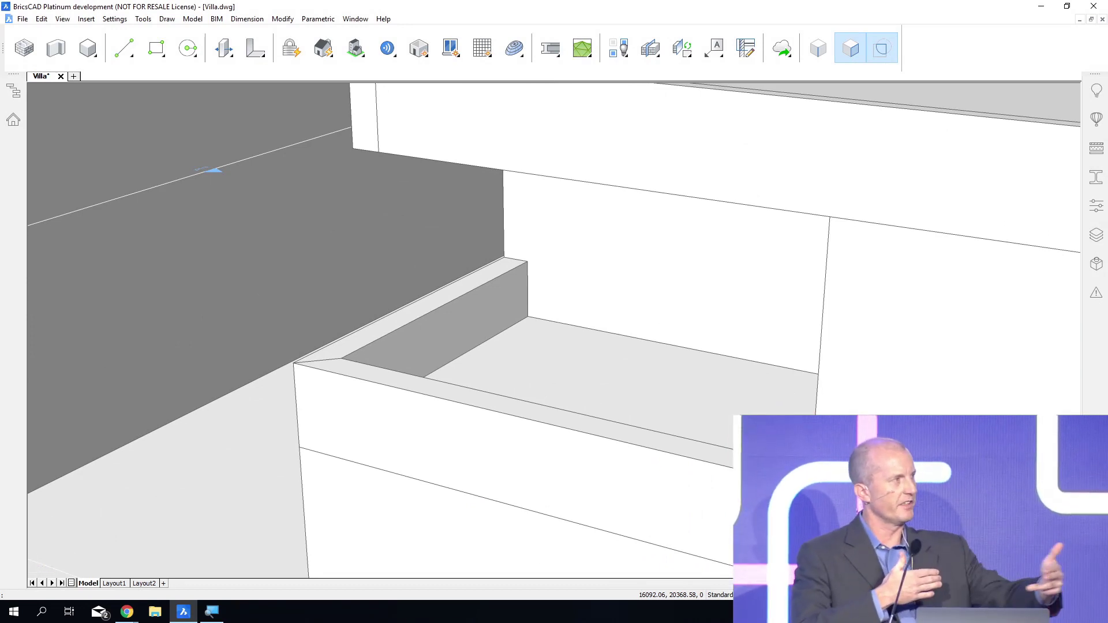
middle_click_drag(304, 434, 333, 475, "shift")
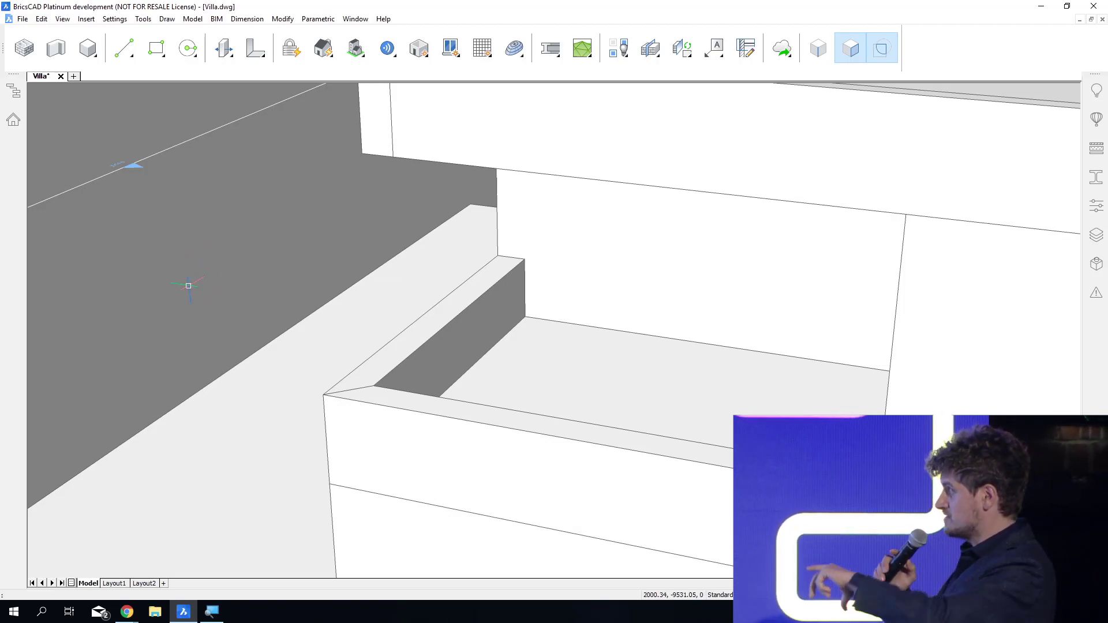
right_click(188, 277)
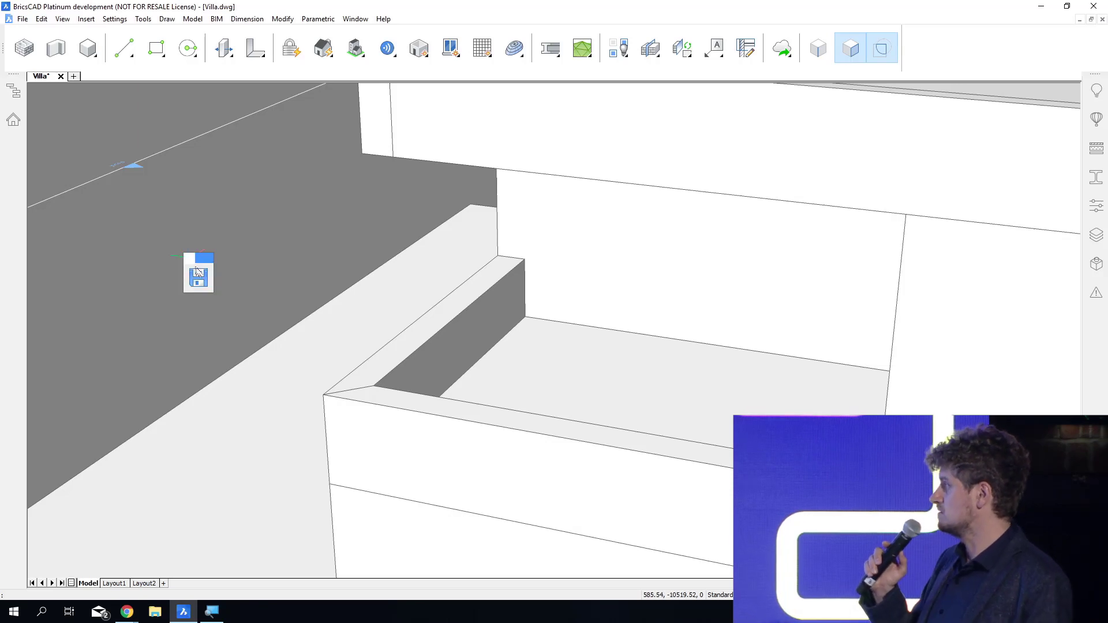
mouse_move(312, 304)
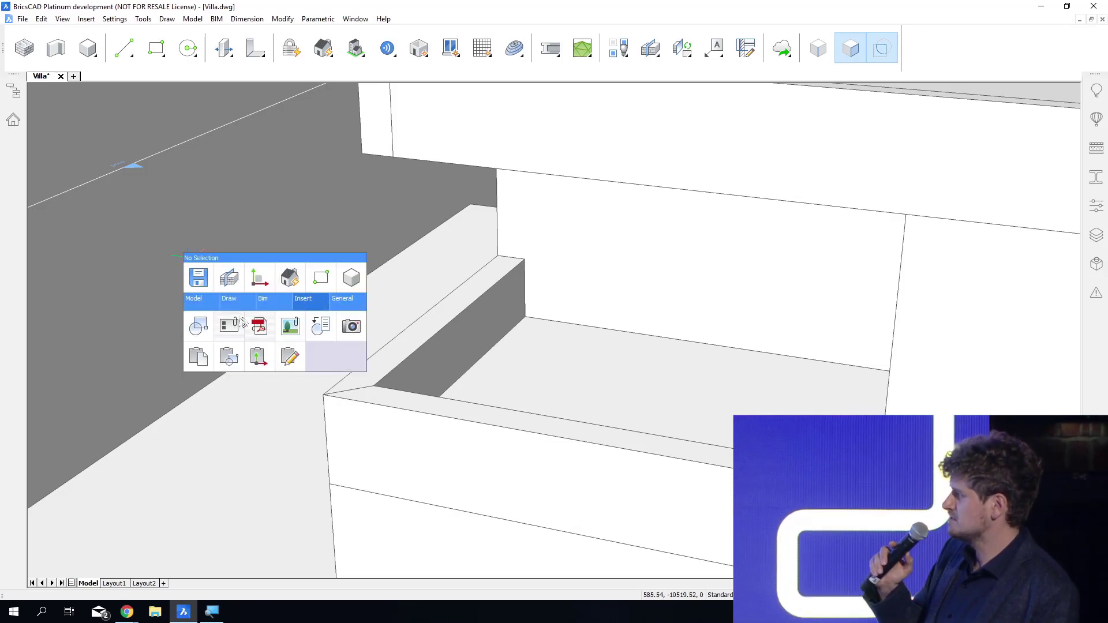
left_click(210, 330)
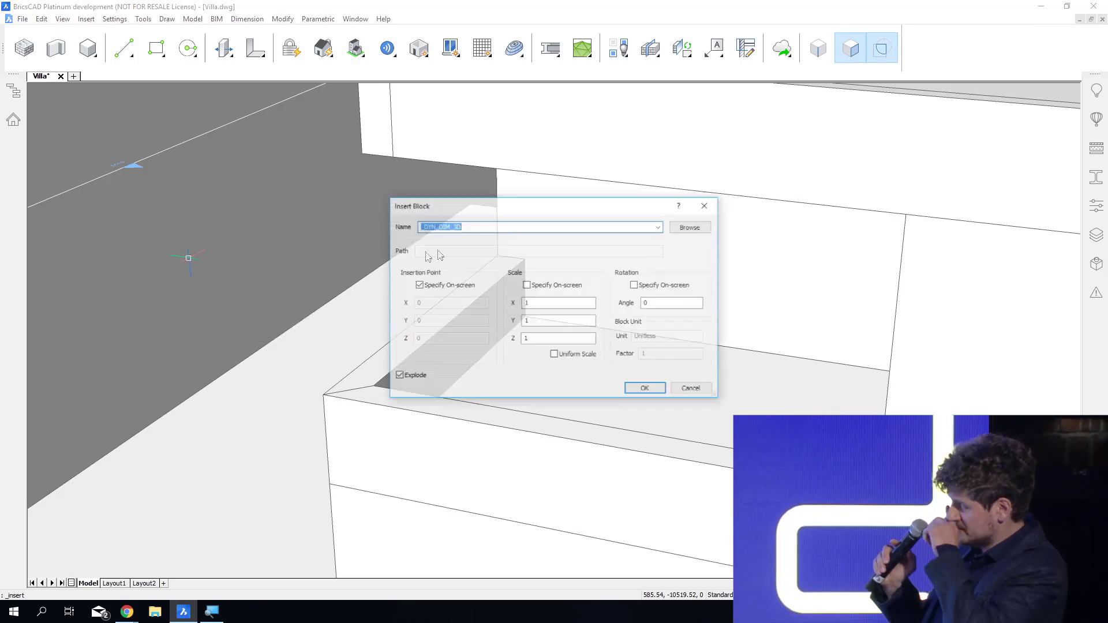
left_click(660, 226)
left_click(522, 284)
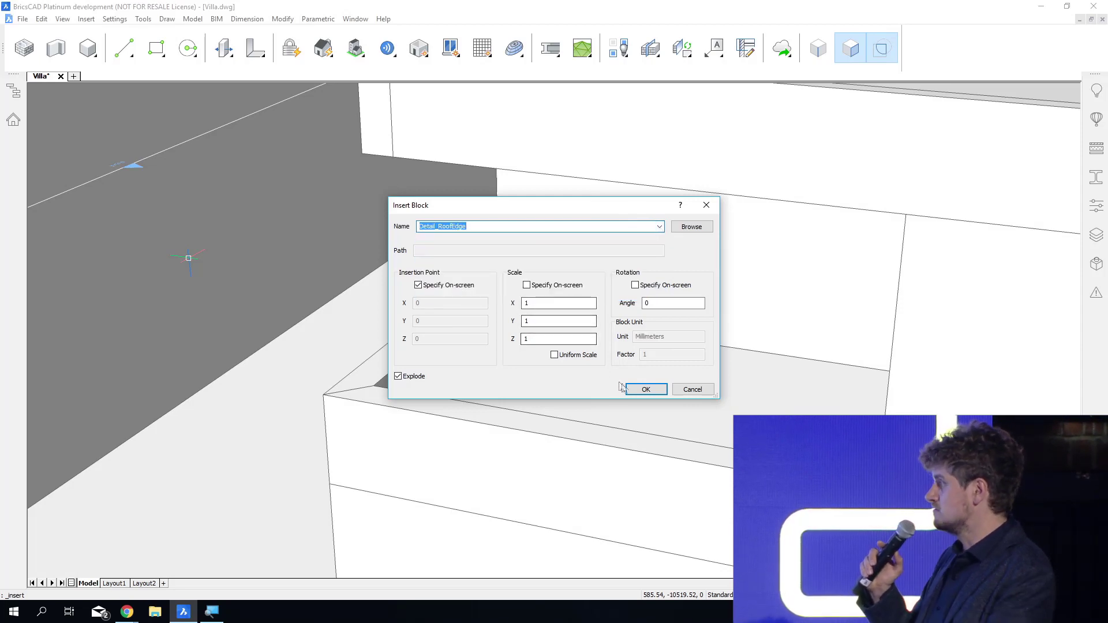
left_click(642, 389)
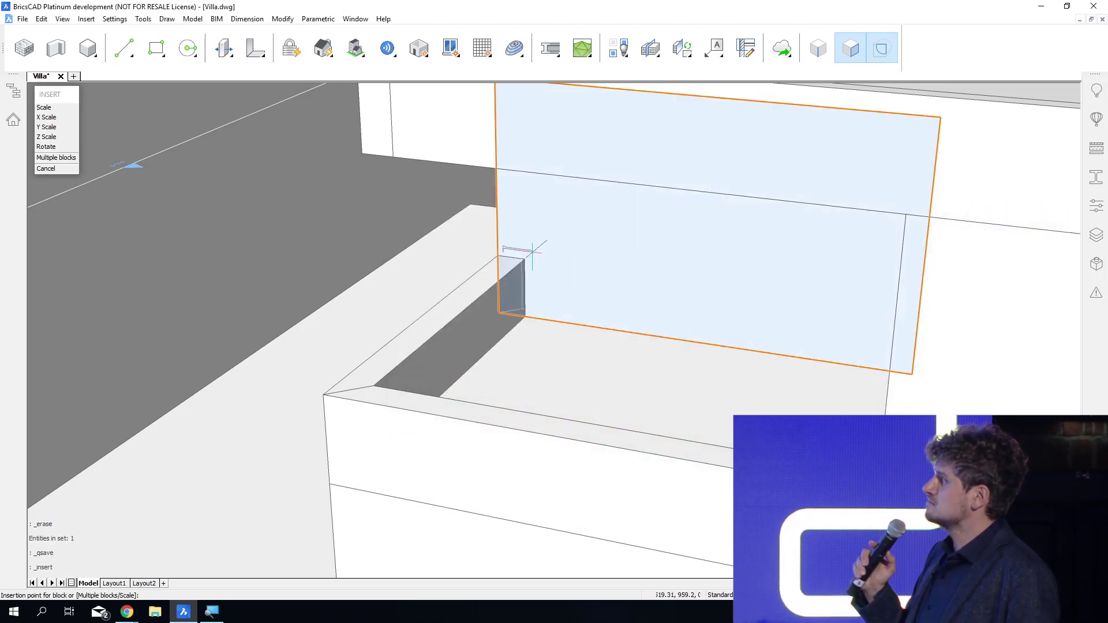
left_click(525, 259)
Extrude the inserted roof-edge profile about 1344 mm along the top of the parapet.
scroll(522, 254, "up", 6)
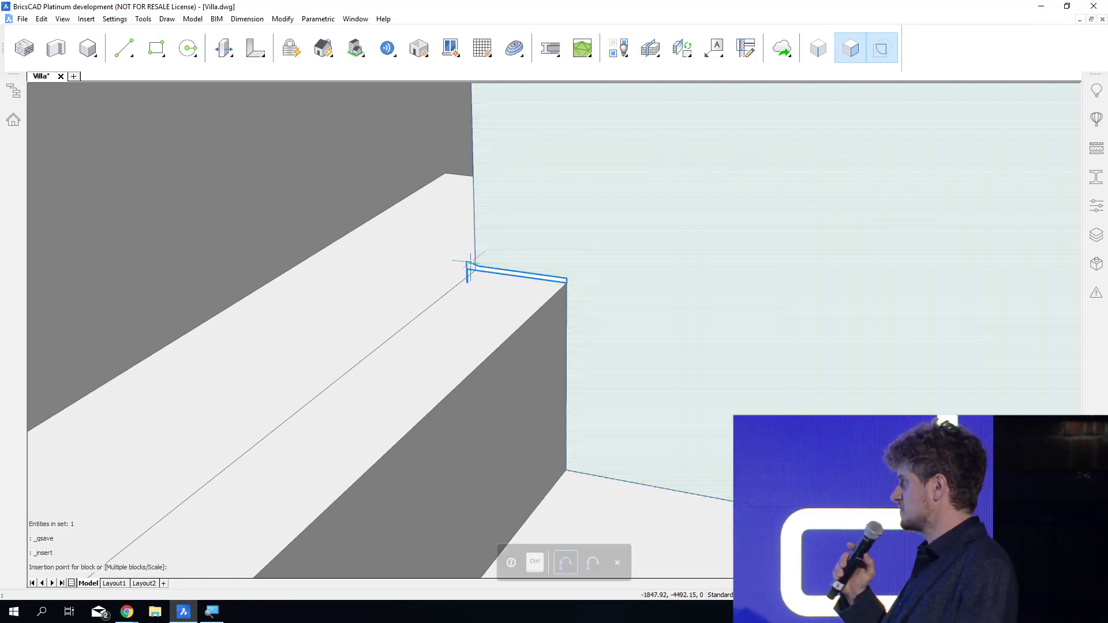
mouse_move(476, 265)
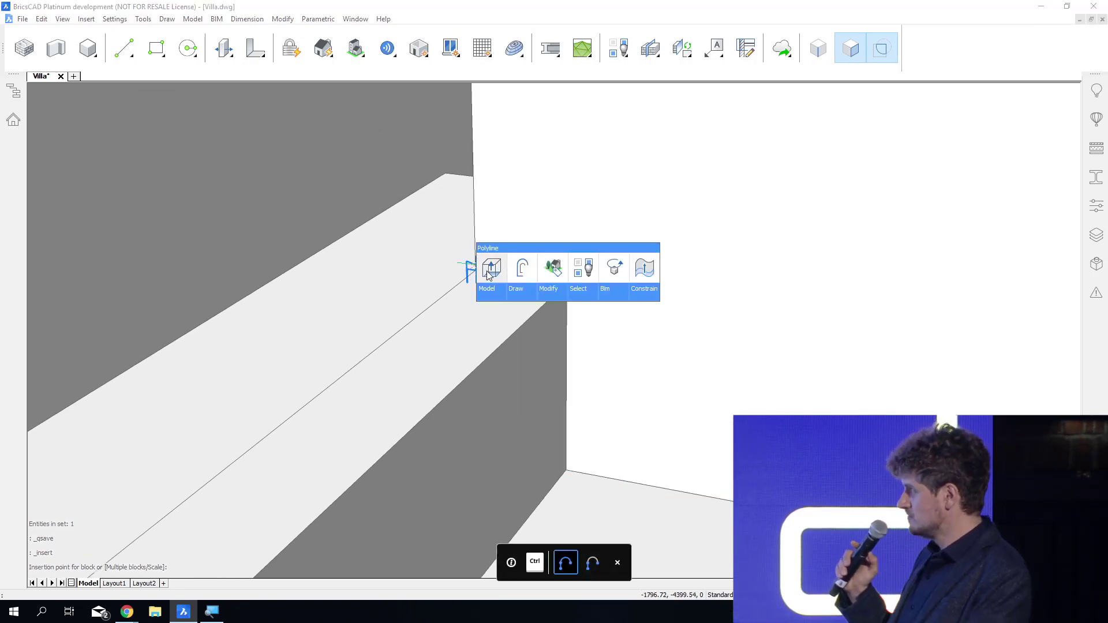
left_click(490, 266)
left_click(262, 349)
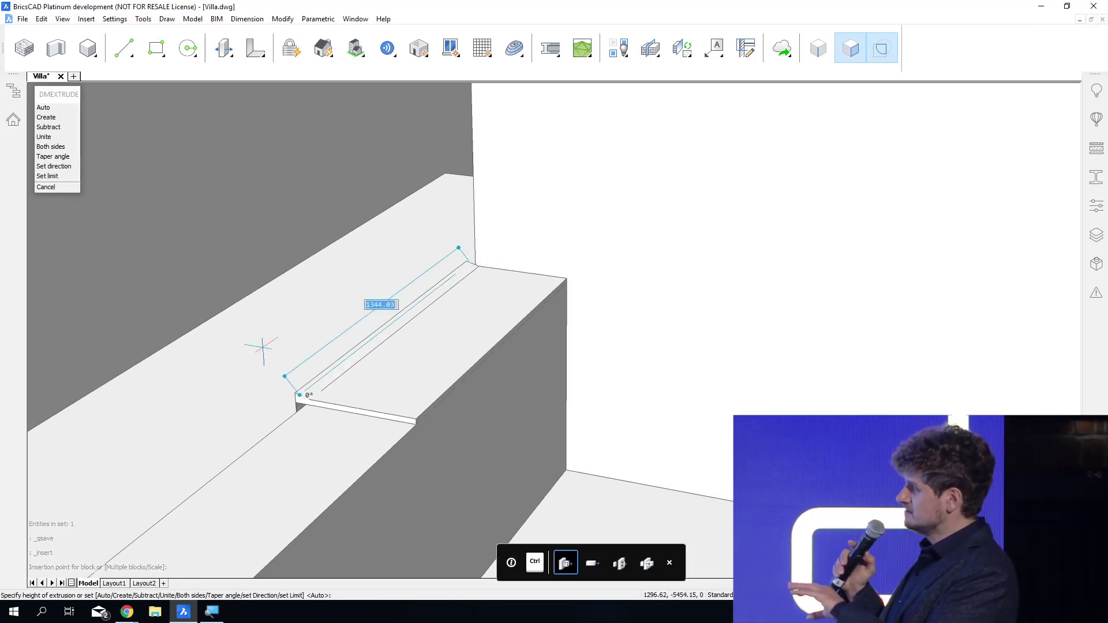
Give the extruded roof-edge solid a dark grey colour.
mouse_move(453, 324)
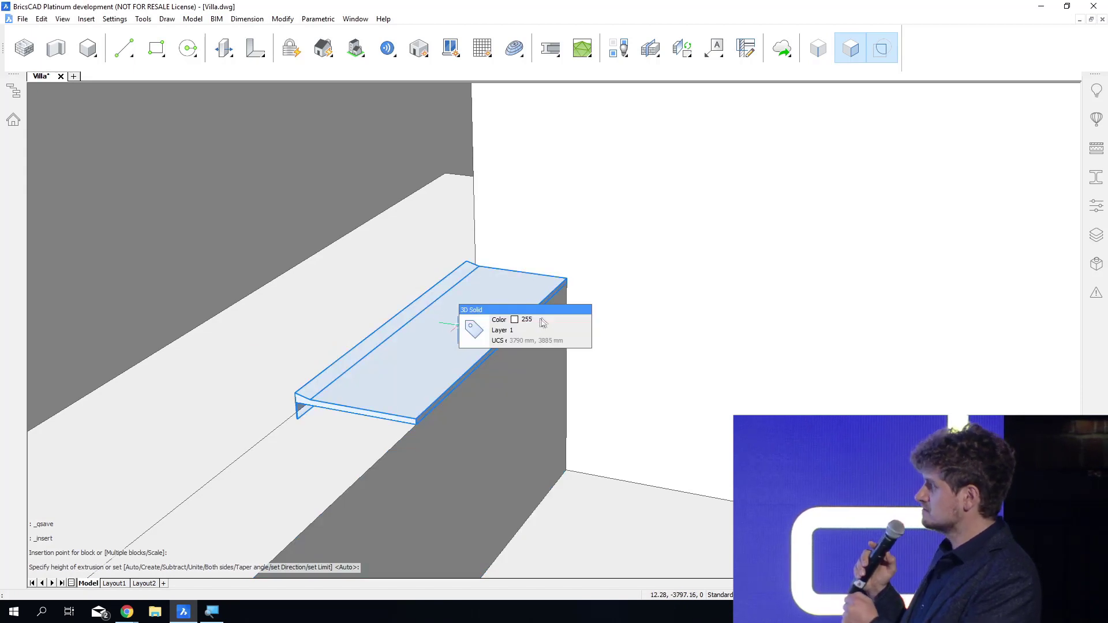
left_click(542, 321)
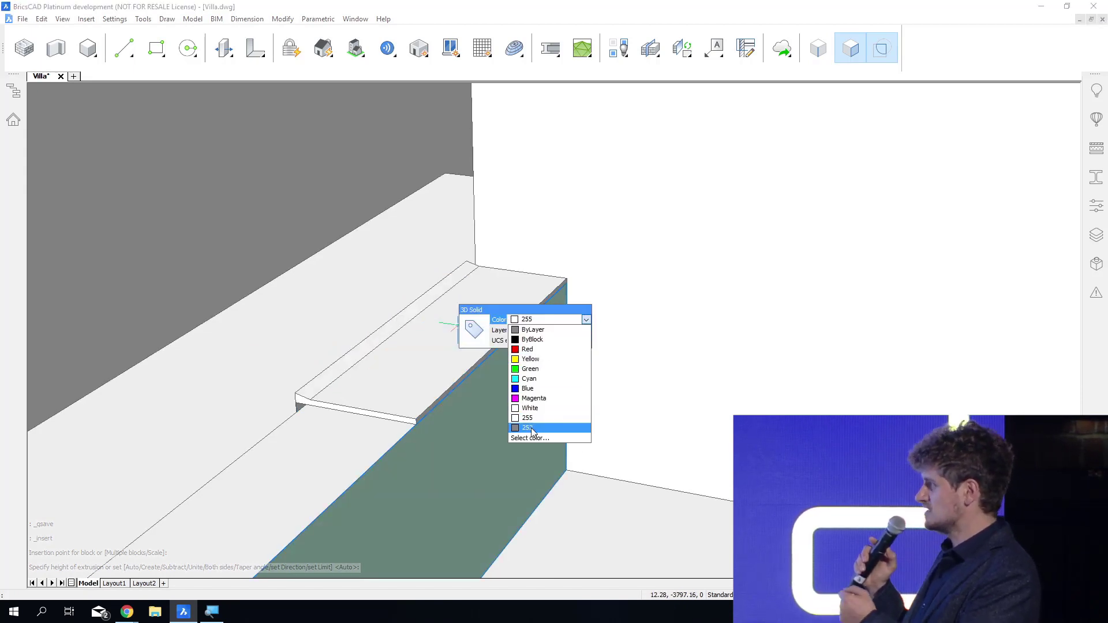
left_click(531, 428)
key("Escape")
Propagate the parapet wall's edge detail, with the grey roof-edge solid as detail object, to edges with similar orientation only.
middle_click_drag(520, 564, 722, 563, "shift")
scroll(448, 411, "up", 5)
middle_click_drag(449, 413, 491, 413, "shift")
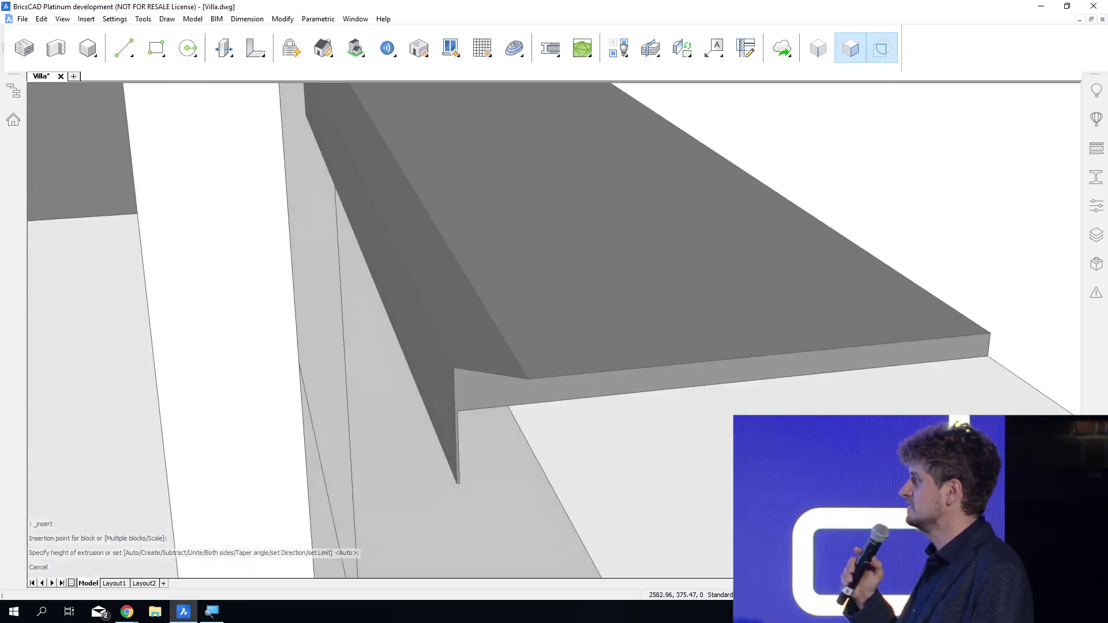
middle_click_drag(462, 453, 498, 435, "shift")
scroll(499, 358, "down", 4)
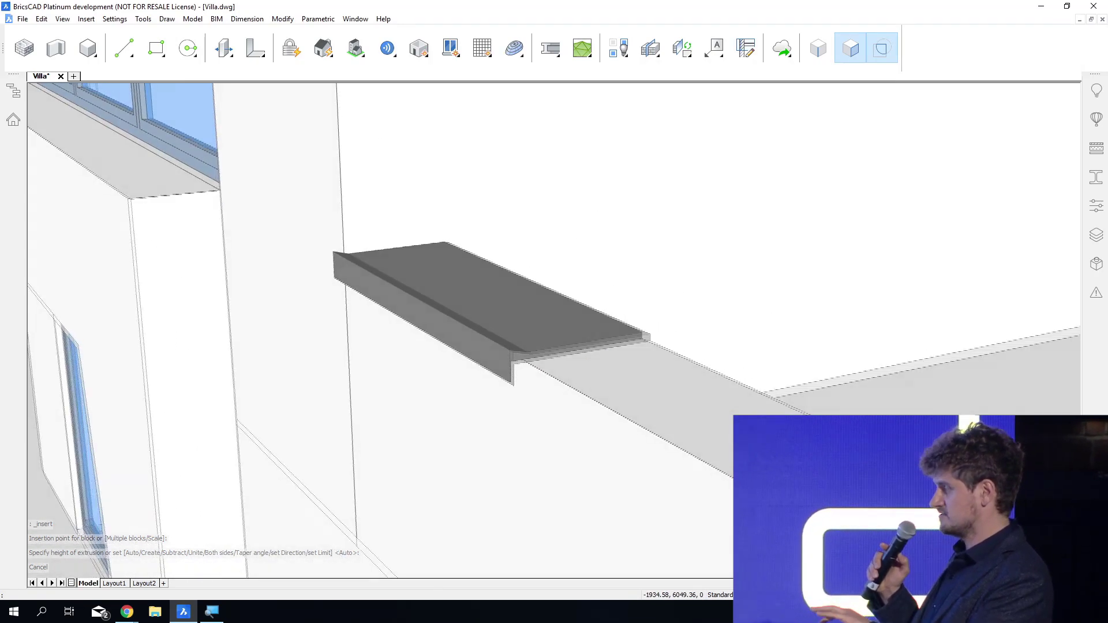
middle_click_drag(499, 358, 561, 431, "shift")
mouse_move(561, 430)
mouse_move(586, 443)
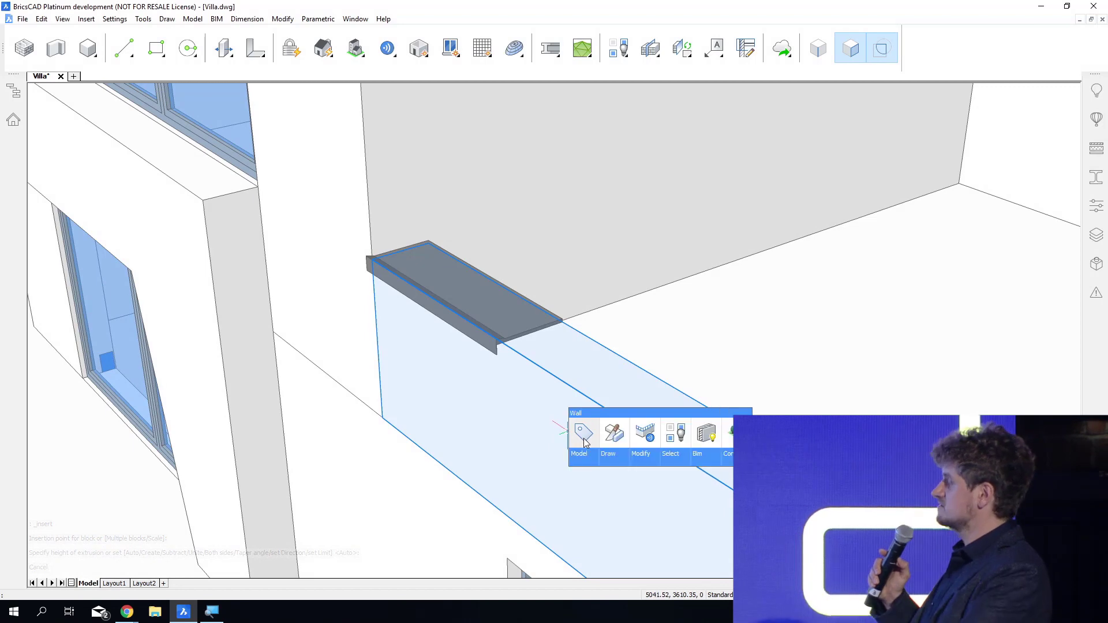
left_click(643, 437)
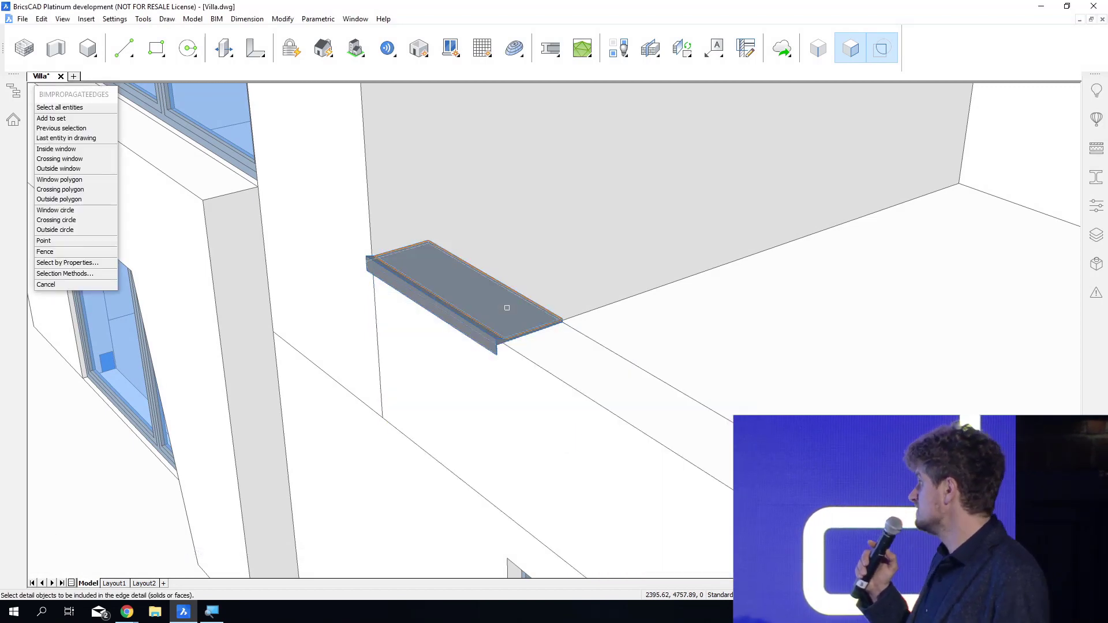
scroll(508, 308, "up", 6)
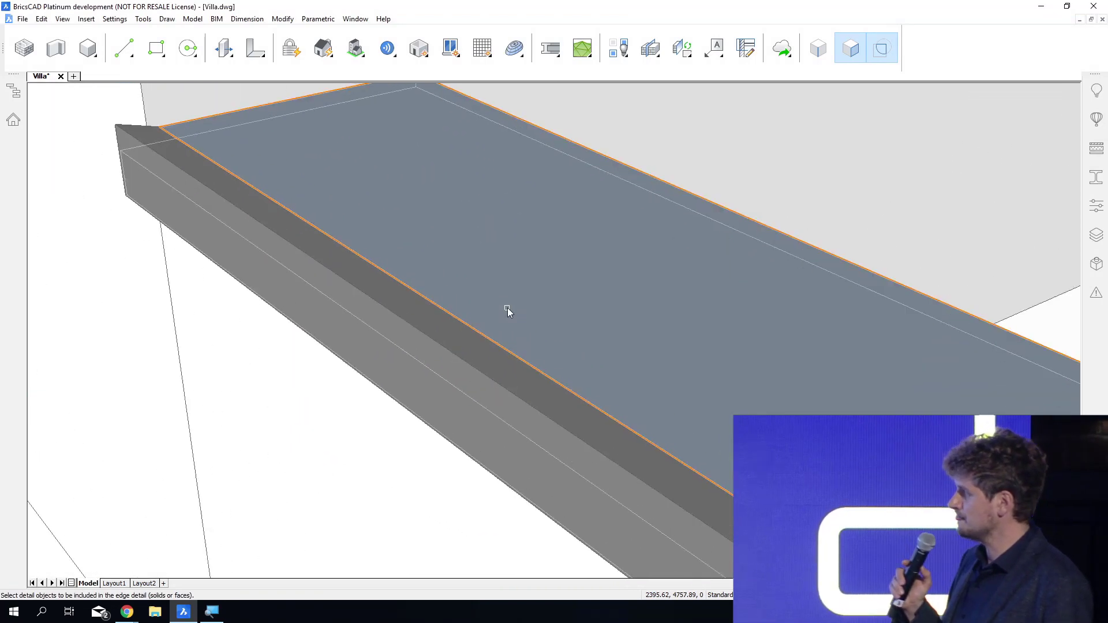
scroll(507, 308, "up", 1)
key("Return")
key("Return")
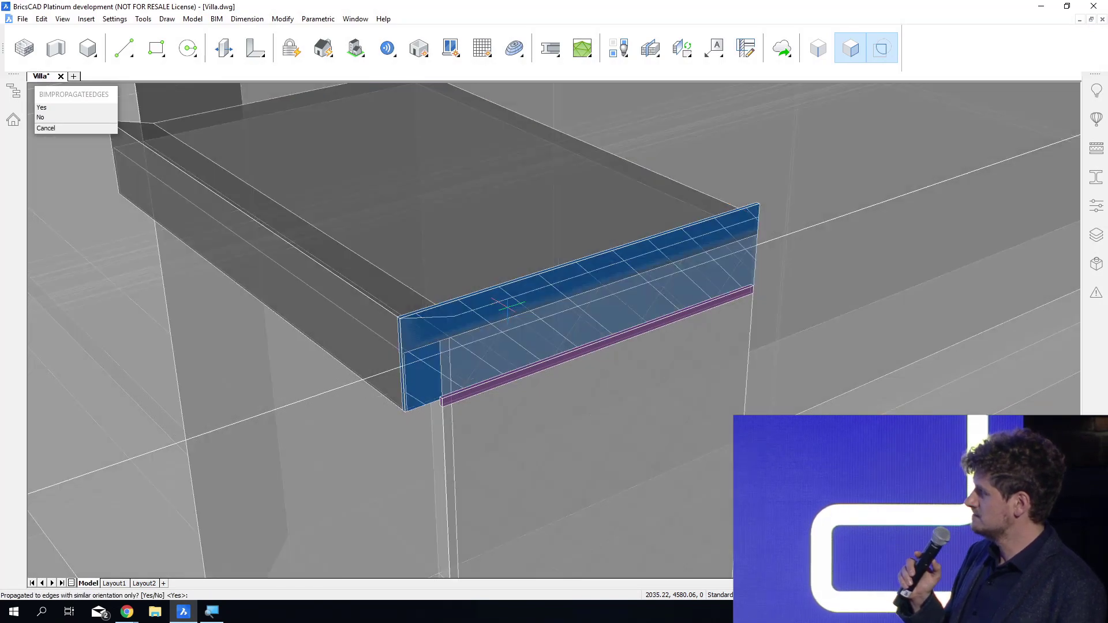
key("Return")
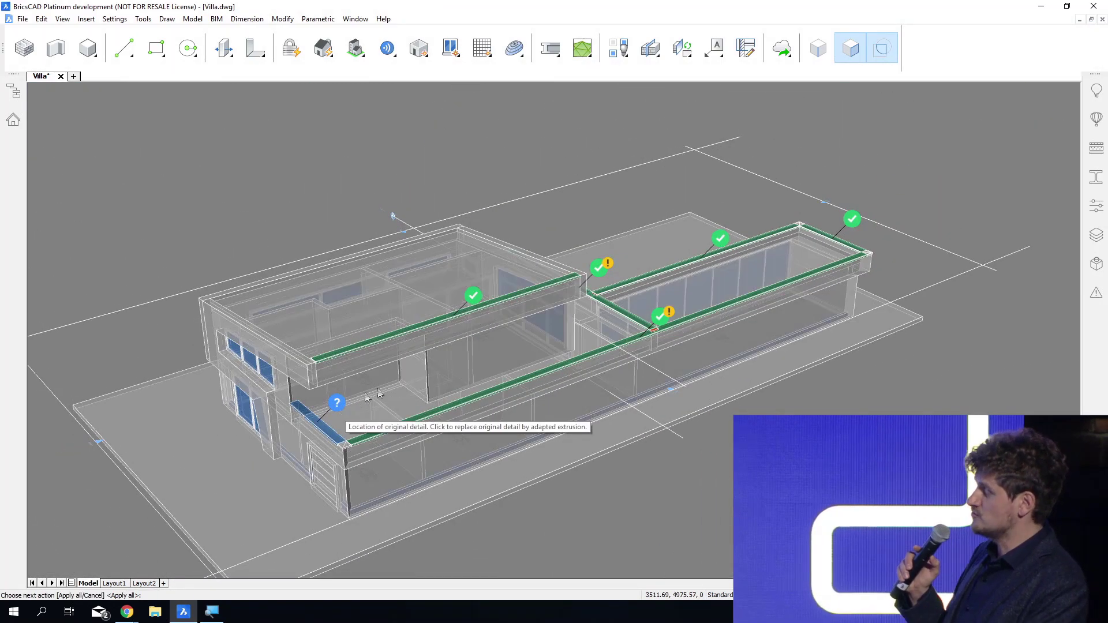
Accept replacing the original detail, reject the suggestion on the upper roof's edge, and apply all remaining suggestions.
left_click(343, 409)
left_click(477, 299)
mouse_move(688, 569)
middle_mouse_down("shift")
mouse_move(651, 578)
mouse_move(543, 501)
middle_mouse_up("shift")
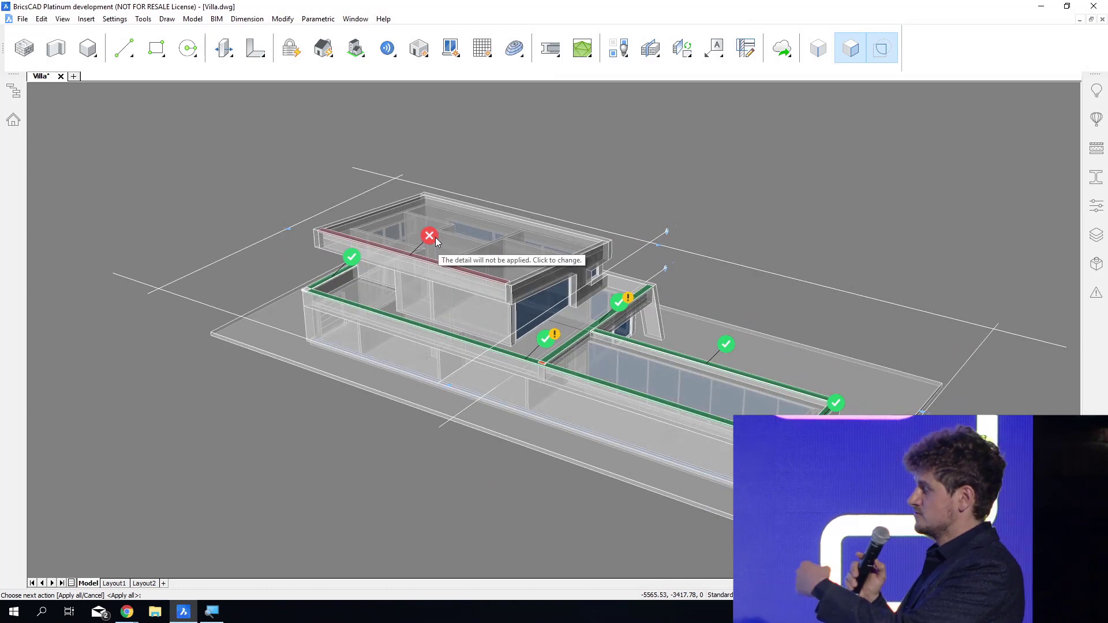
middle_click_drag(779, 480, 747, 477, "shift")
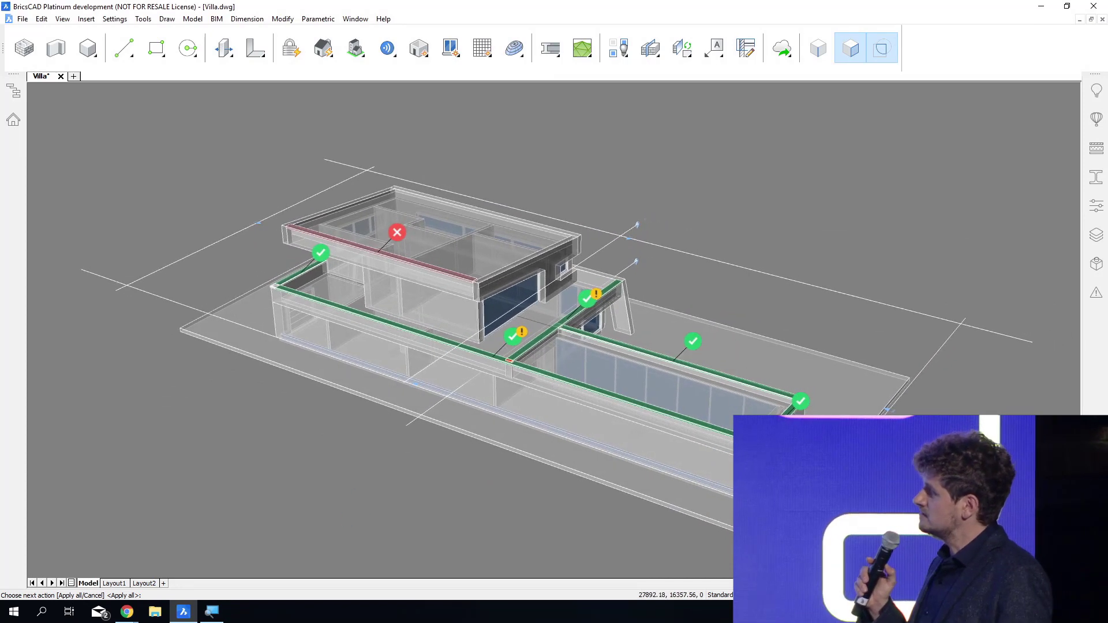
key("Return")
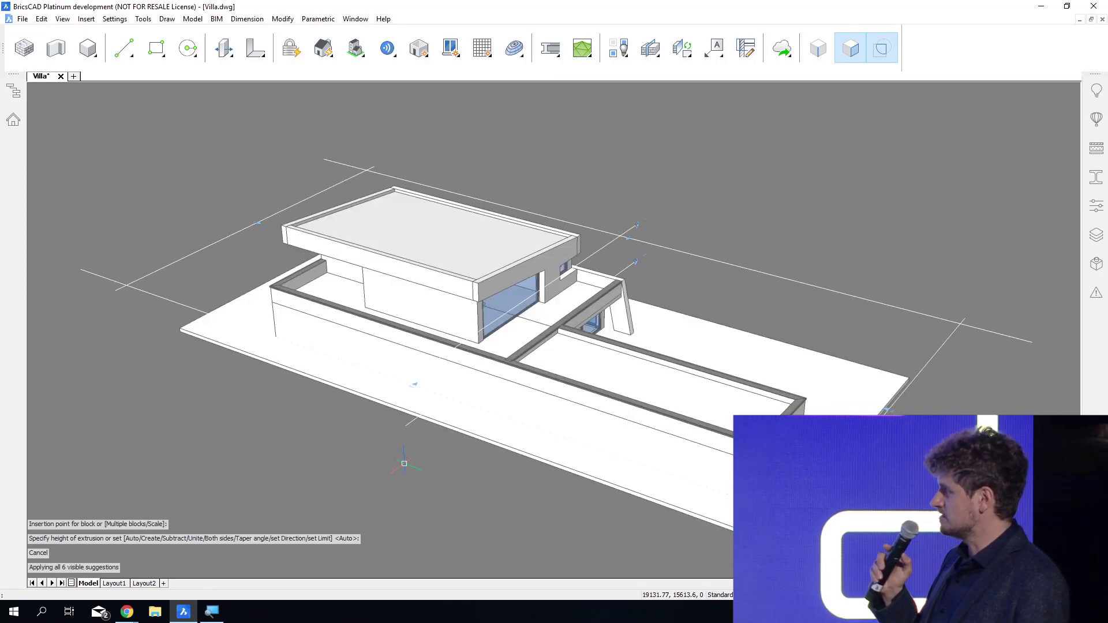
Examine the propagated roof edge at the parapet corners of the lower wing and save the drawing.
scroll(641, 436, "up", 5)
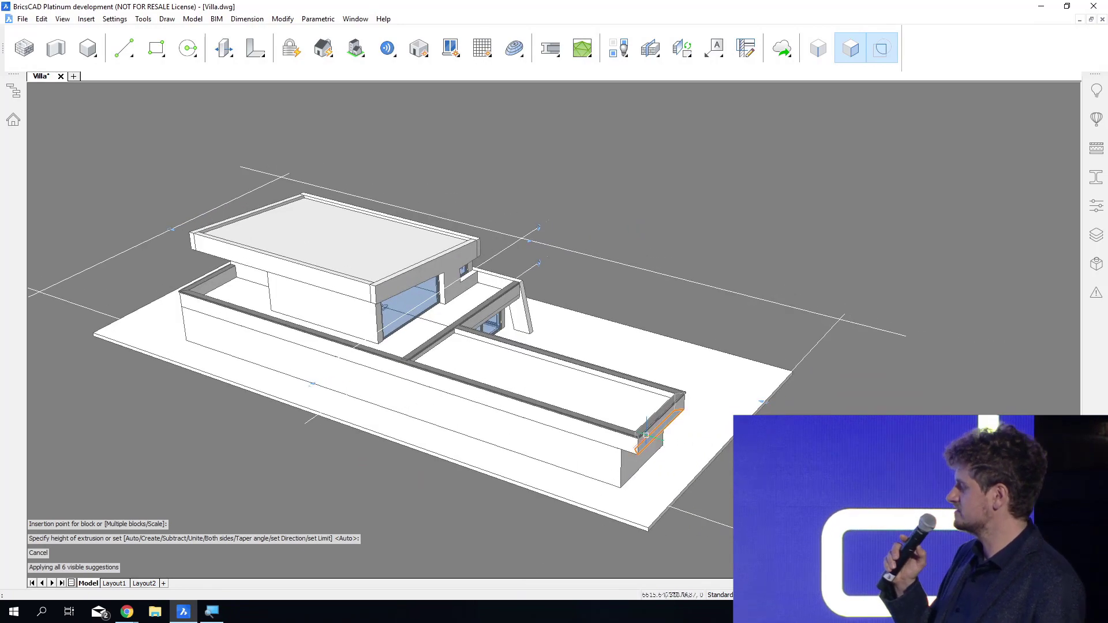
scroll(641, 436, "up", 6)
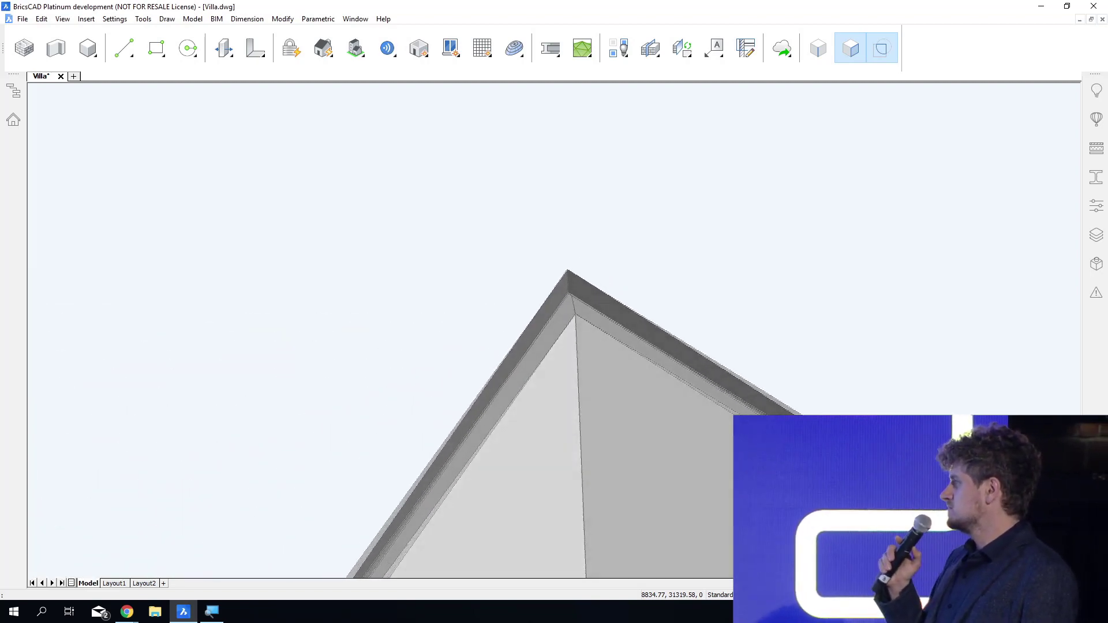
middle_click_drag(548, 226, 537, 396, "shift")
scroll(499, 306, "down", 5)
scroll(500, 306, "down", 2)
middle_click_drag(500, 306, 470, 362, "shift")
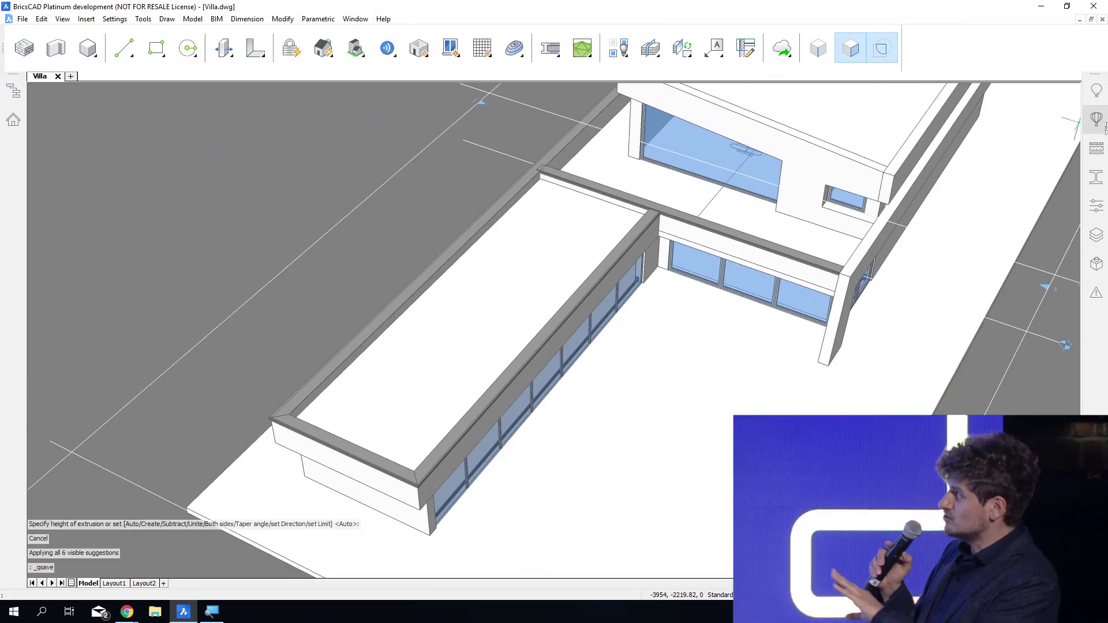
Insert the Roof Openings_Sky Light_Rectangular component in the lower wing's flat roof, 700 mm from both edges at the inner corner, and close the component library.
left_click(1096, 132)
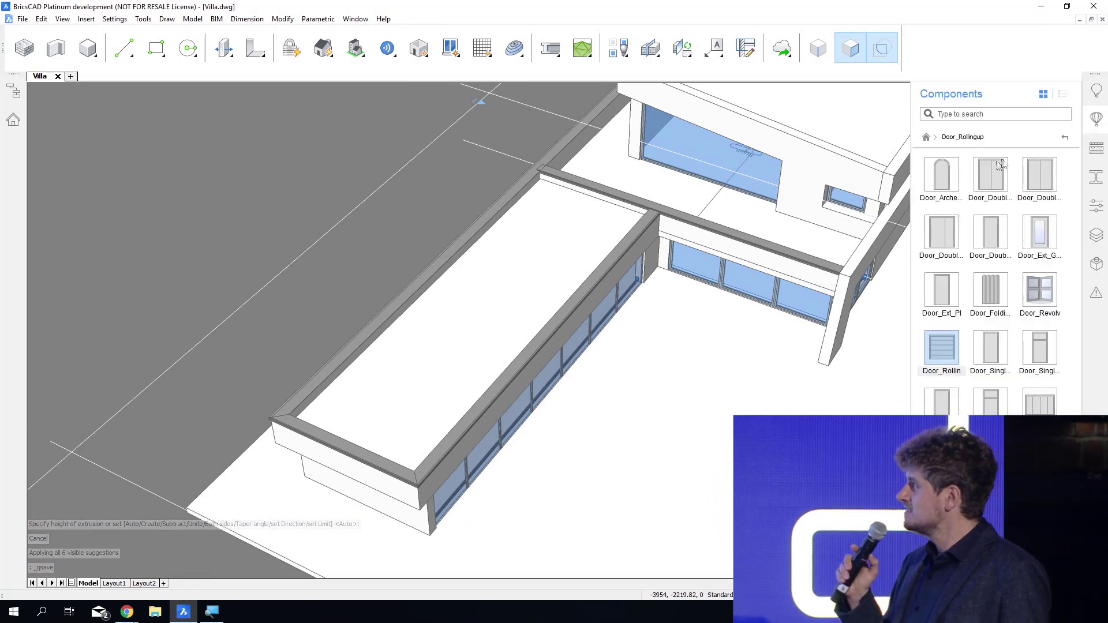
left_click(1066, 138)
left_click(999, 178)
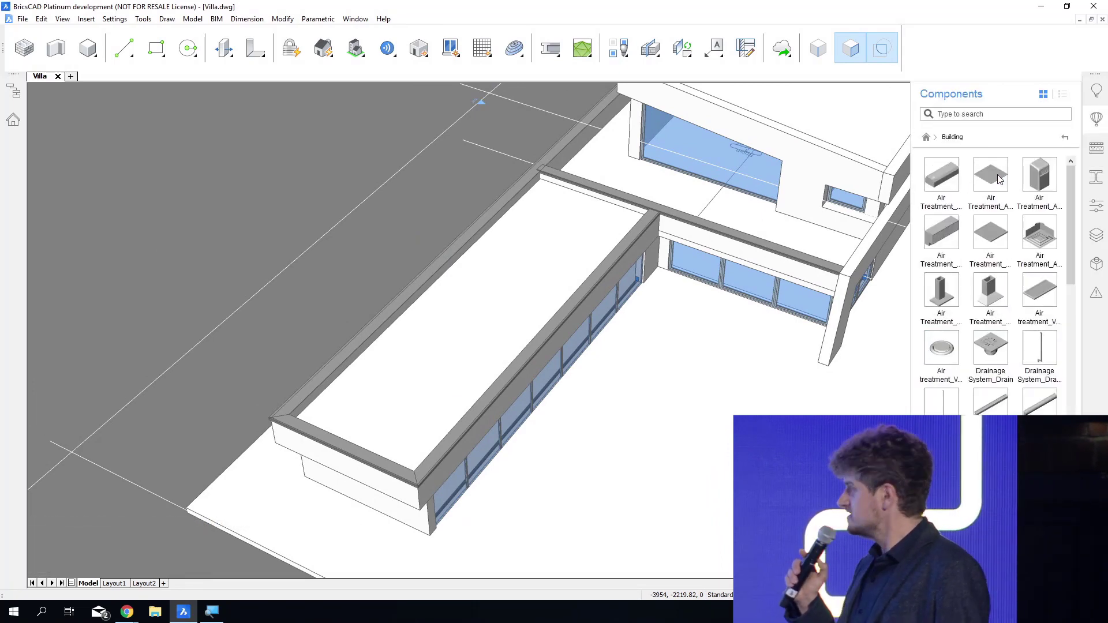
scroll(972, 295, "down", 10)
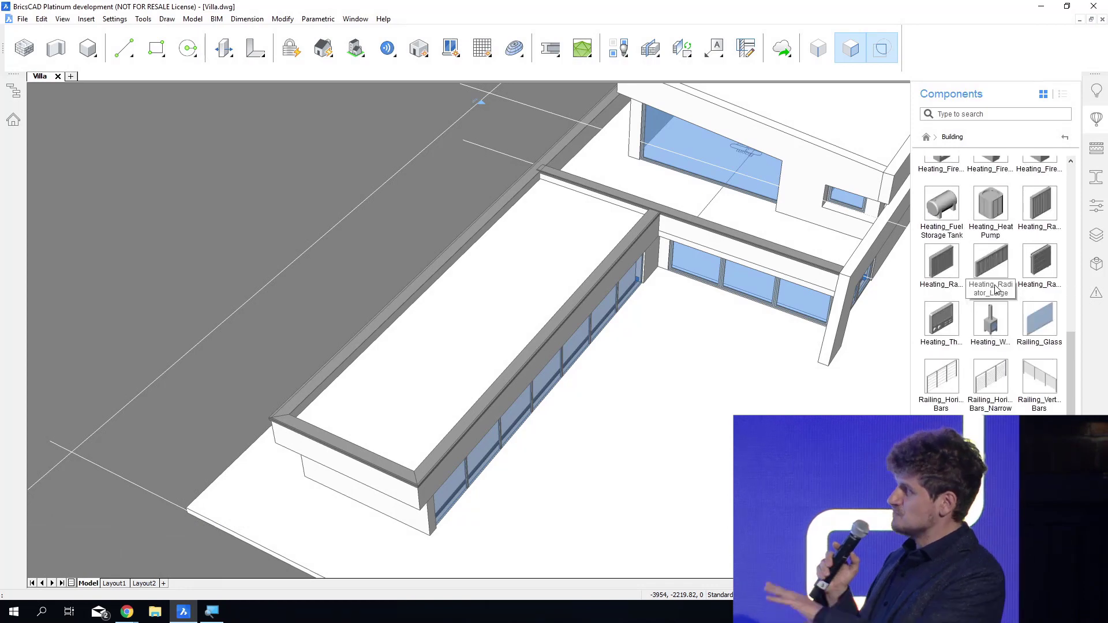
left_click_drag(890, 414, 676, 305)
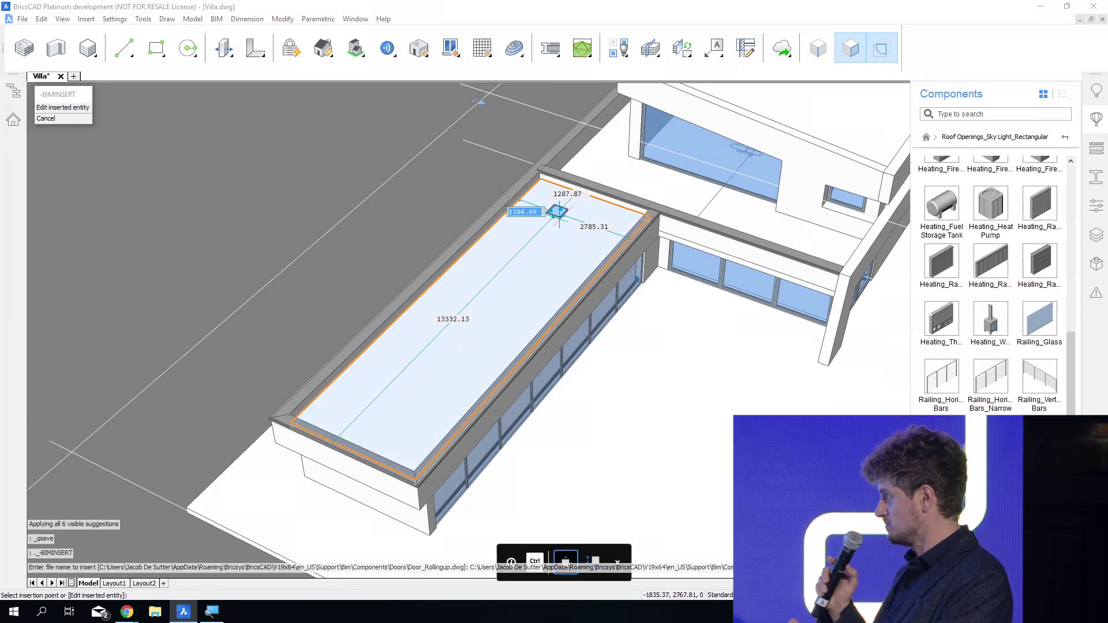
key("Tab")
type("70")
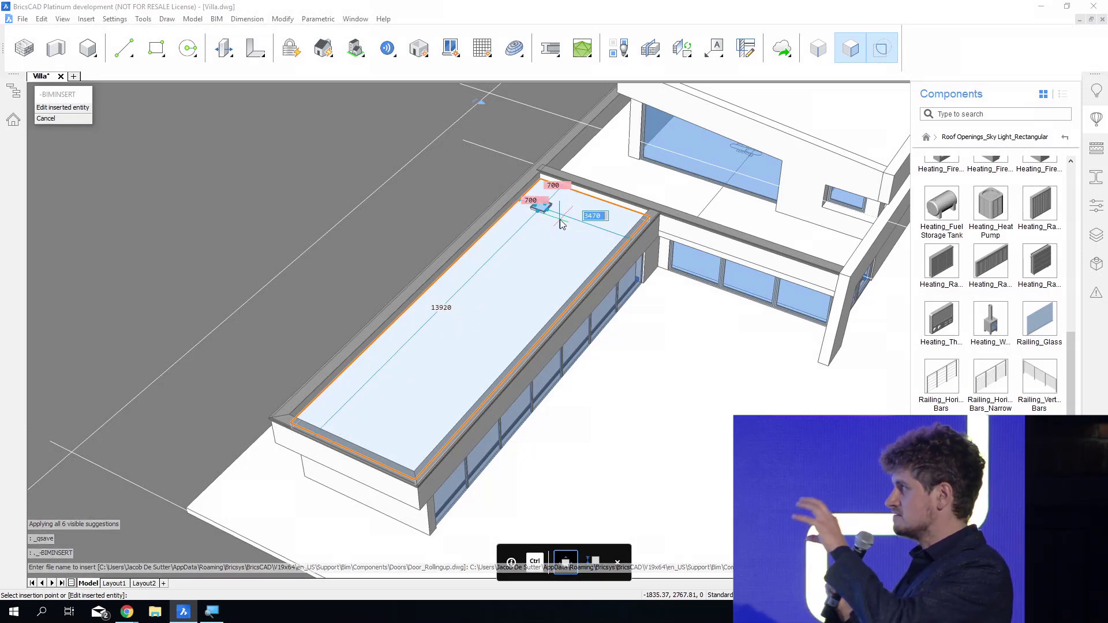
key("Return")
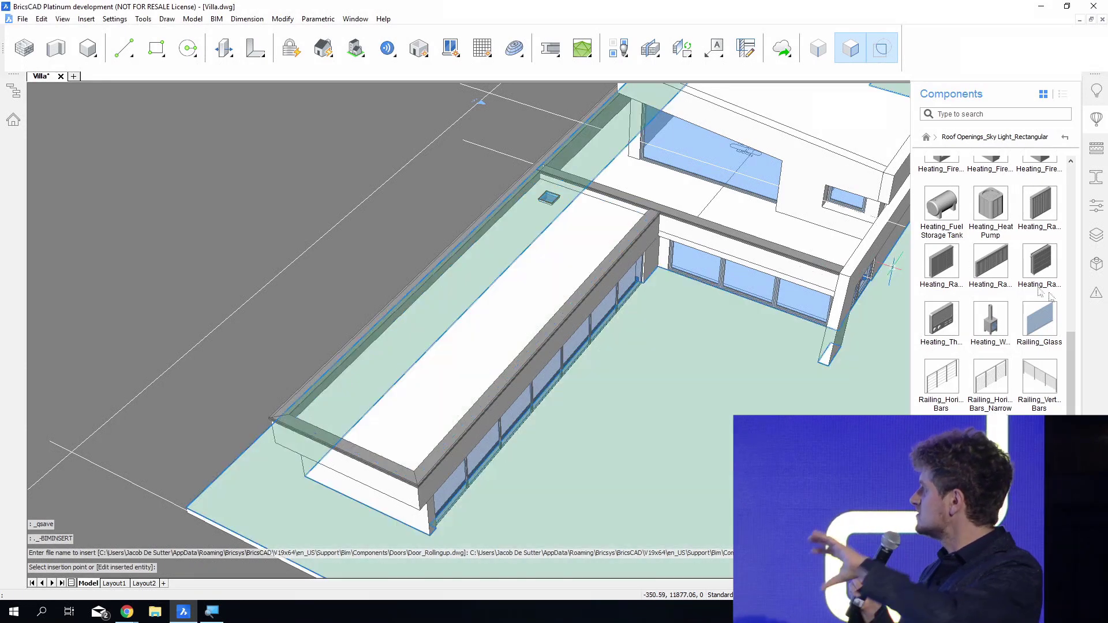
left_click(1100, 119)
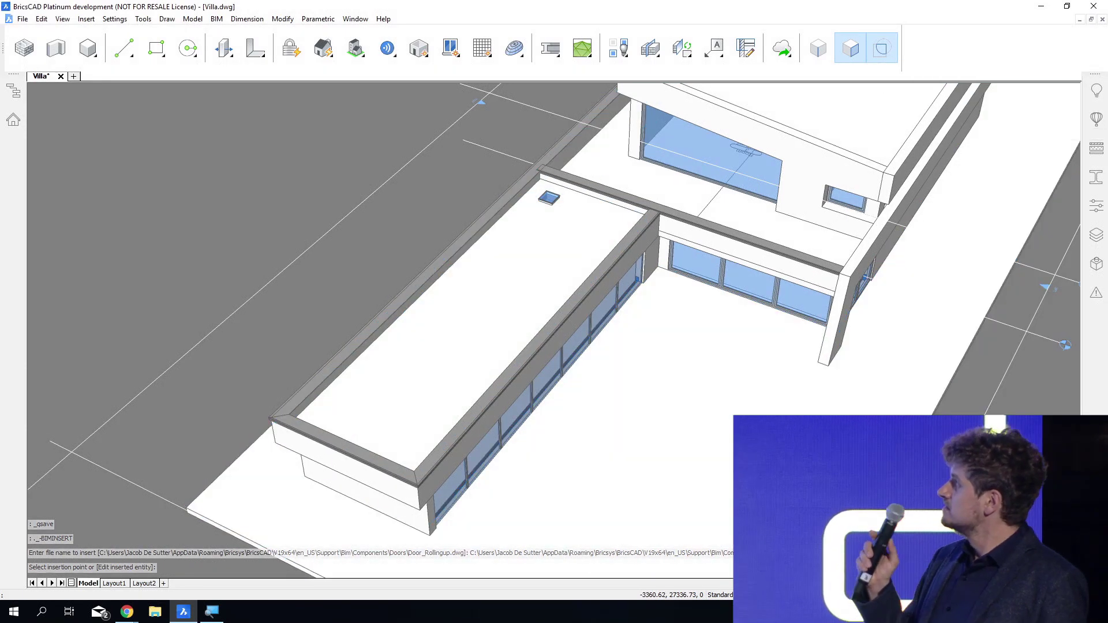
scroll(567, 159, "up", 5)
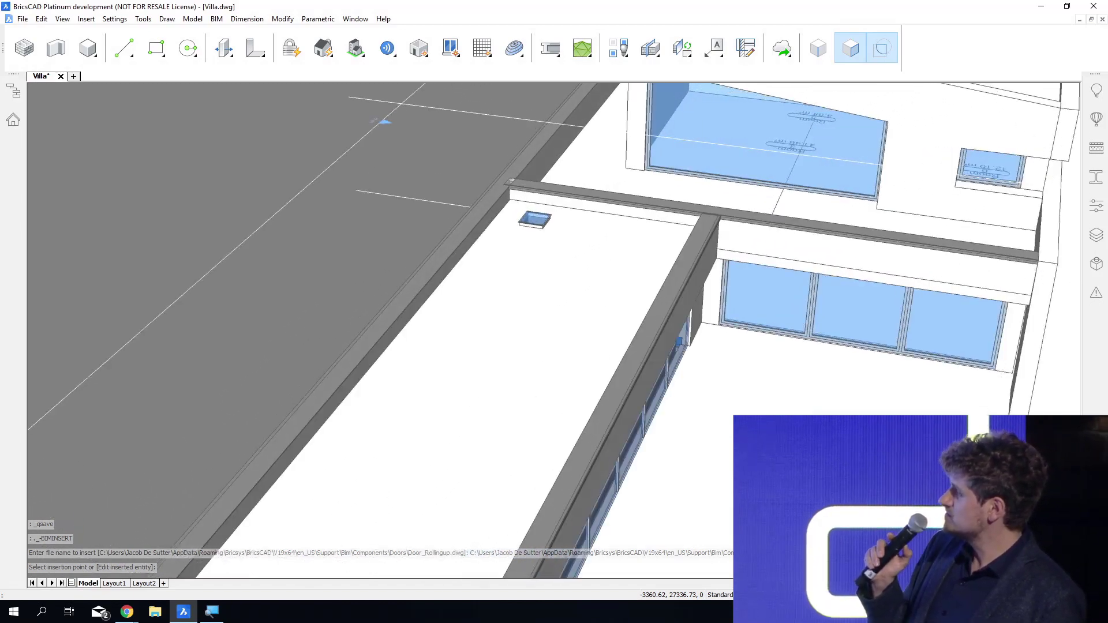
scroll(537, 242, "up", 3)
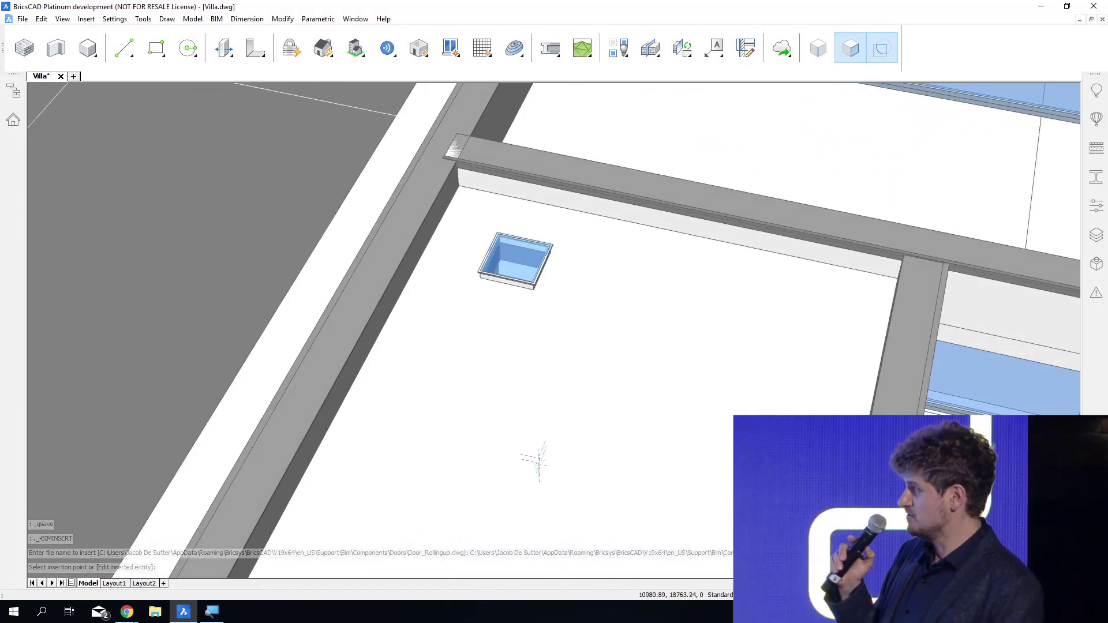
Propagate the rectangular skylight as a pattern over the lower wing's roof slab, using the skylight as the detail object.
mouse_move(523, 366)
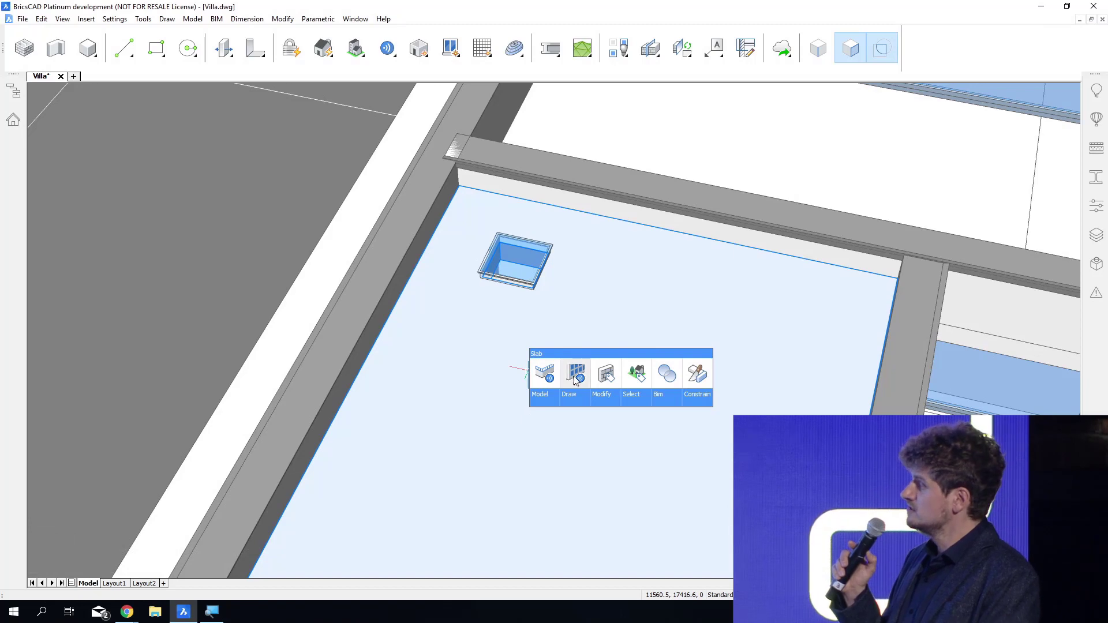
left_click(576, 375)
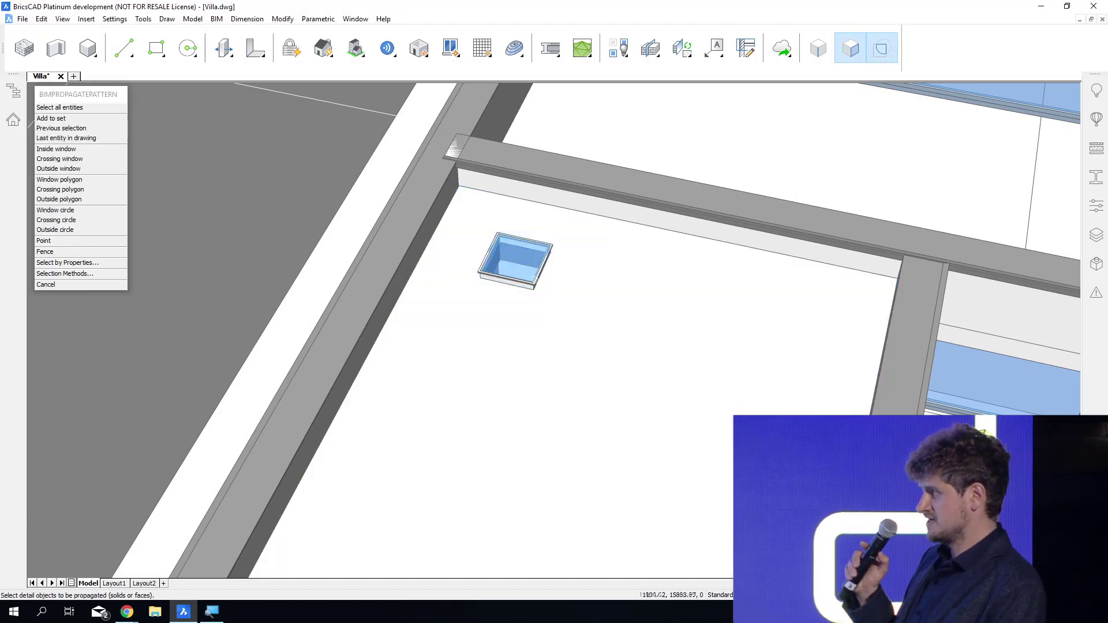
left_click(529, 284)
key("Return")
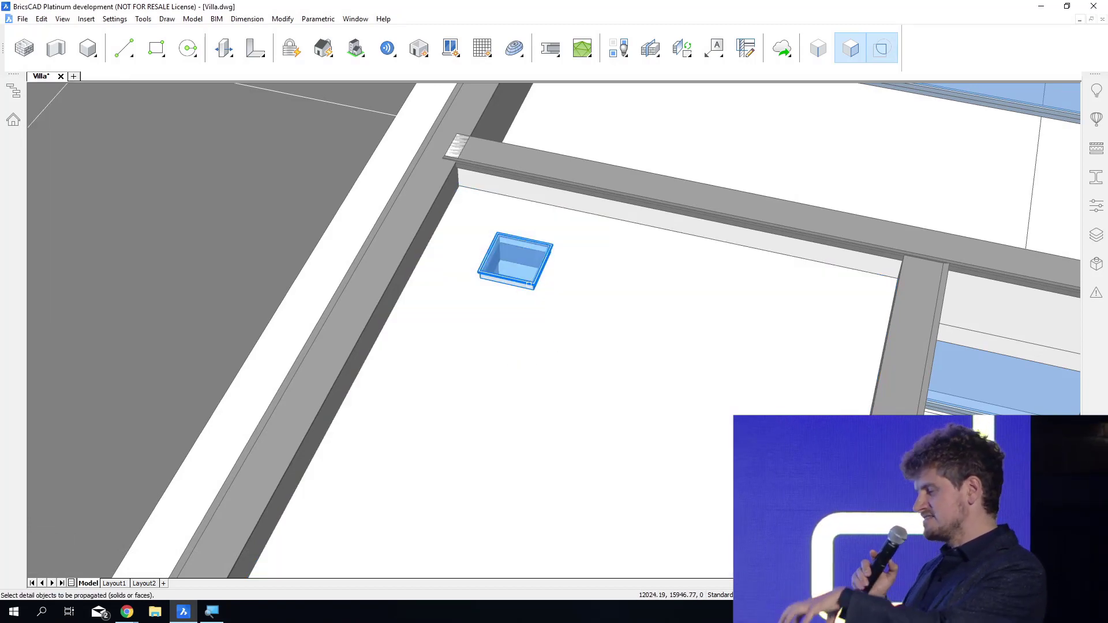
key("Return")
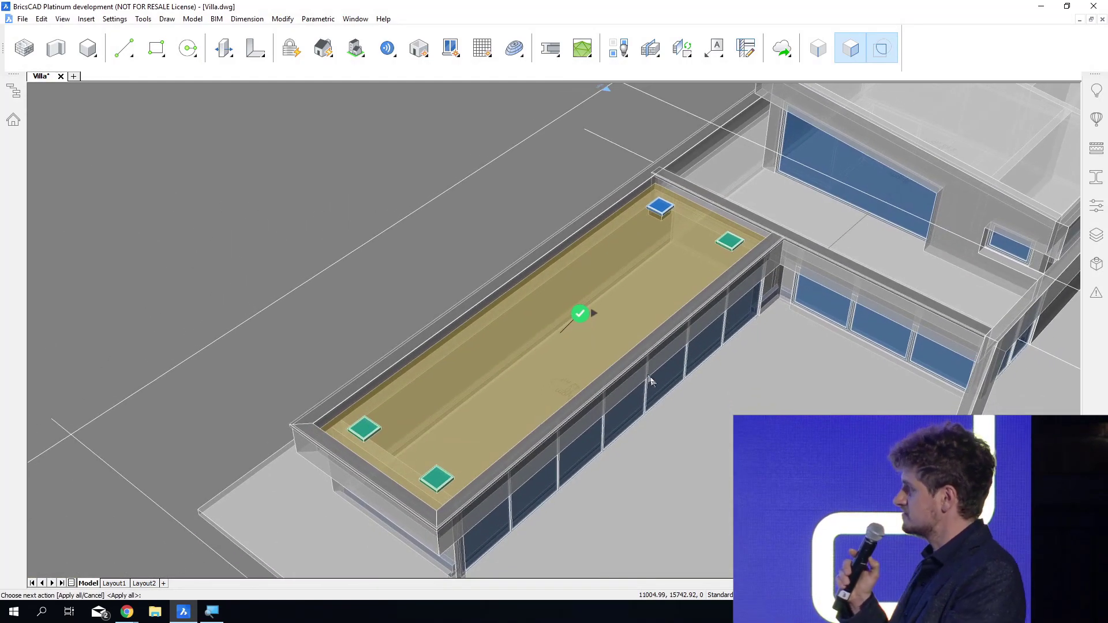
Expand the suggested skylight pattern to a 3x8 grid and explode it into individual suggestions.
mouse_move(592, 315)
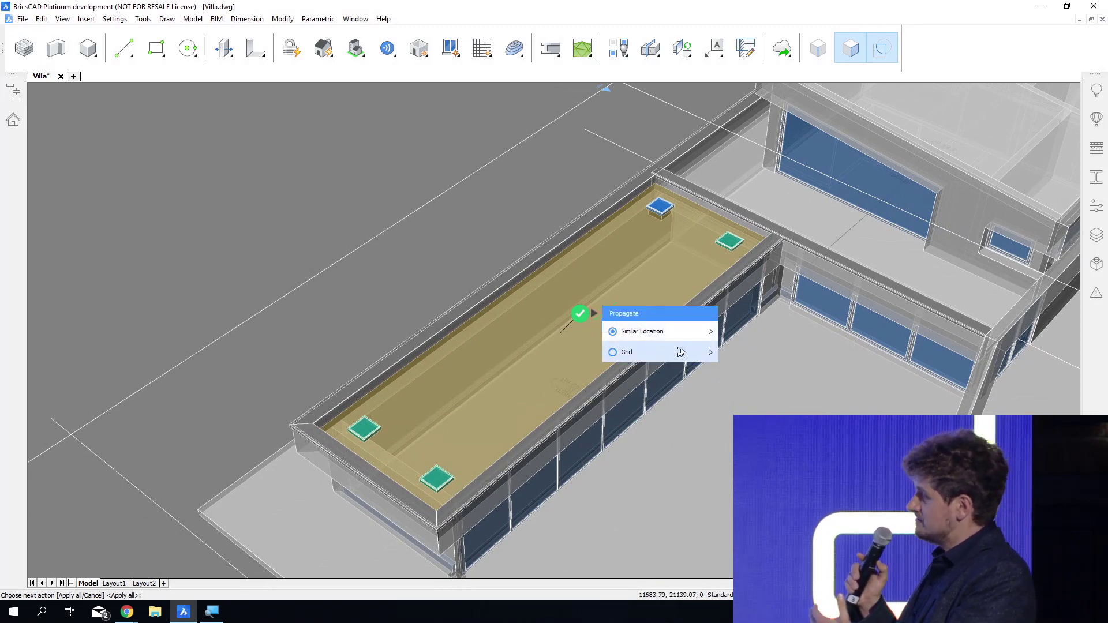
left_click(702, 352)
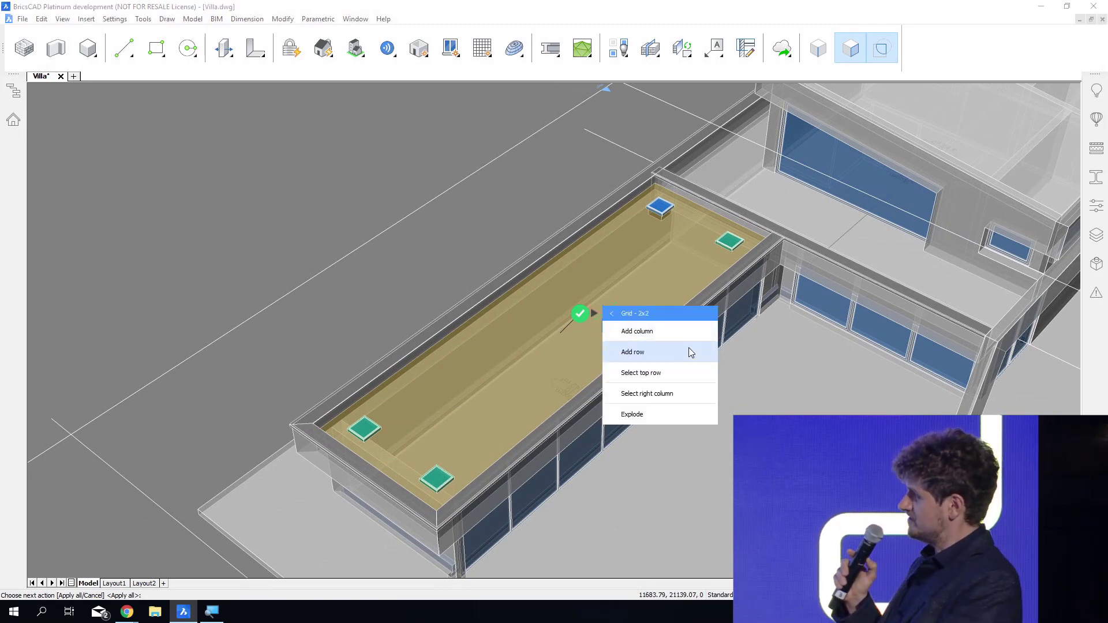
left_click(669, 351)
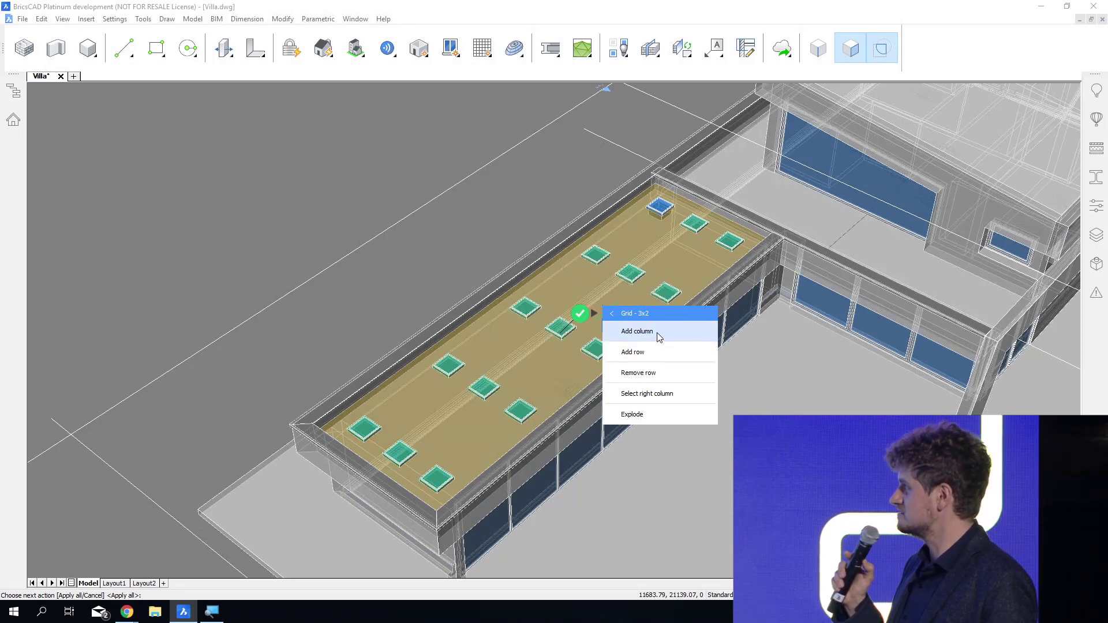
left_click(659, 336)
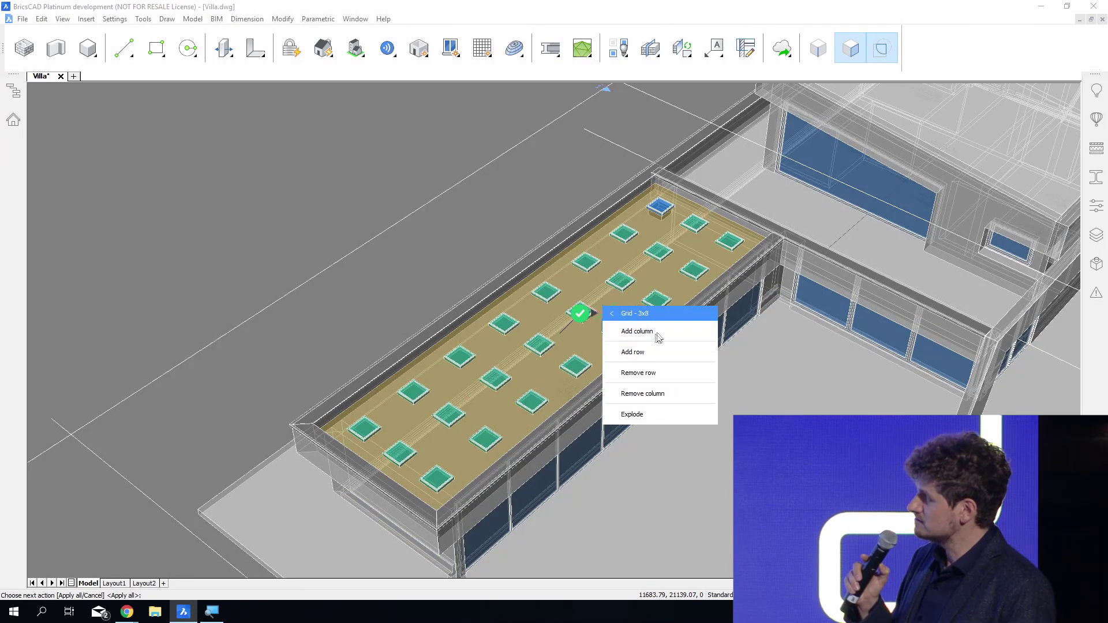
left_click(643, 415)
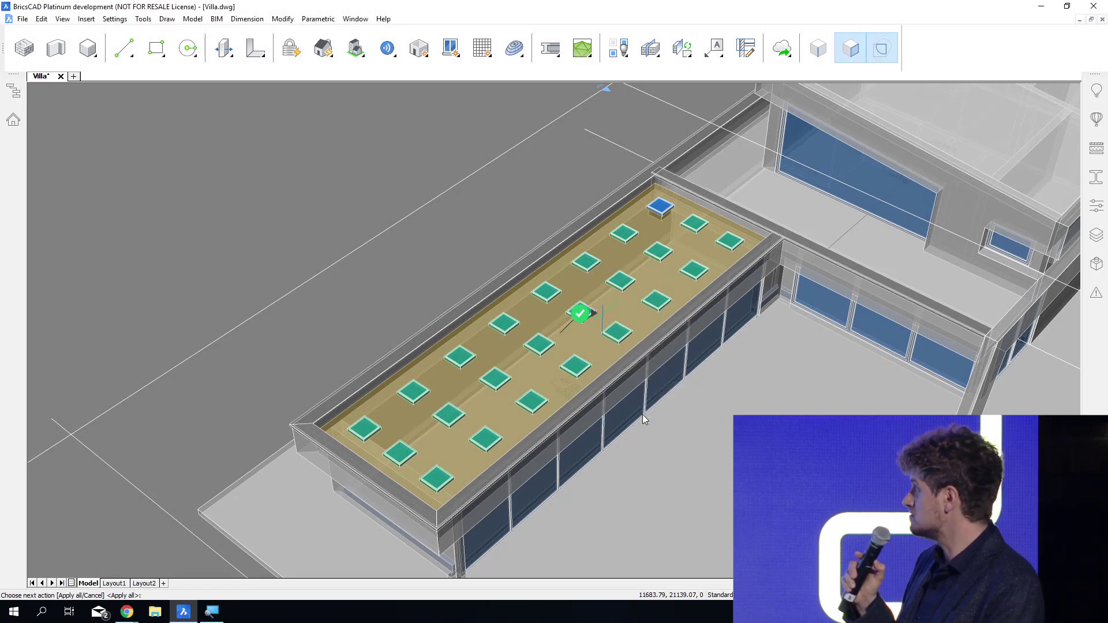
Reject scattered individual skylight suggestions to form an irregular layout and apply all the remaining ones.
middle_click_drag(568, 387, 585, 370, "shift")
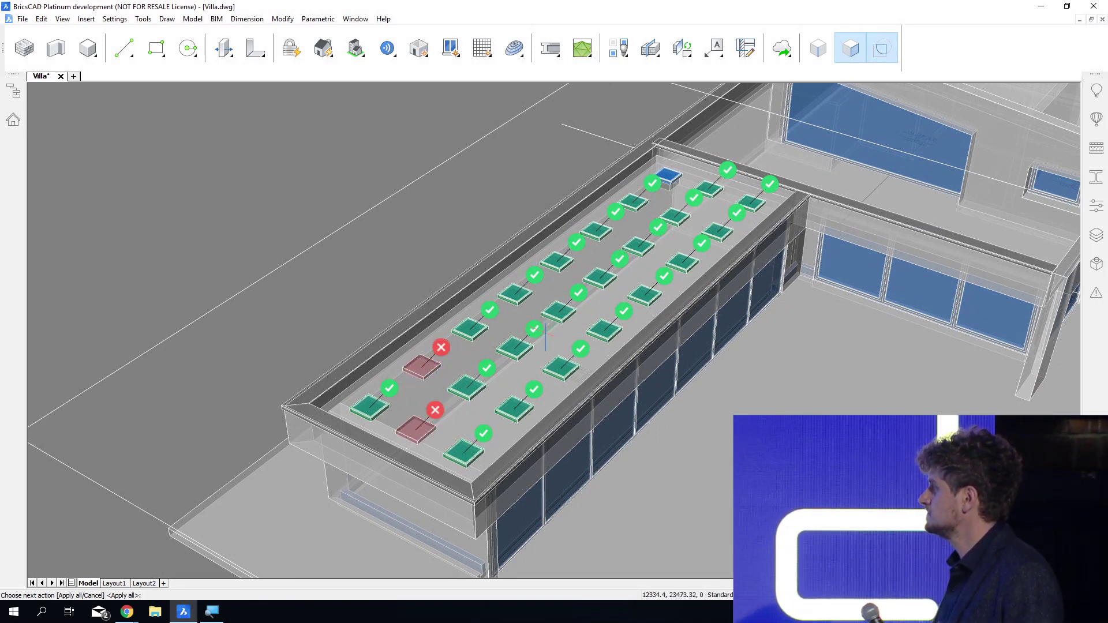
left_click(578, 353)
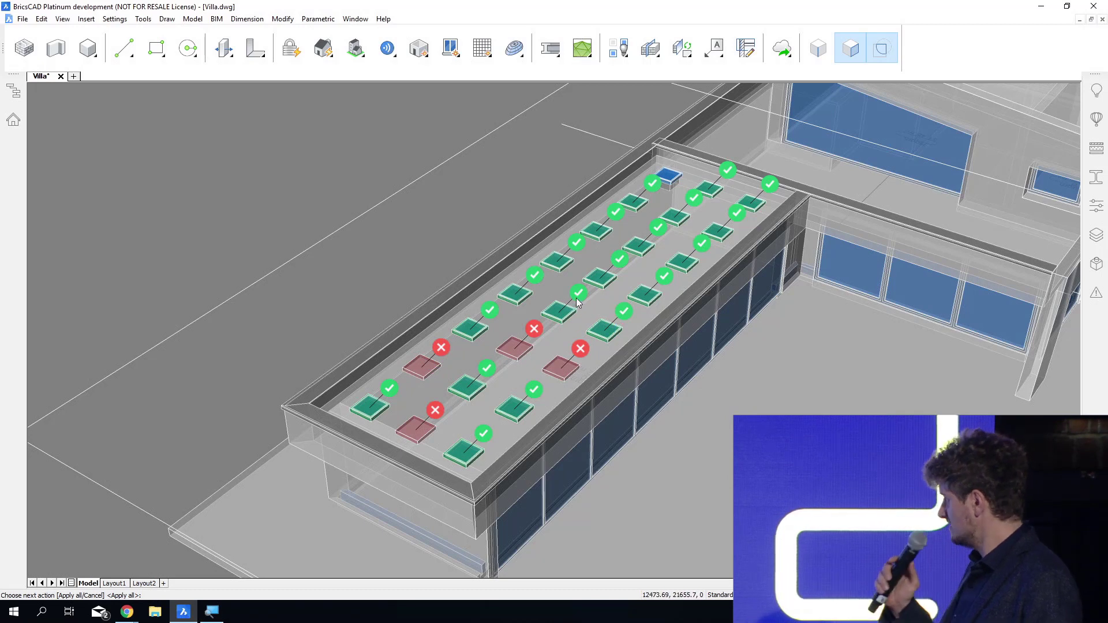
left_click(621, 261)
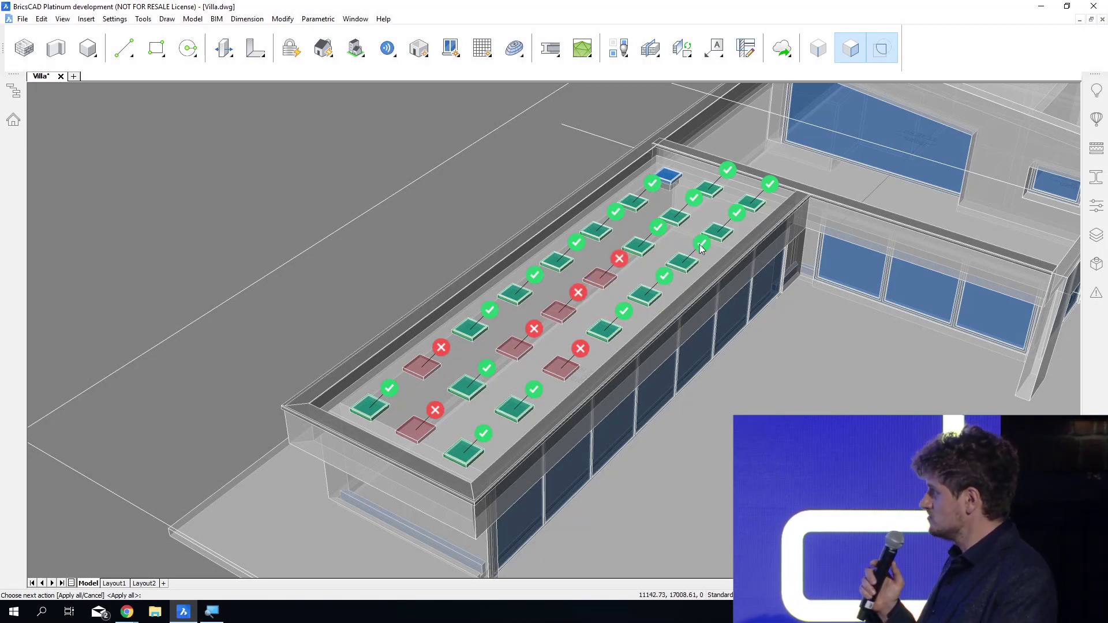
left_click(661, 226)
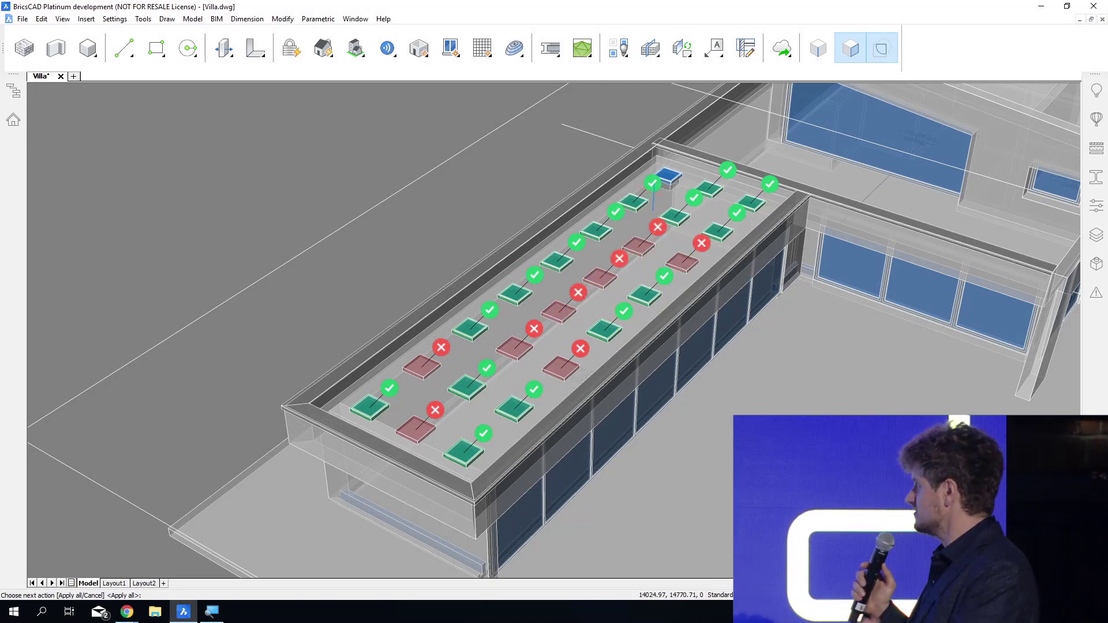
left_click(652, 184)
left_click(726, 171)
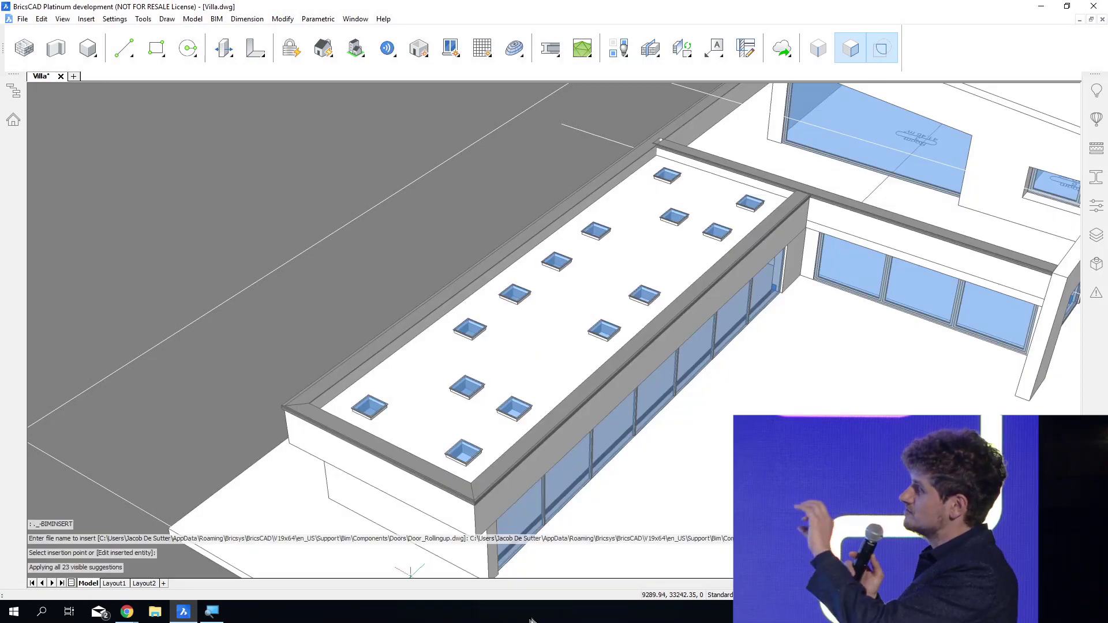
Examine the propagated skylights in the lower wing's roof and save the drawing.
middle_click_drag(410, 575, 488, 468, "shift")
scroll(487, 468, "up", 10)
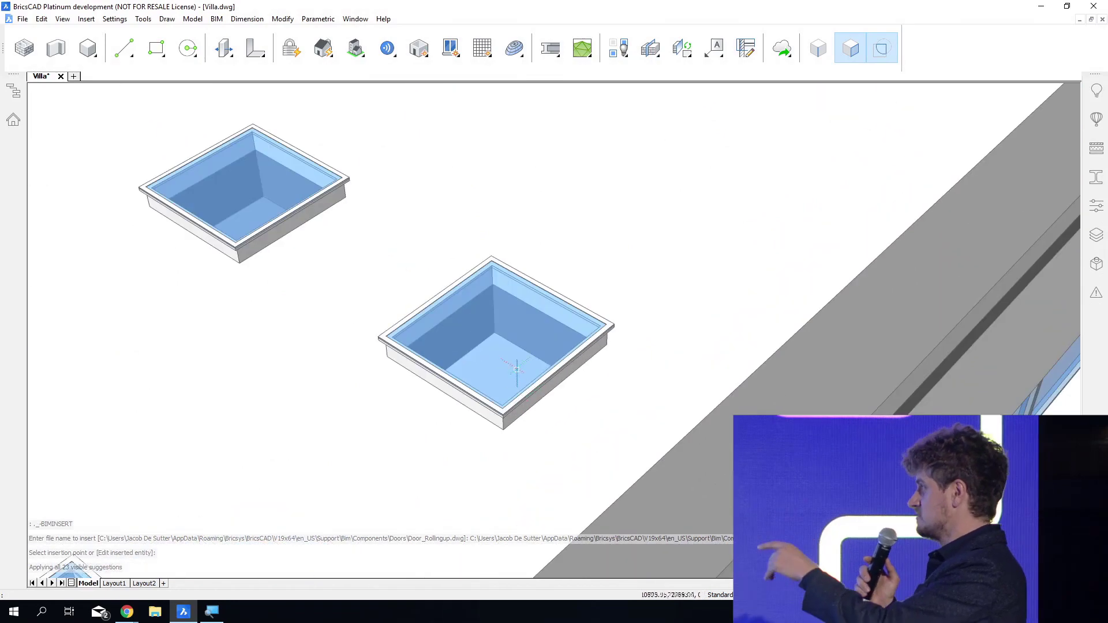
middle_click_drag(538, 613, 528, 593, "shift")
scroll(532, 272, "down", 5)
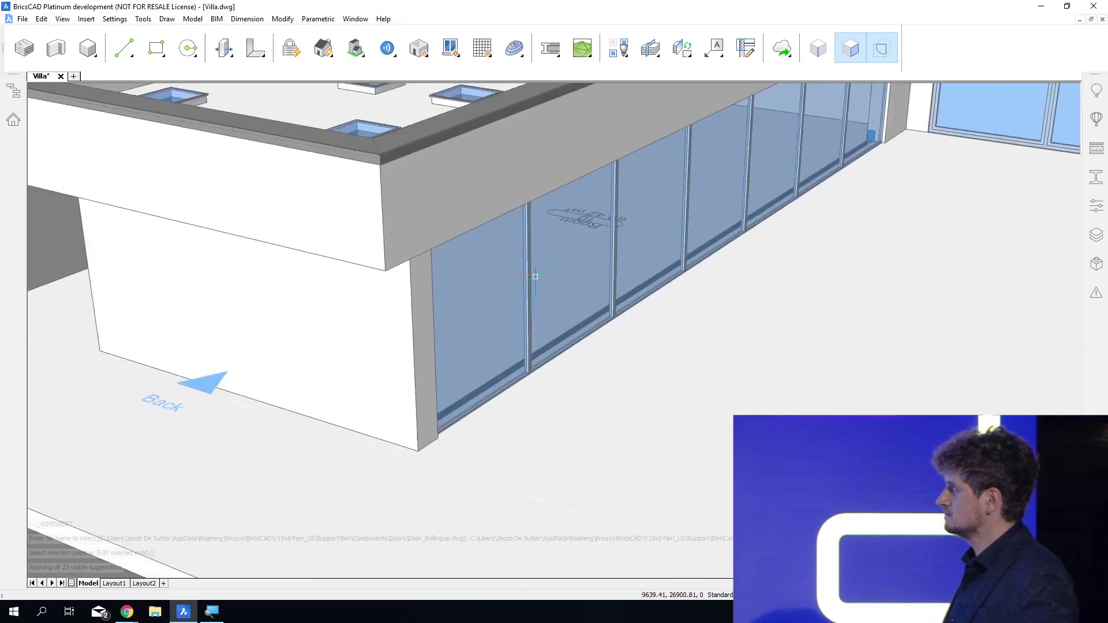
middle_click_drag(492, 473, 461, 601, "shift")
scroll(461, 600, "down", 3)
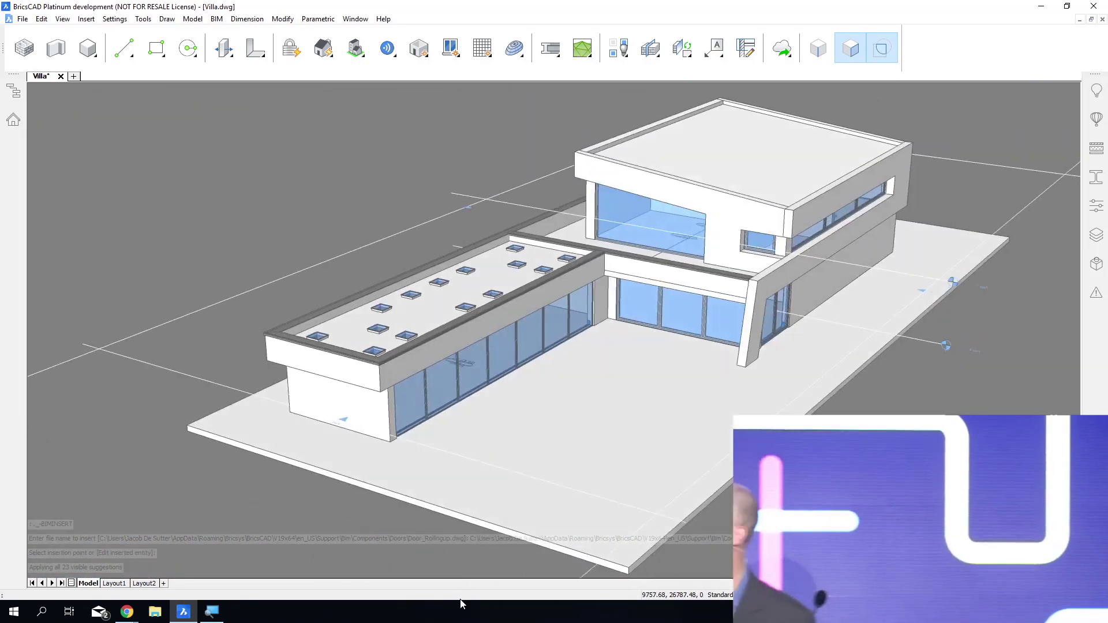
scroll(309, 297, "down", 2)
key("ctrl+s")
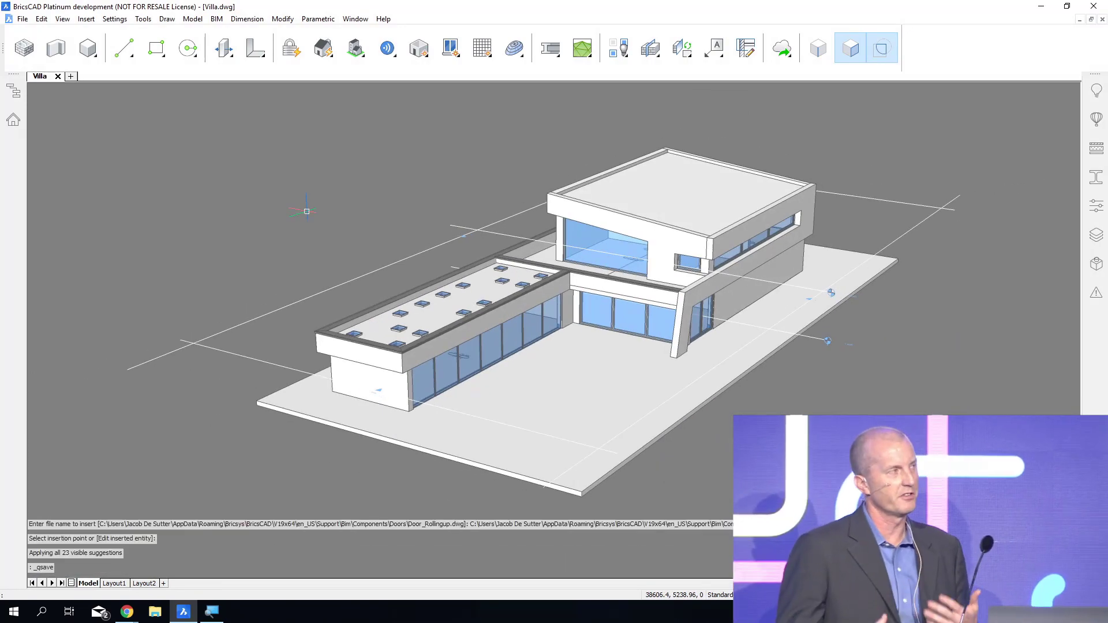
Insert the Custom_Door component from Custom RFA's - Doors in the narrow white wall facing the upper-floor terrace.
middle_click_drag(307, 212, 704, 254, "shift")
middle_click_drag(315, 148, 249, 173, "shift")
right_click(249, 173)
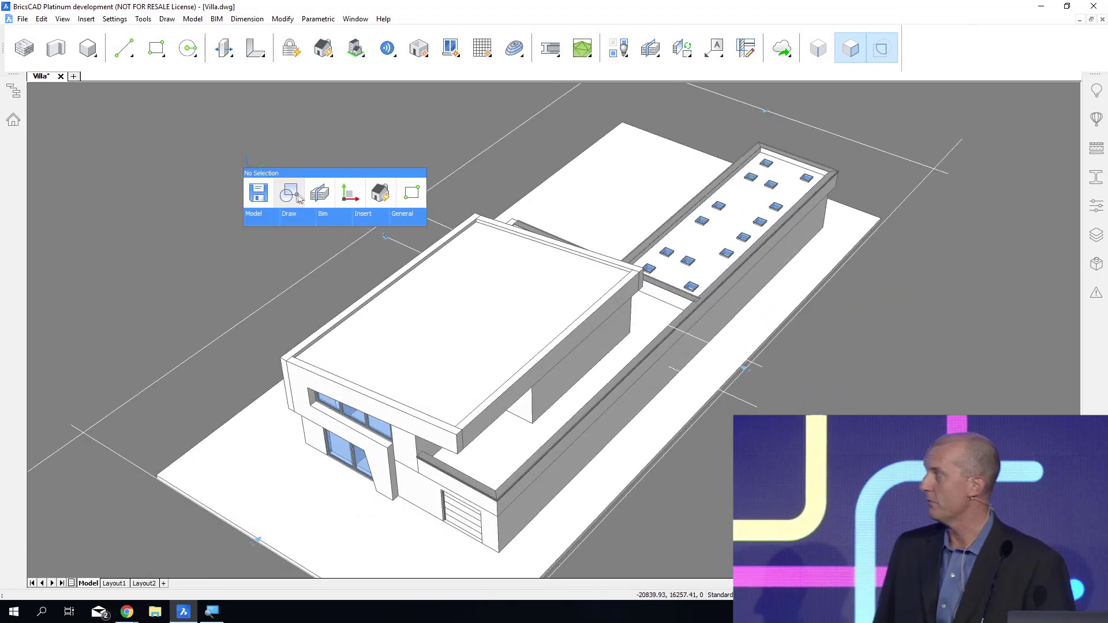
key("Escape")
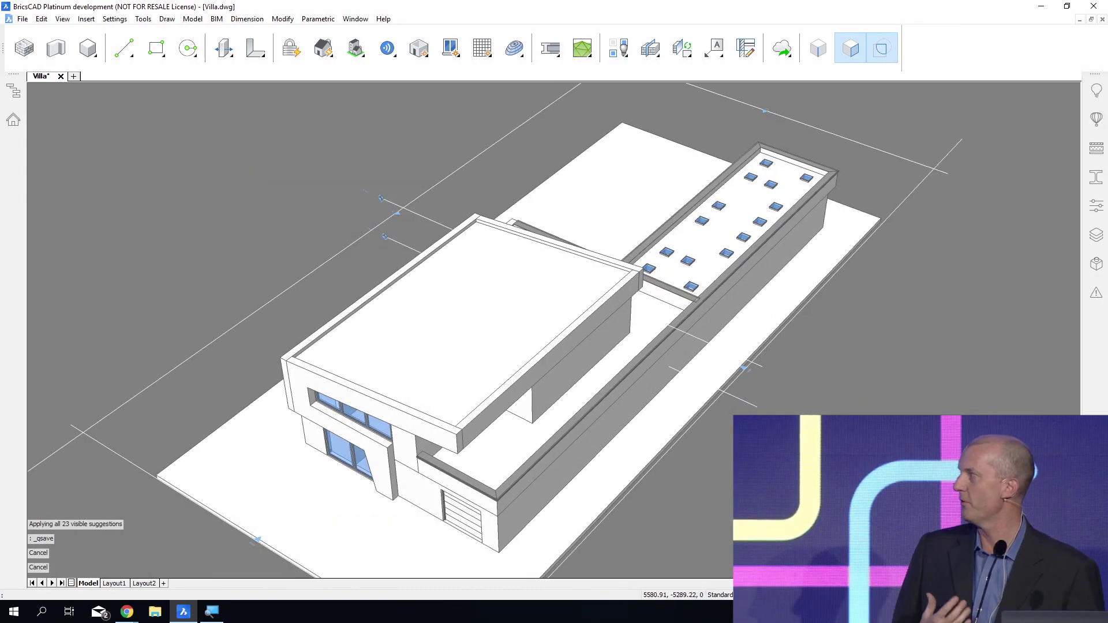
middle_click_drag(249, 174, 208, 83, "shift")
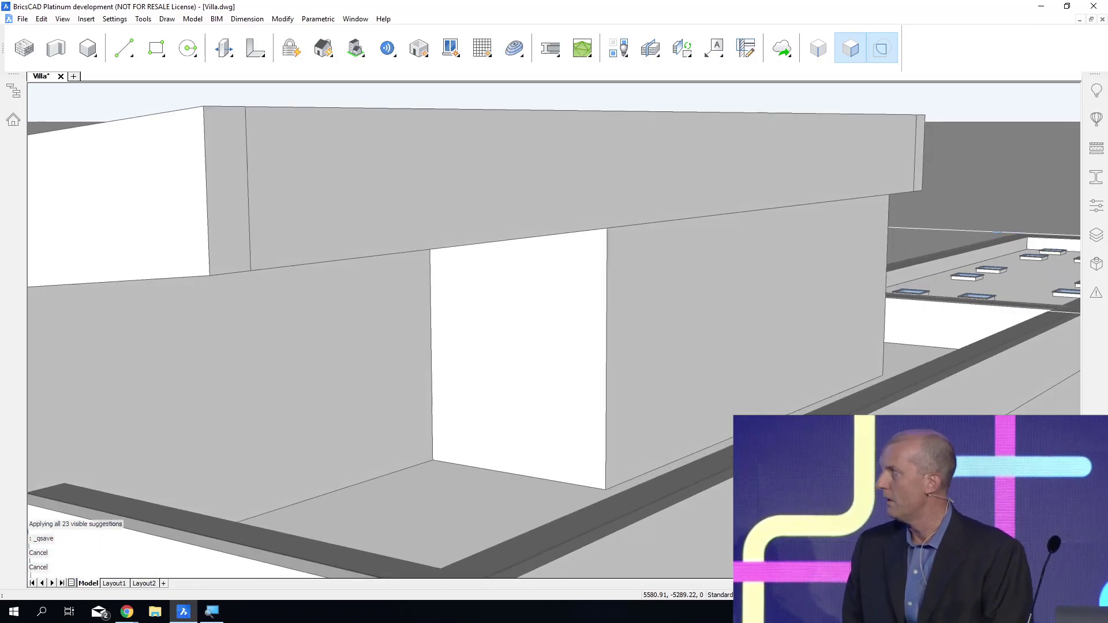
left_click(1097, 120)
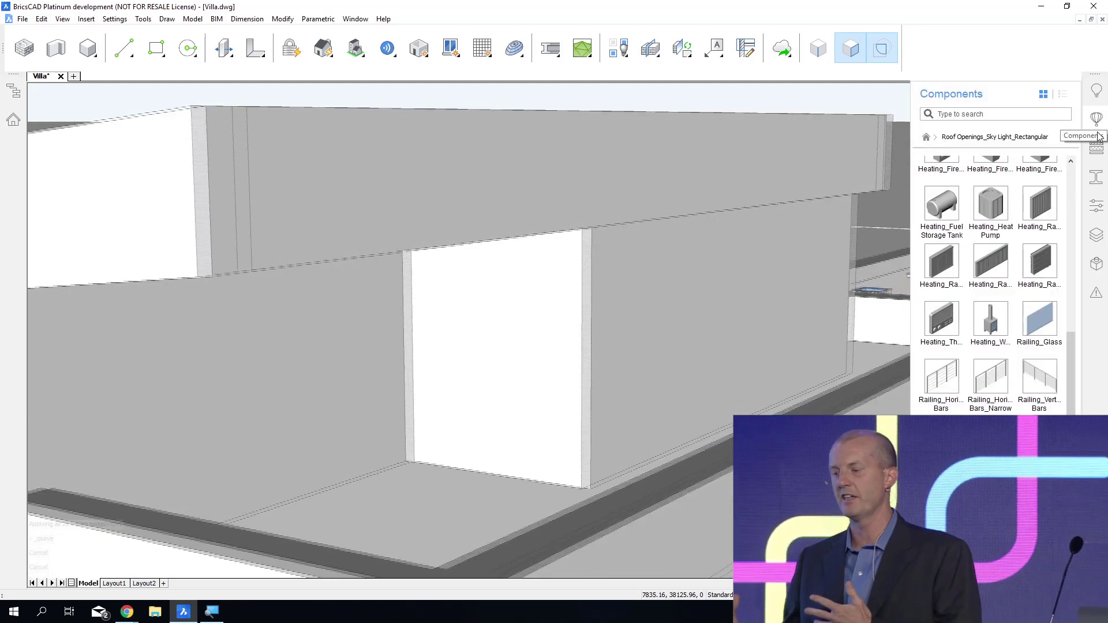
left_click(1070, 140)
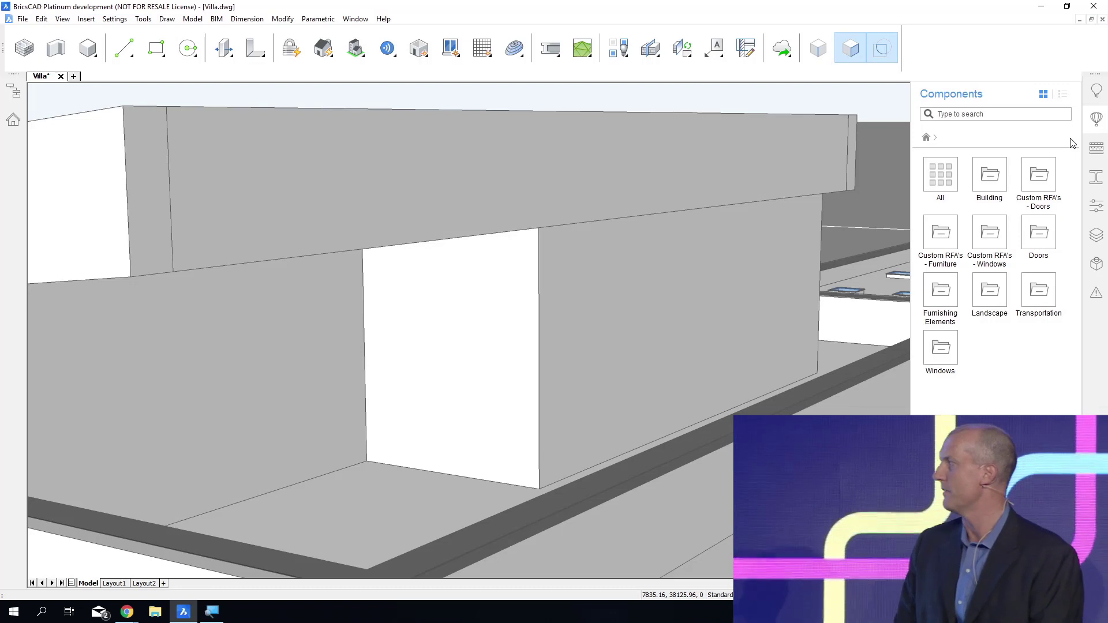
left_click(1039, 183)
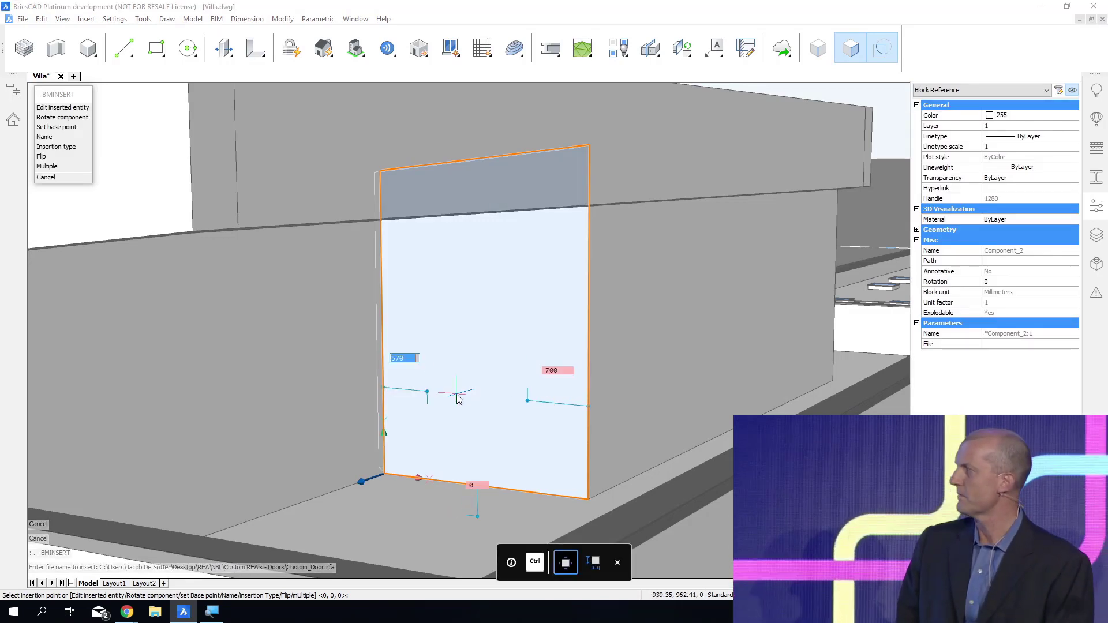
left_click(457, 398)
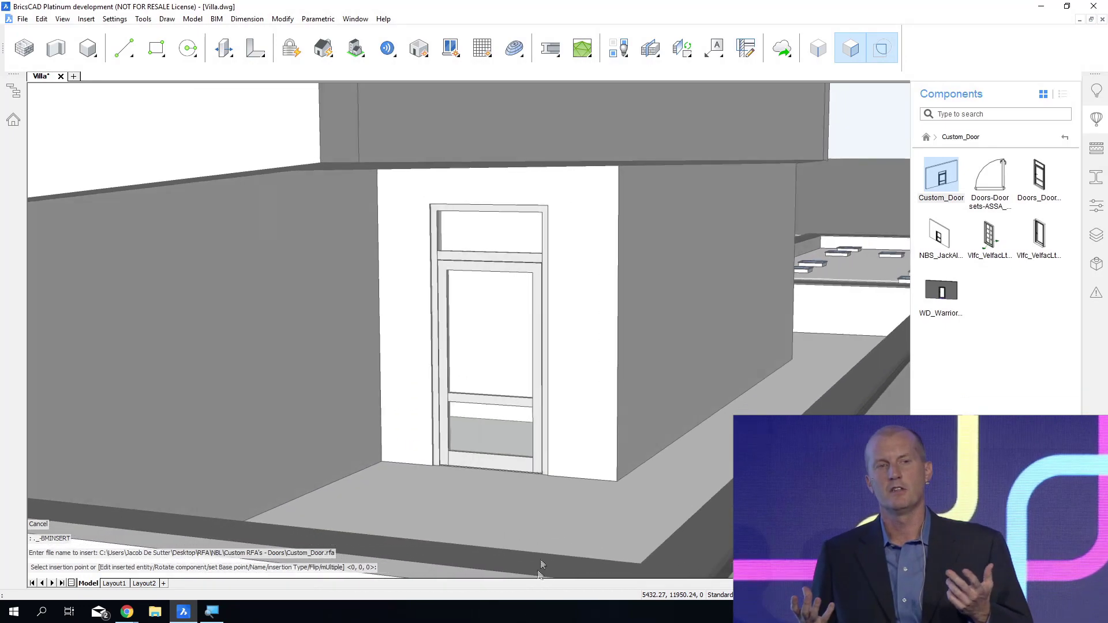
Inspect the inserted terrace door, end the insertion, and return the component library to its top-level categories.
middle_click_drag(541, 567, 364, 415, "shift")
scroll(512, 378, "up", 3)
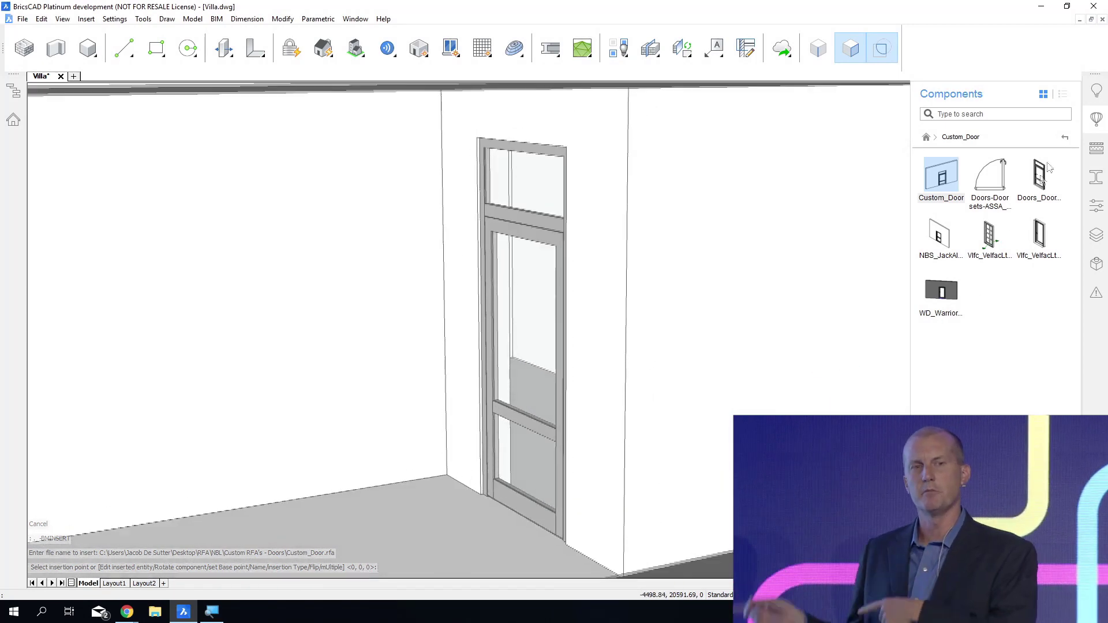
key("Escape")
left_click(1066, 139)
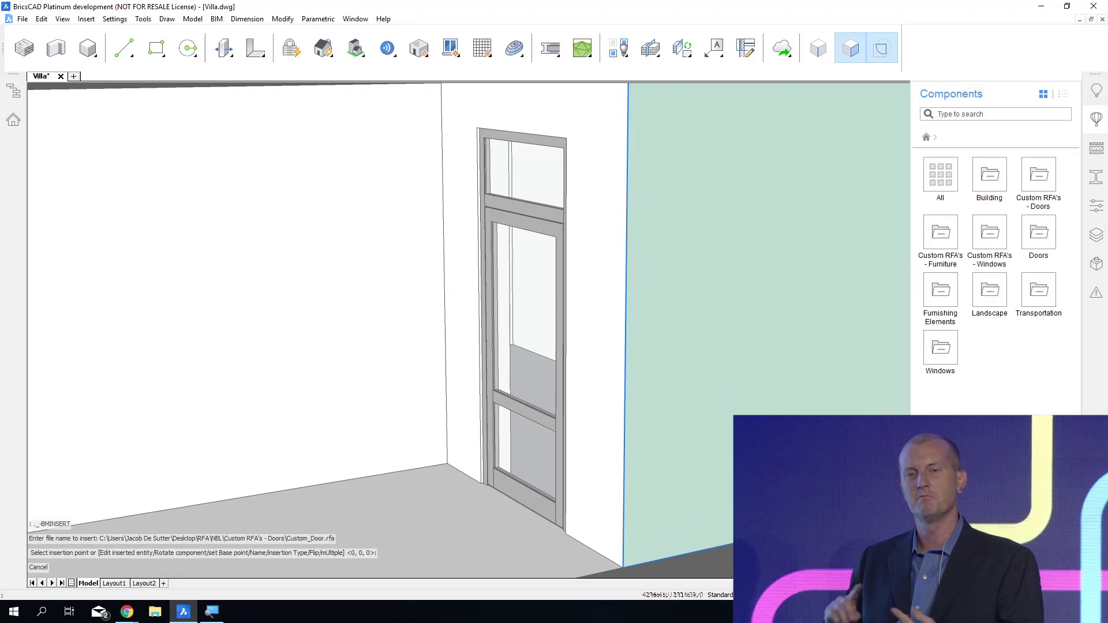
Create a horizontal BIM section that cuts the villa through the ground-floor walls to expose the rooms below.
middle_click_drag(603, 508, 580, 562, "shift")
middle_click_drag(557, 509, 517, 622, "shift")
scroll(607, 383, "down", 10)
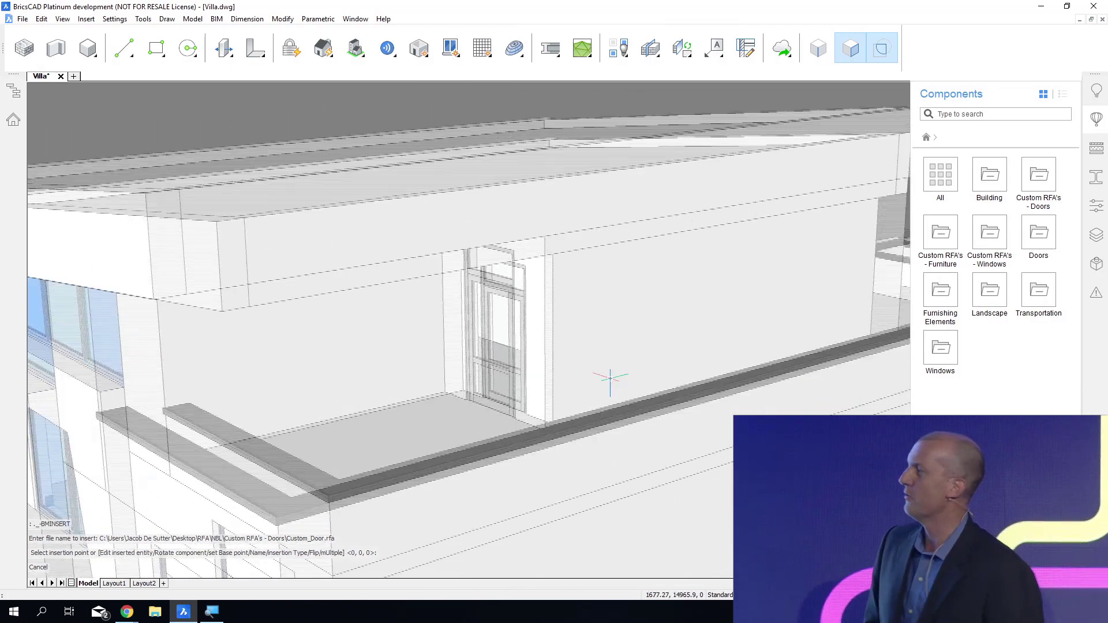
middle_click_drag(666, 588, 672, 621, "shift")
right_click(728, 429)
left_click(750, 447)
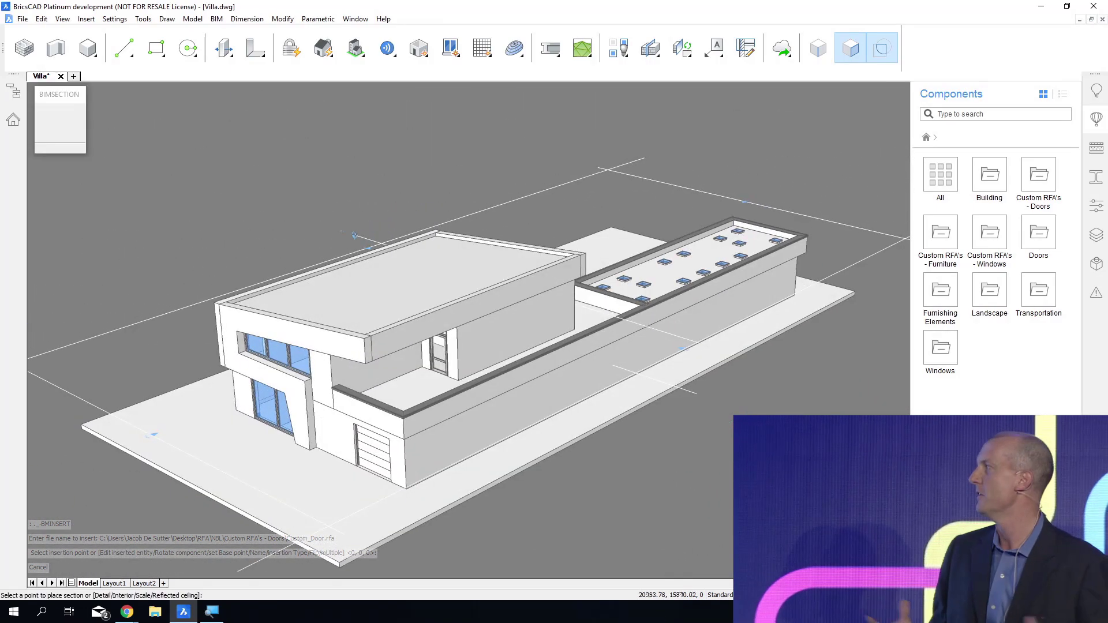
left_click(715, 434)
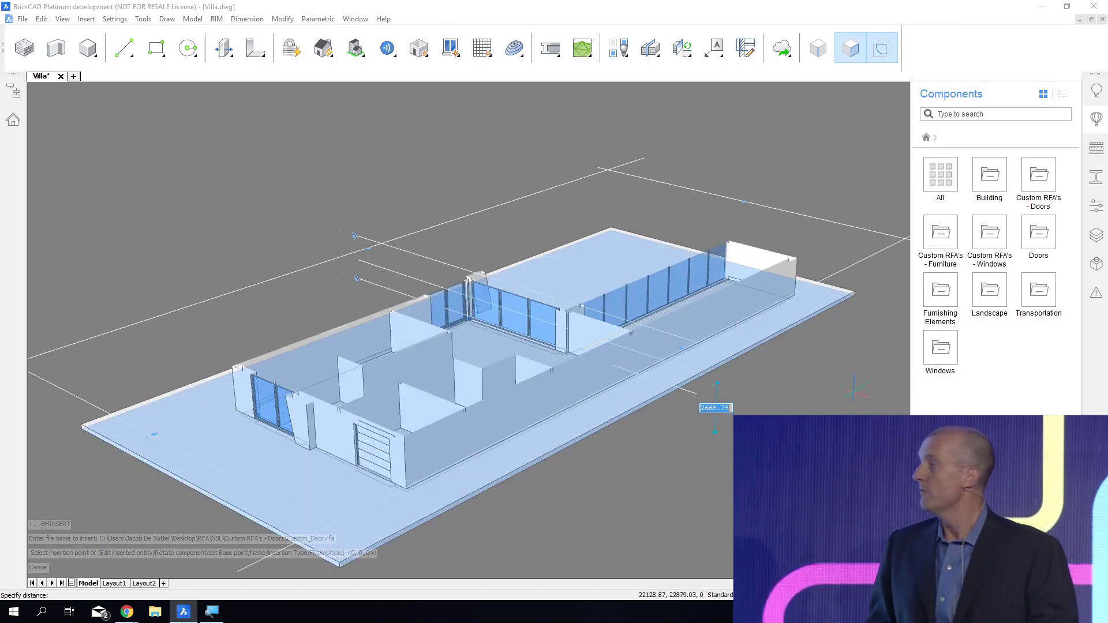
left_click(716, 400)
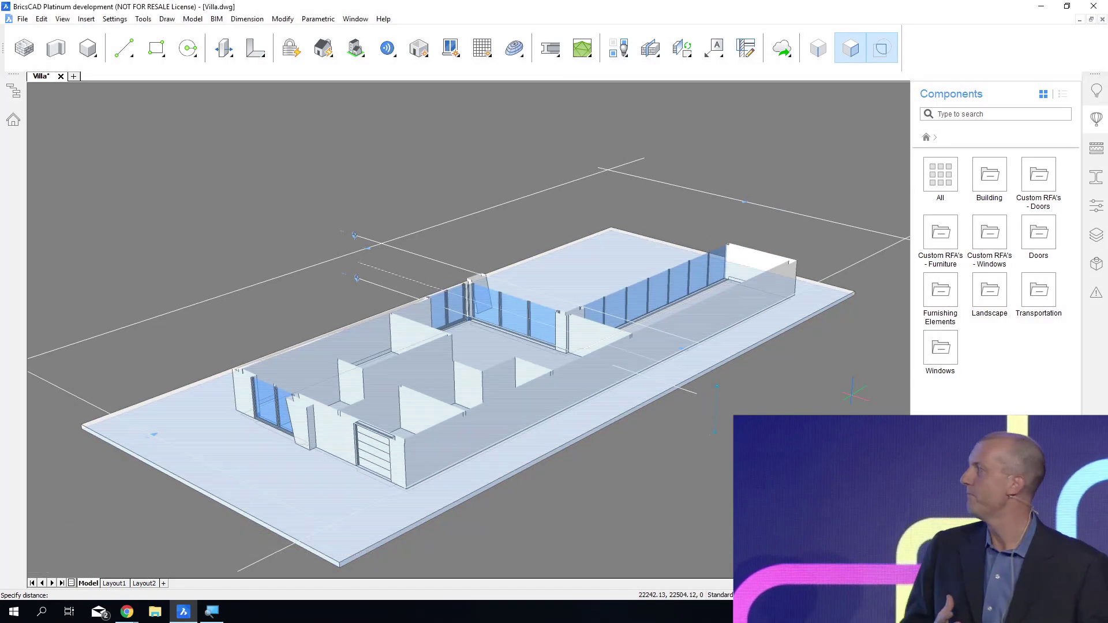
Zoom in on the sectioned rooms beside the glazed corner and open the components directory path list in the program settings.
scroll(852, 395, "up", 3)
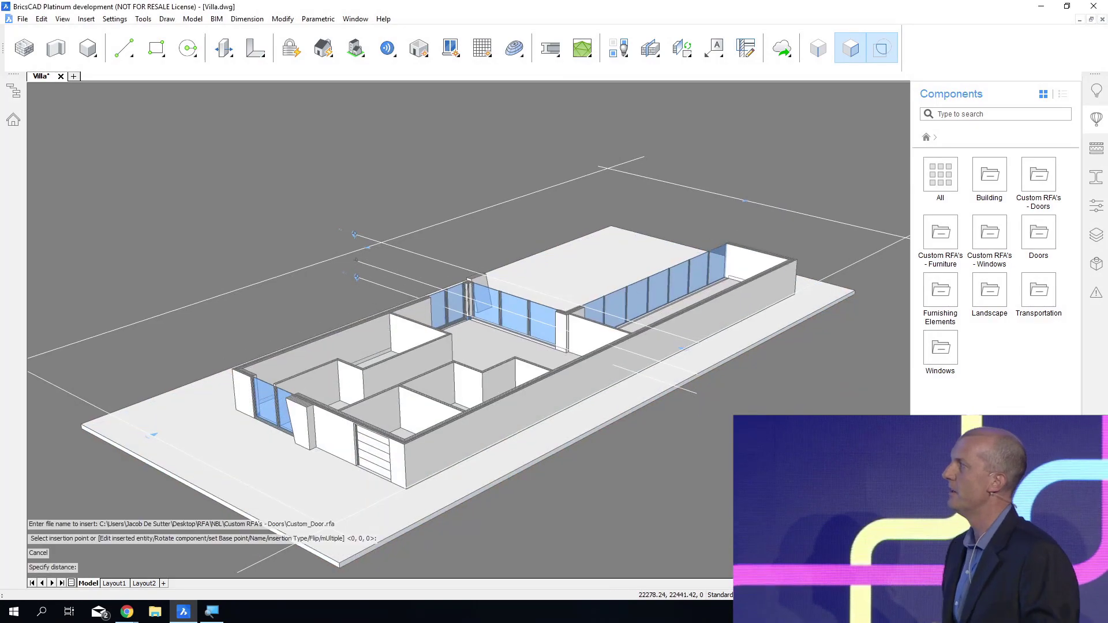
scroll(444, 280, "up", 5)
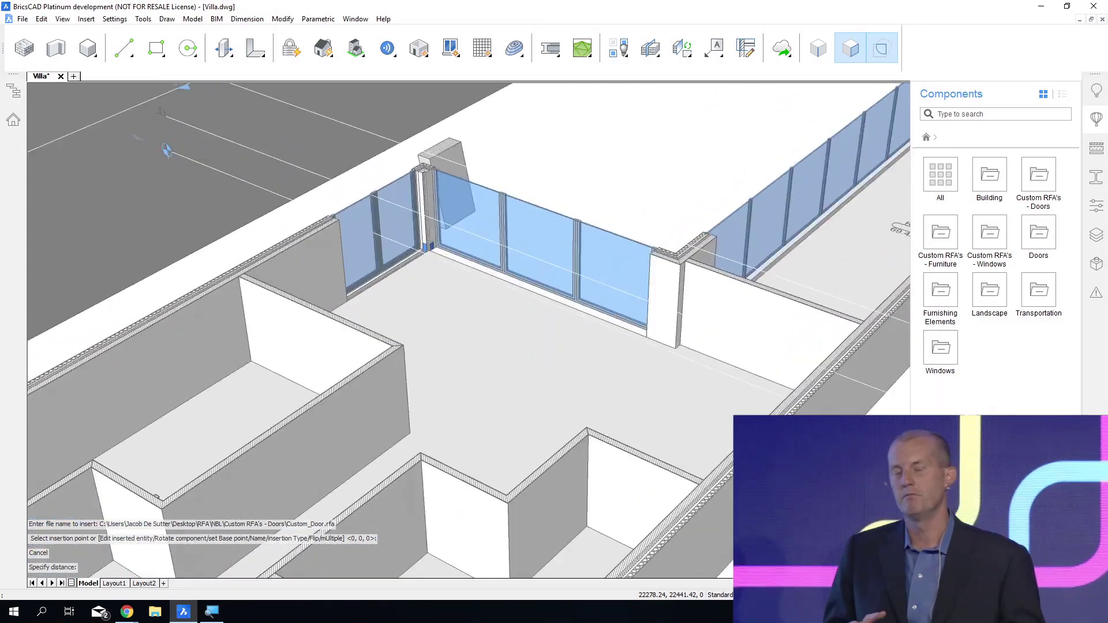
middle_click_drag(444, 283, 384, 278, "shift")
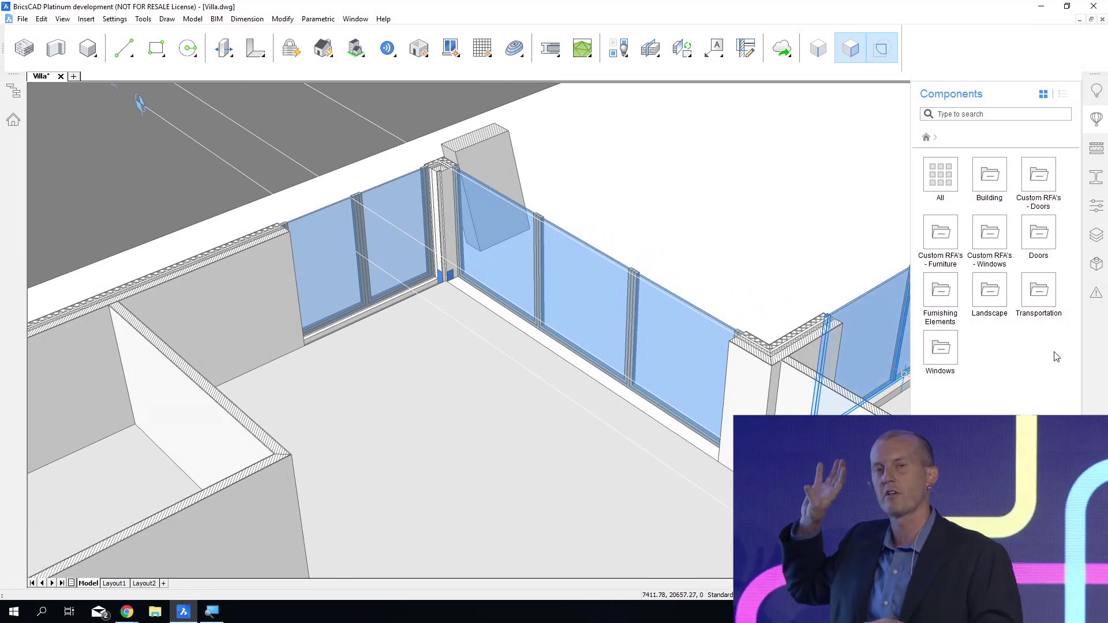
type("settings")
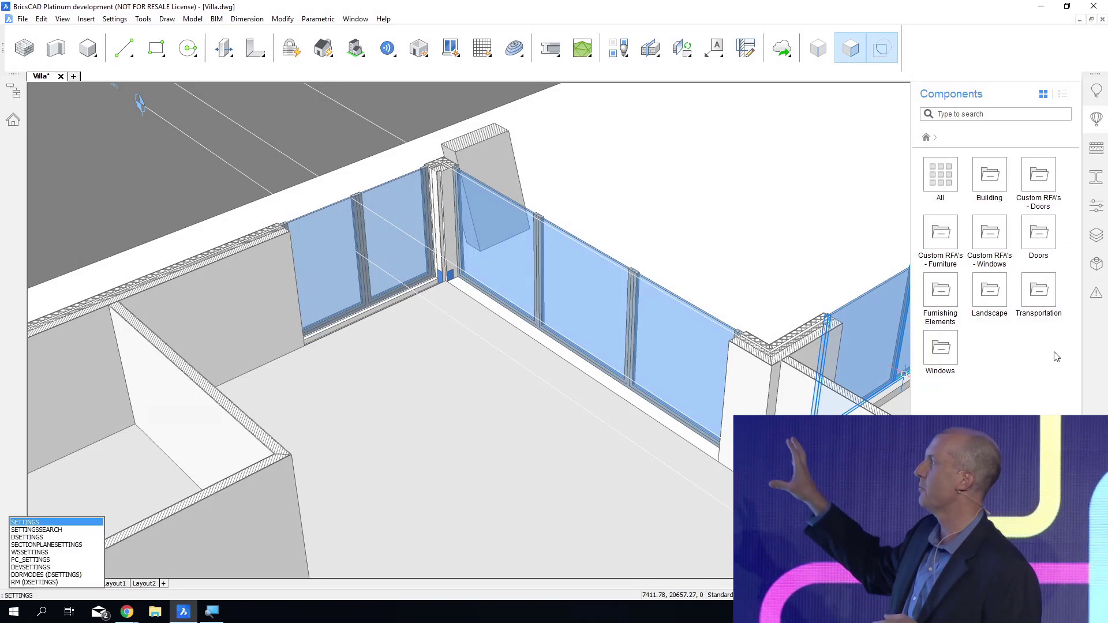
key("Return")
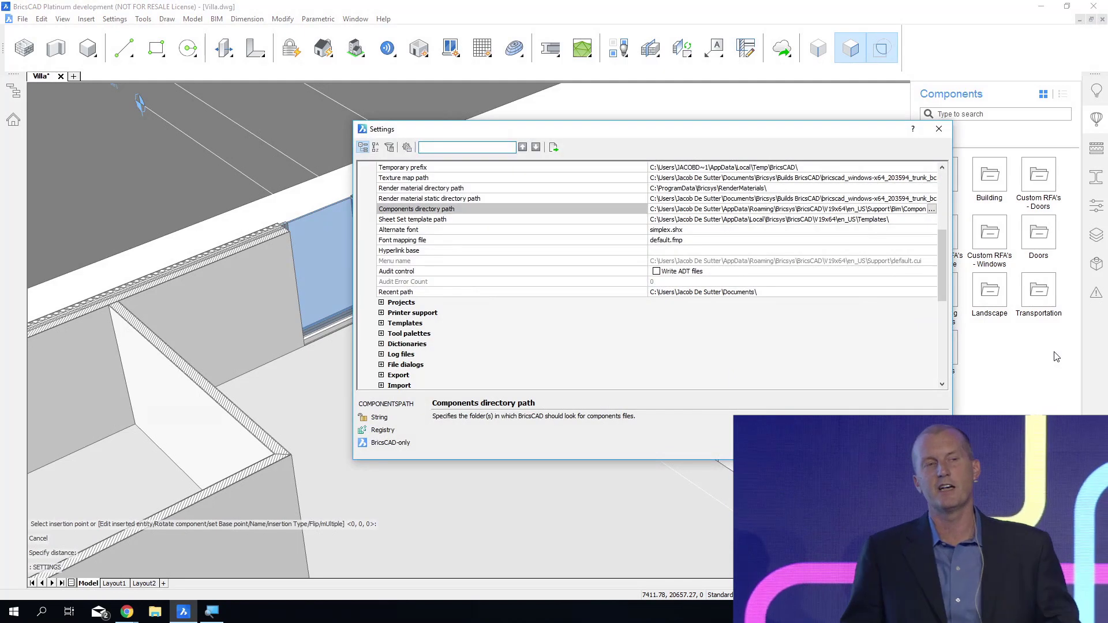
left_click(932, 210)
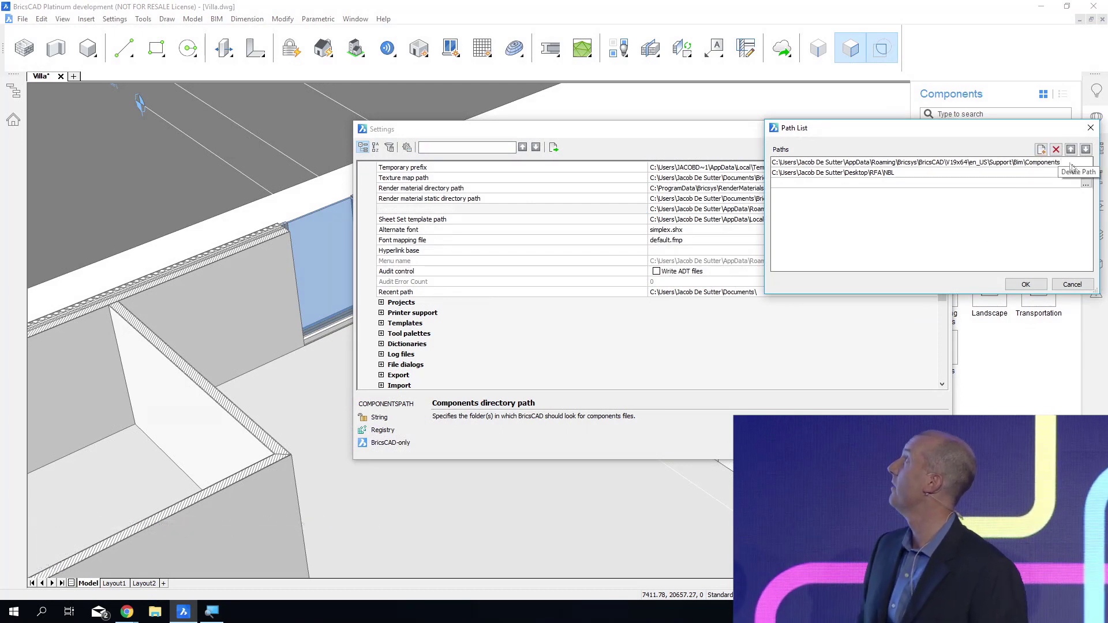
Add the Desktop\RFA\IKEA folder as a third components directory path and close the settings.
left_click(1086, 183)
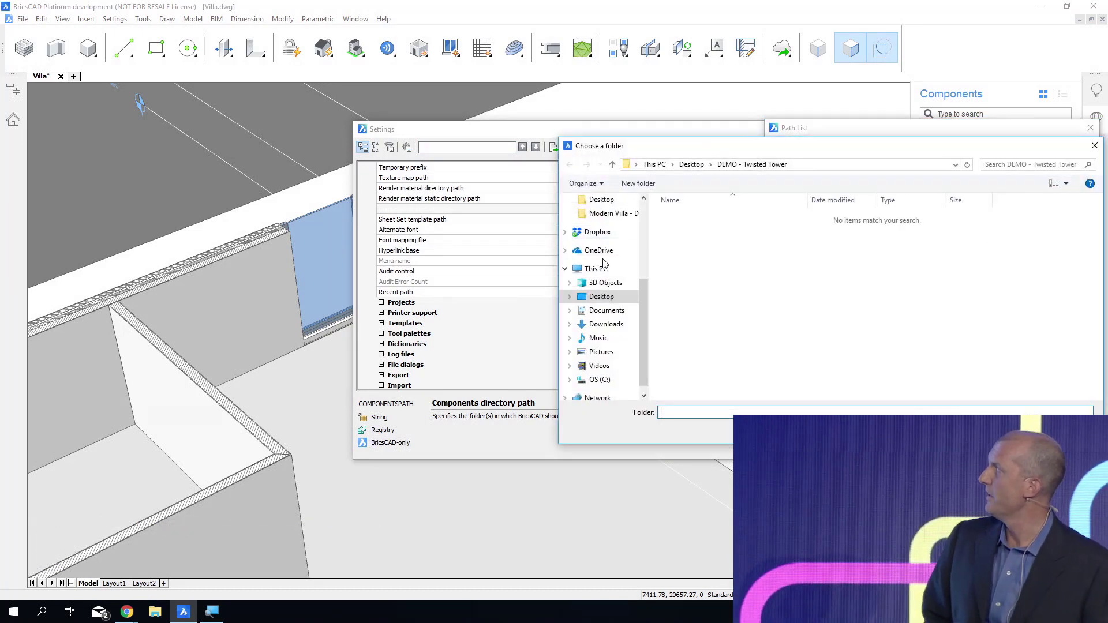
left_click(594, 300)
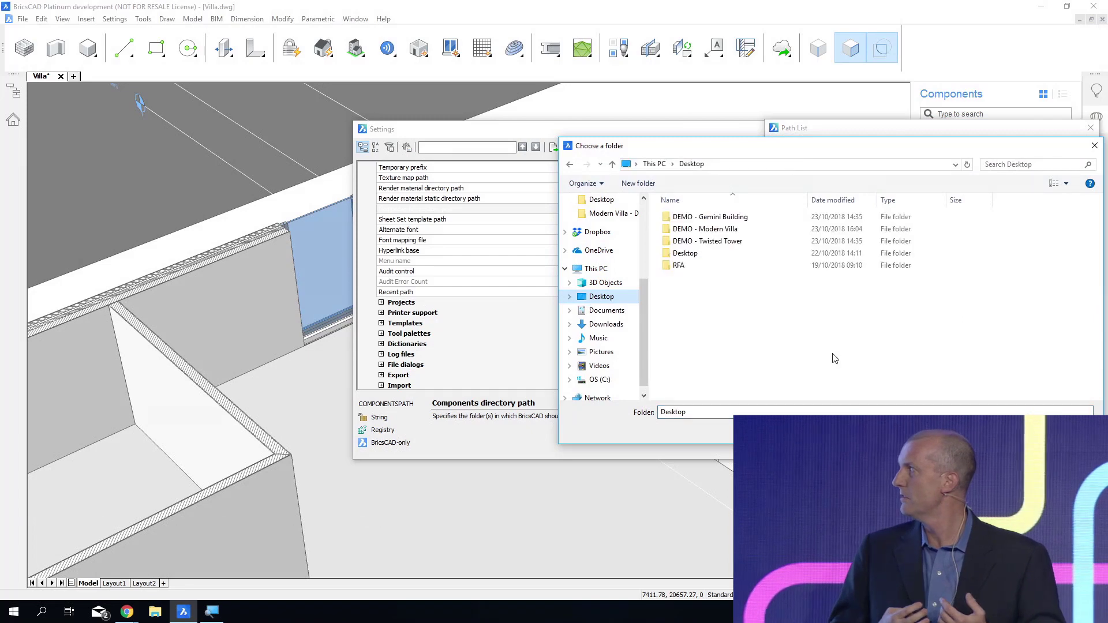
double_click(679, 265)
left_click(693, 217)
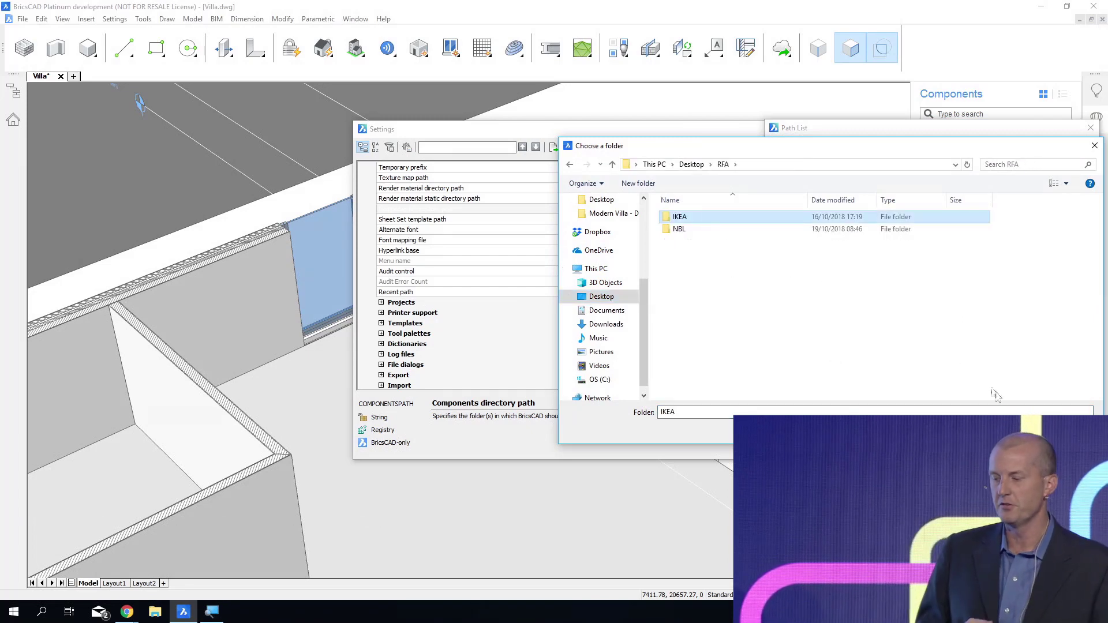
left_click(1014, 430)
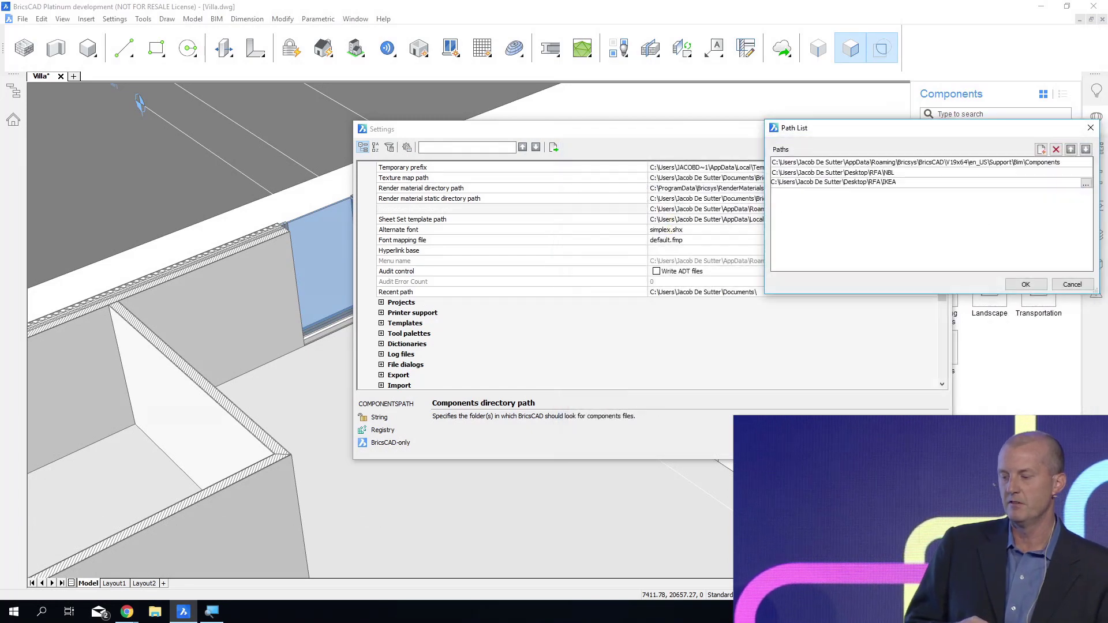
left_click(1025, 284)
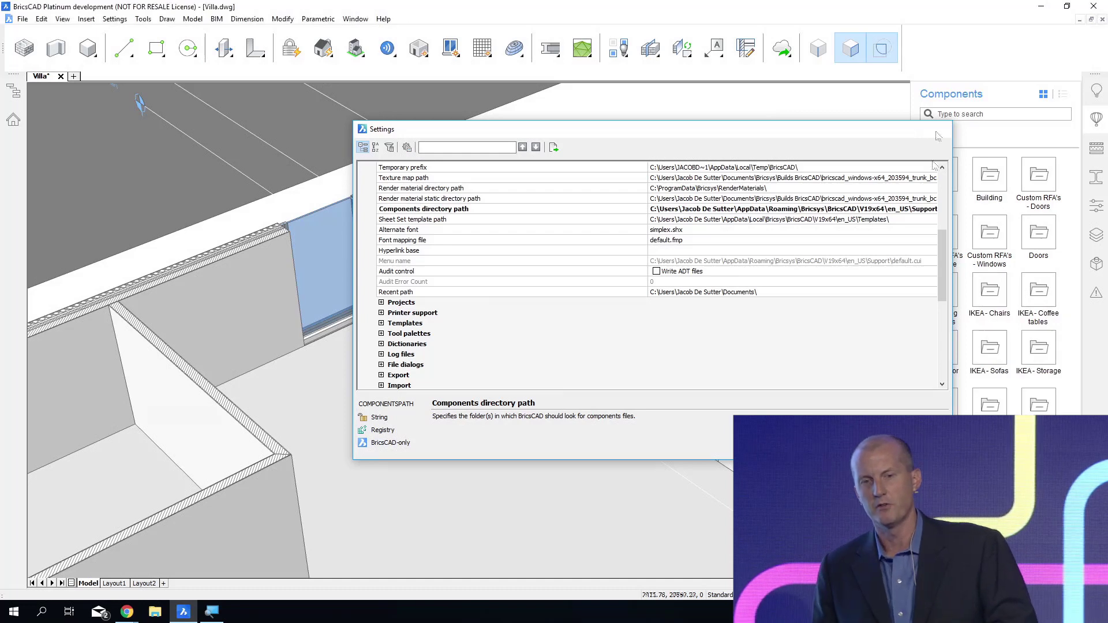
left_click(945, 131)
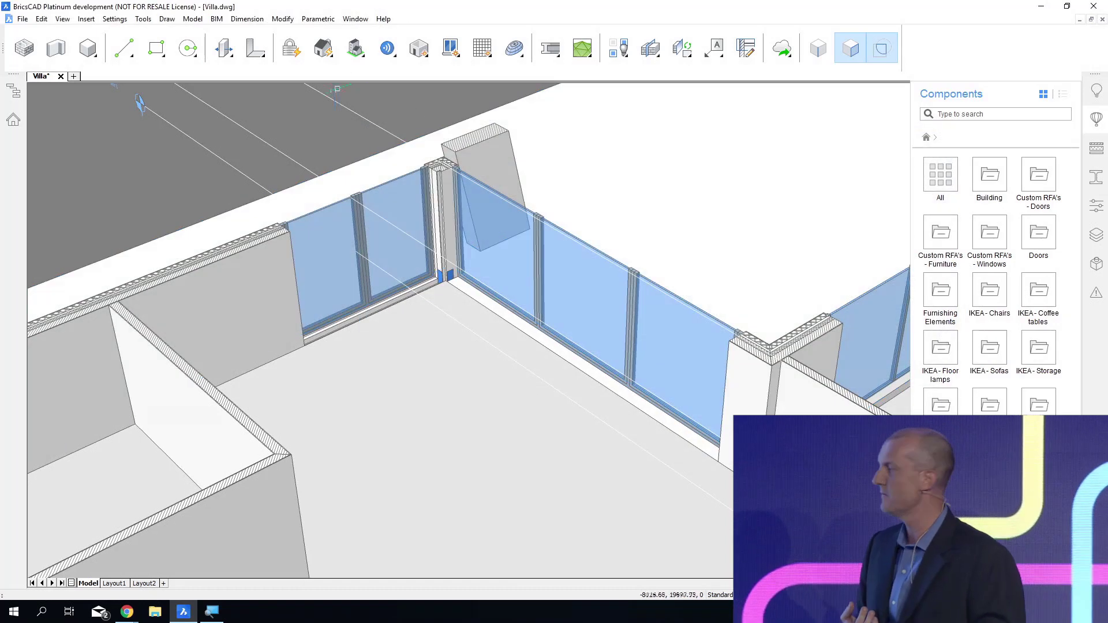
Turn off boundary selection and place the Grimle_Table_and_5_Chairs component from IKEA - Tables on the floor near the glazed corner.
left_click(886, 55)
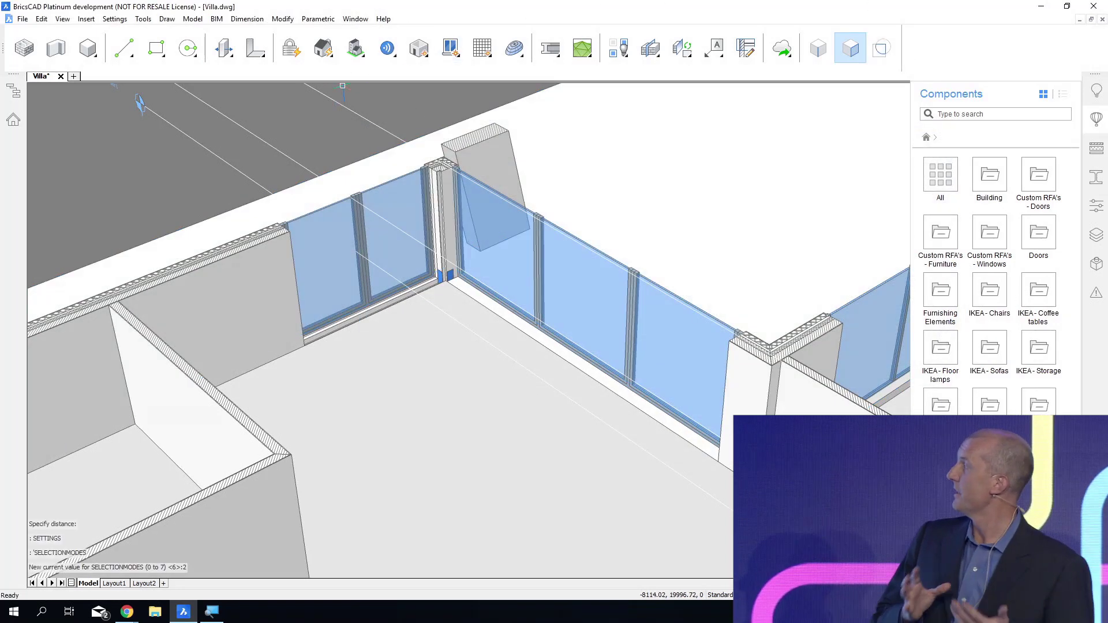
left_click(942, 405)
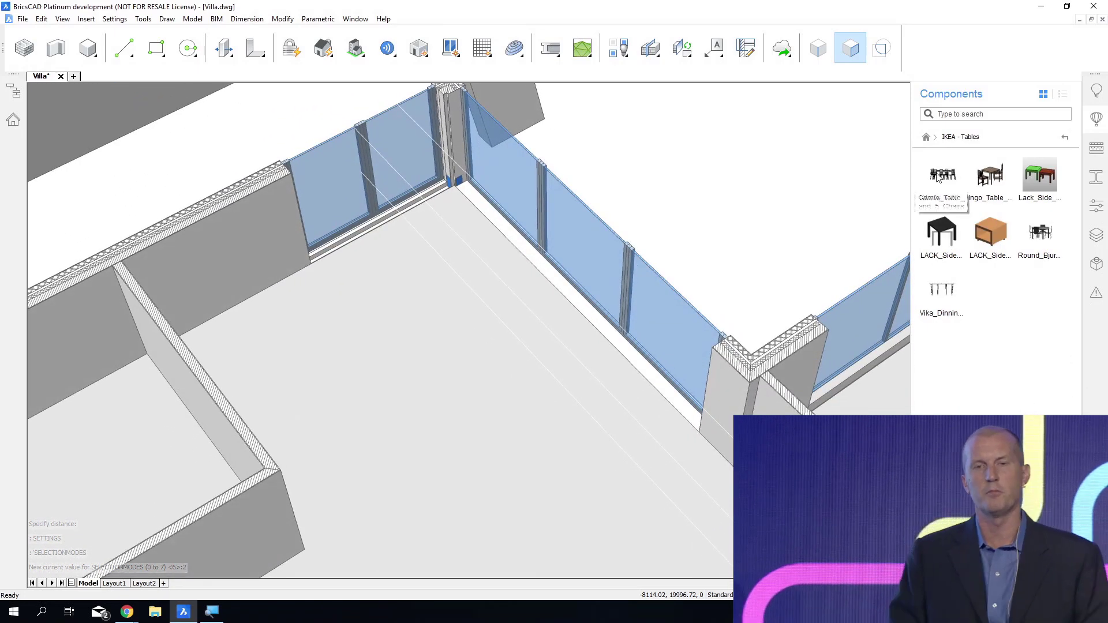
left_click_drag(939, 177, 502, 340)
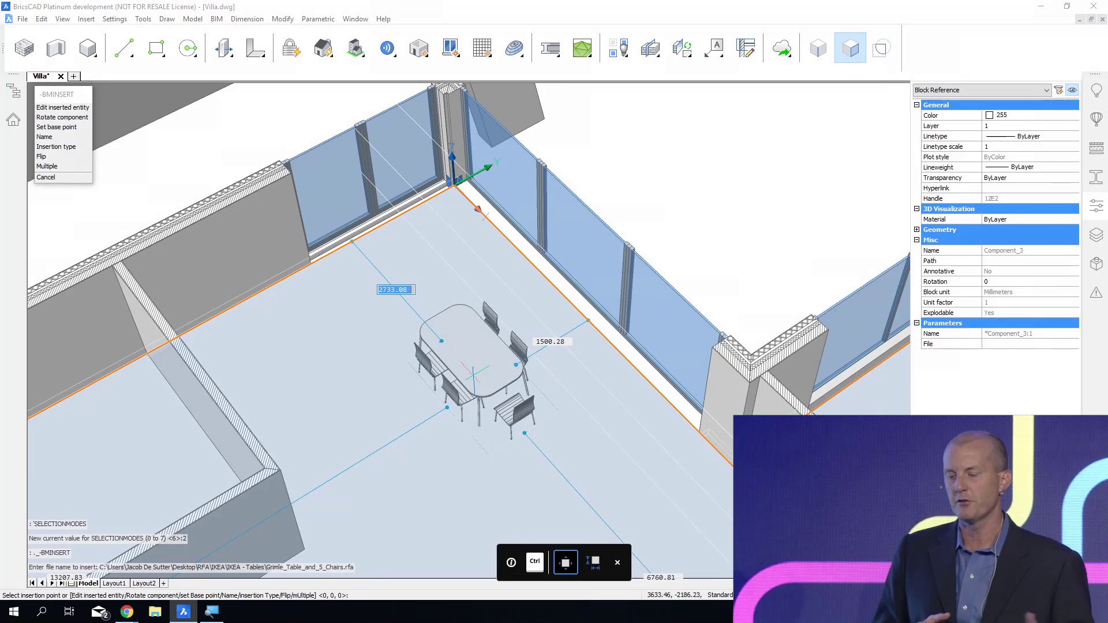
left_click(464, 347)
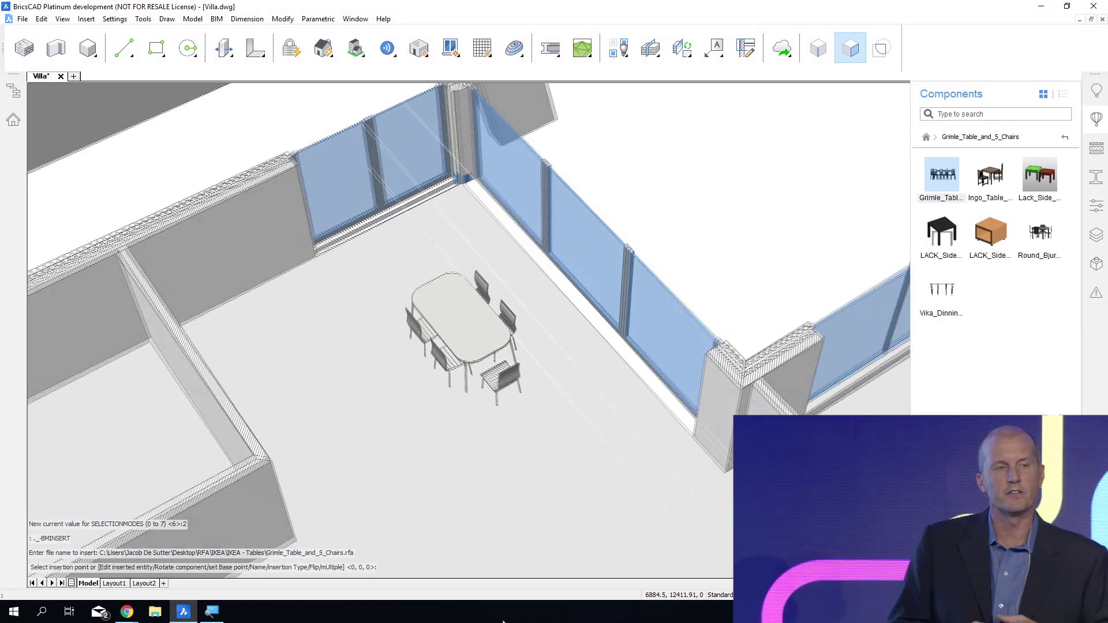
Place the Expedit_Bookcase component from IKEA - Storage against the white wall next to the glazing behind the dining table.
middle_click_drag(503, 622, 35, 249, "shift")
left_click(1065, 138)
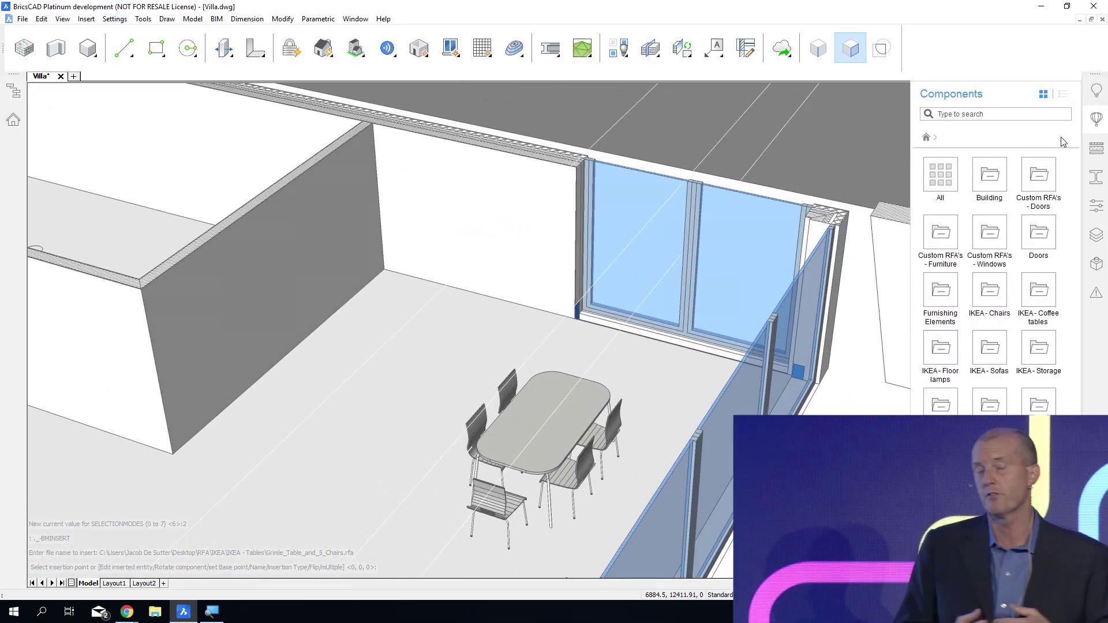
left_click(1032, 344)
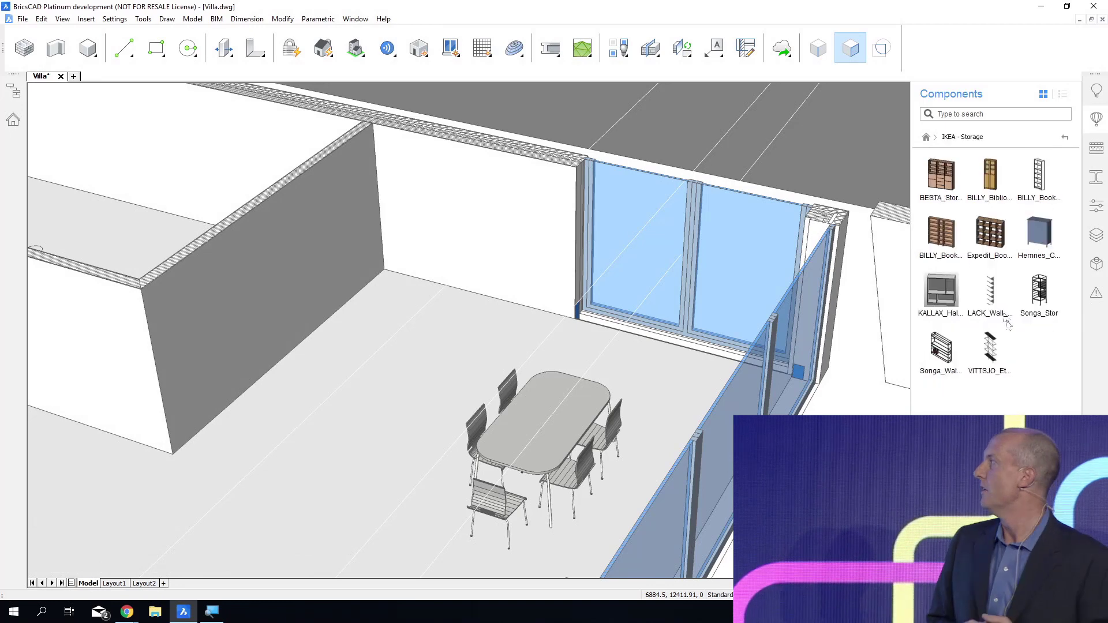
left_click(990, 252)
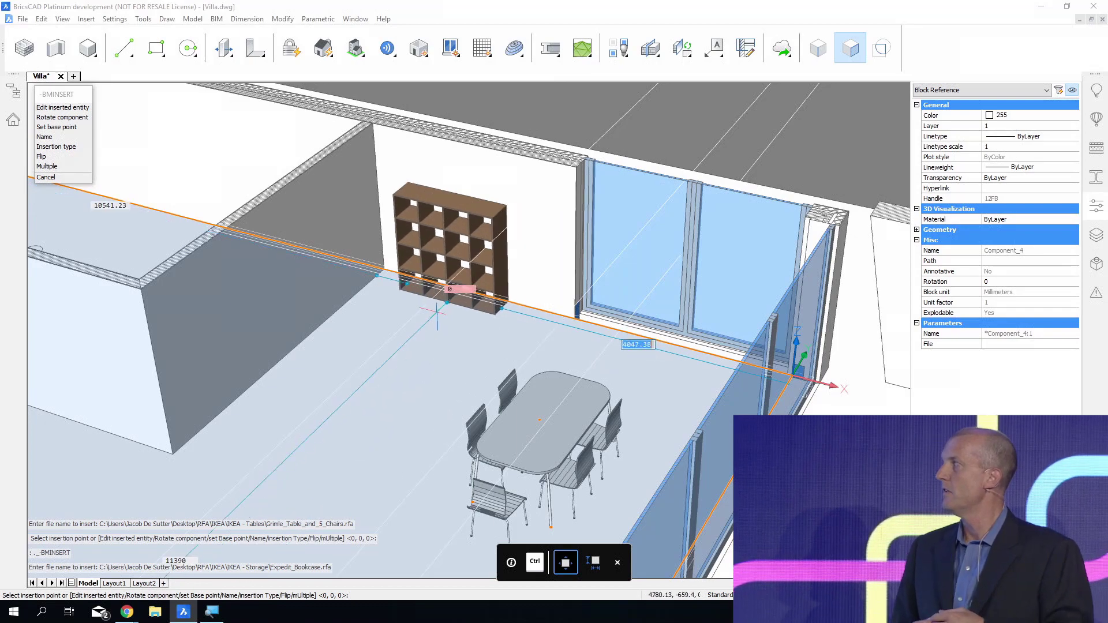
key("Escape")
left_click(437, 312)
Turn off the horizontal section's clipping to restore the complete villa and hide the component library.
scroll(462, 300, "down", 3)
middle_click_drag(462, 300, 370, 323, "shift")
middle_click_drag(733, 312, 743, 363, "shift")
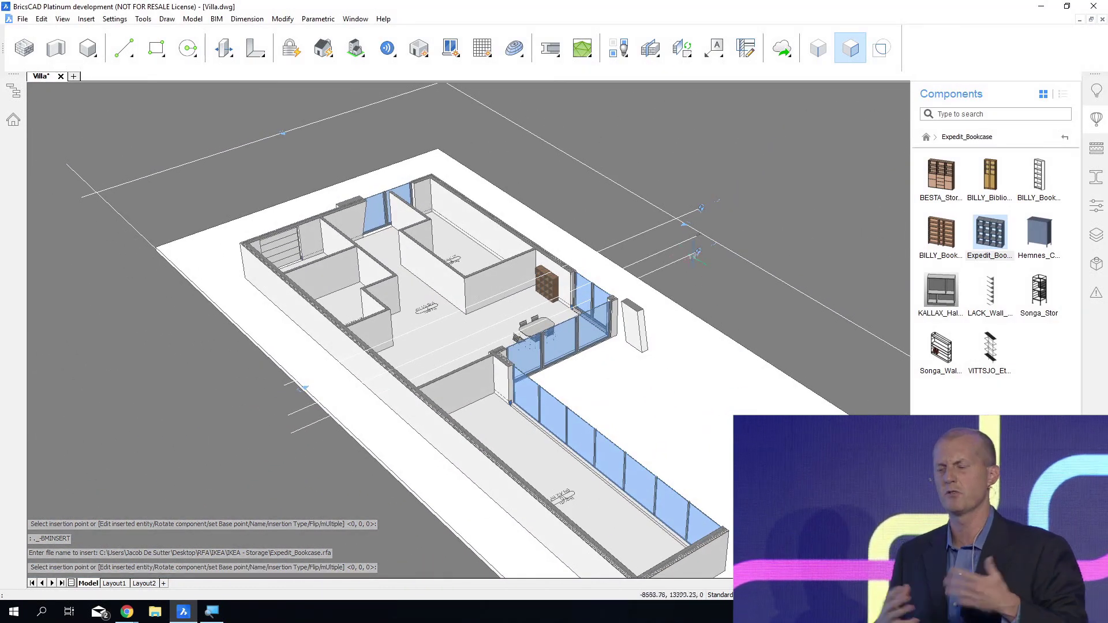
double_click(680, 243)
middle_click_drag(811, 125, 812, 122, "shift")
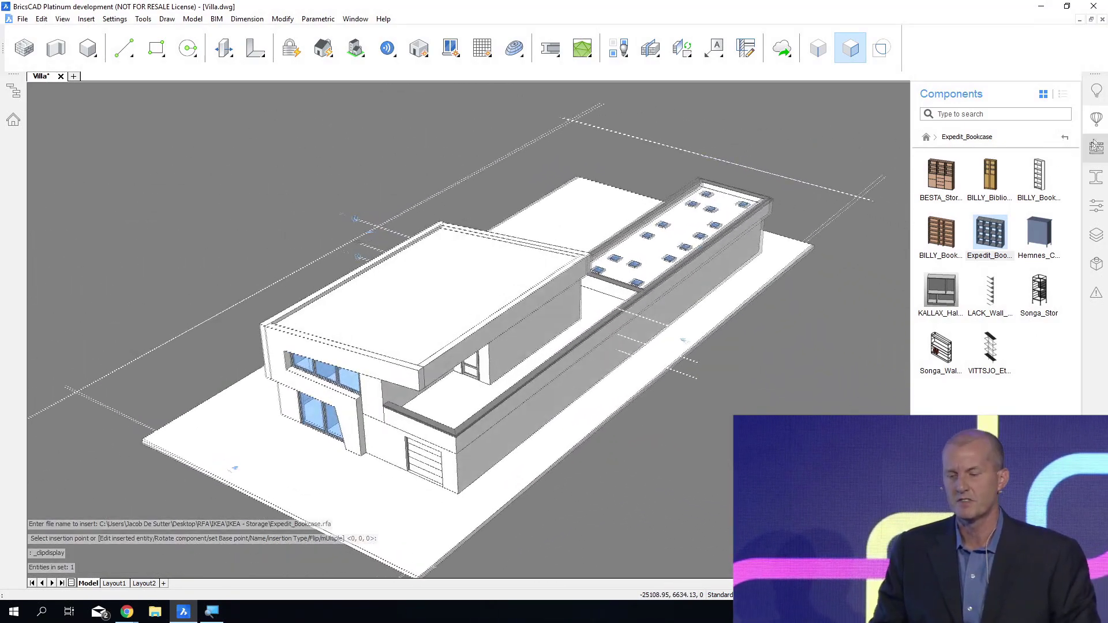
left_click(1097, 118)
Open a copy of the upper-floor terrace door component for editing.
middle_click_drag(554, 347, 554, 292, "shift")
scroll(515, 391, "up", 8)
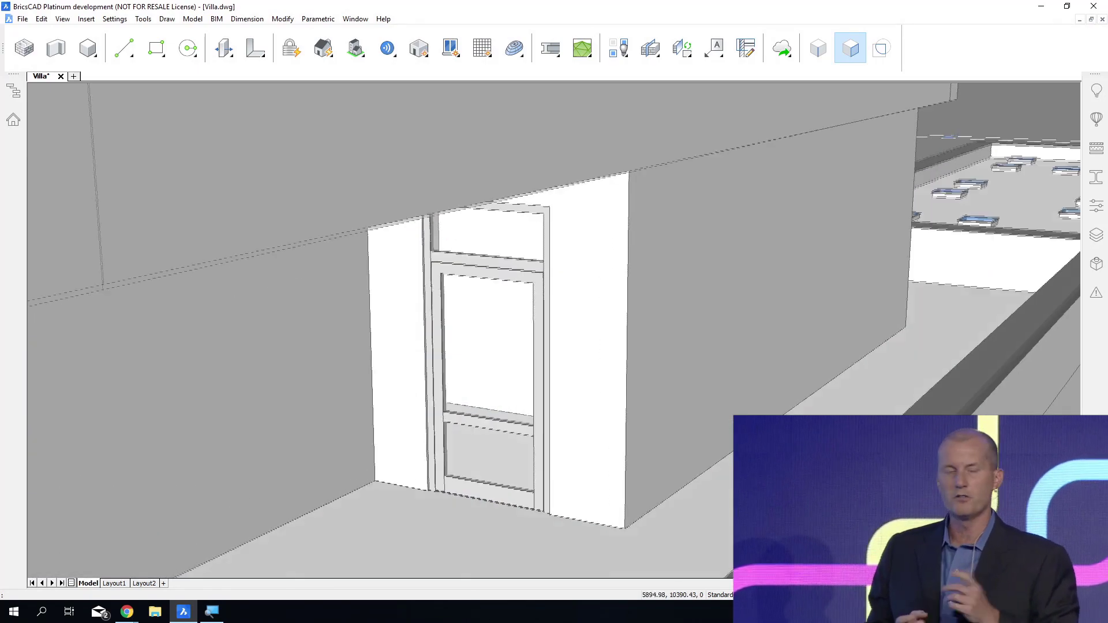
middle_click_drag(514, 391, 508, 358, "shift")
scroll(493, 319, "up", 3)
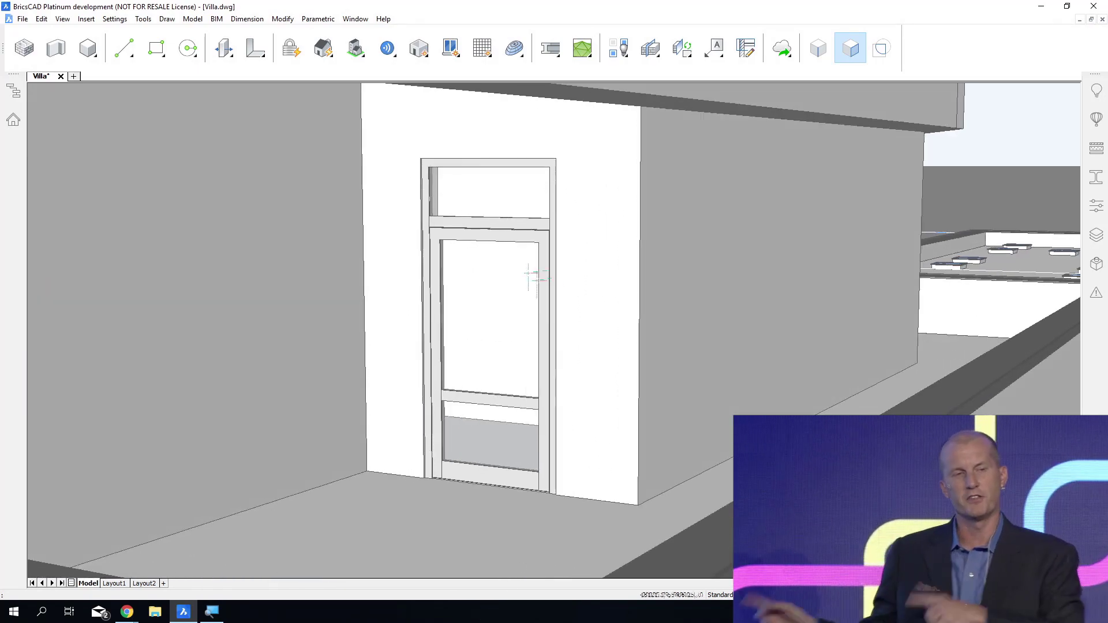
mouse_move(521, 243)
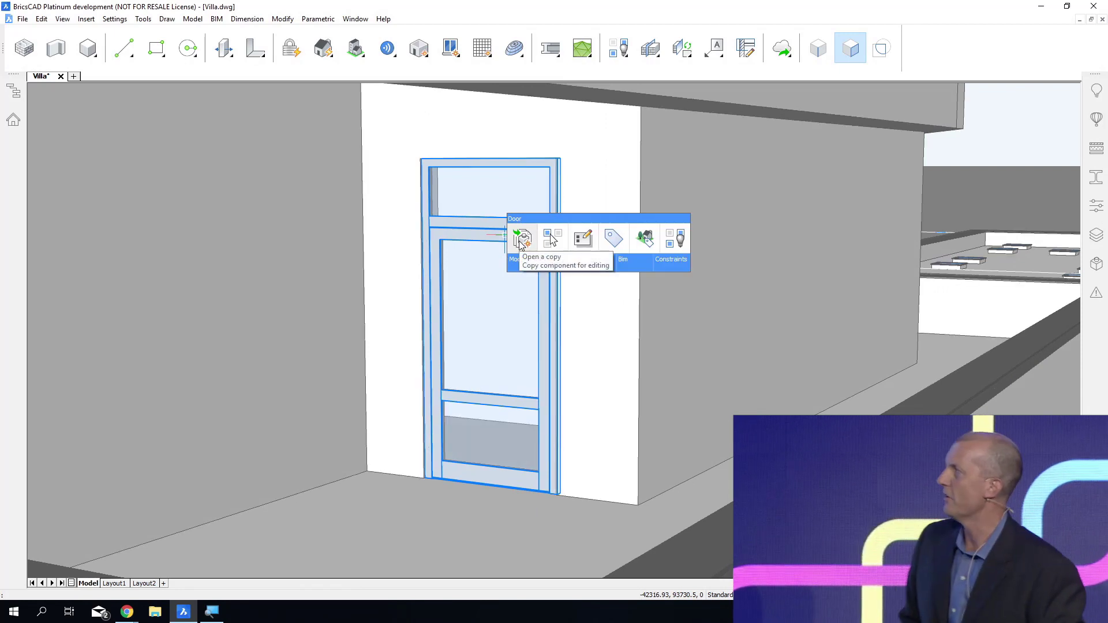
left_click(521, 241)
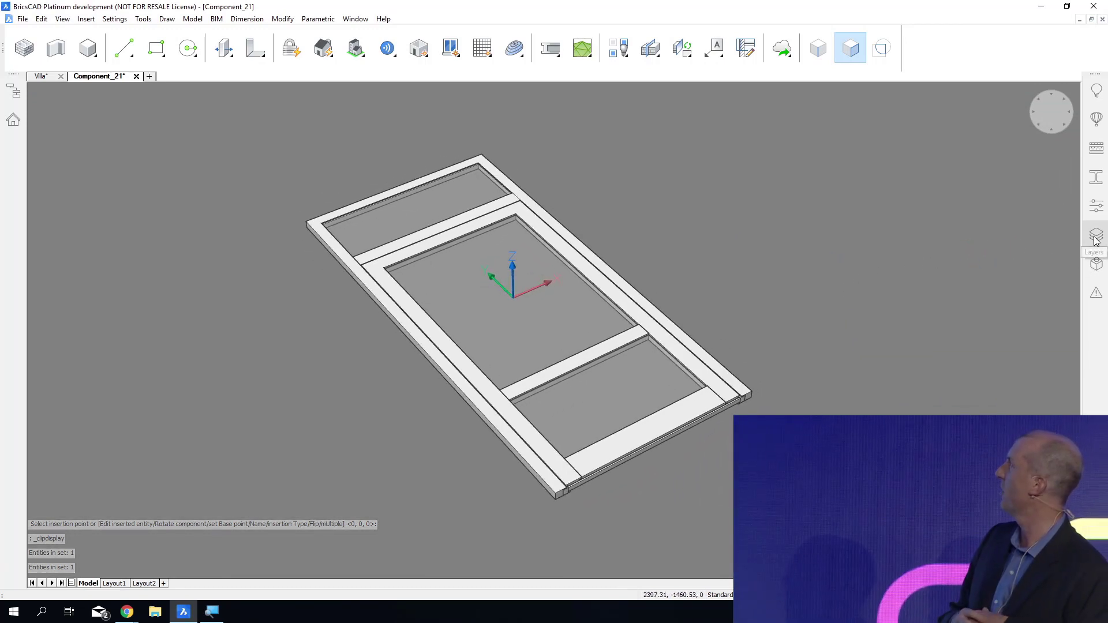
Show the door component's layers and thaw BIM_SUBTRACT to display its subtraction solid.
left_click(1094, 268)
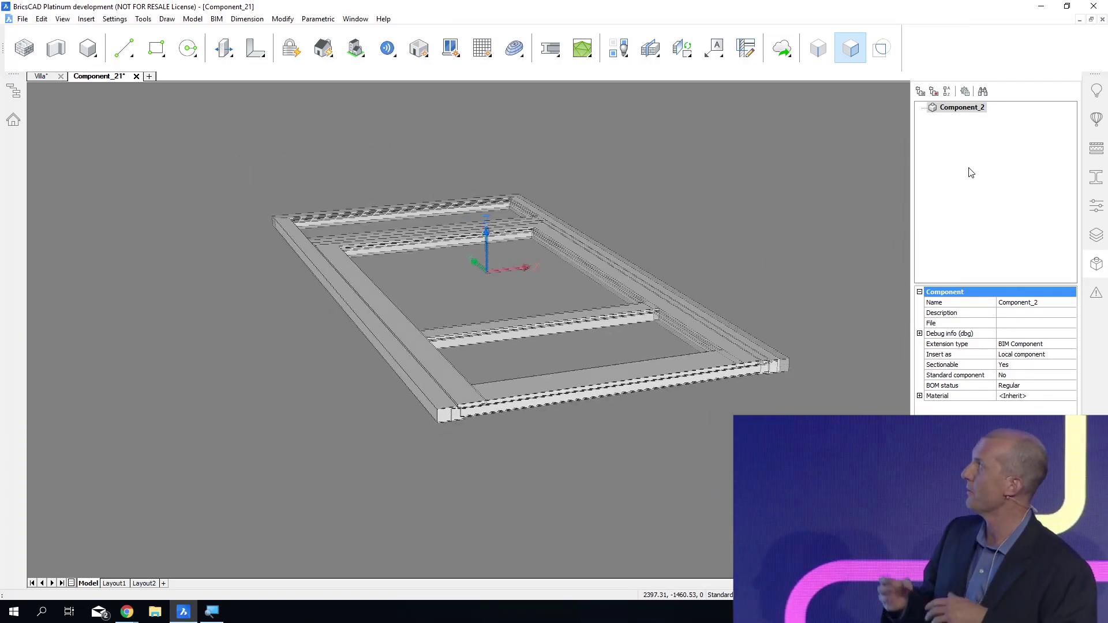
left_click(1095, 235)
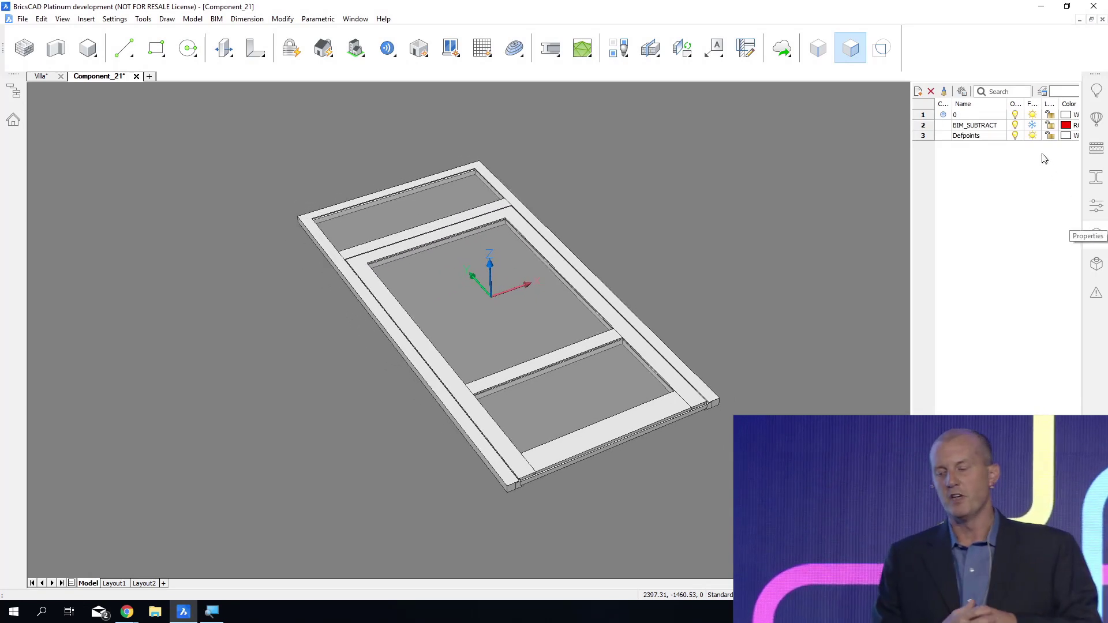
left_click(1033, 126)
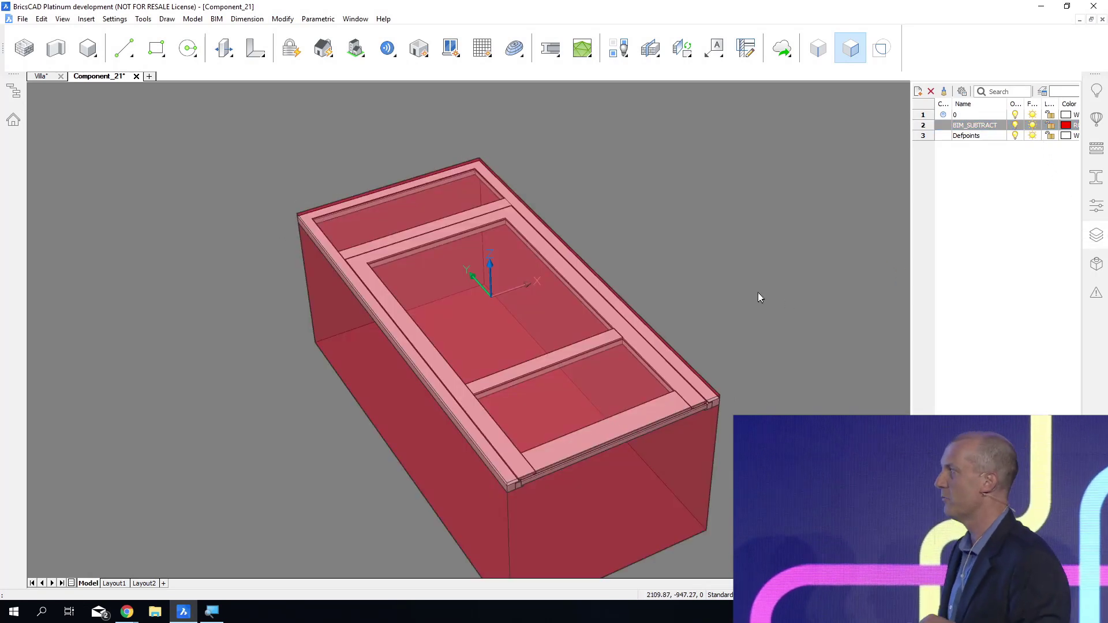
middle_click_drag(757, 292, 750, 231, "shift")
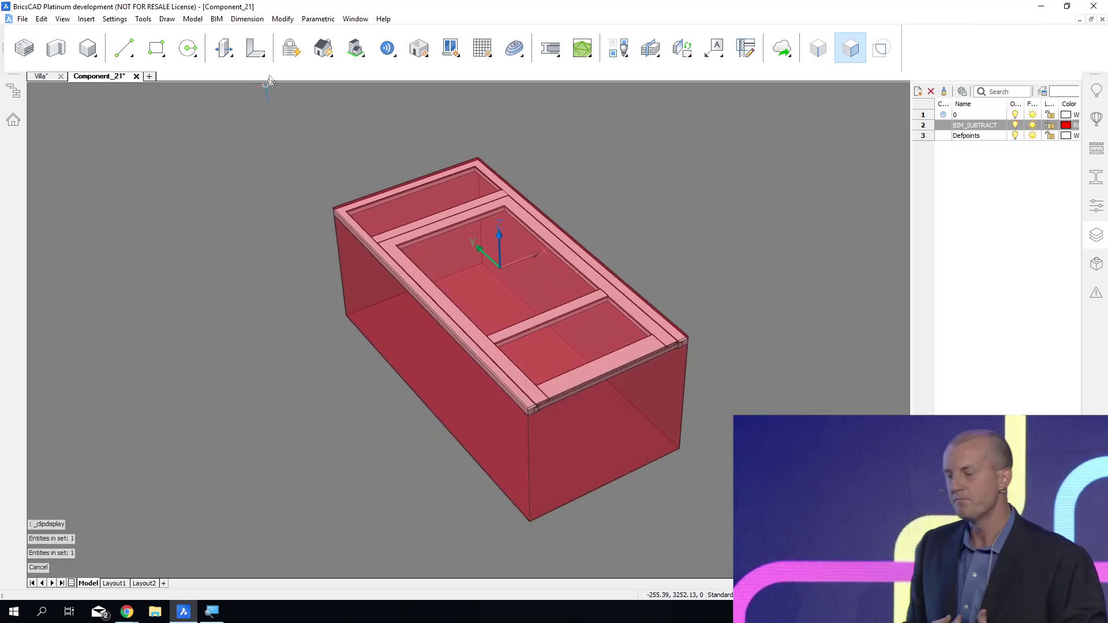
Parametrize the whole door component, including the frame and the subtraction solid.
left_click(290, 49)
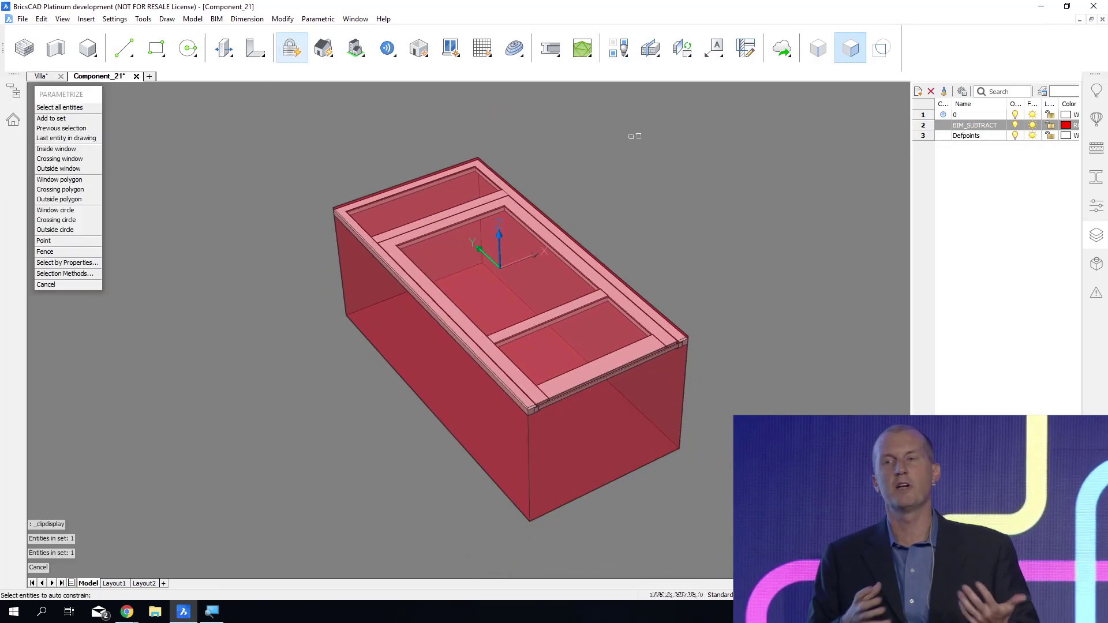
left_click(714, 110)
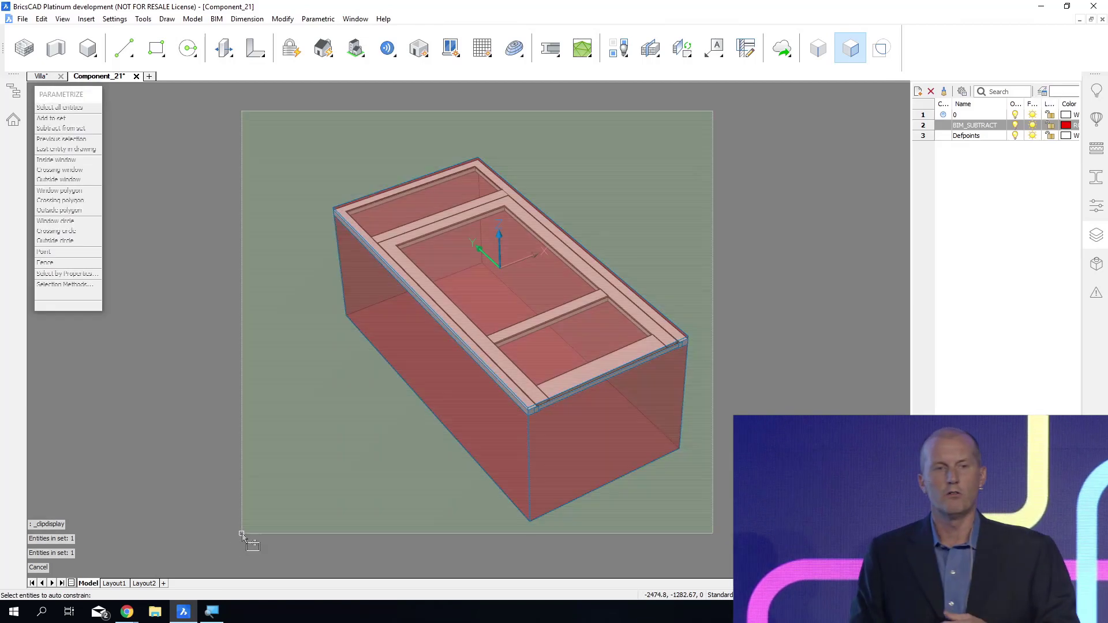
left_click(241, 533)
key("Return")
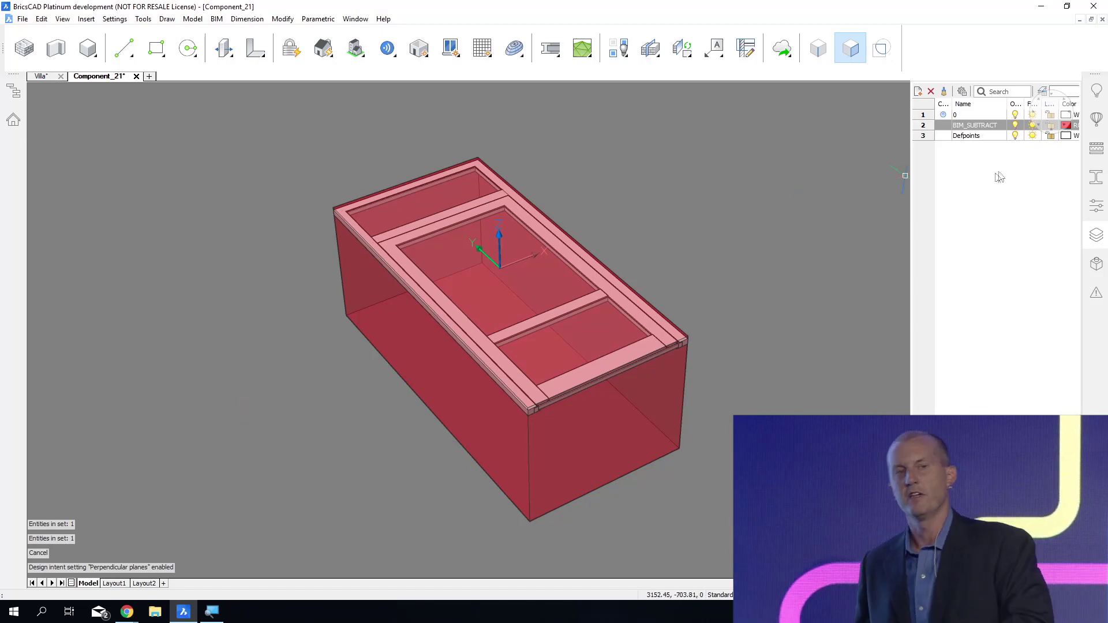
Freeze the BIM_SUBTRACT layer and display the list of parameters generated for the door component.
left_click(1033, 125)
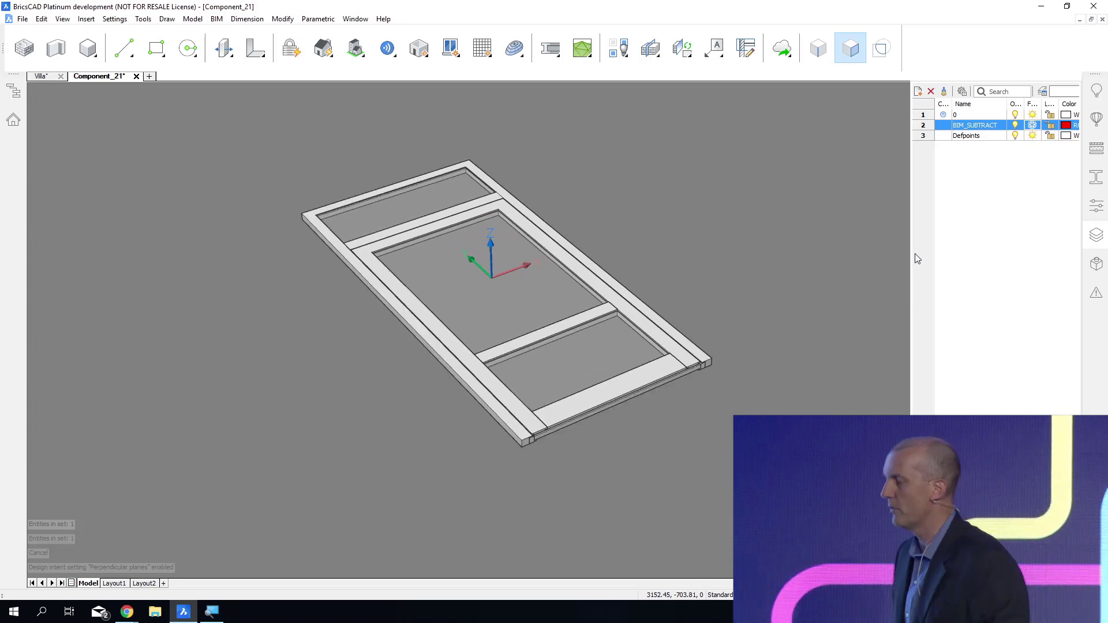
left_click(1096, 270)
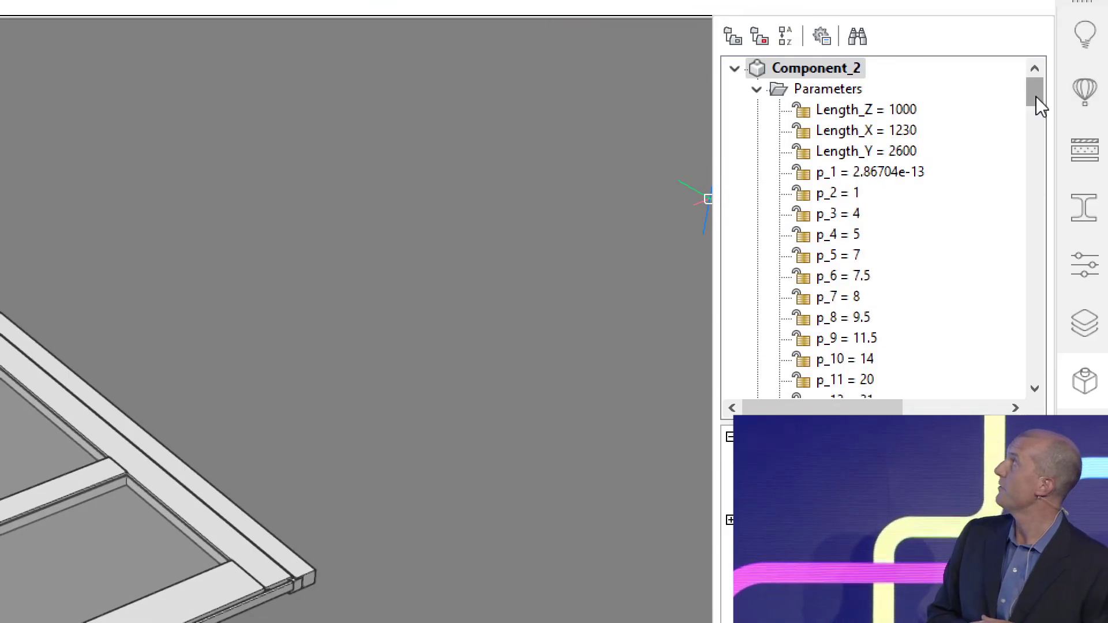
mouse_move(1036, 96)
left_mouse_down()
mouse_move(1045, 242)
mouse_move(1028, 95)
left_mouse_up()
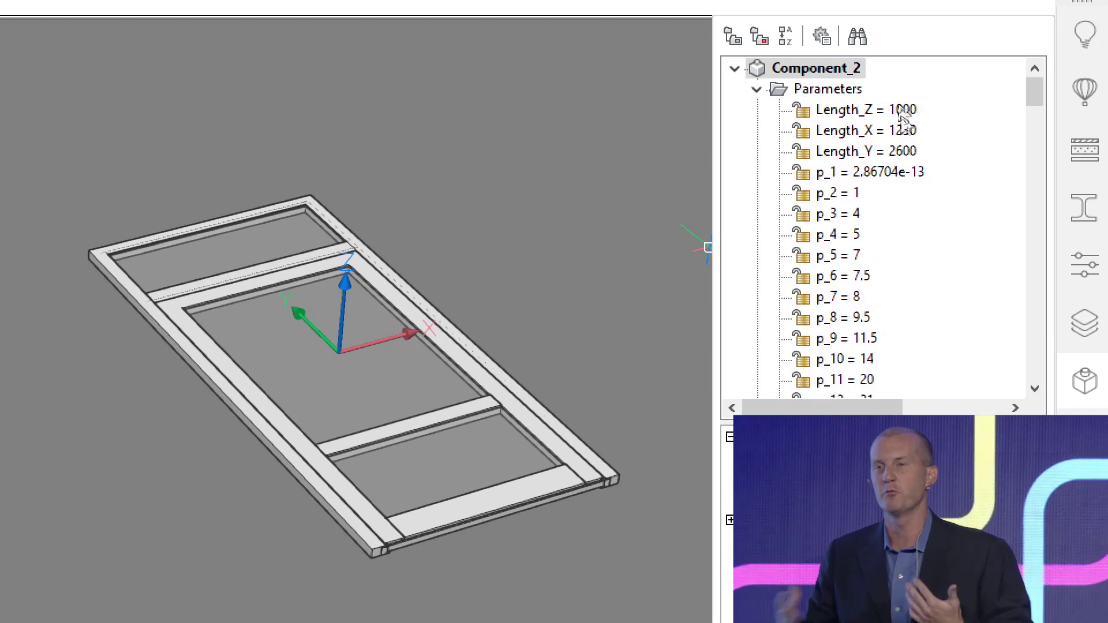
Animate the door's Length_X parameter to preview its effect, and rename it Width.
scroll(905, 116, "down", 5)
scroll(922, 154, "up", 5)
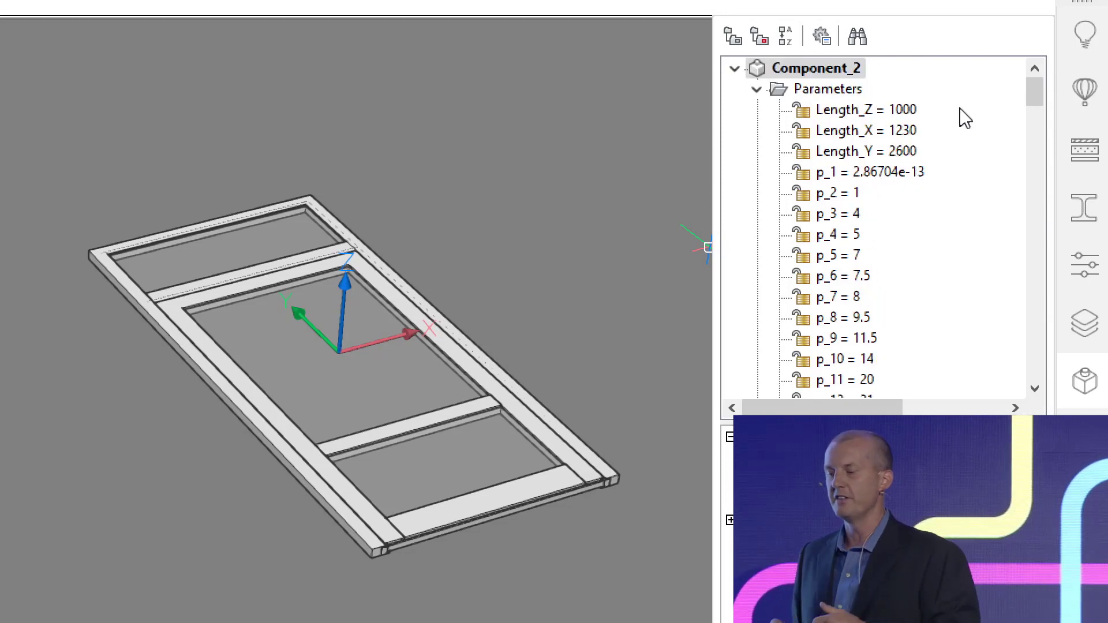
right_click(911, 131)
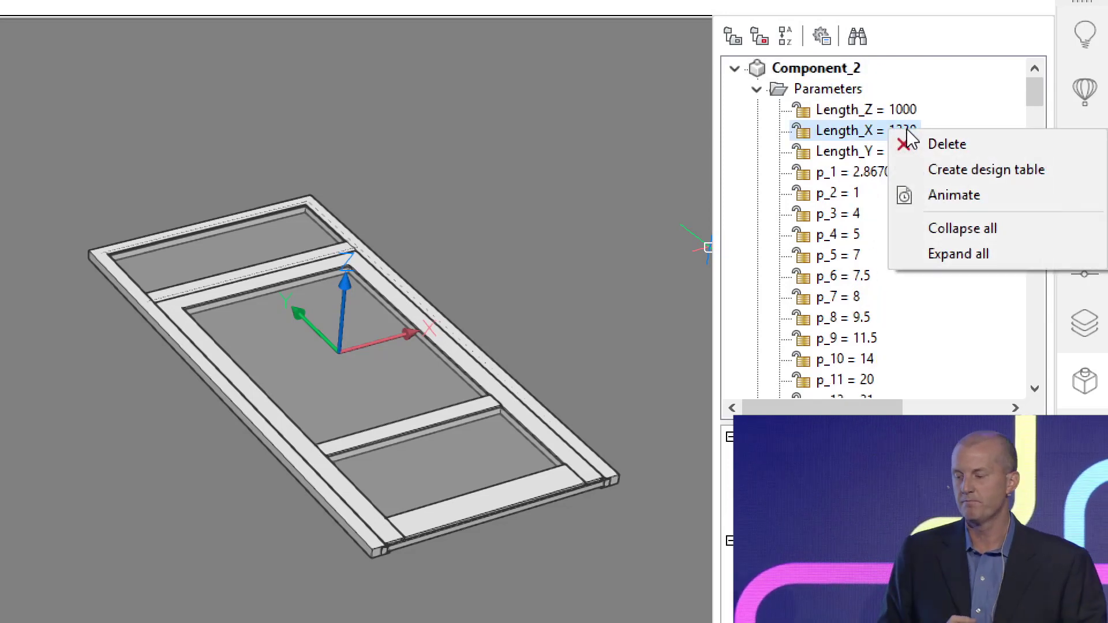
left_click(938, 195)
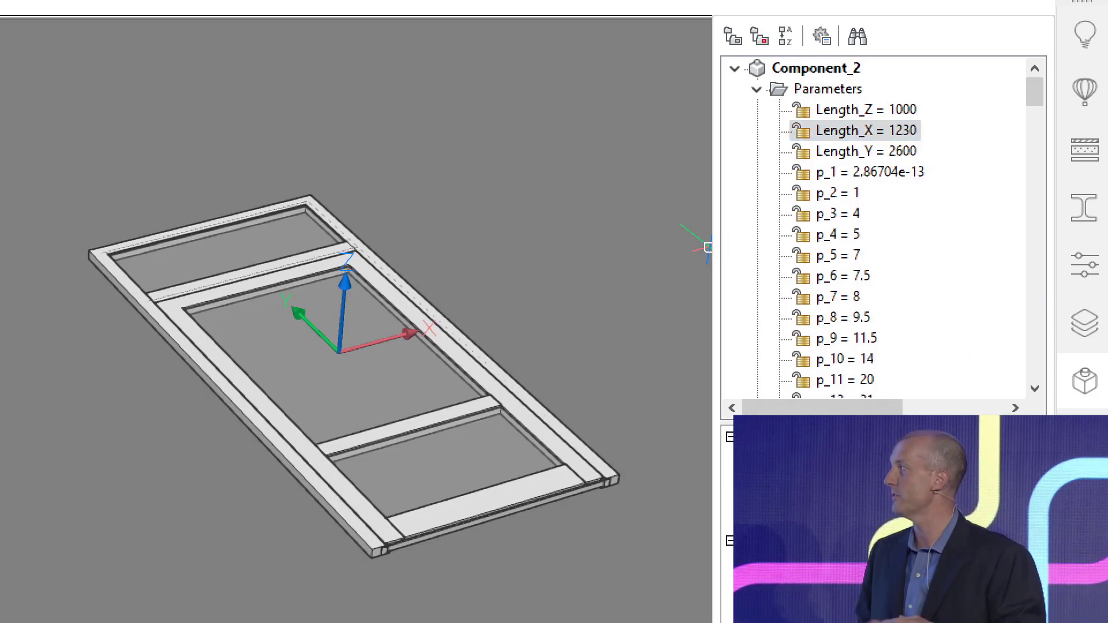
key("Return")
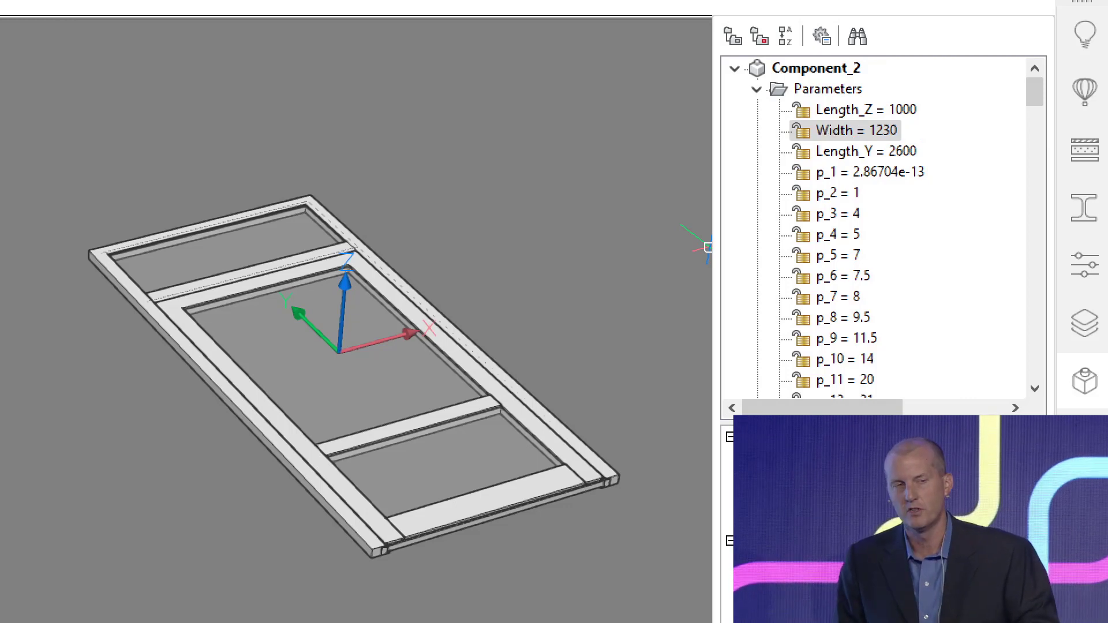
Animate the door component's p_21 parameter to preview its effect, and rename it MB_Height.
scroll(922, 228, "down", 3)
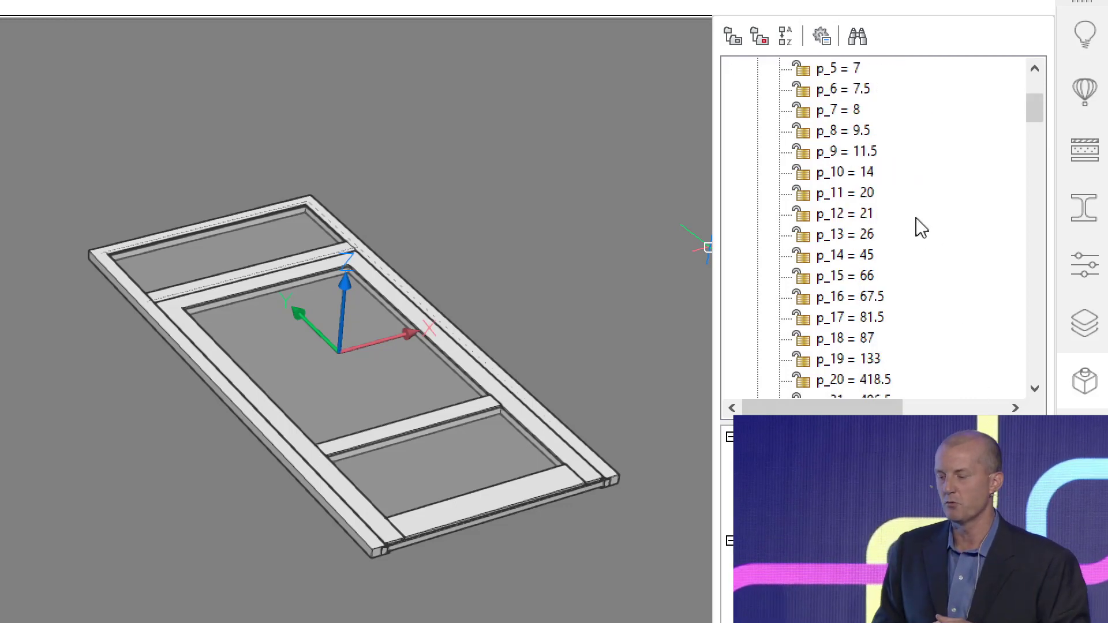
scroll(922, 228, "down", 2)
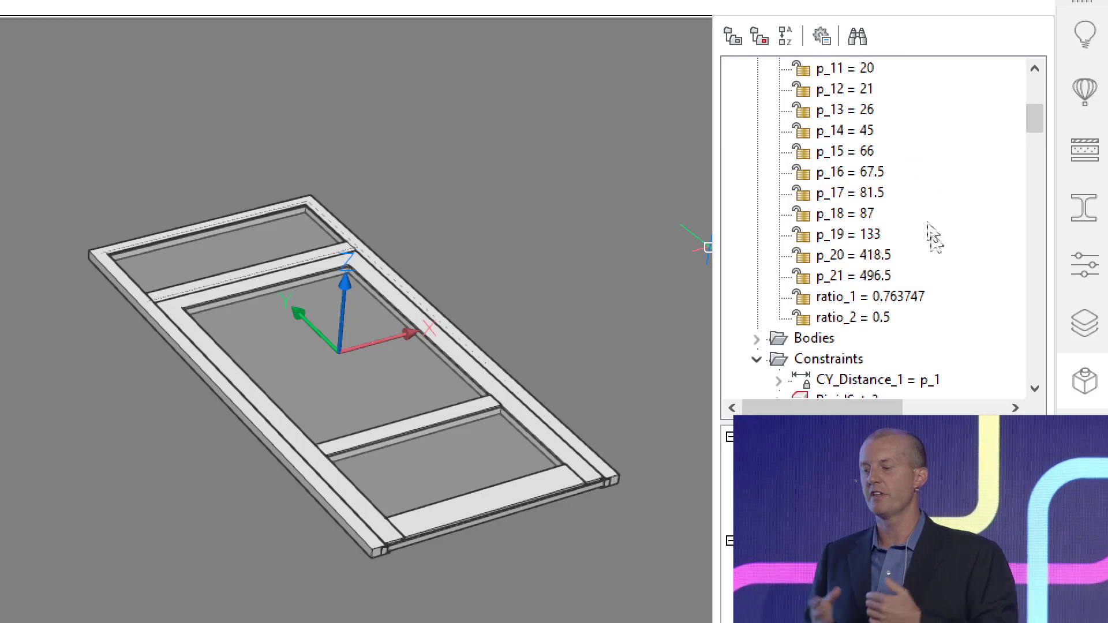
right_click(869, 277)
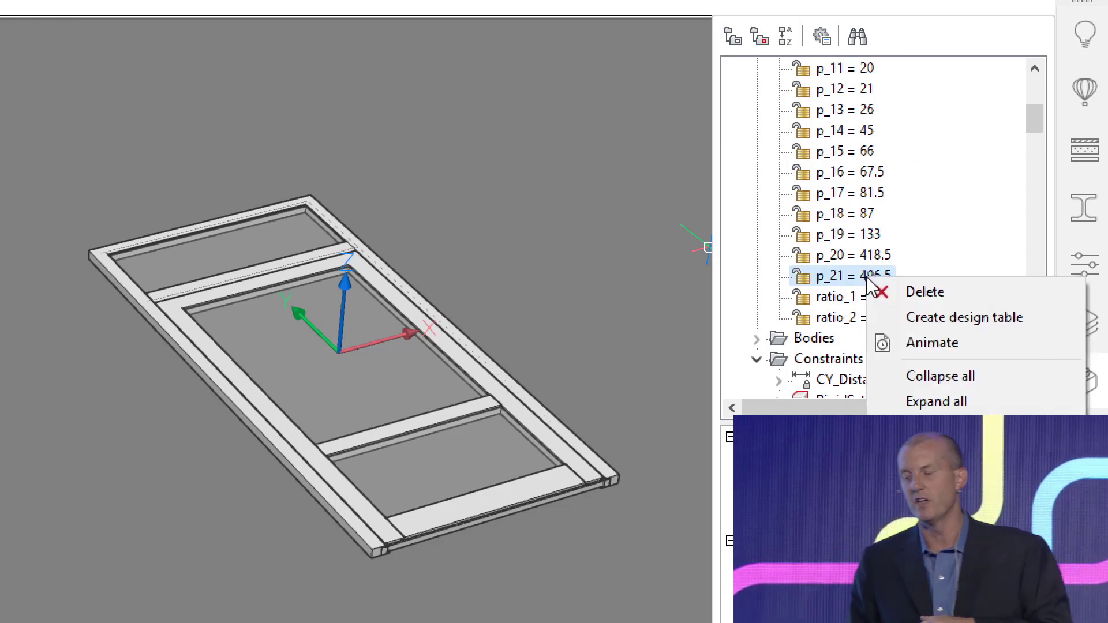
left_click(950, 345)
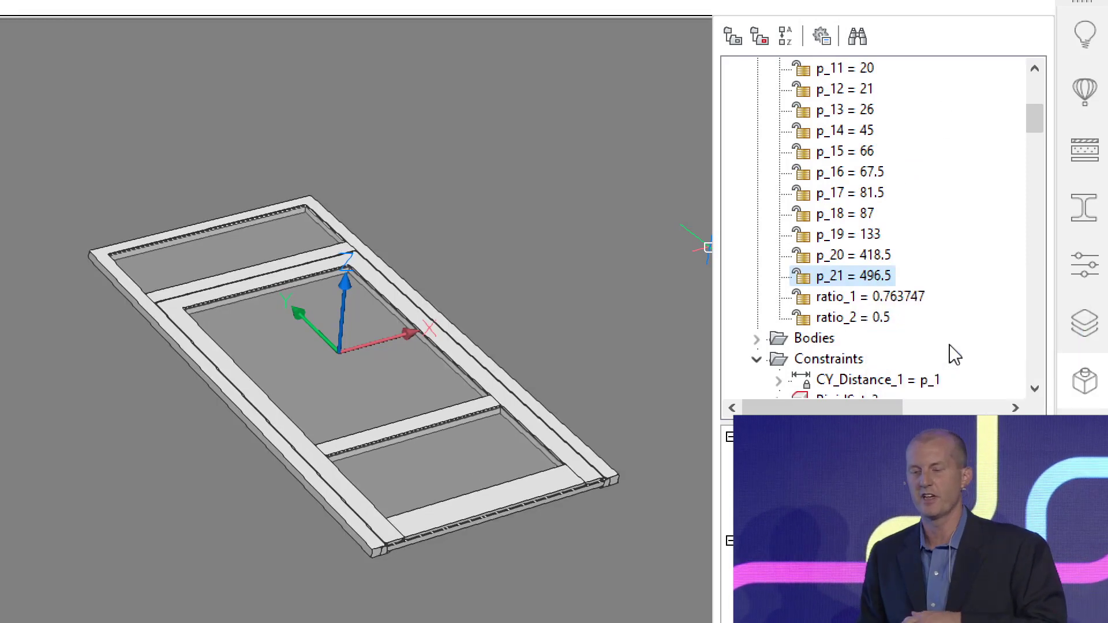
scroll(878, 273, "up", 2)
right_click(878, 279)
left_click(843, 381)
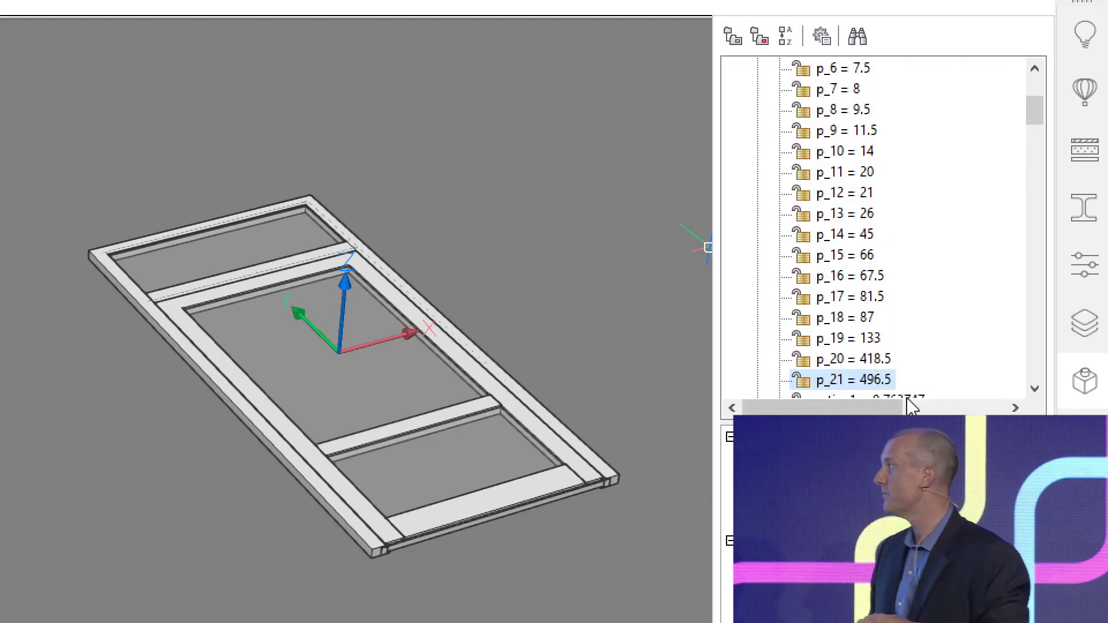
scroll(908, 406, "down", 1)
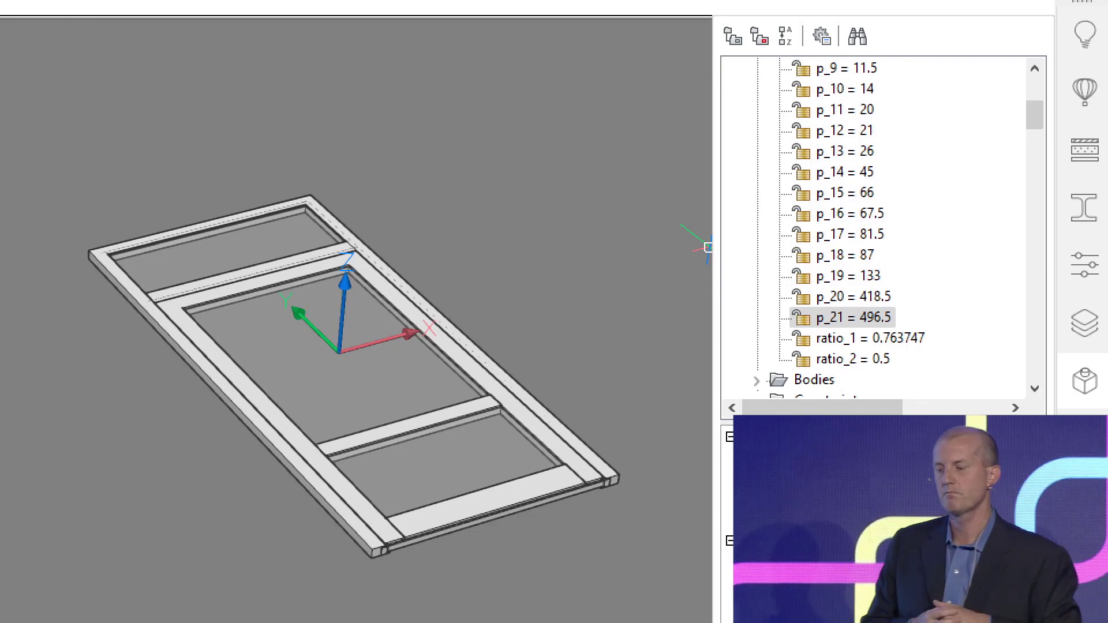
key("Return")
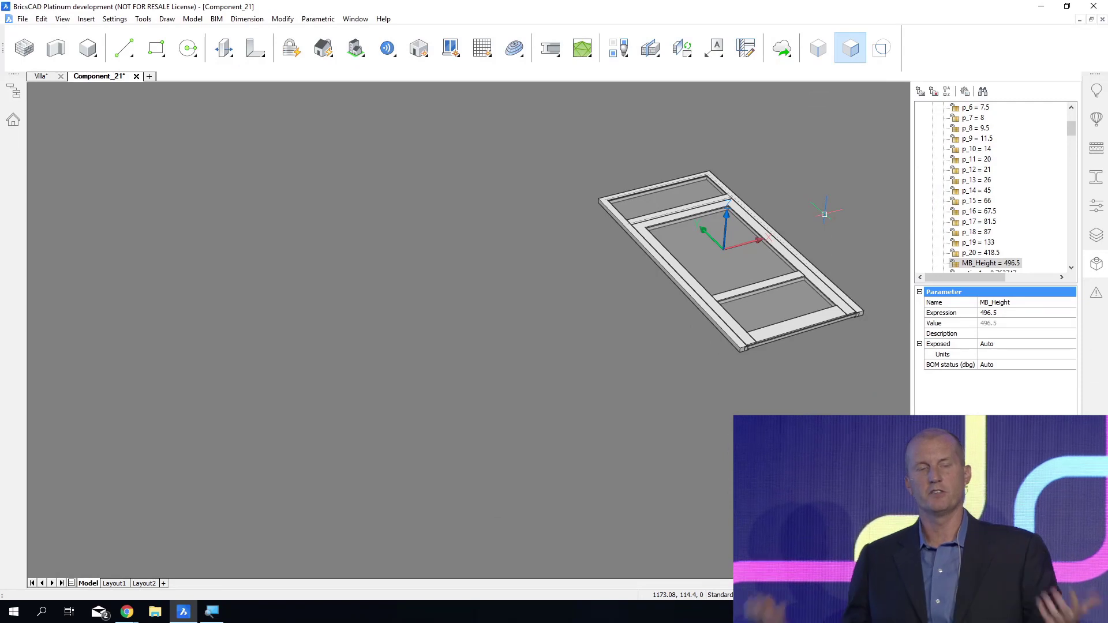
Save the parametrized door component as a drawing named Door_Parametrized.
key("ctrl+s")
type("Door_Parametri")
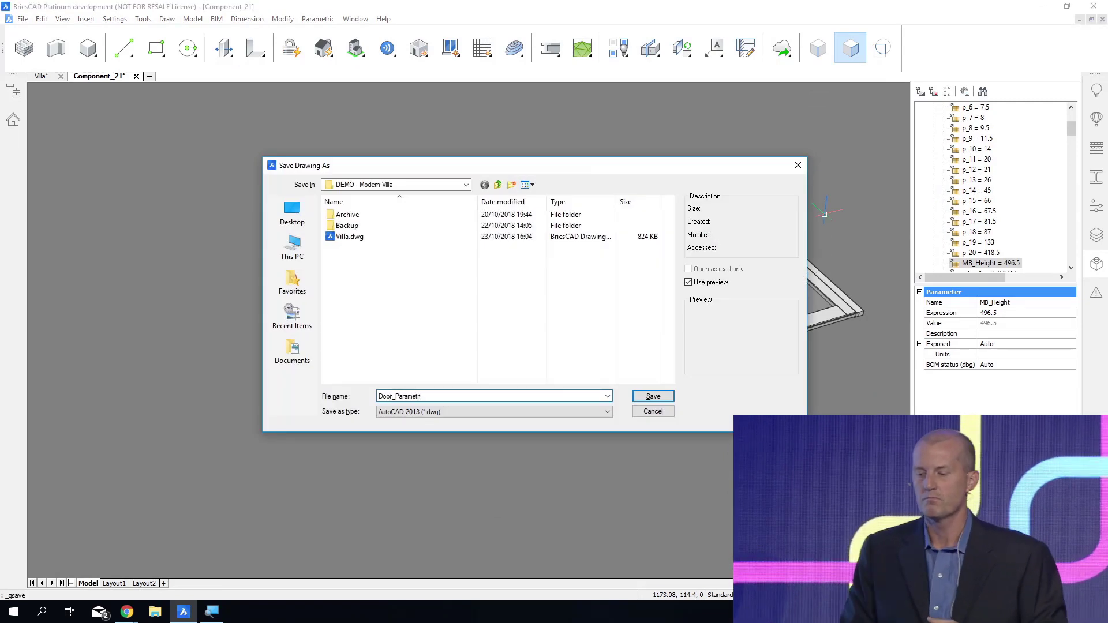
type("zed")
key("Return")
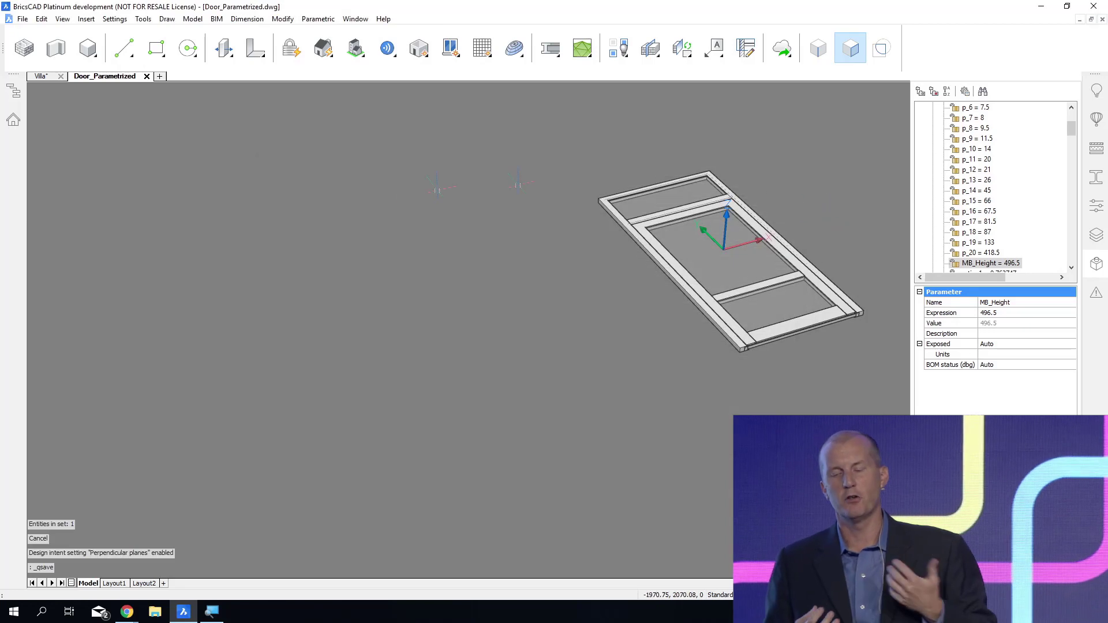
Return to the villa drawing and replace the upper-floor terrace door with Door_Parametrized.dwg.
left_click(49, 80)
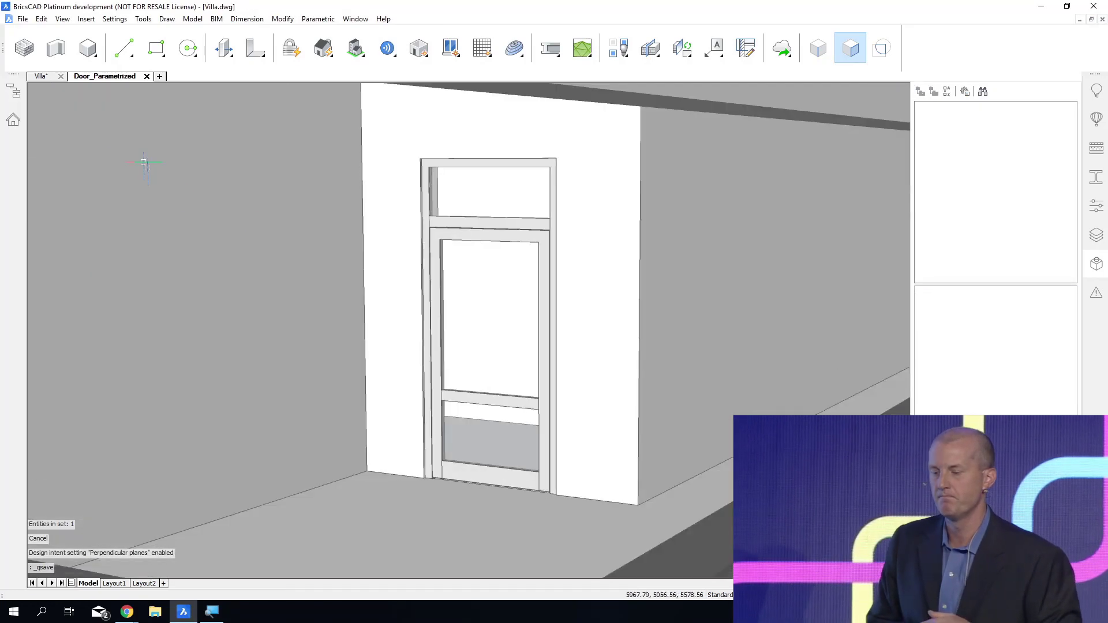
mouse_move(496, 226)
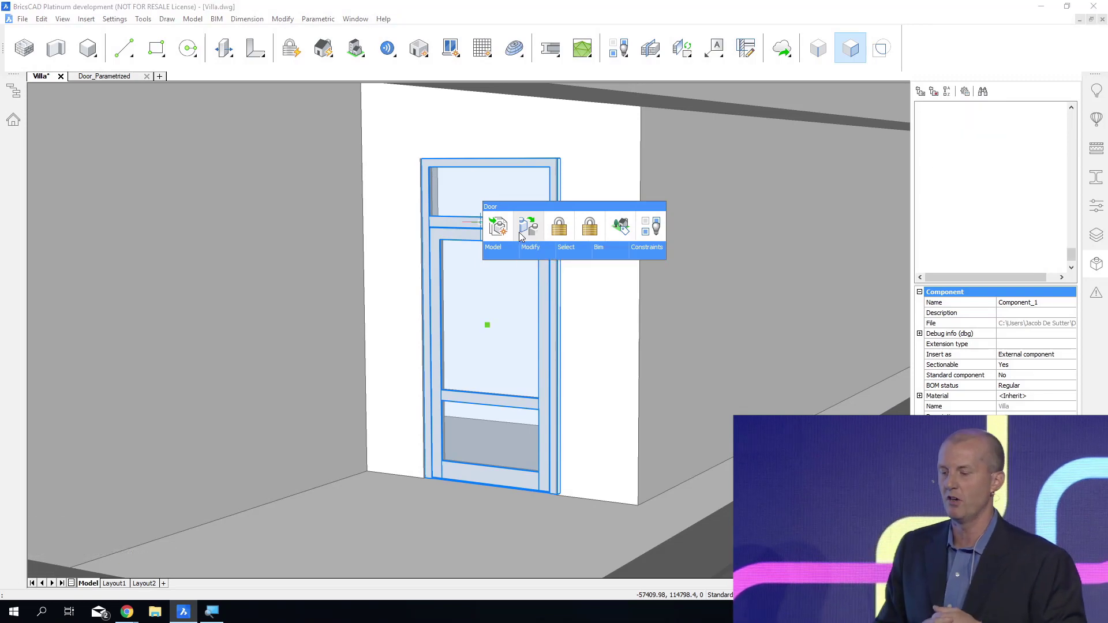
left_click(521, 234)
key("Return")
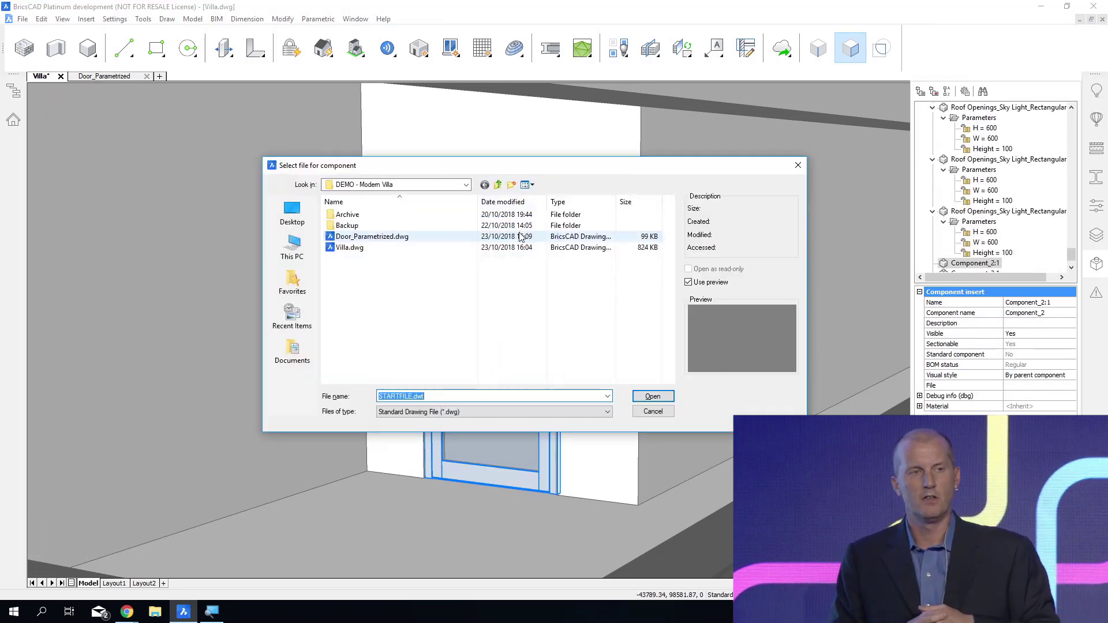
left_click(462, 238)
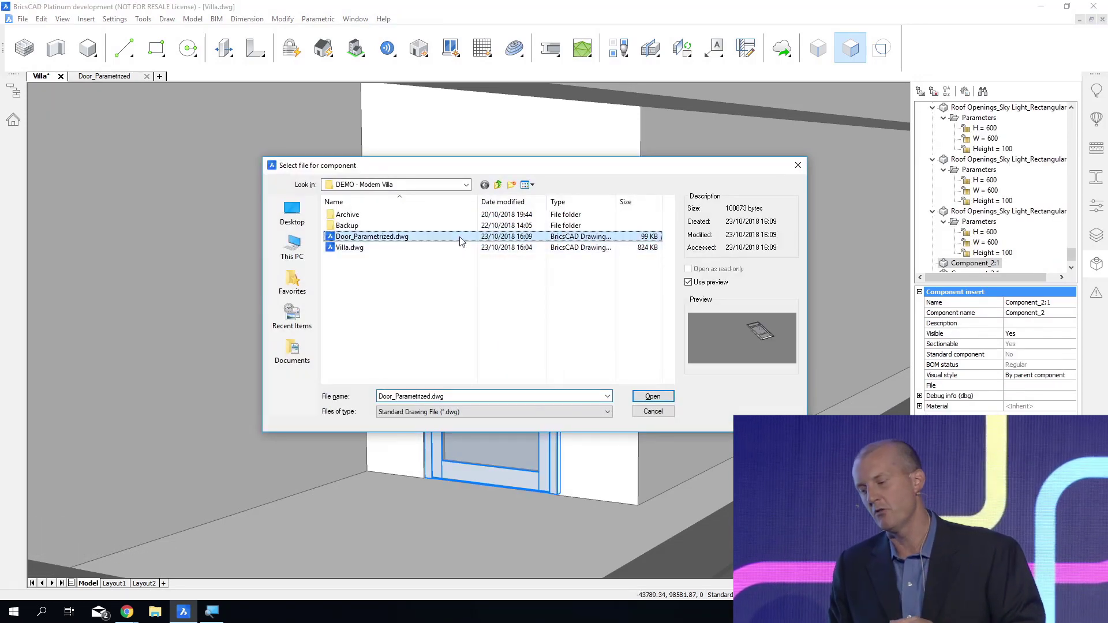
left_click(651, 397)
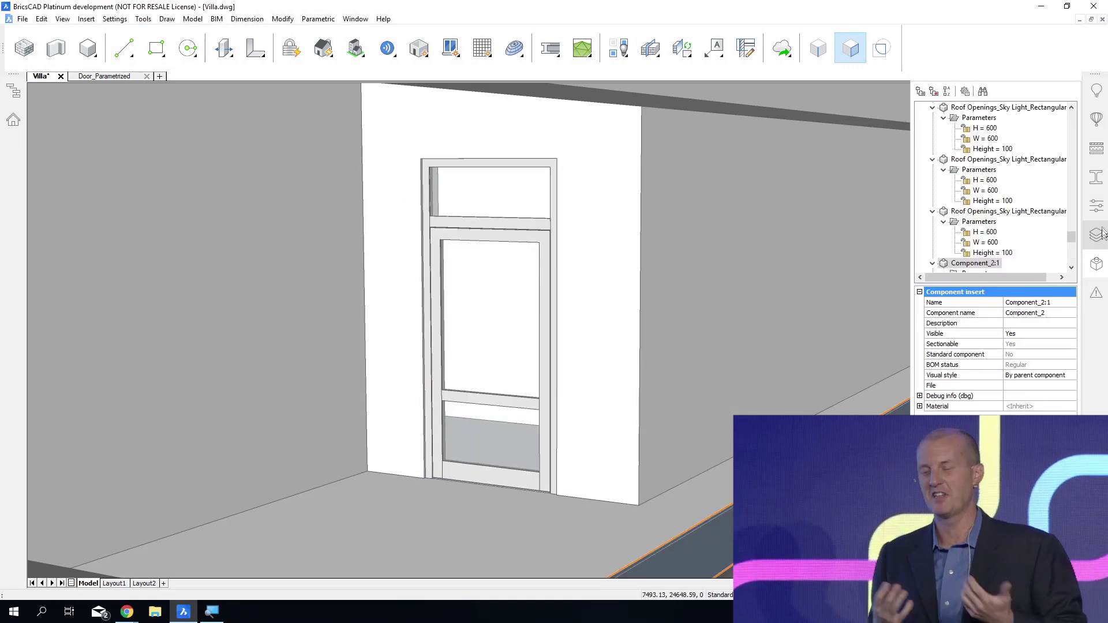
Set the Width parameter of the replaced terrace door to 1500.
left_click(1097, 206)
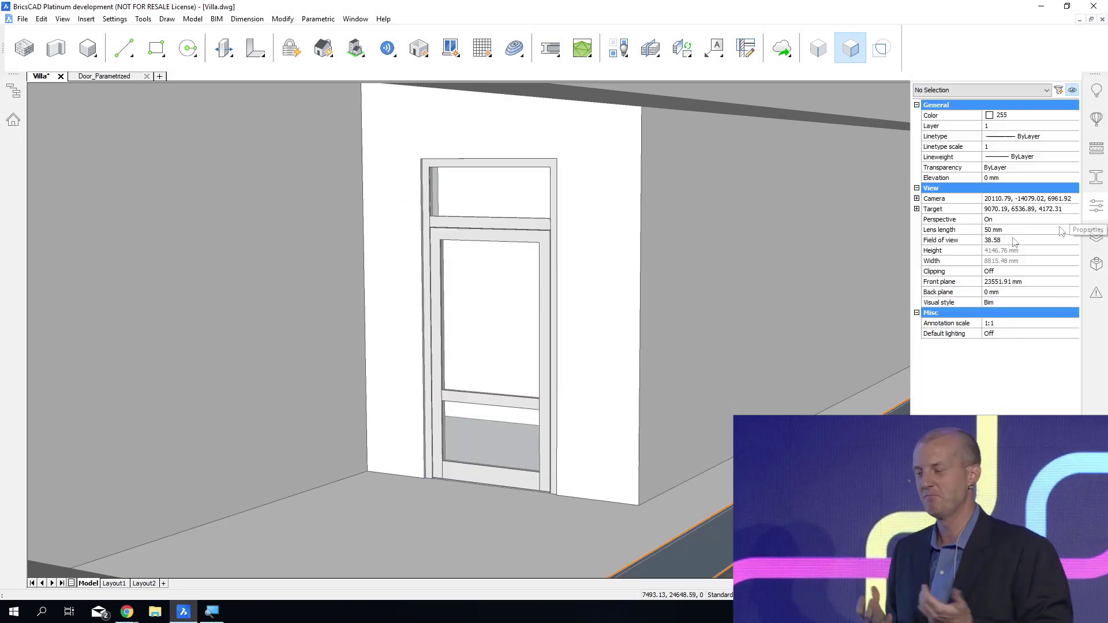
left_click(555, 236)
scroll(1029, 346, "down", 8)
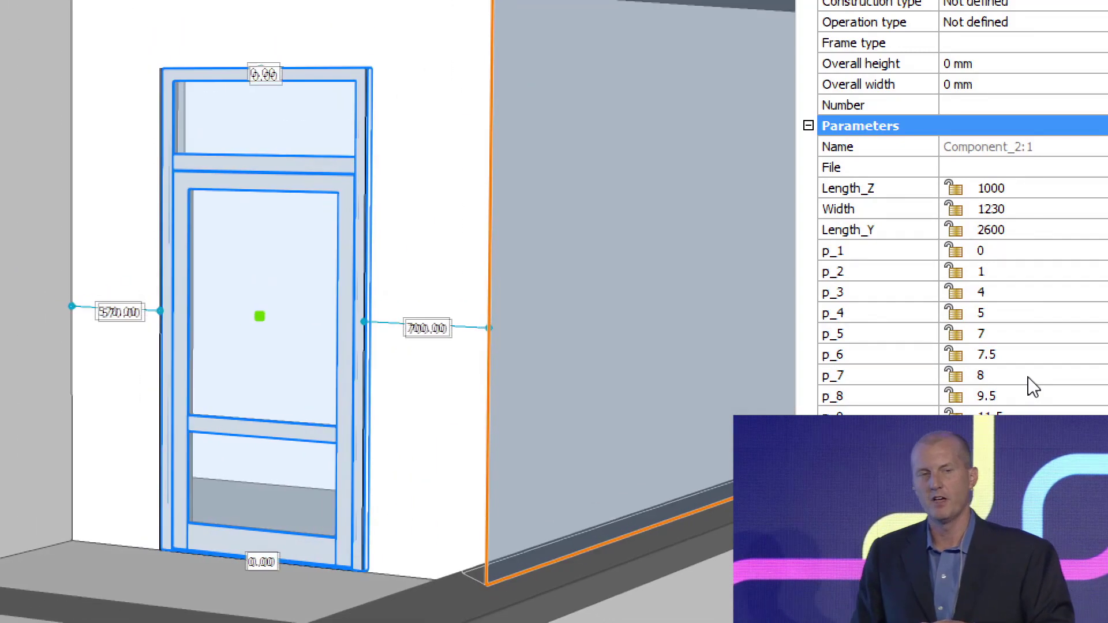
left_click(1002, 210)
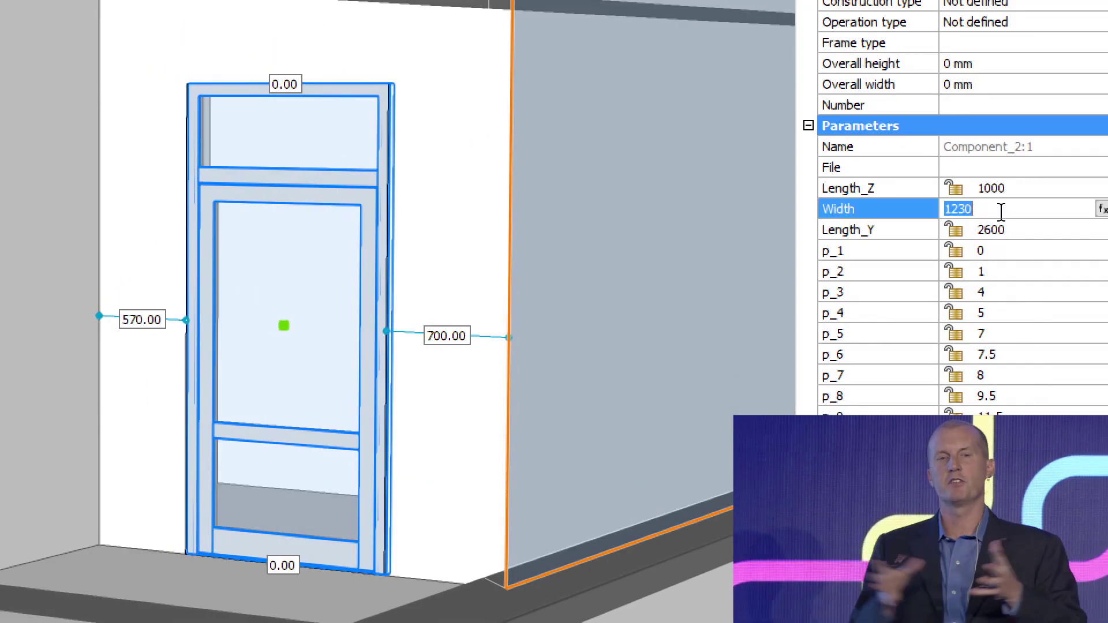
type("1")
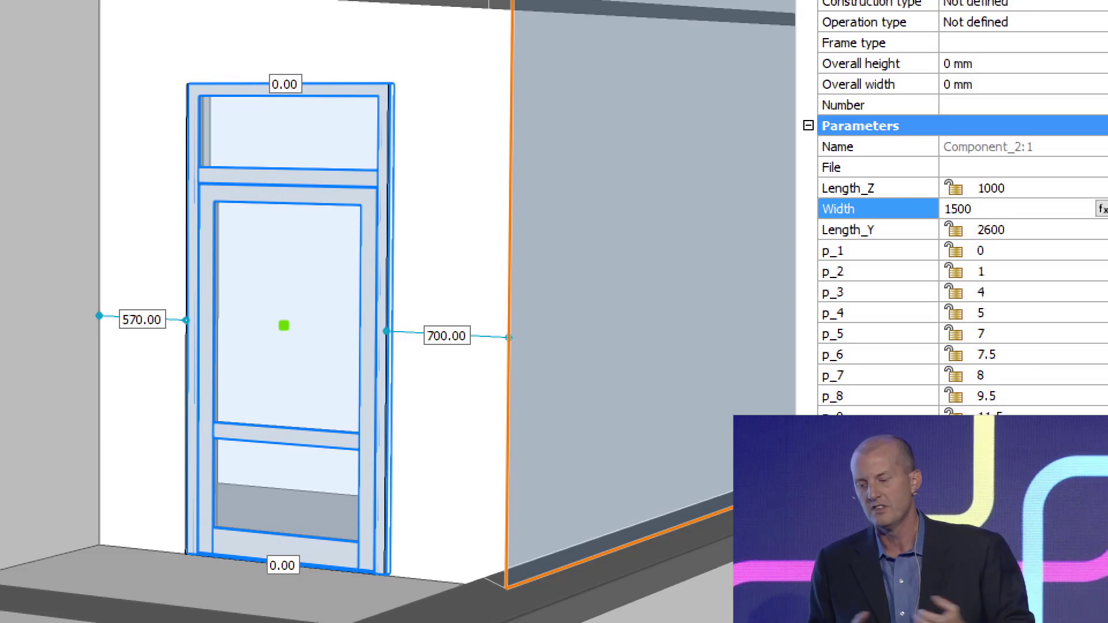
key("Return")
key("Escape")
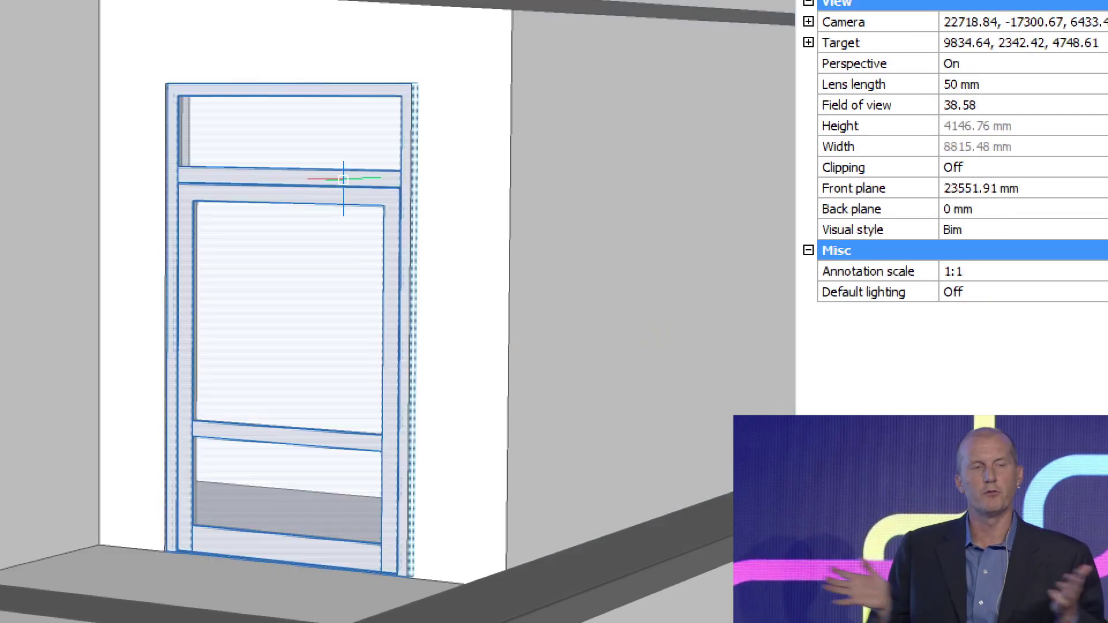
Set the terrace door's MB_Height parameter to 800 to raise its middle bar.
left_click(344, 180)
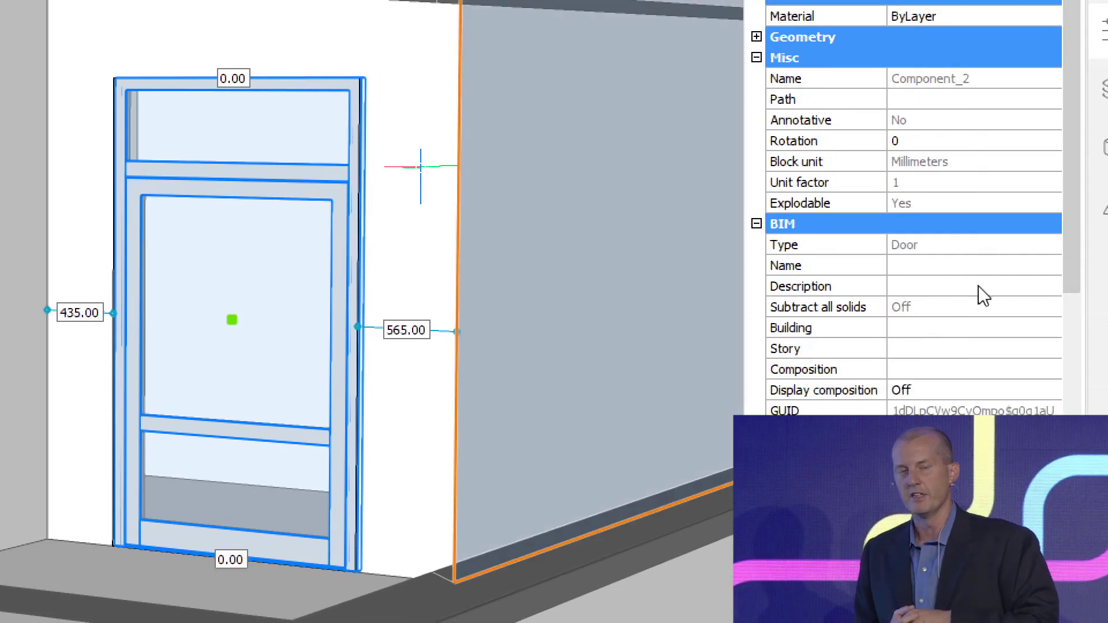
scroll(983, 296, "down", 15)
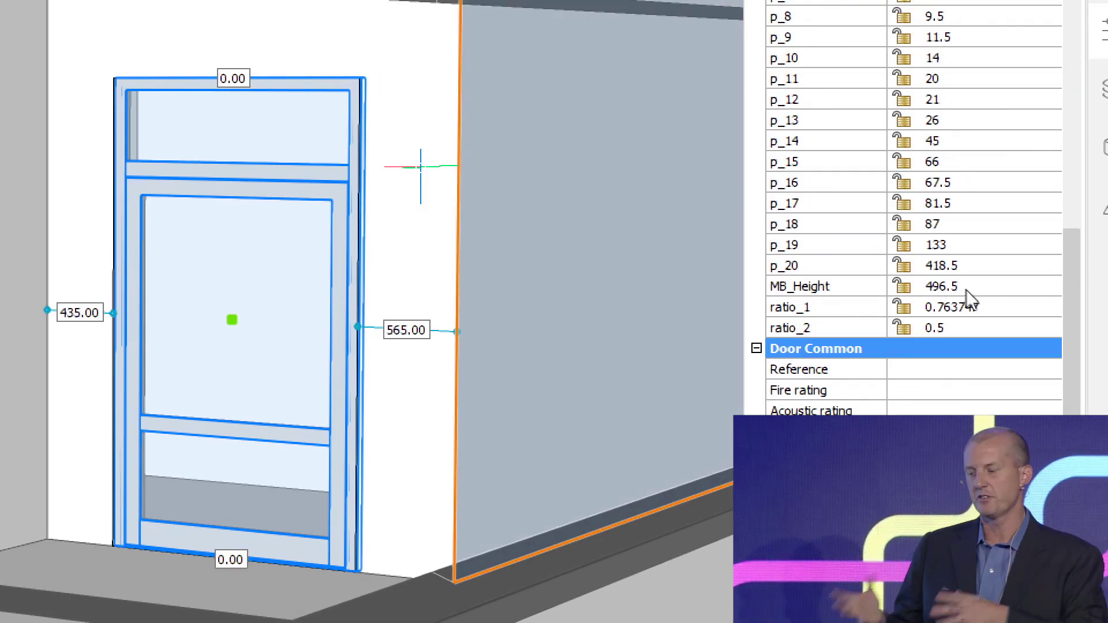
left_click(969, 287)
type("800")
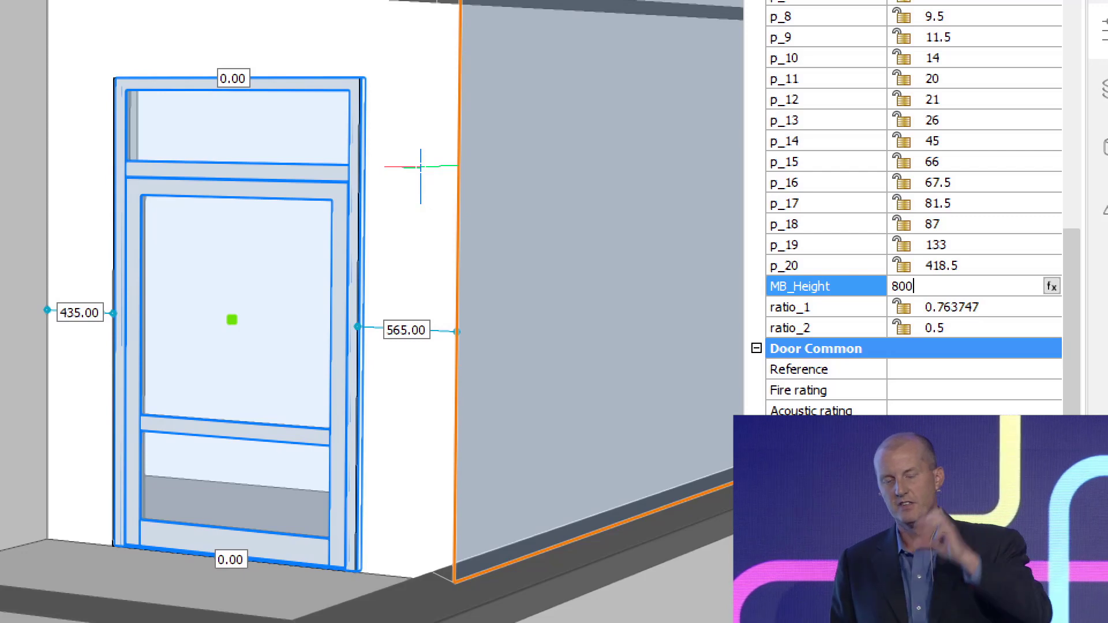
key("Return")
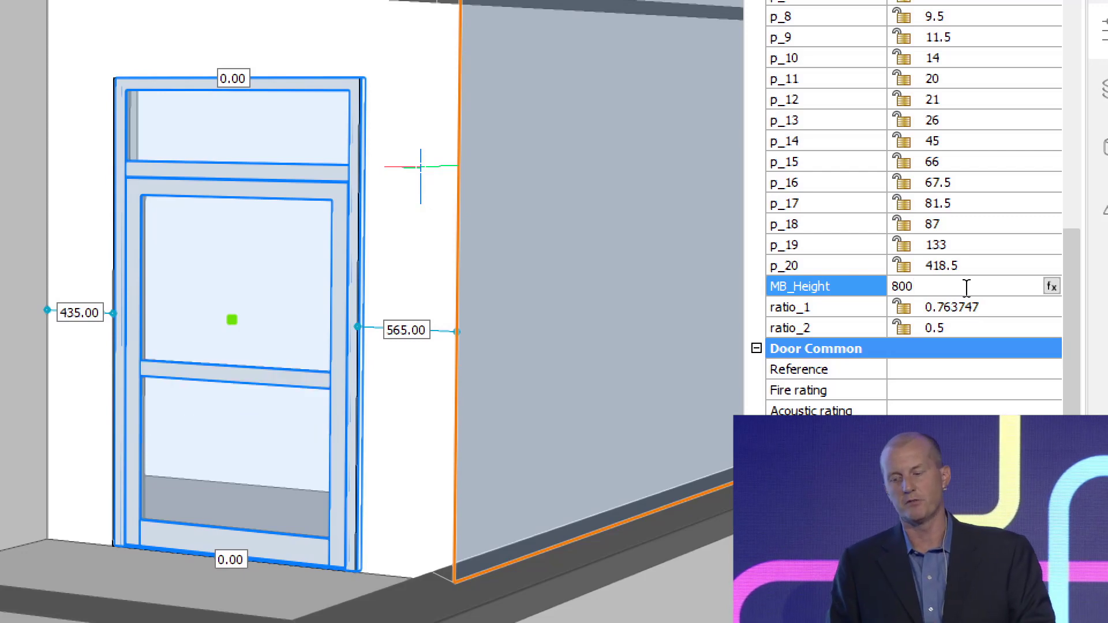
key("Escape")
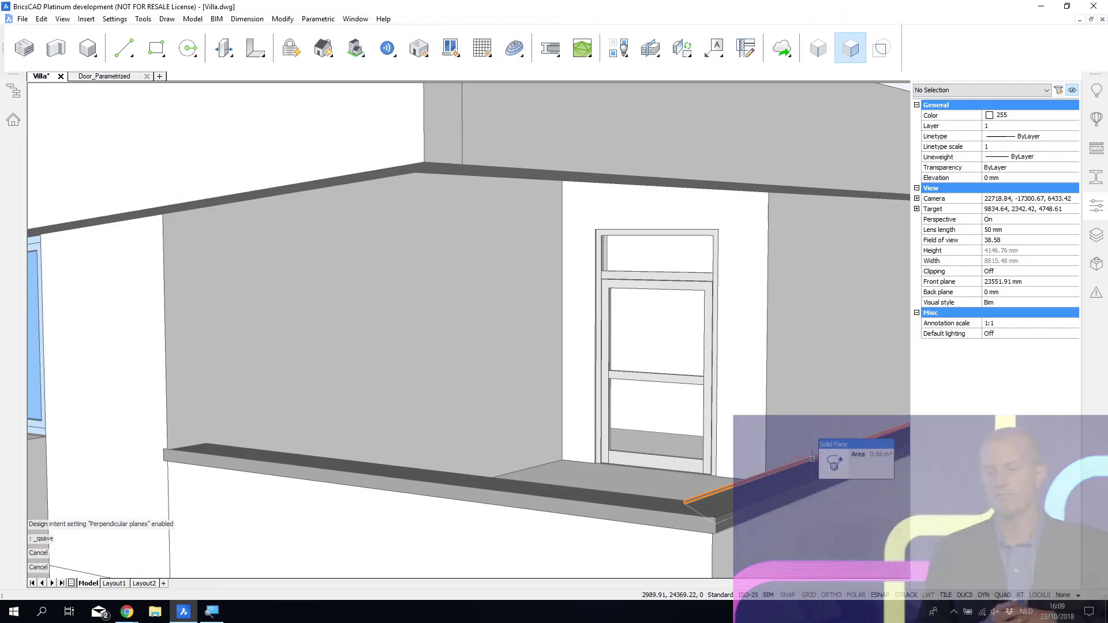
Hide the object properties and save the villa drawing.
middle_click_drag(810, 457, 652, 546, "shift")
scroll(744, 545, "down", 4)
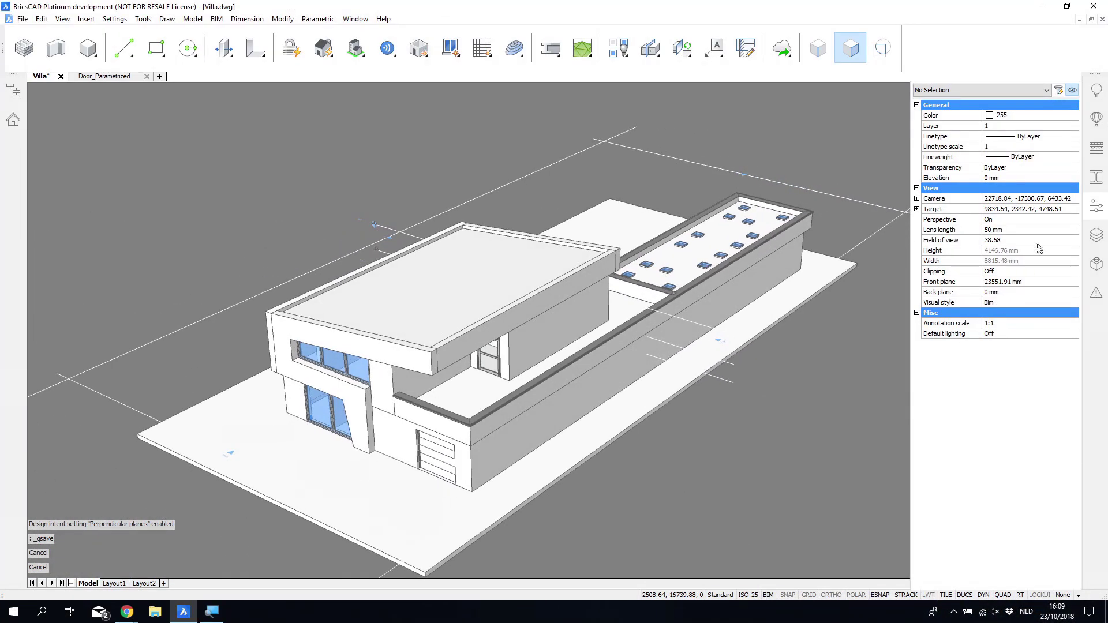
left_click(1096, 207)
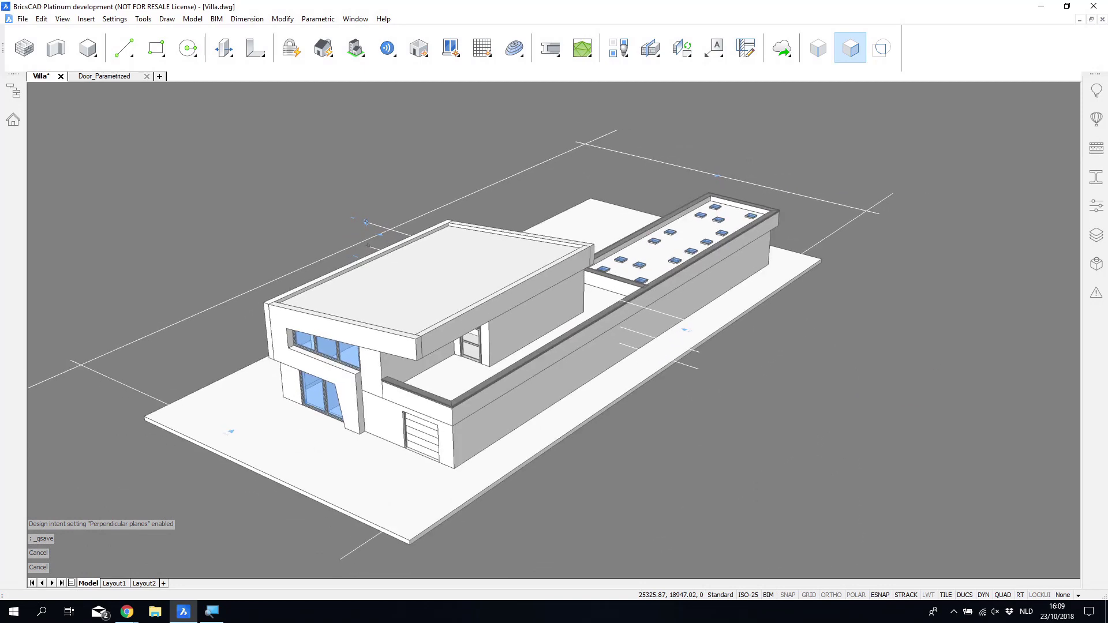
middle_click_drag(844, 422, 864, 420)
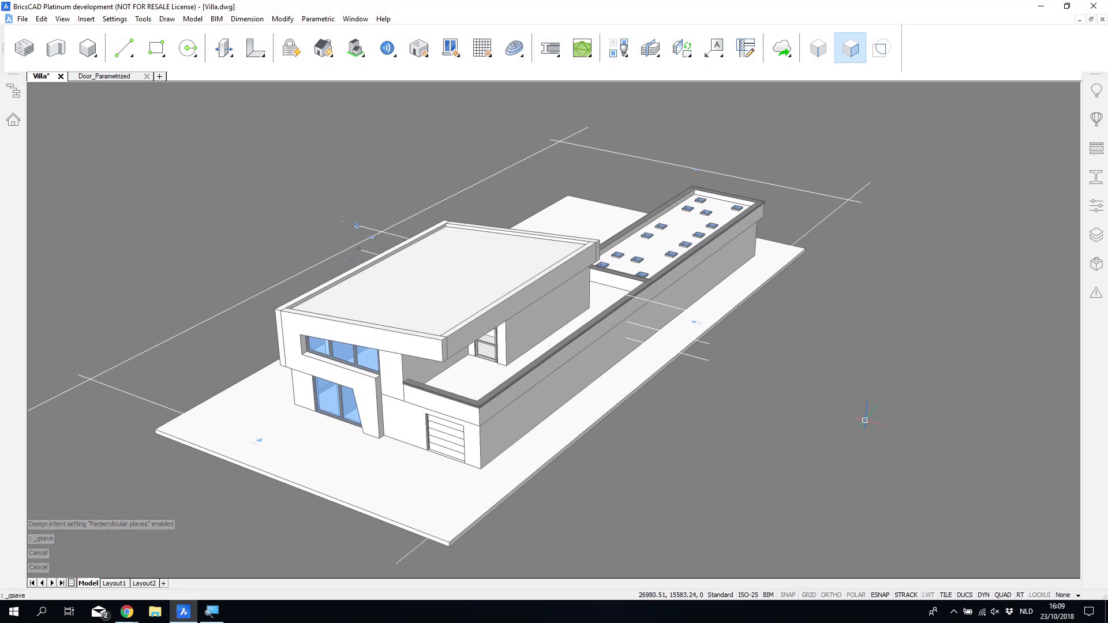
key("ctrl+s")
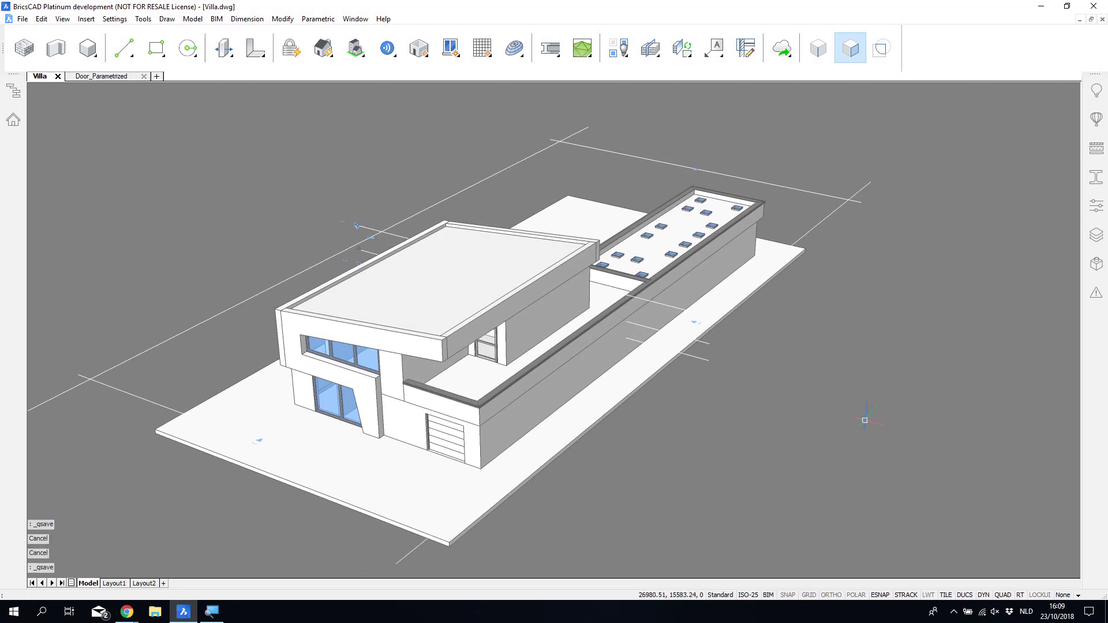